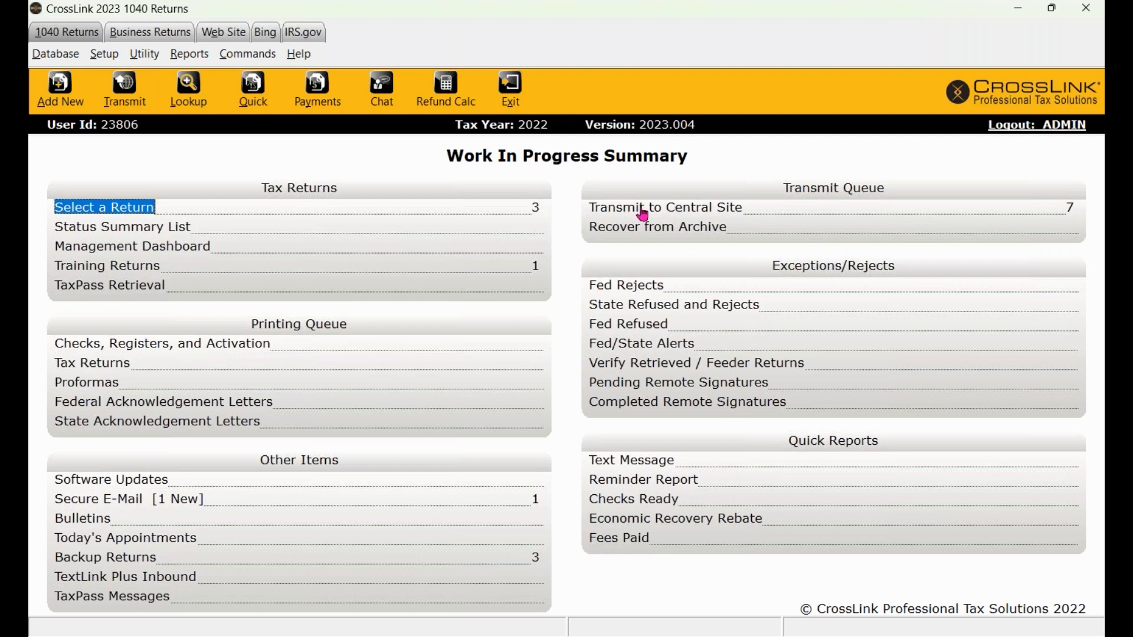
- Review the transmit queue and transmit to the central site, acknowledging Communications Successful
click(643, 211)
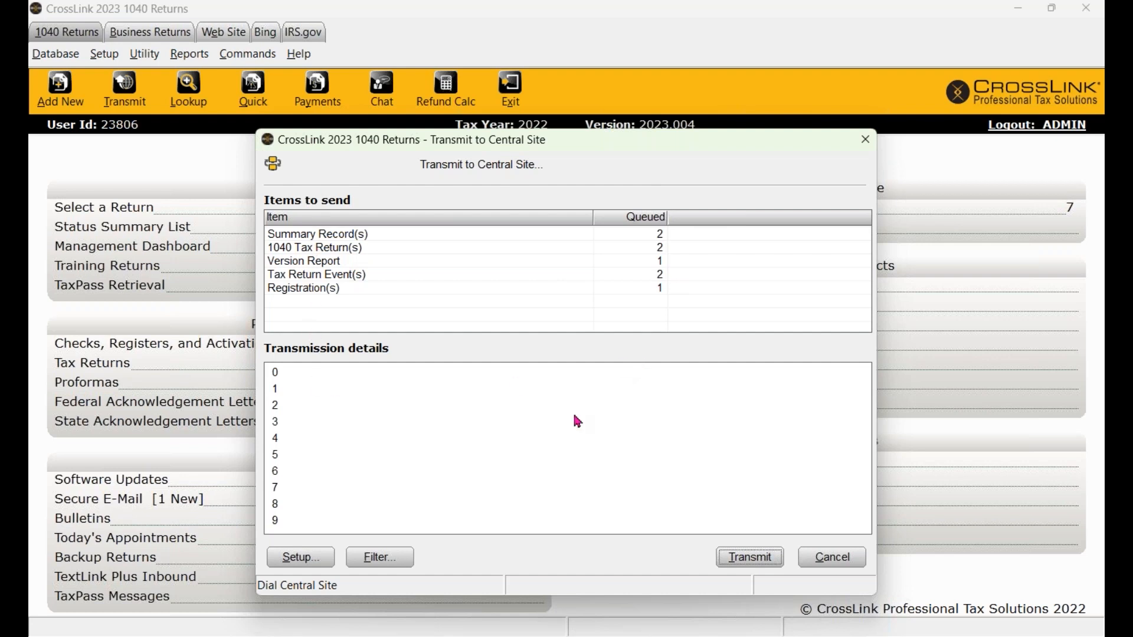
click(379, 557)
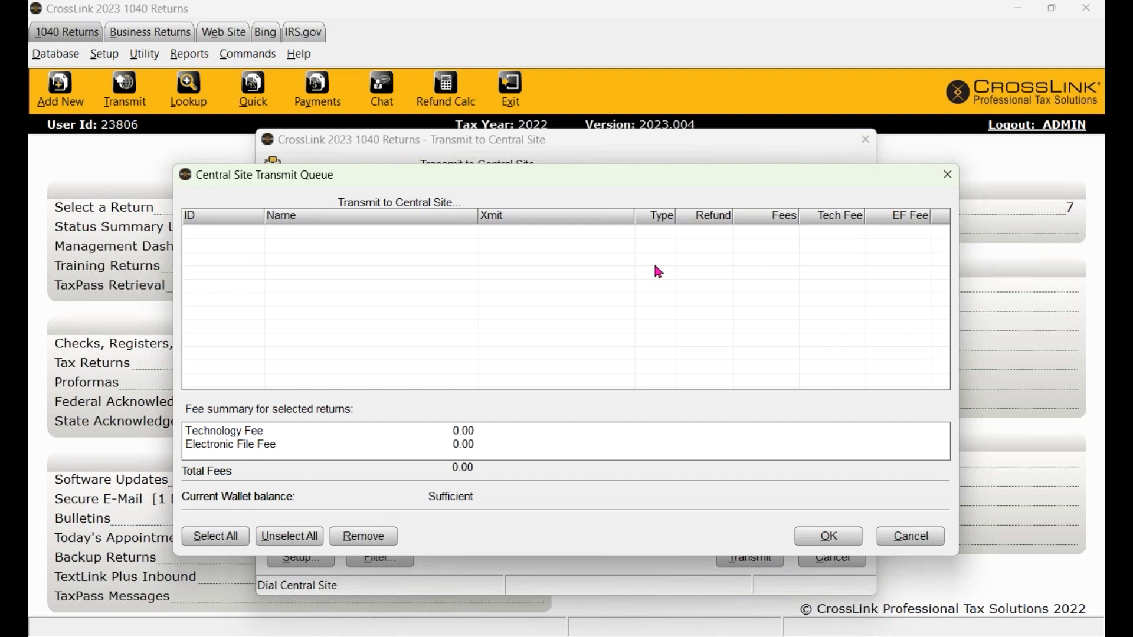
click(829, 538)
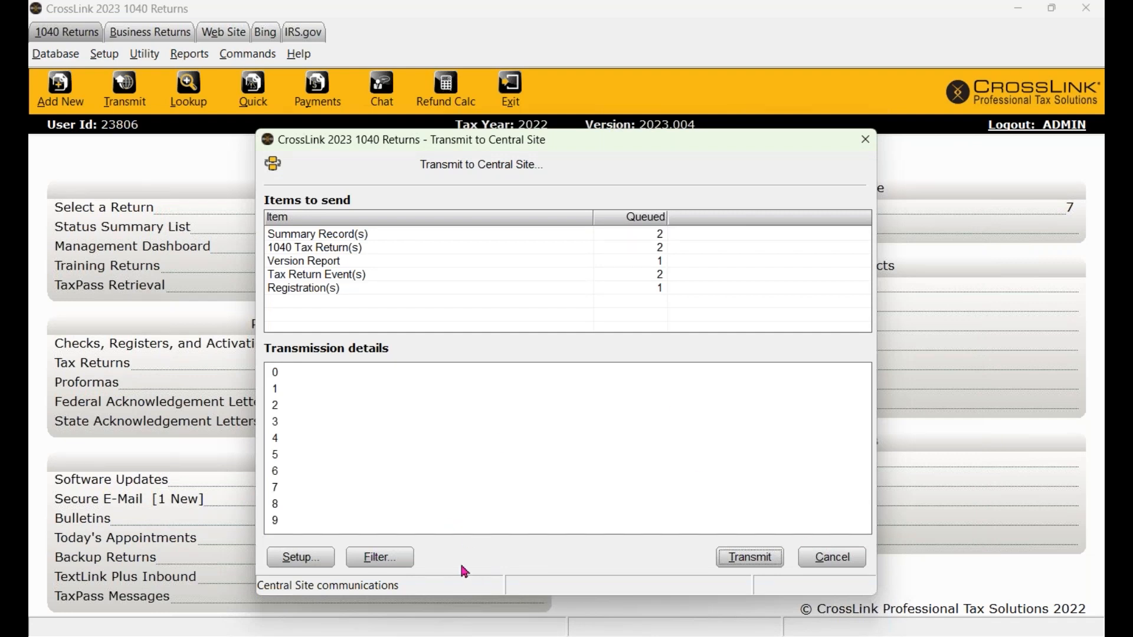
click(752, 566)
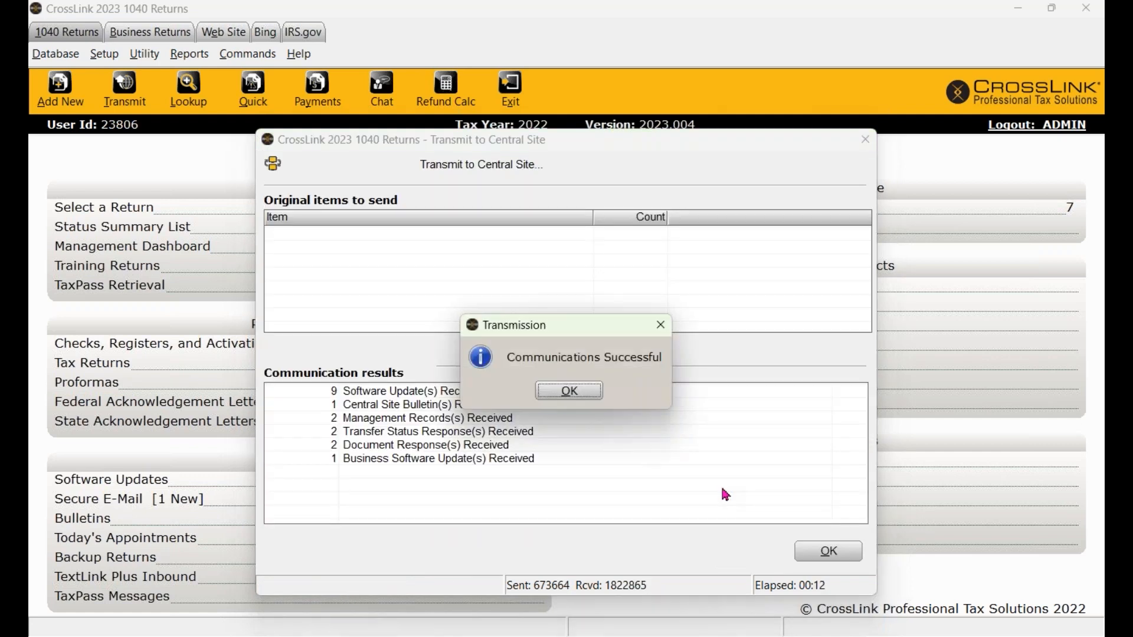
click(577, 400)
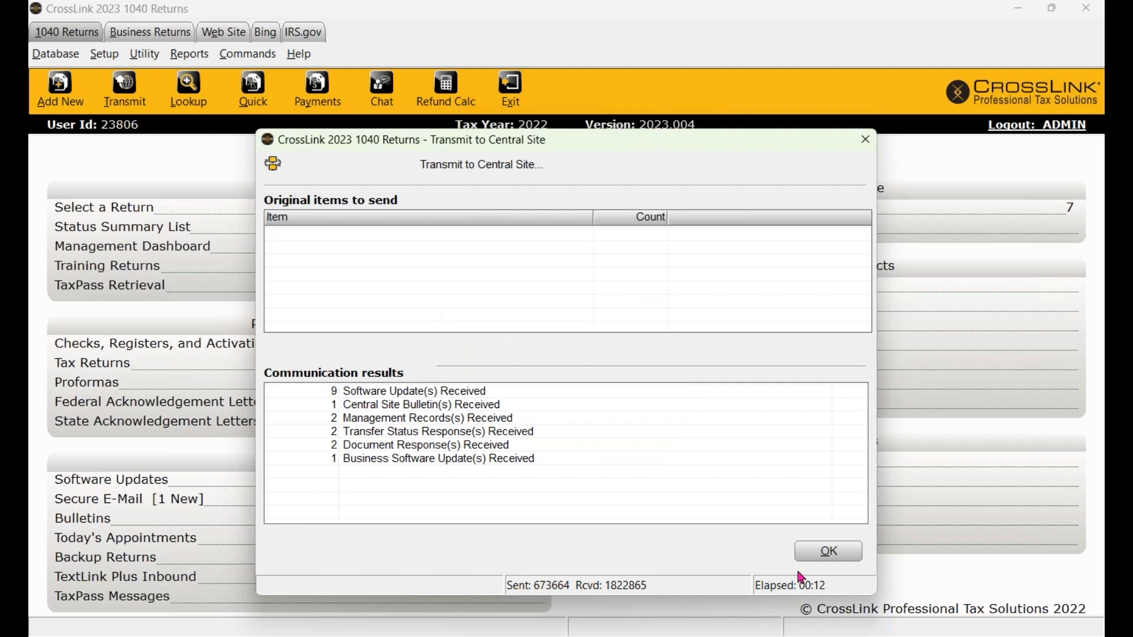
click(822, 555)
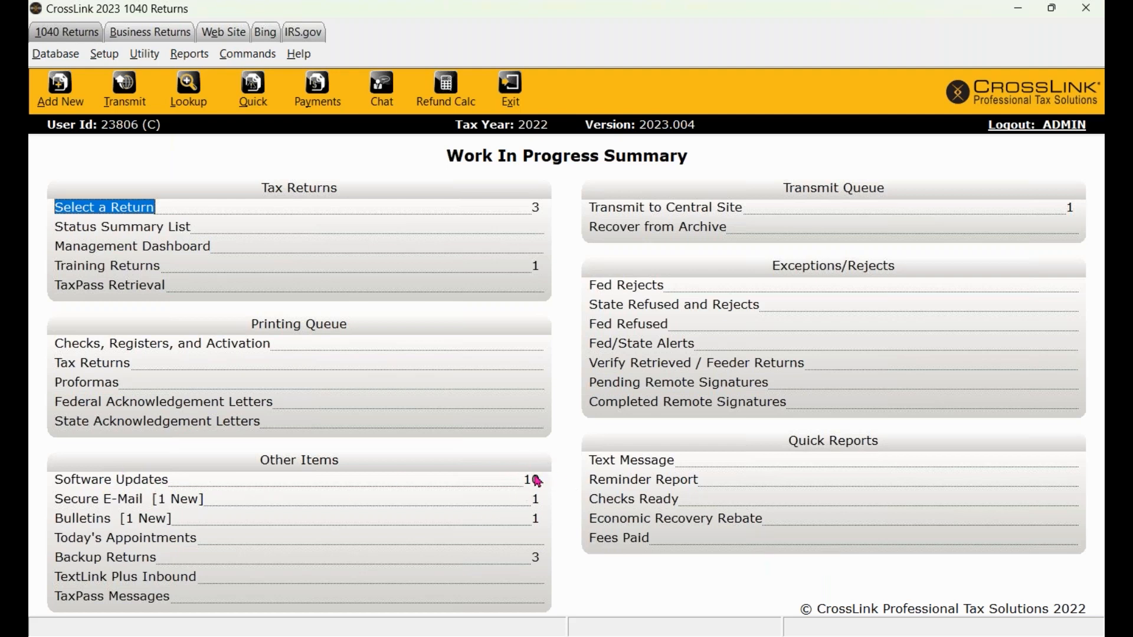
- Review the 10 received software updates, then bring up the Select a Return list
double_click(141, 485)
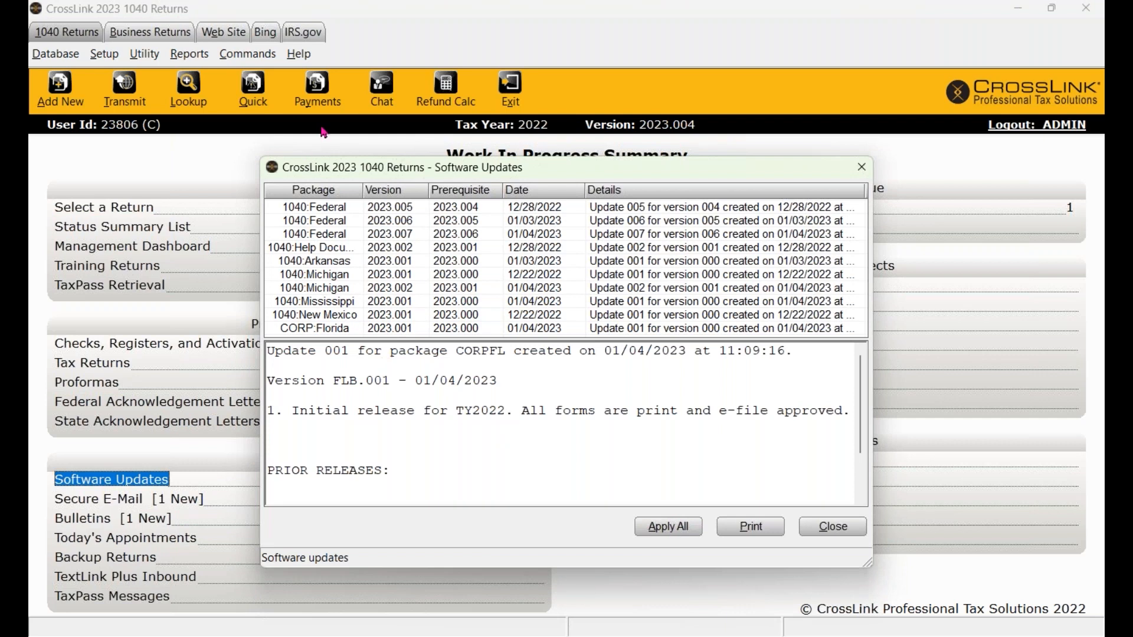
click(861, 169)
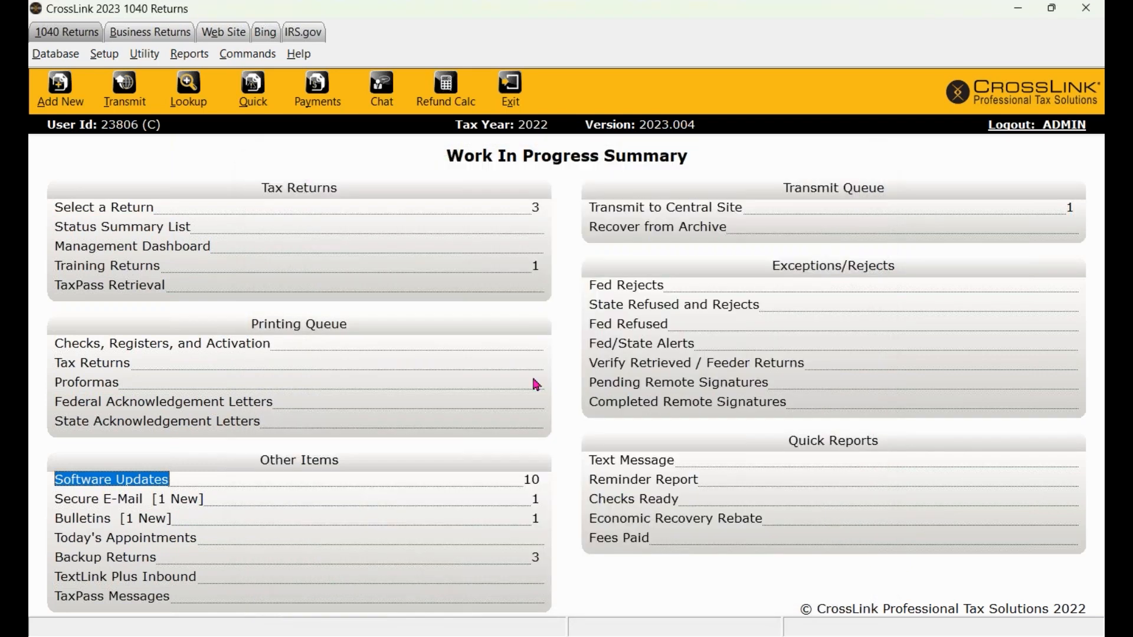
click(107, 213)
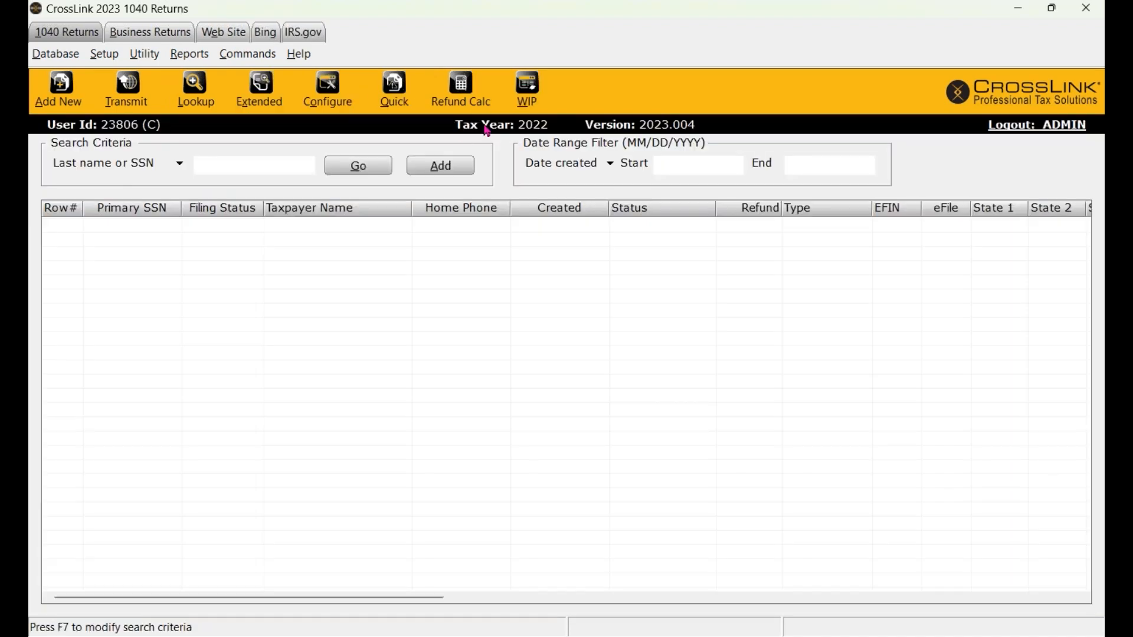
- From WIP, add a new return, entering the taxpayer's SSN and its confirmation
click(526, 96)
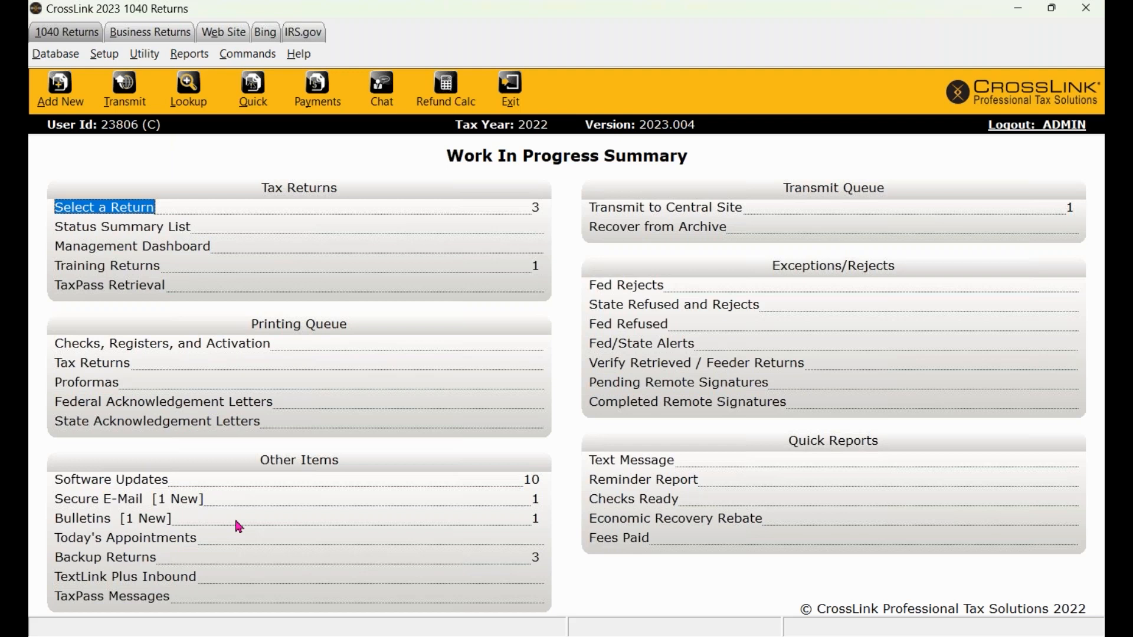
click(64, 101)
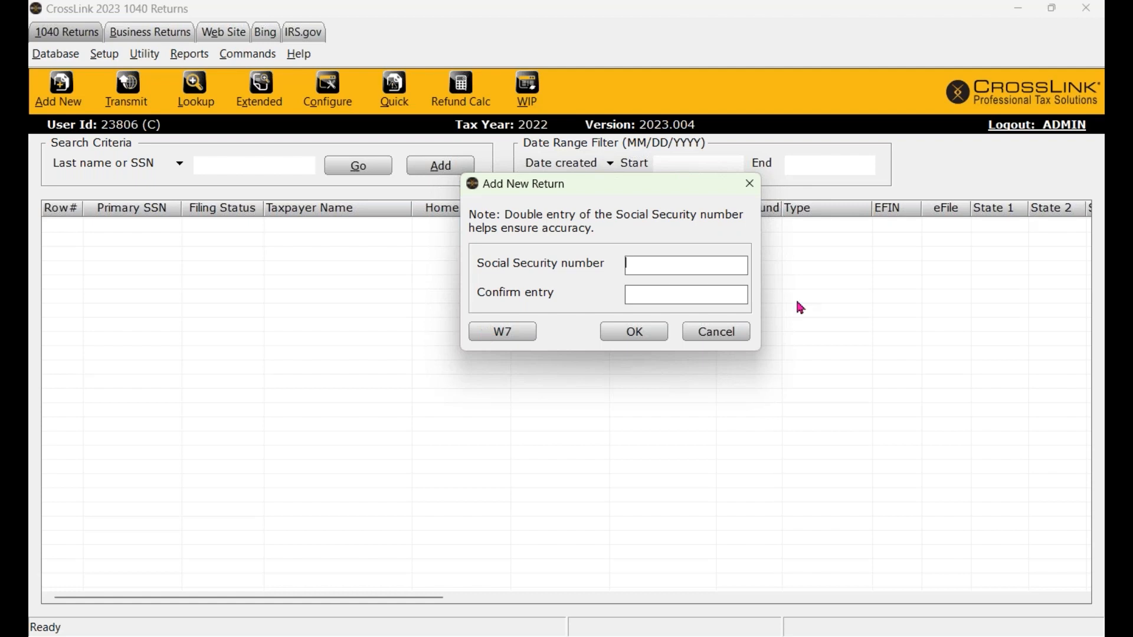
key(Tab)
key(BackSpace)
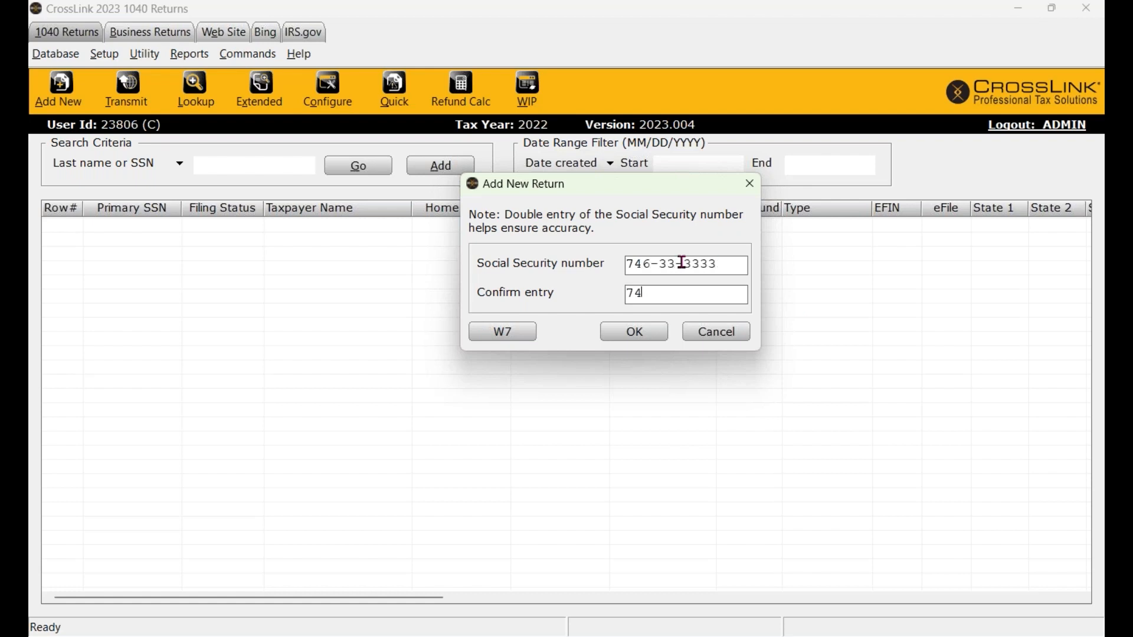
click(644, 328)
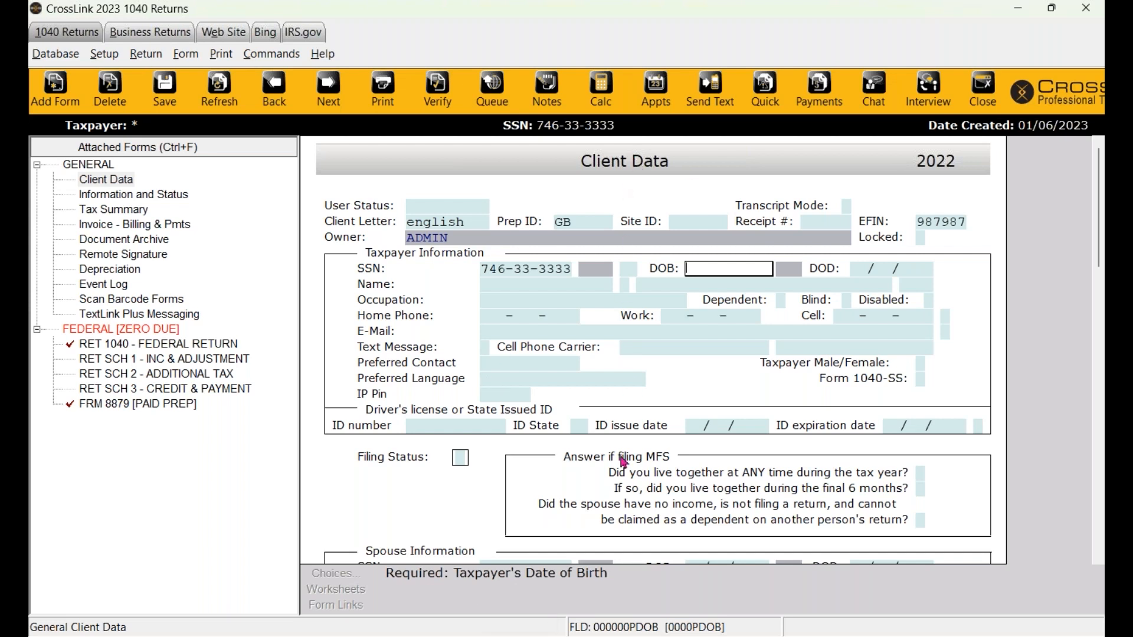
scroll(609, 296, down, 2)
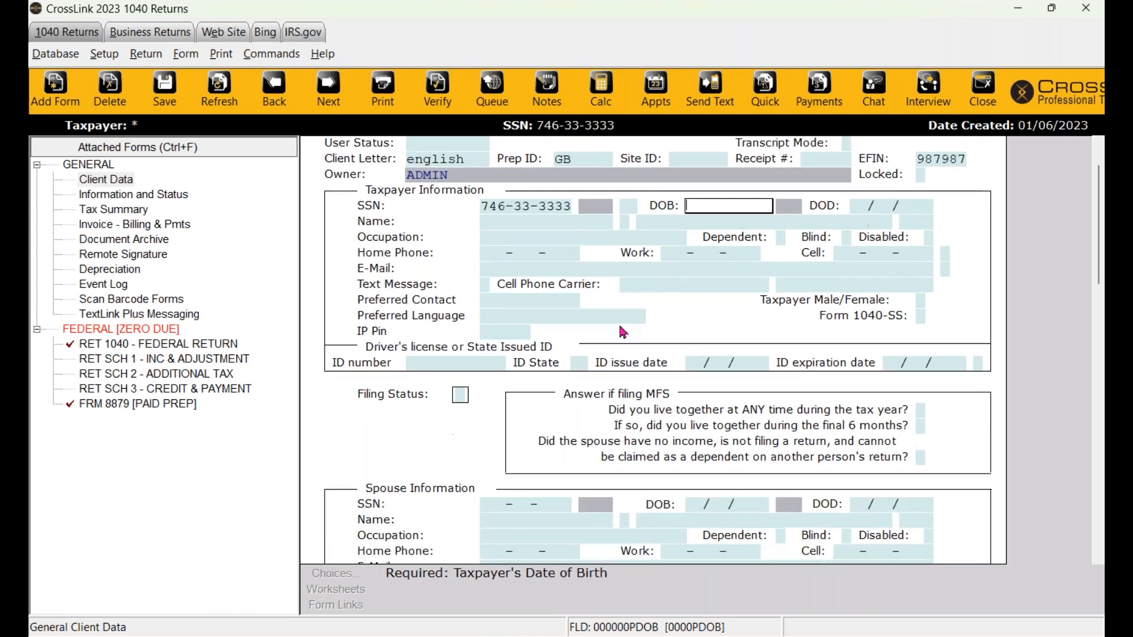
scroll(504, 503, down, 2)
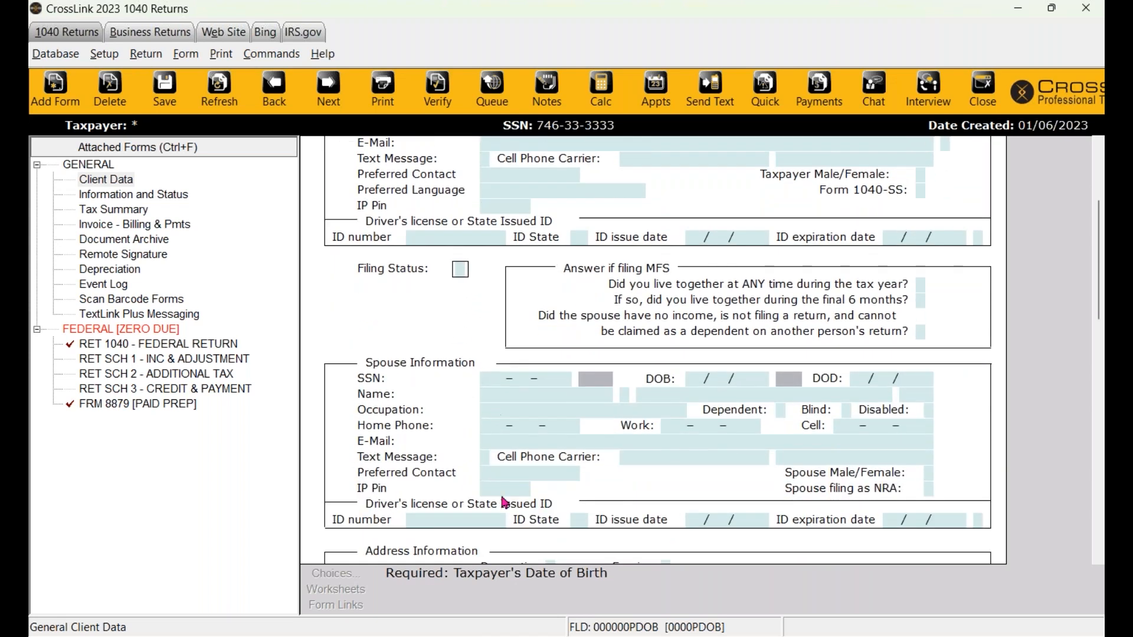
scroll(504, 502, down, 1)
scroll(809, 334, down, 3)
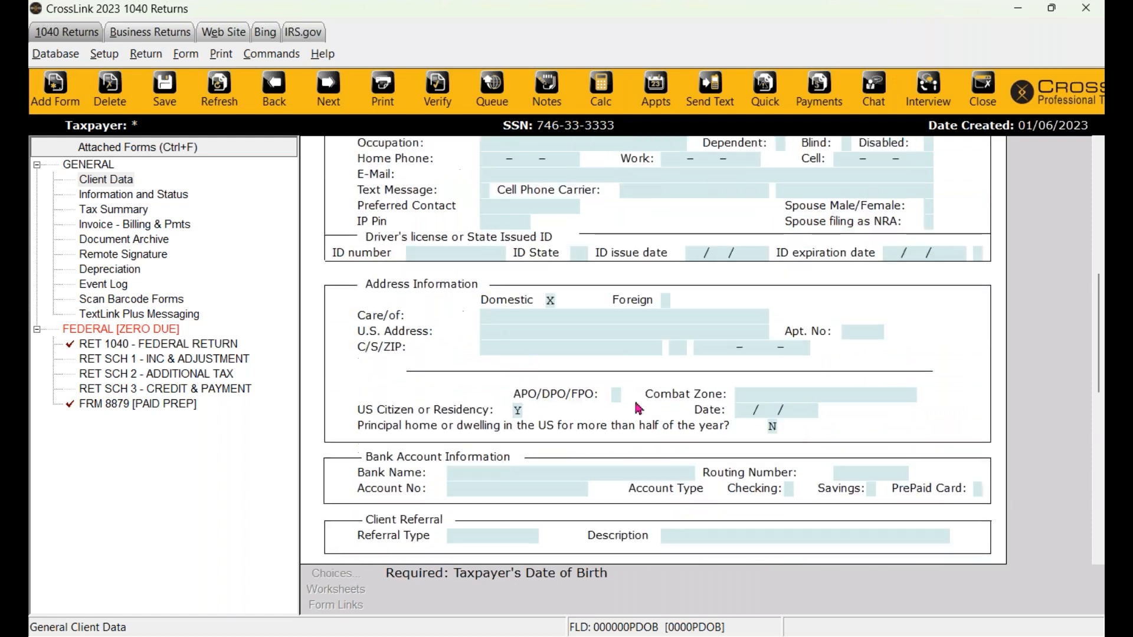
scroll(590, 472, down, 2)
scroll(378, 402, down, 1)
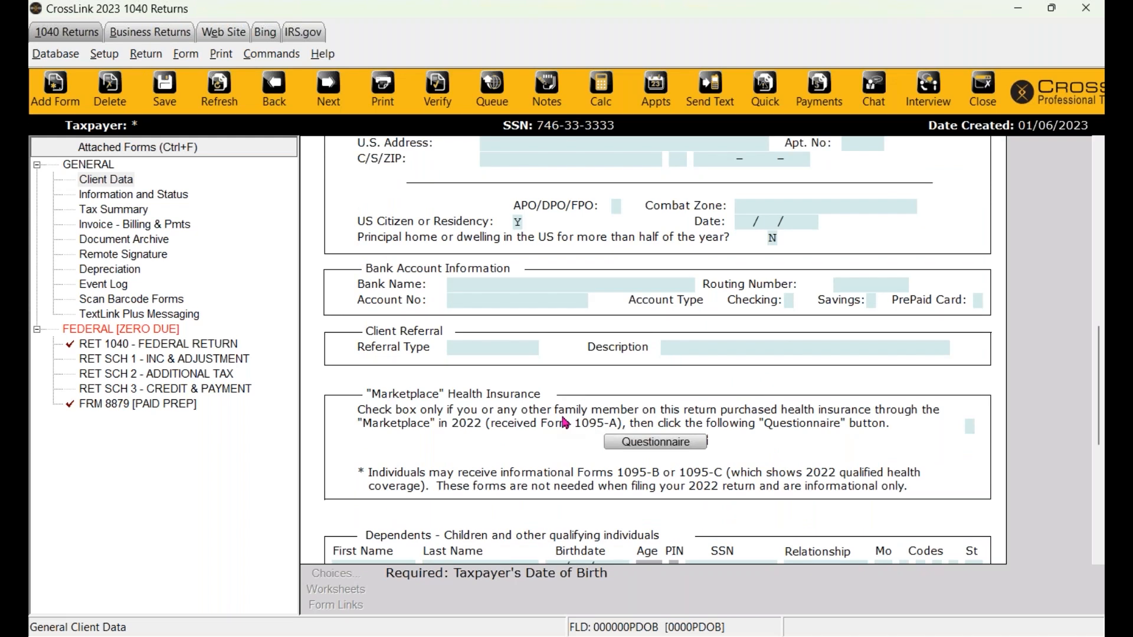
scroll(564, 423, up, 7)
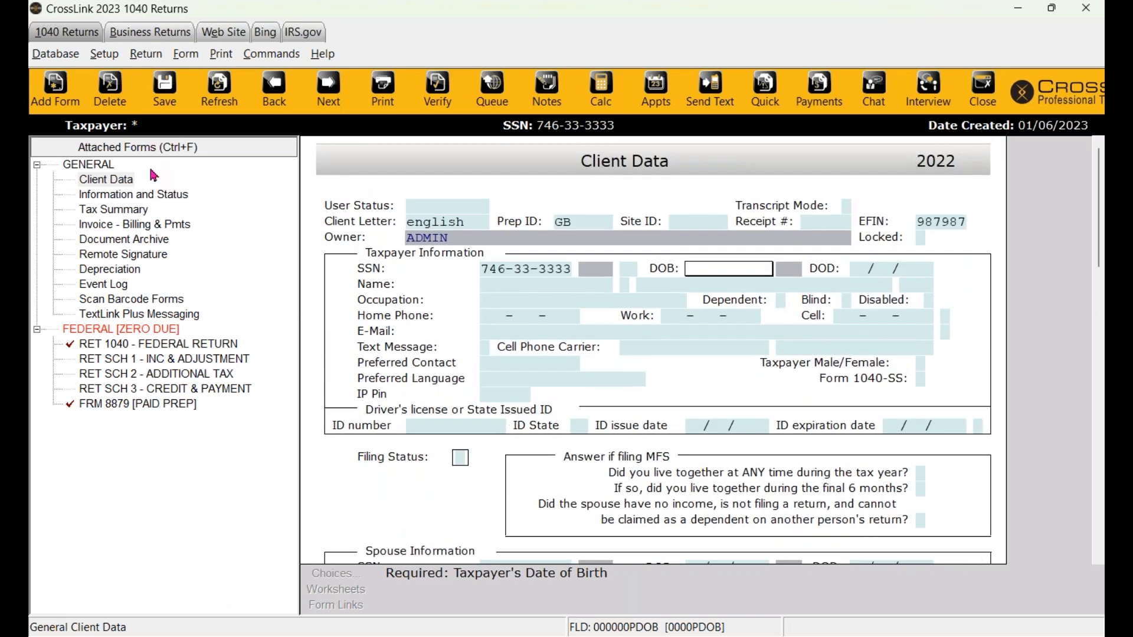
- Browse the Client Data forms: Information and Status, Tax Summary, Invoice, Document Archive, Remote Signature, Depreciation
click(120, 180)
click(120, 196)
click(123, 211)
click(130, 230)
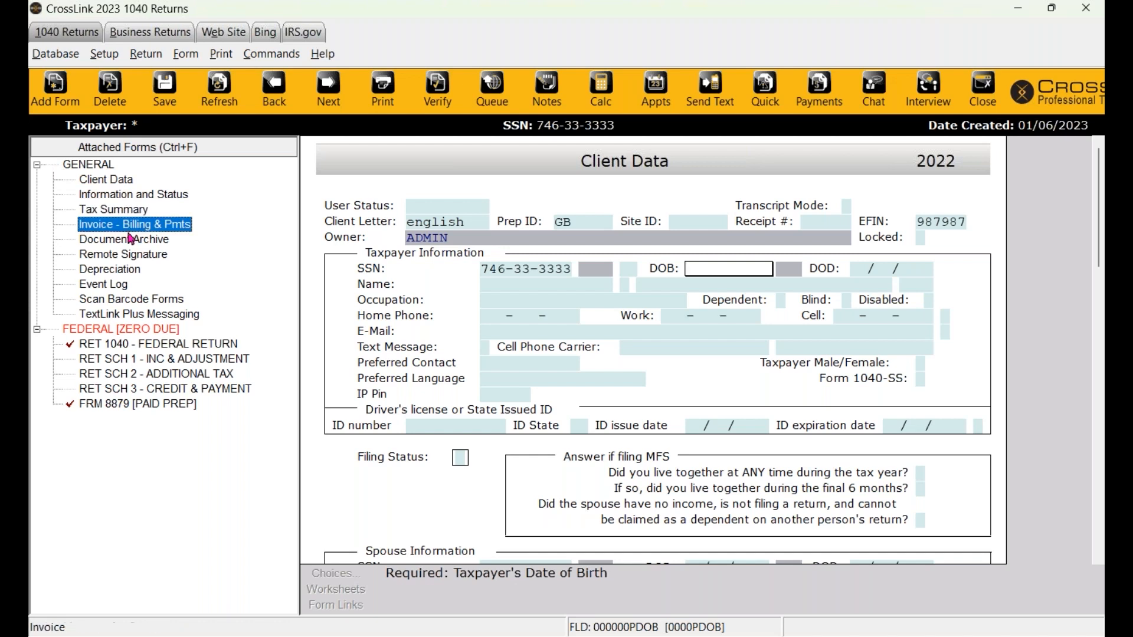
click(131, 243)
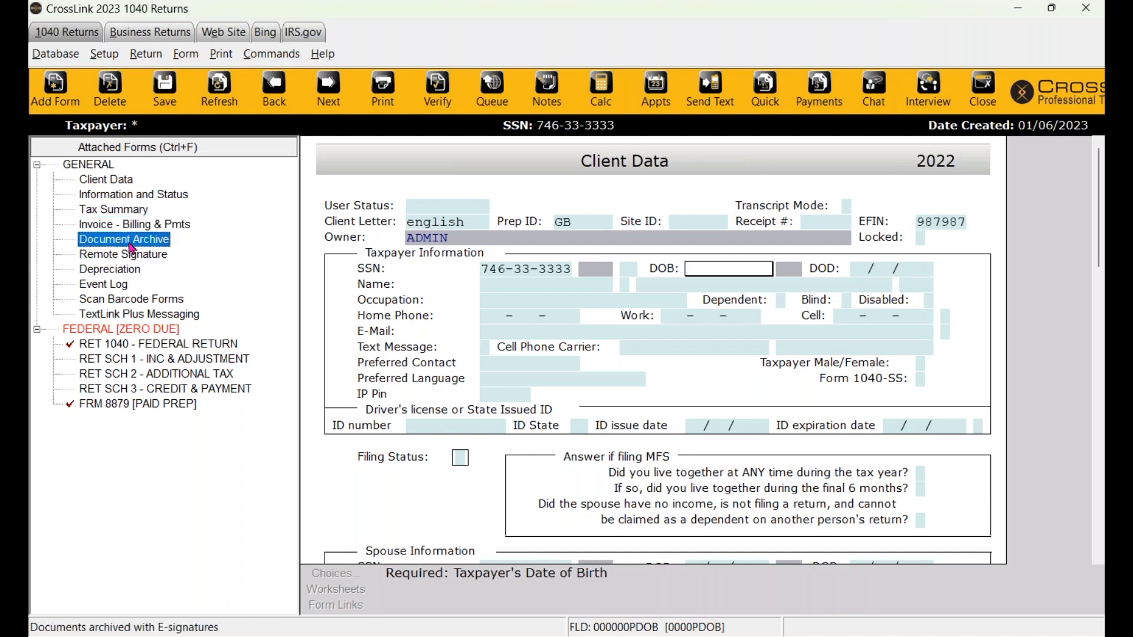
click(132, 255)
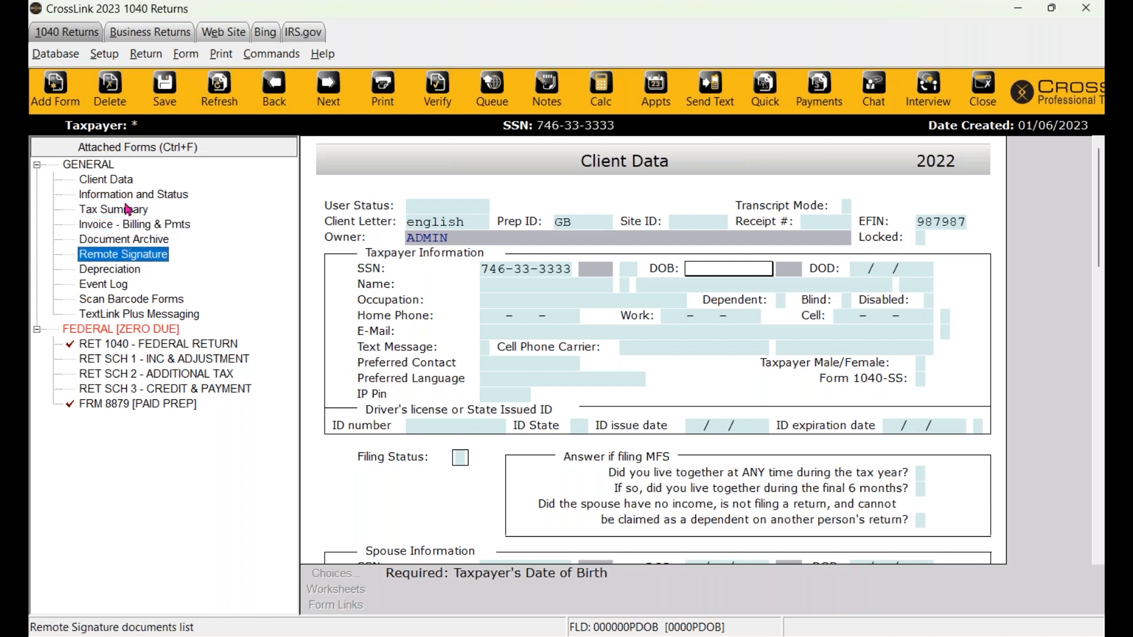
click(108, 183)
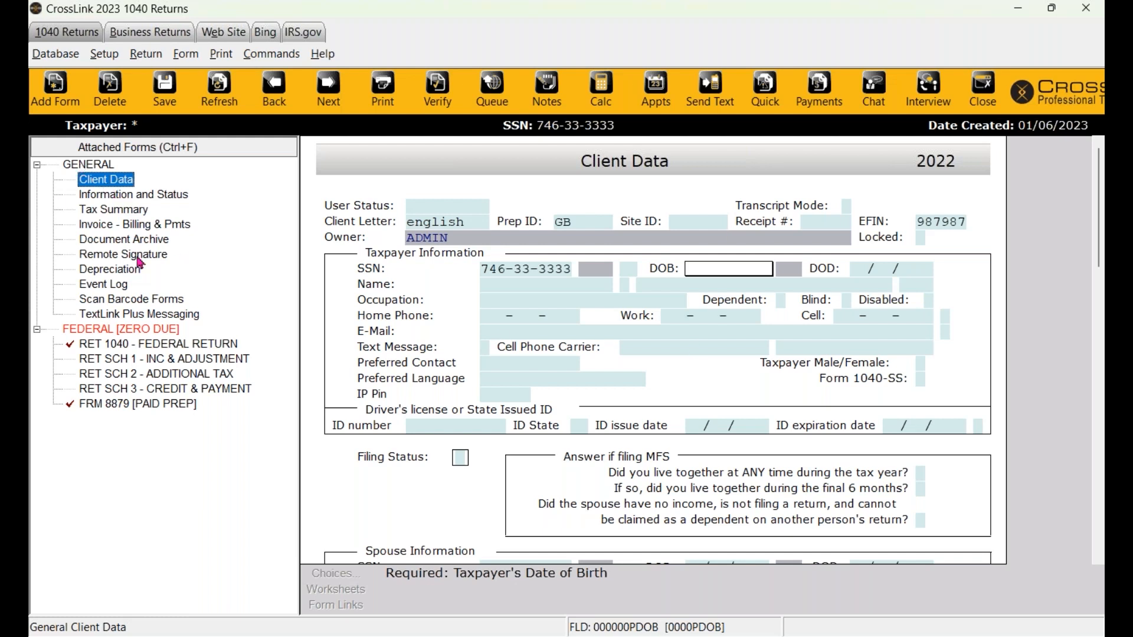
click(109, 228)
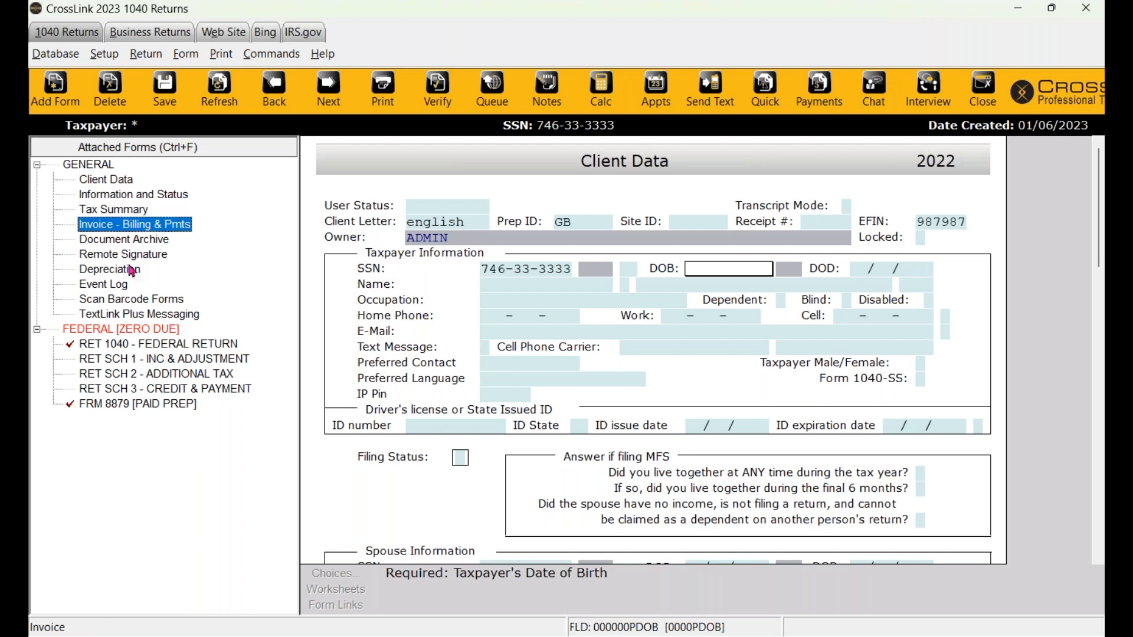
click(112, 259)
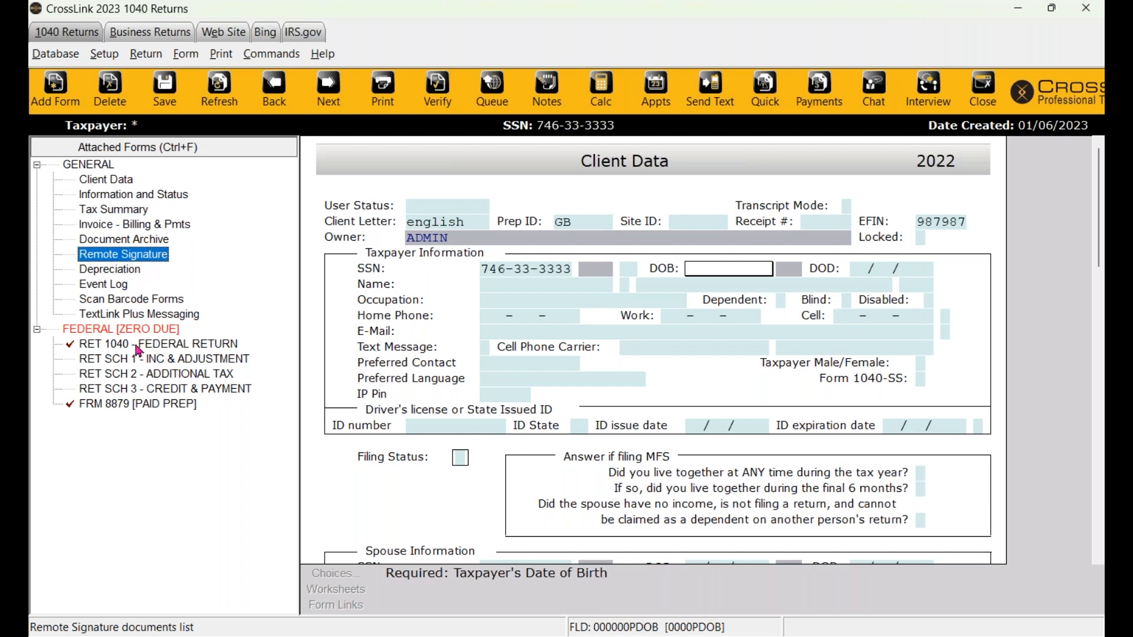
click(125, 272)
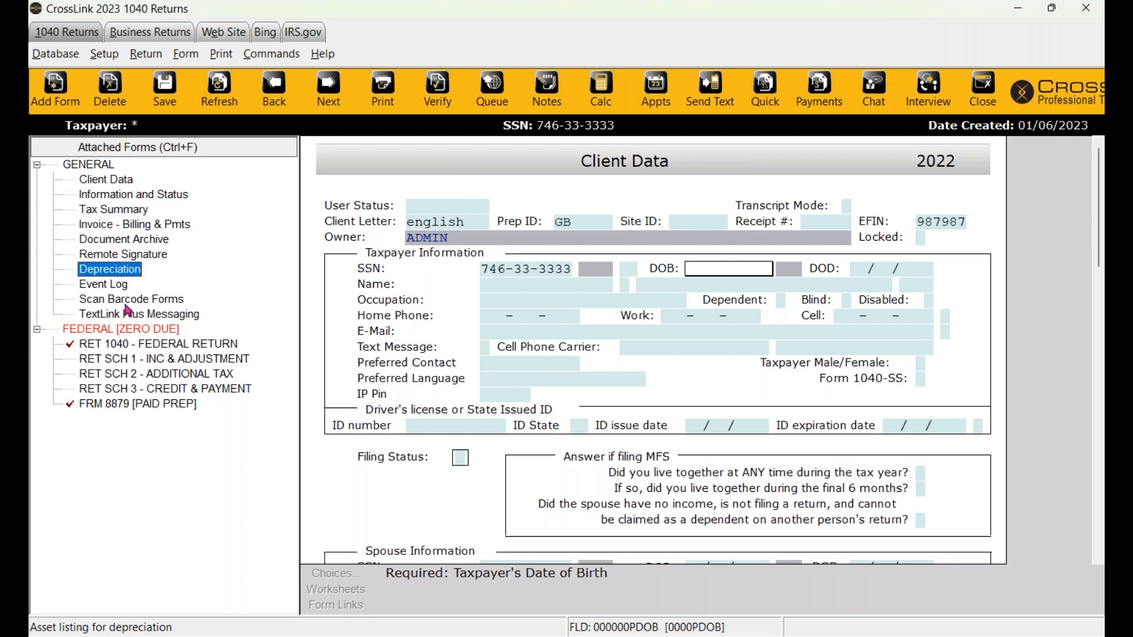
- Review the federal forms: RET 1040, Schedules 1–3 and FRM 8879 [PAID PREP]
click(118, 332)
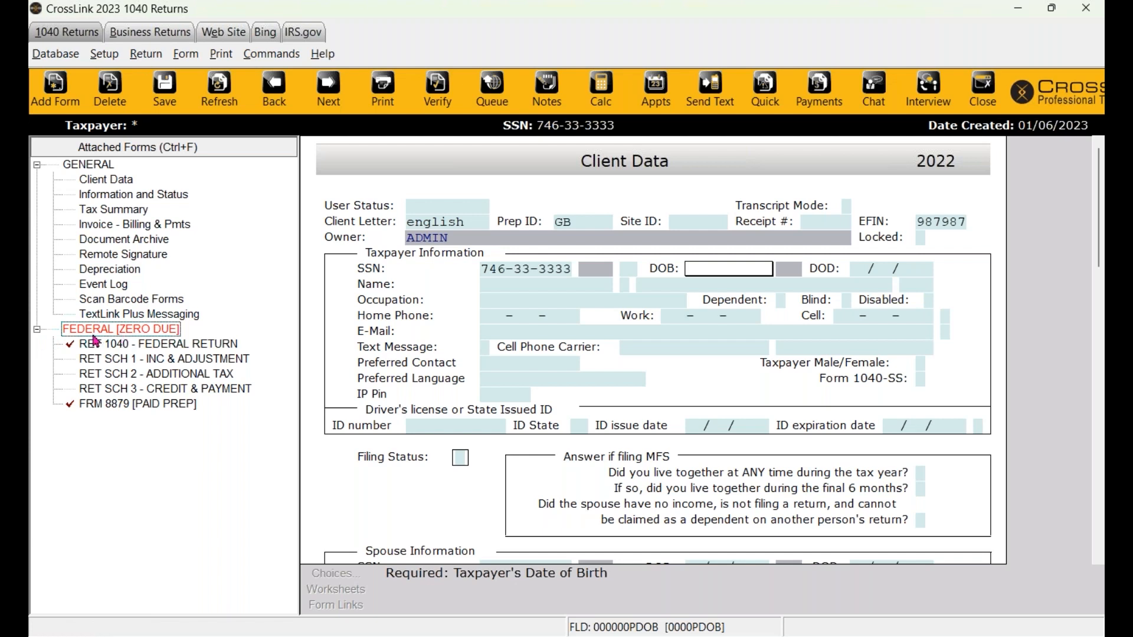
click(127, 358)
click(128, 374)
click(129, 388)
click(130, 404)
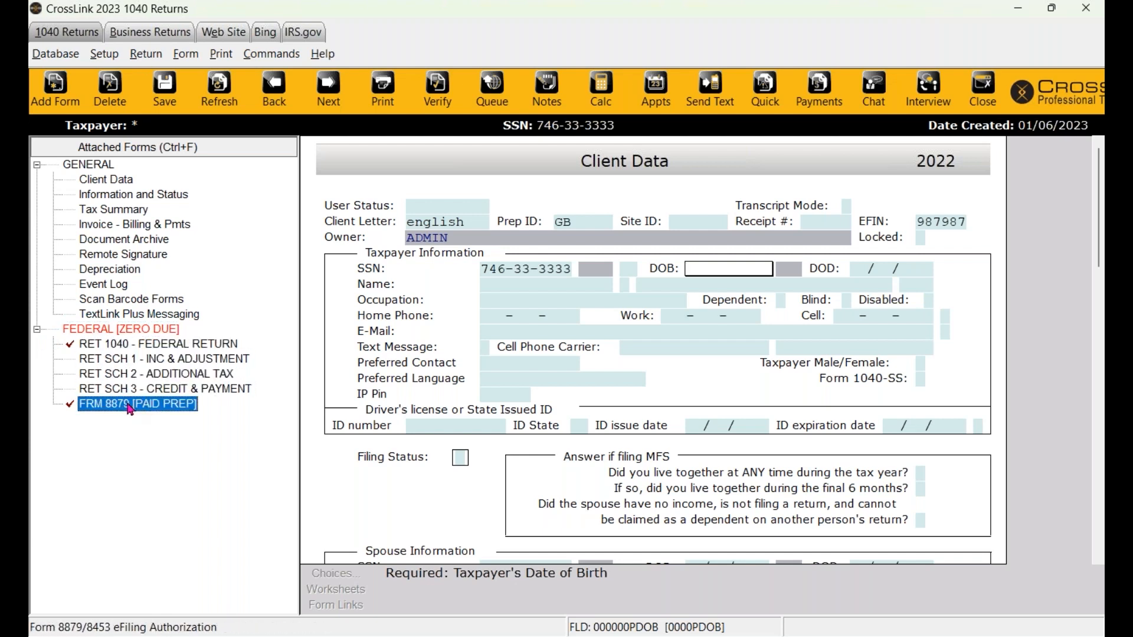
click(87, 348)
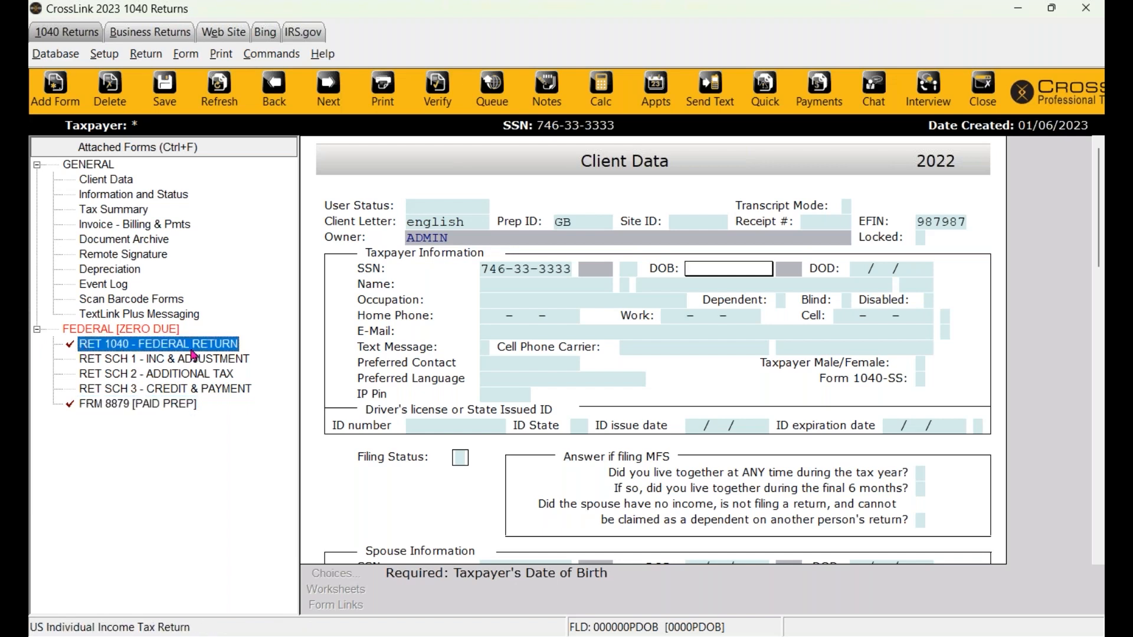
click(90, 412)
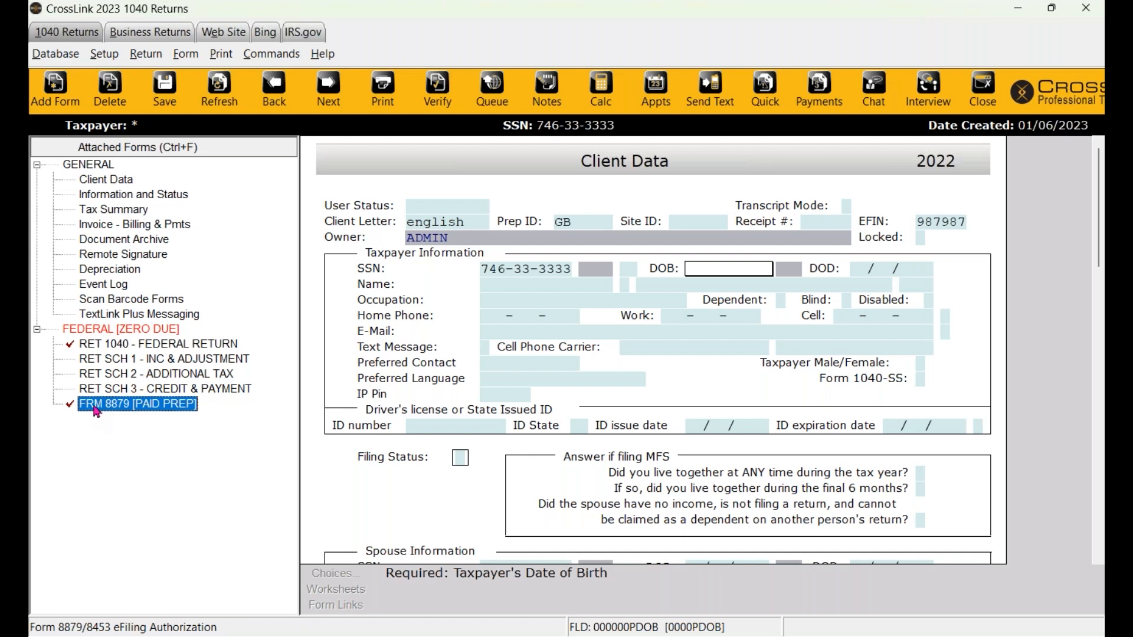
click(135, 361)
click(141, 393)
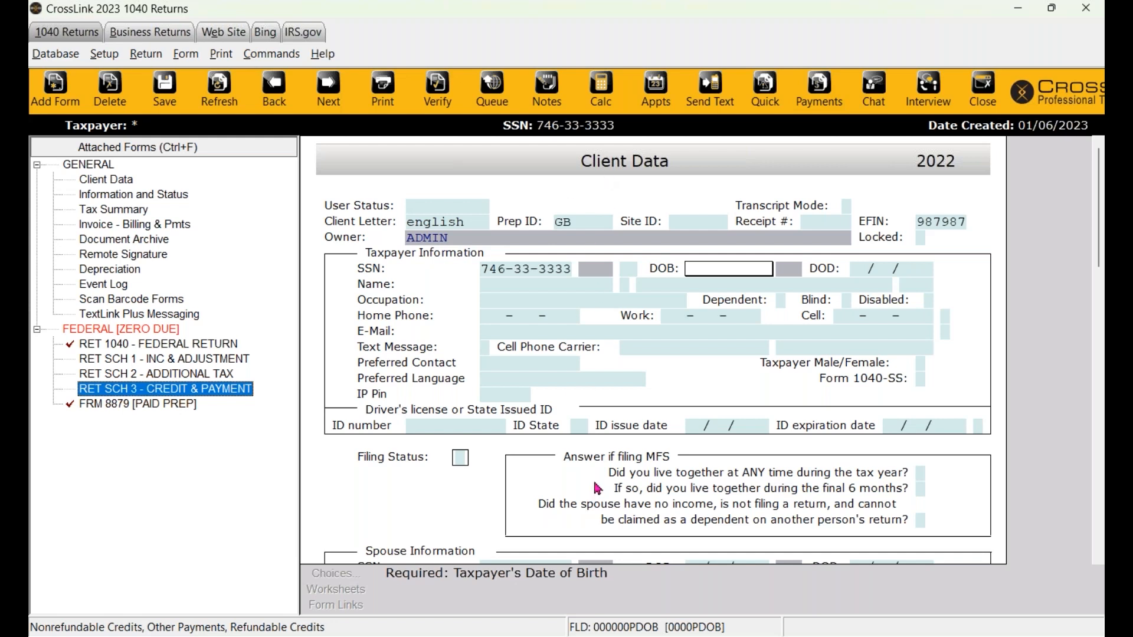
- Enter the taxpayer's date of birth, first and last name, and occupation WORKER
click(716, 272)
text(06/09/1980)
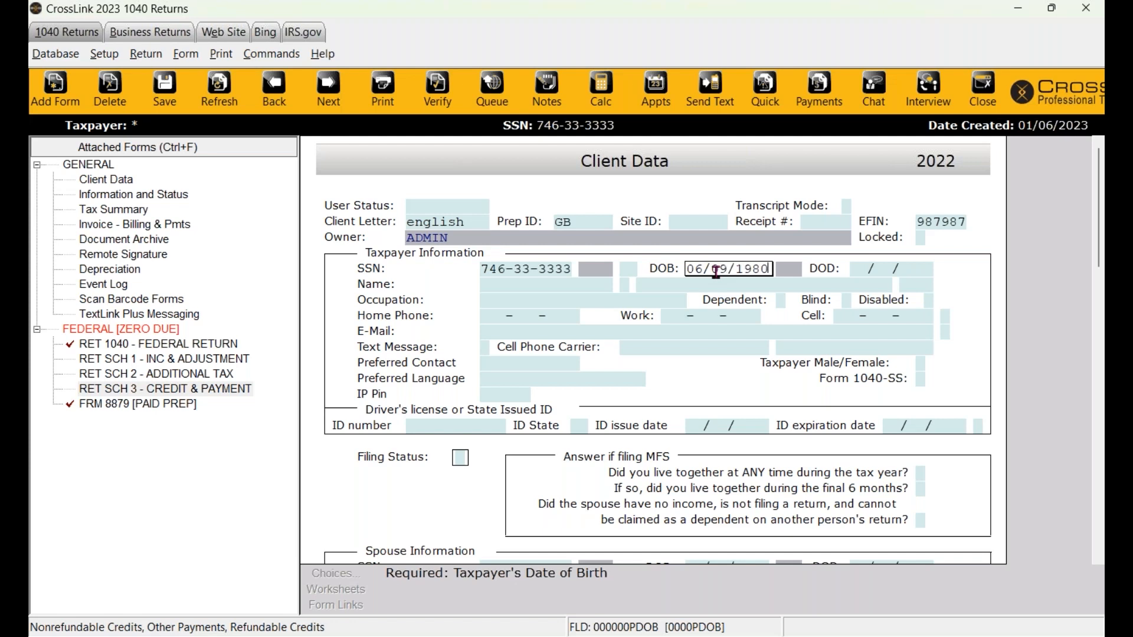
key(Return)
key(shift+Tab)
key(shift+Tab)
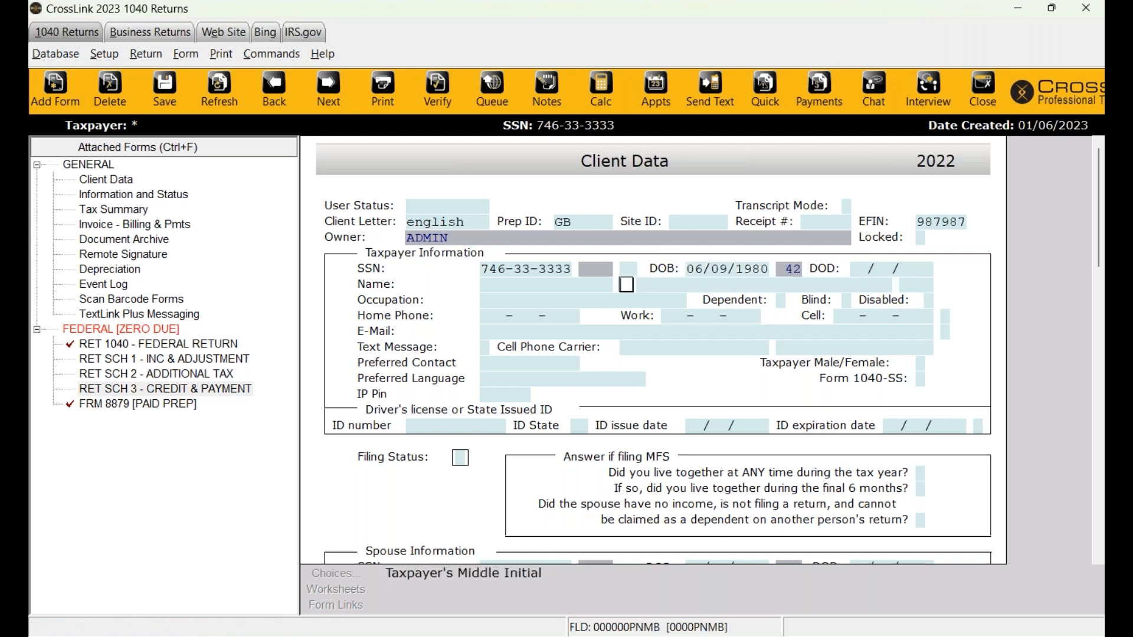
text(NAME)
key(Return)
text(LAST)
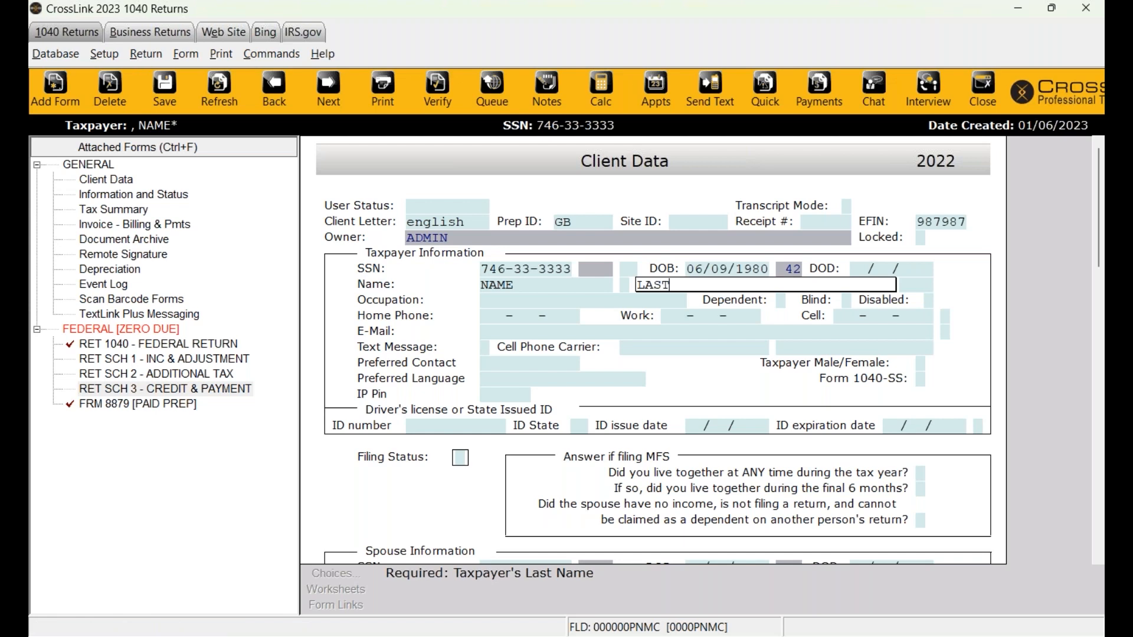
key(Return)
key(Return)
text(WORKER)
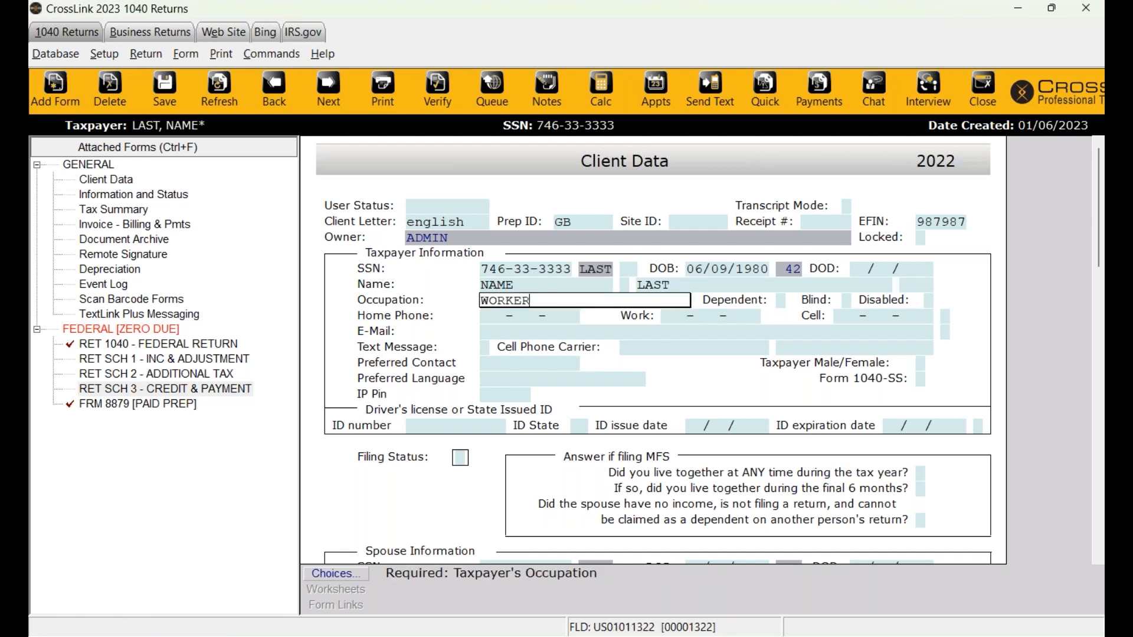
key(Return)
key(Return)
key(Return)
key(Return)
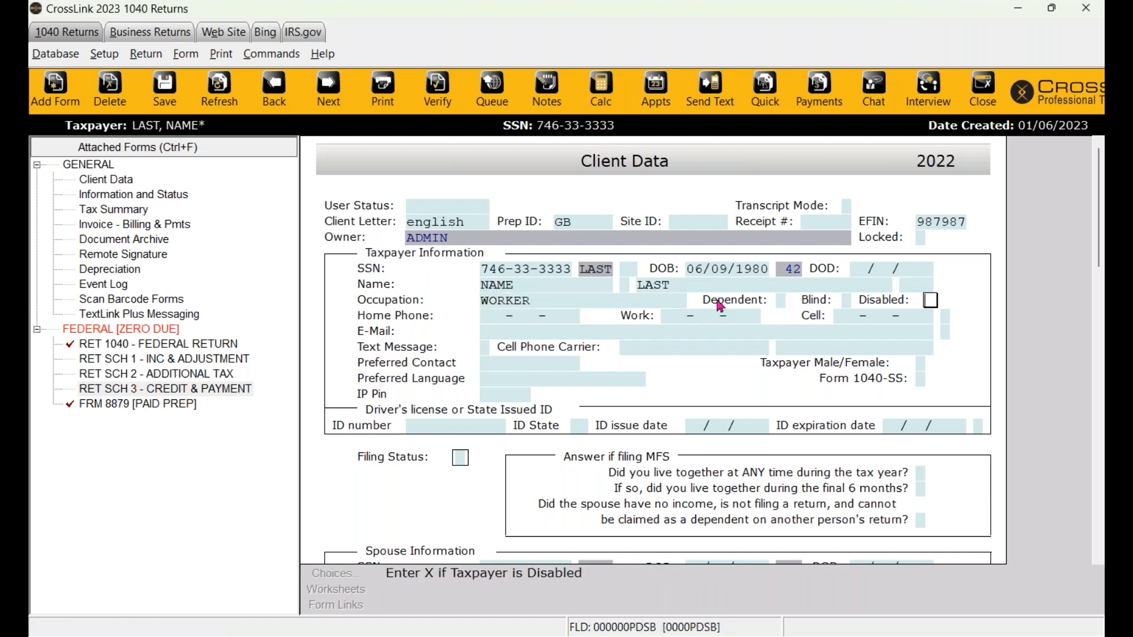
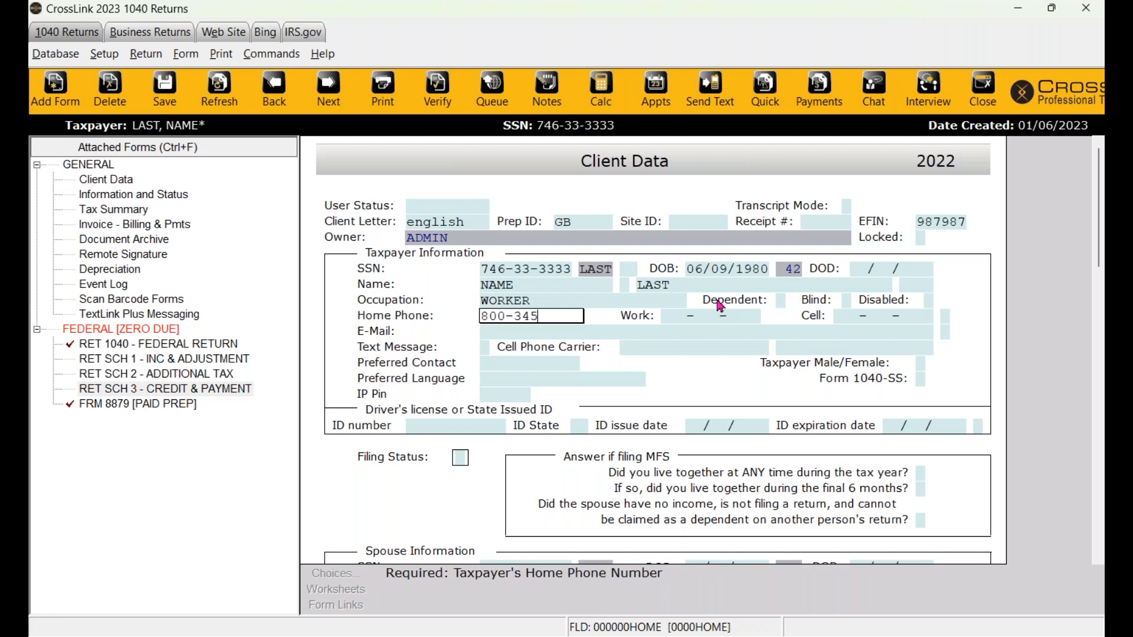
- Enter the taxpayer's home and cell phone numbers and e-mail address
key(Return)
key(Return)
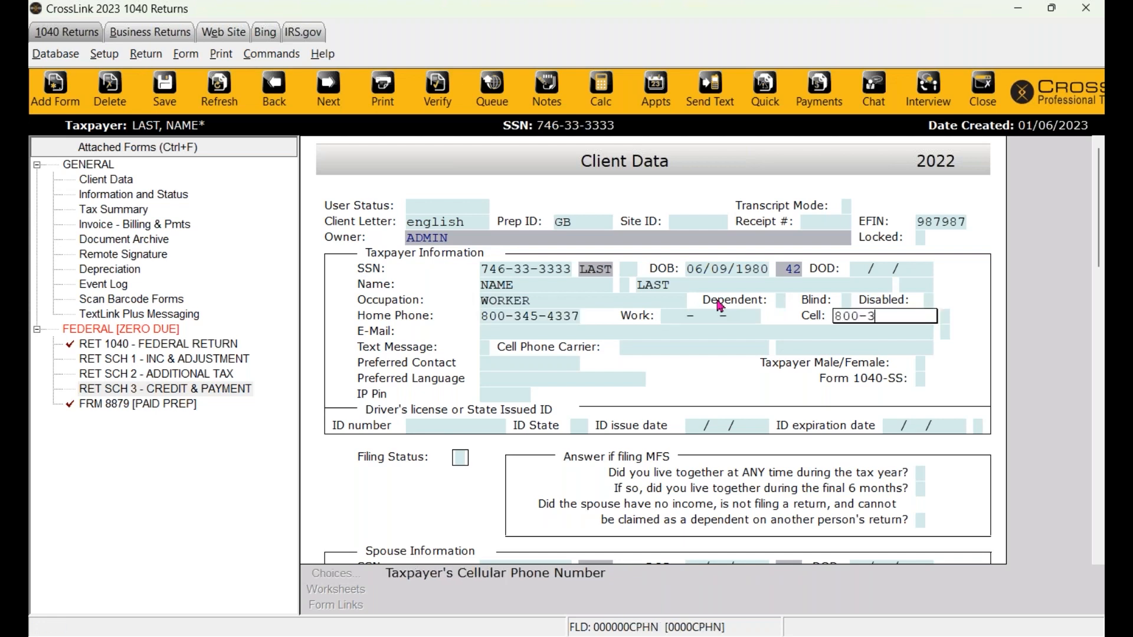
key(Return)
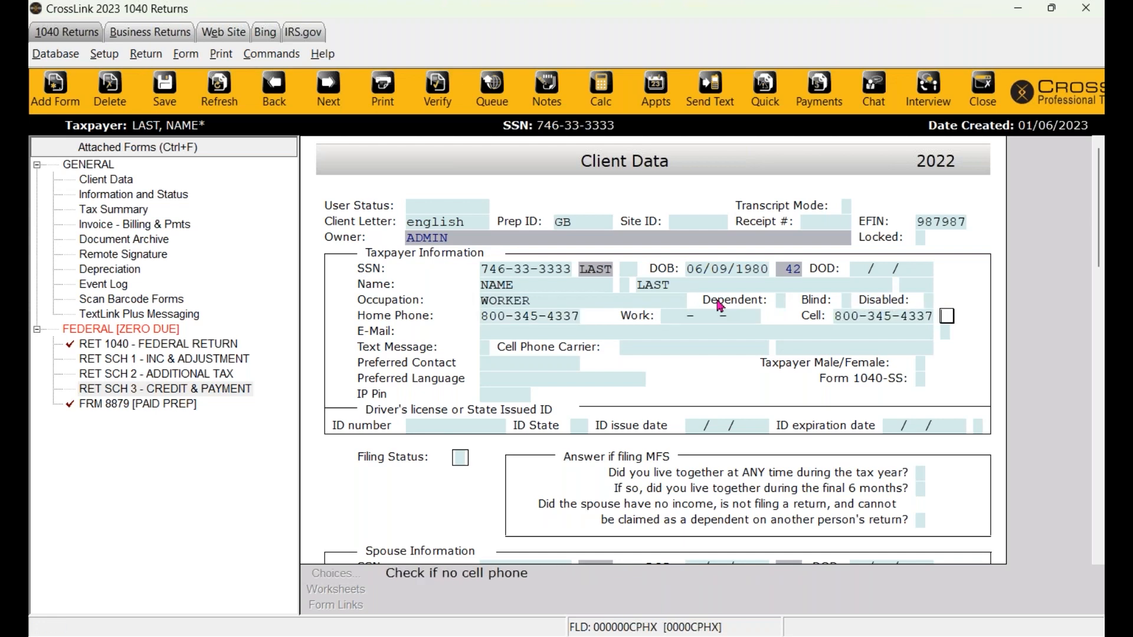
click(897, 317)
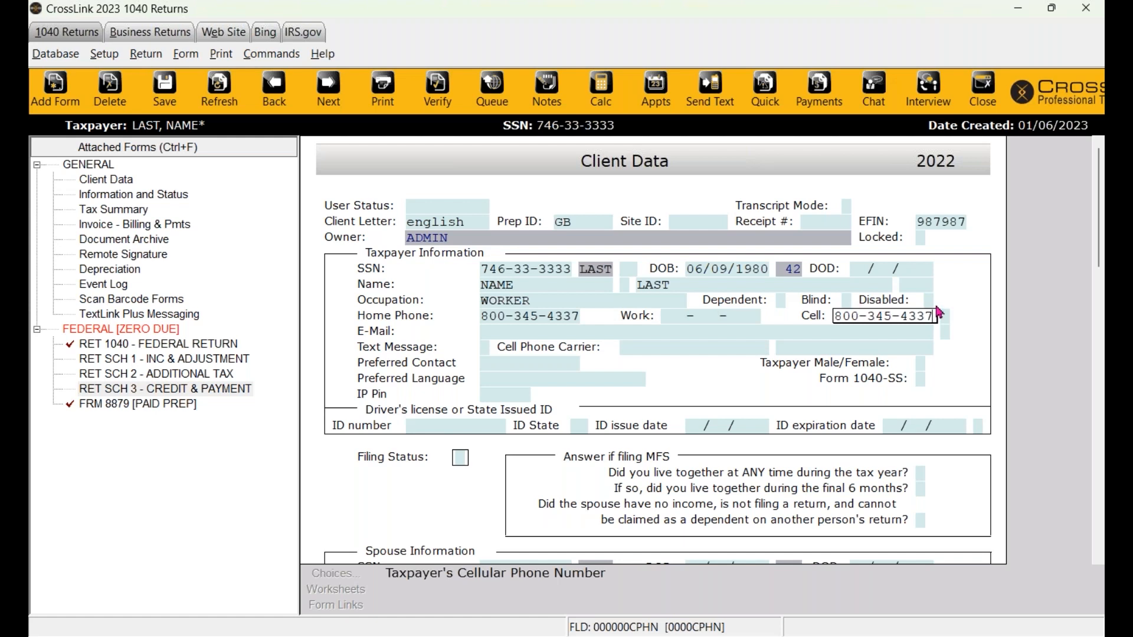
click(522, 334)
text(email@)
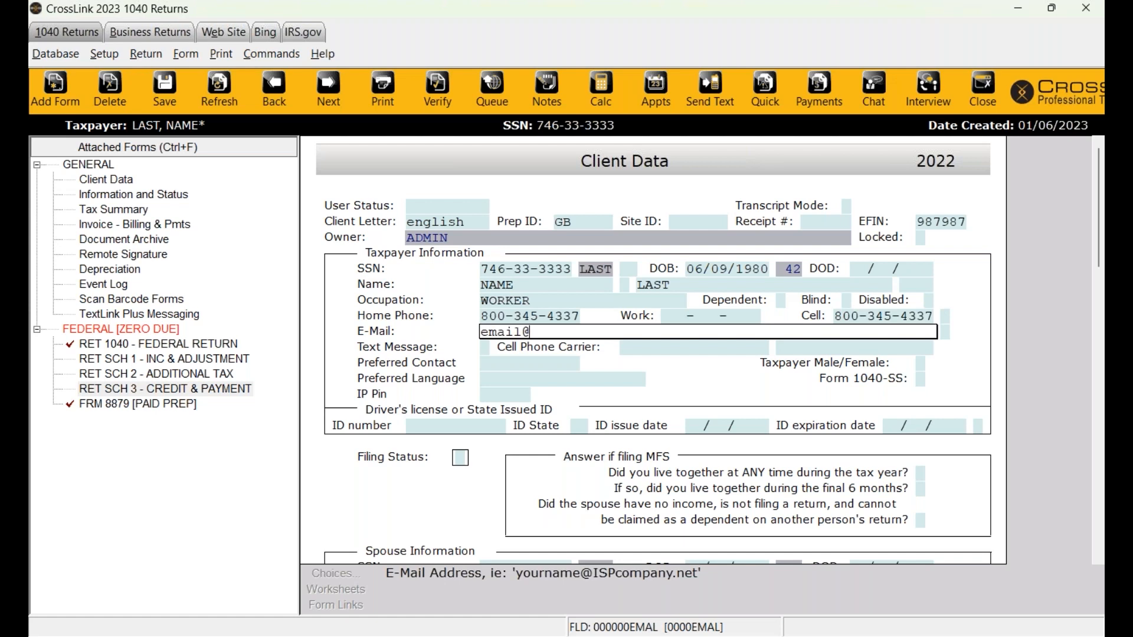
text(email.com)
key(Tab)
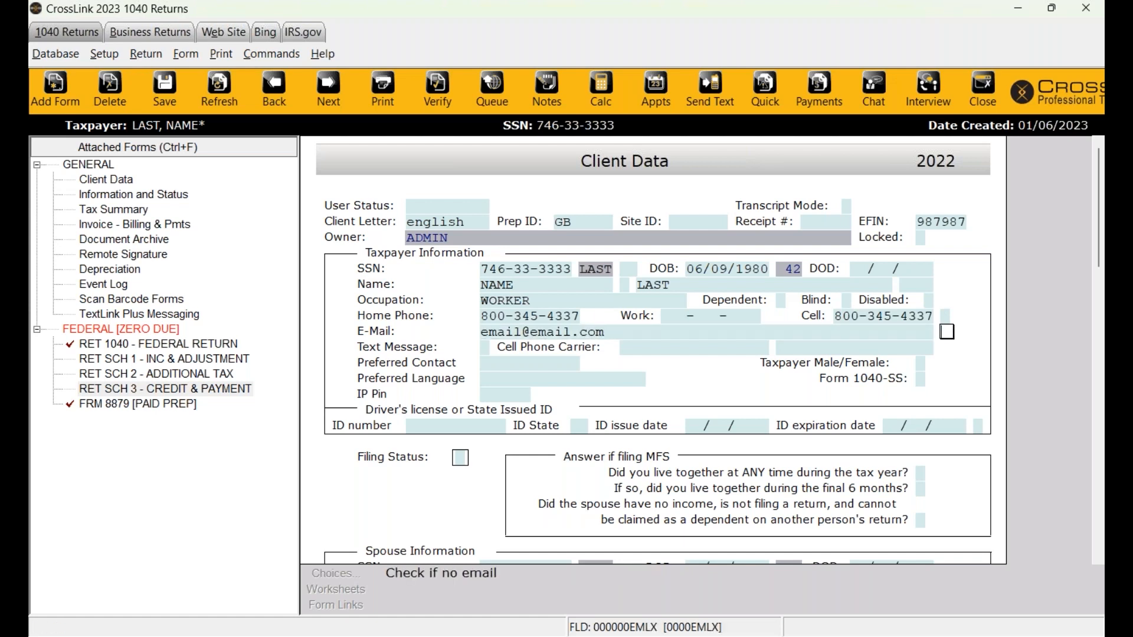
click(891, 318)
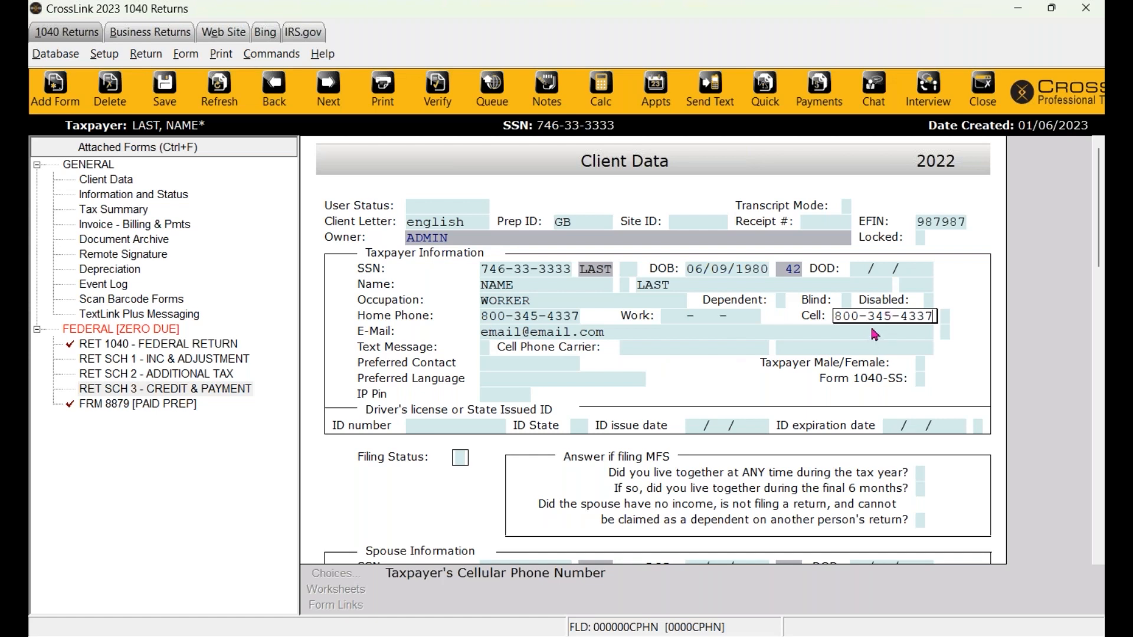
click(486, 348)
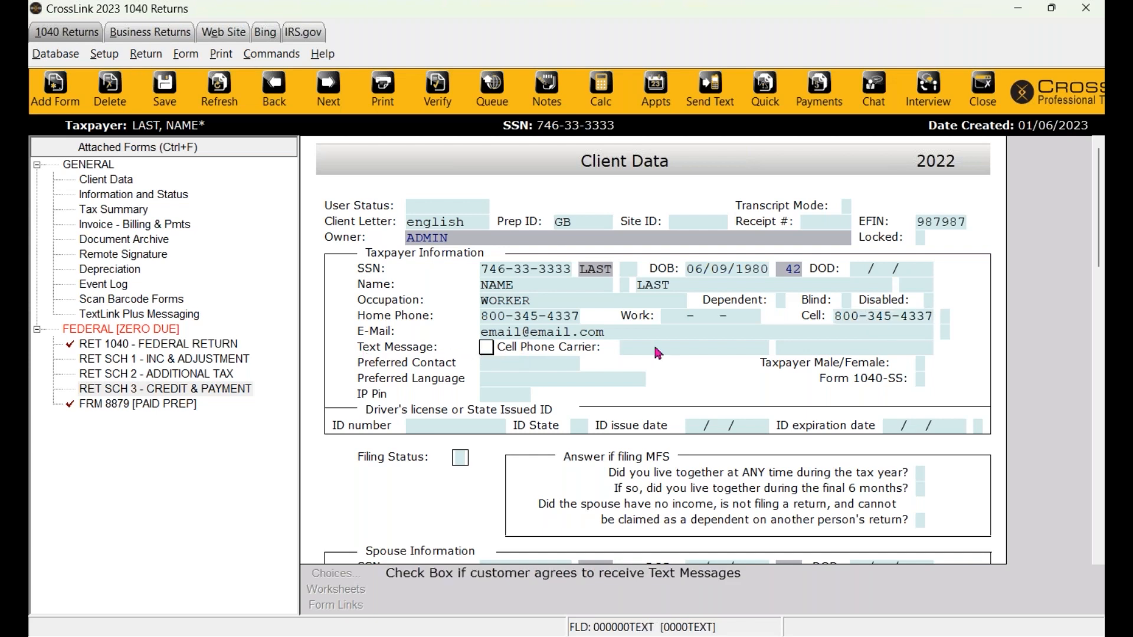
- Tick Text Message and accept the text alert consent terms, marking the field X
click(488, 363)
click(487, 348)
click(485, 347)
key(Tab)
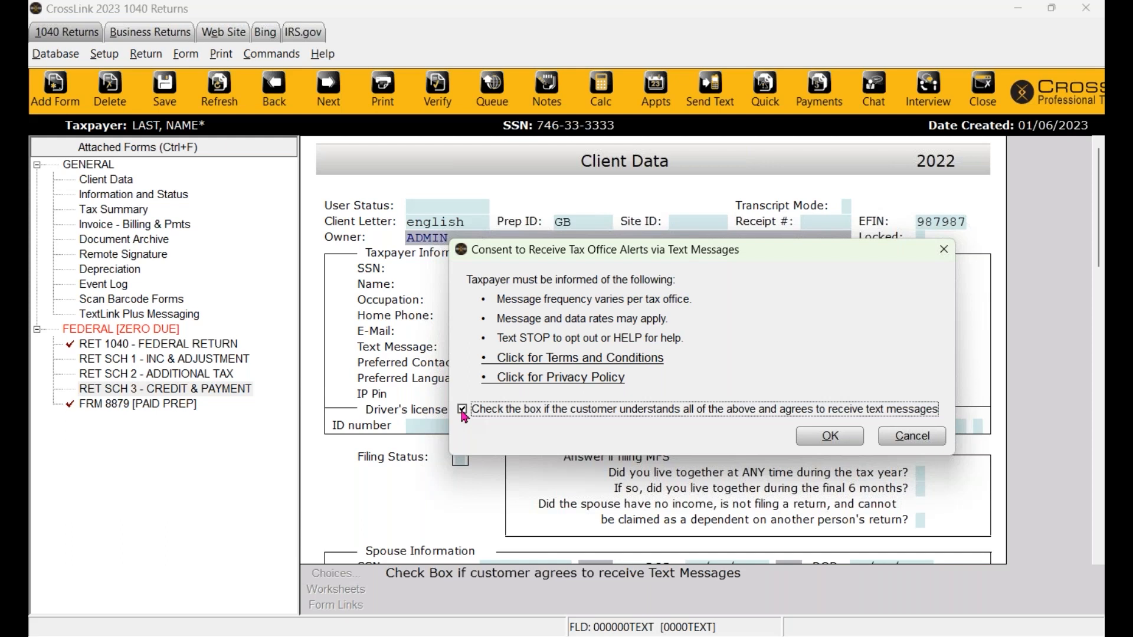
click(822, 443)
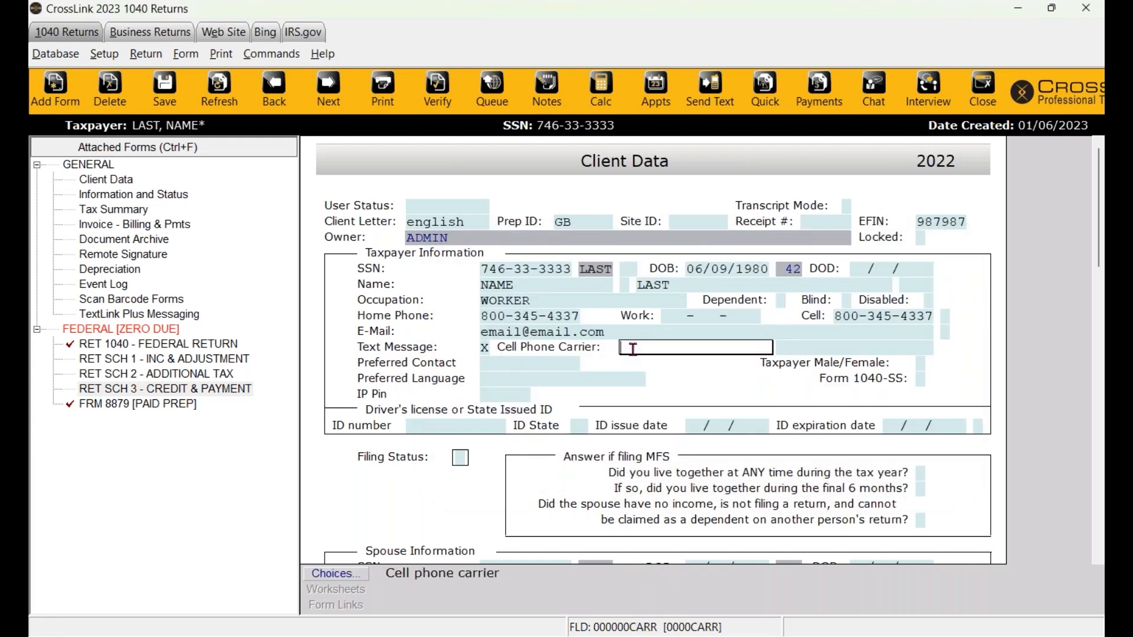
click(341, 580)
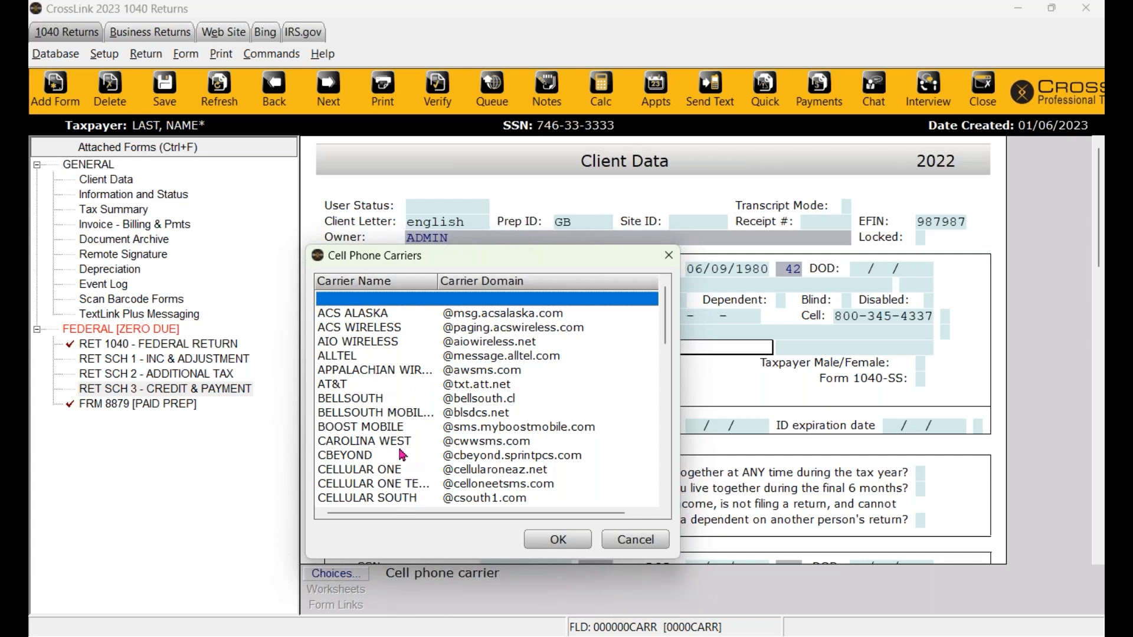
click(362, 387)
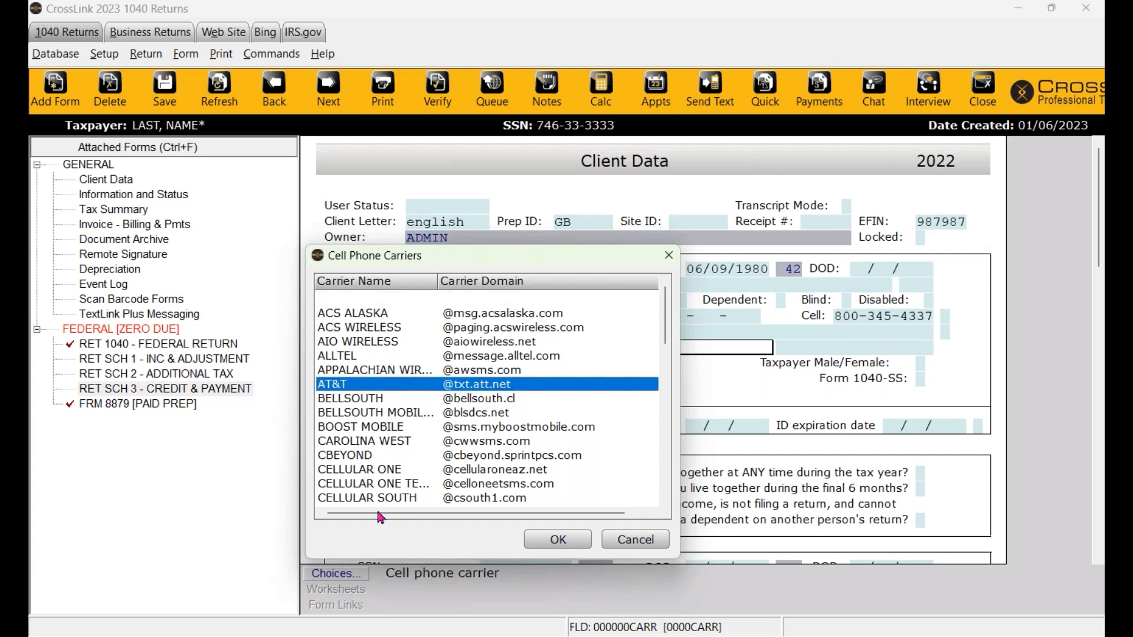
click(669, 255)
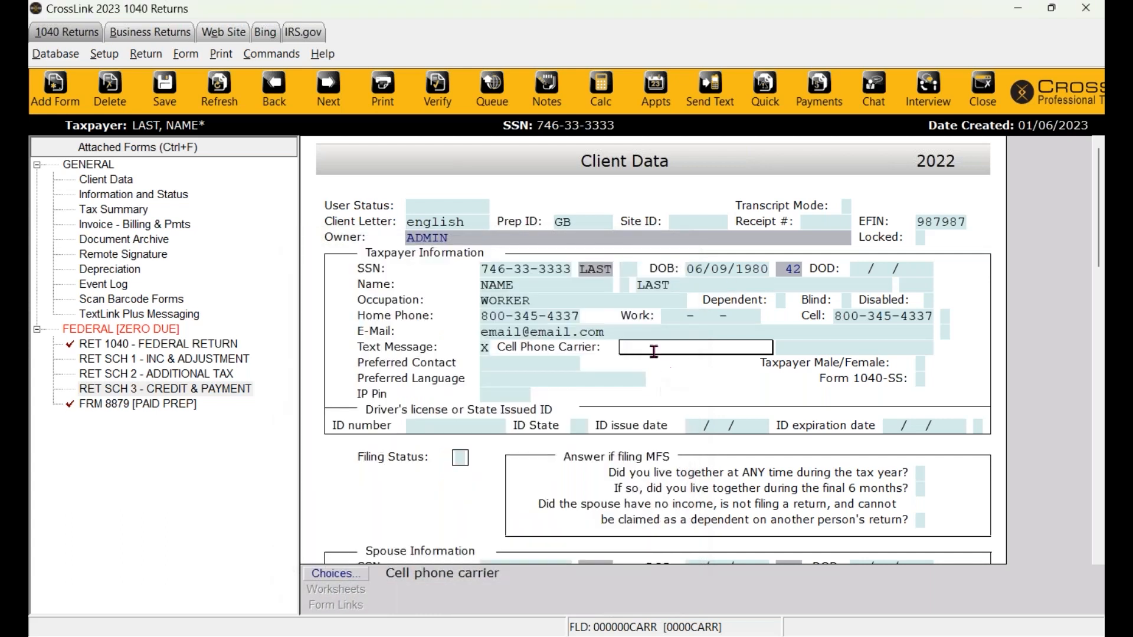
text(AT&T)
key(Tab)
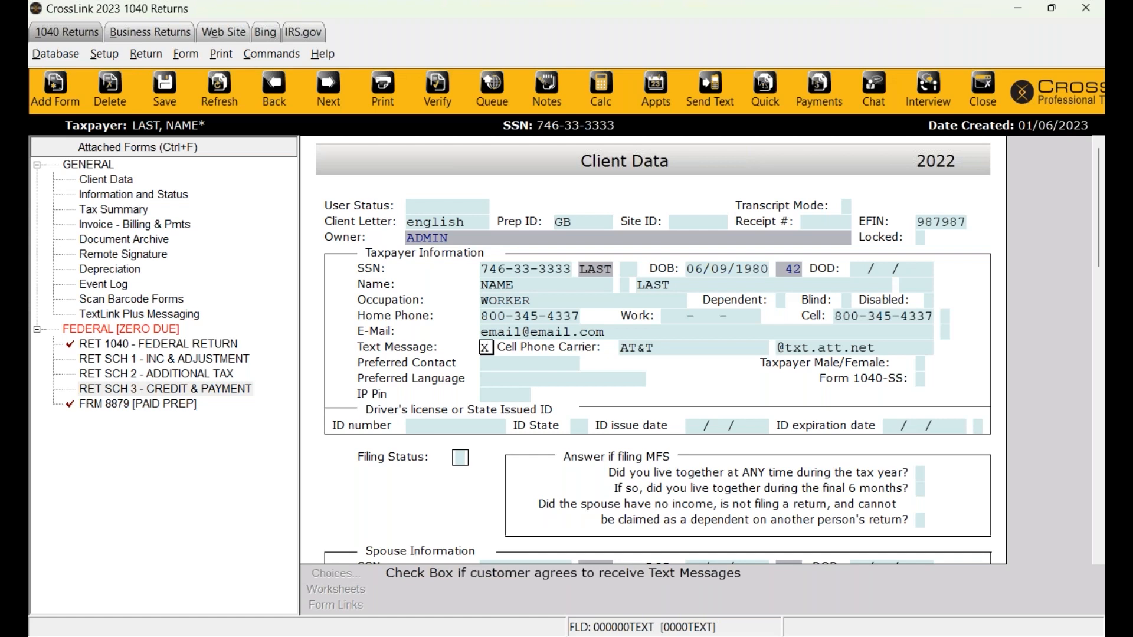
key(Tab)
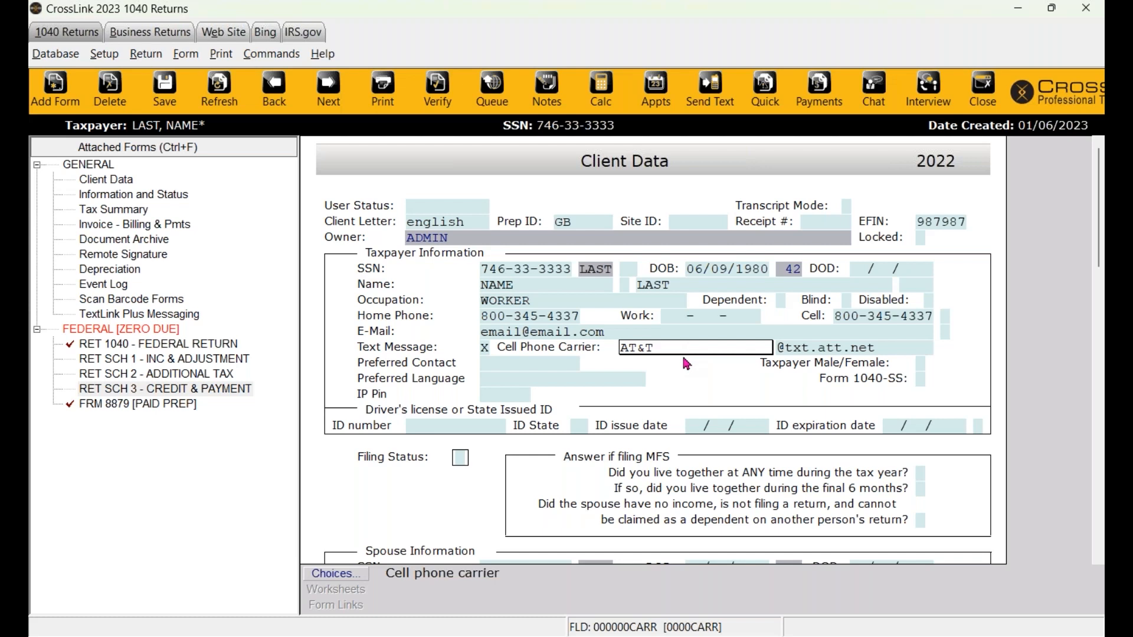
- Look through the cell phone carrier list again and cancel it without changes
click(328, 574)
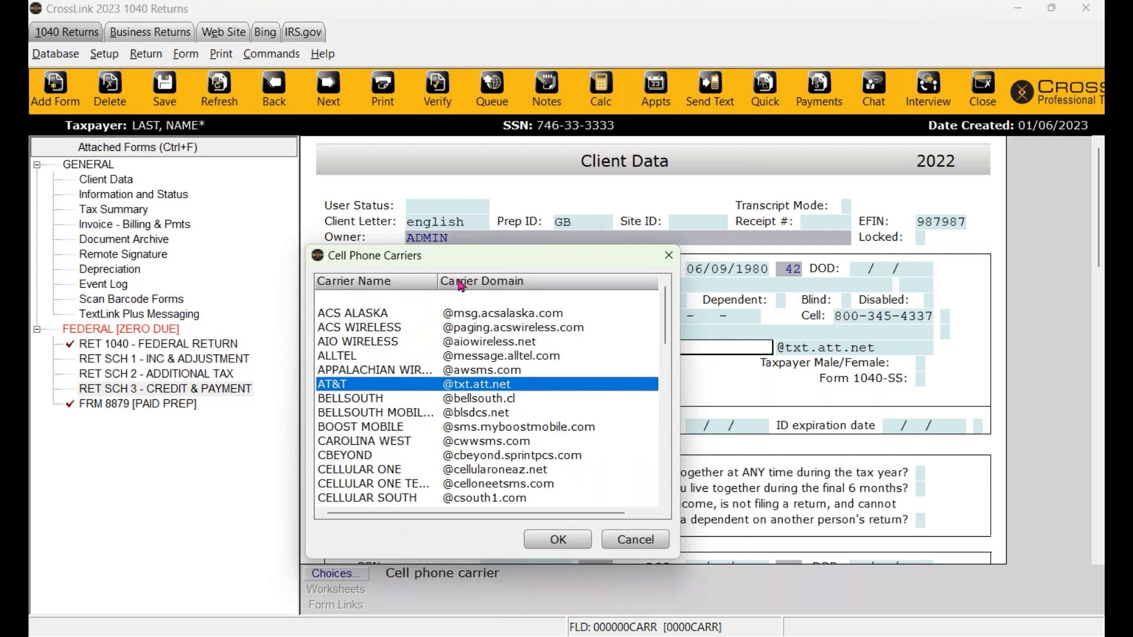
drag(468, 255, 513, 210)
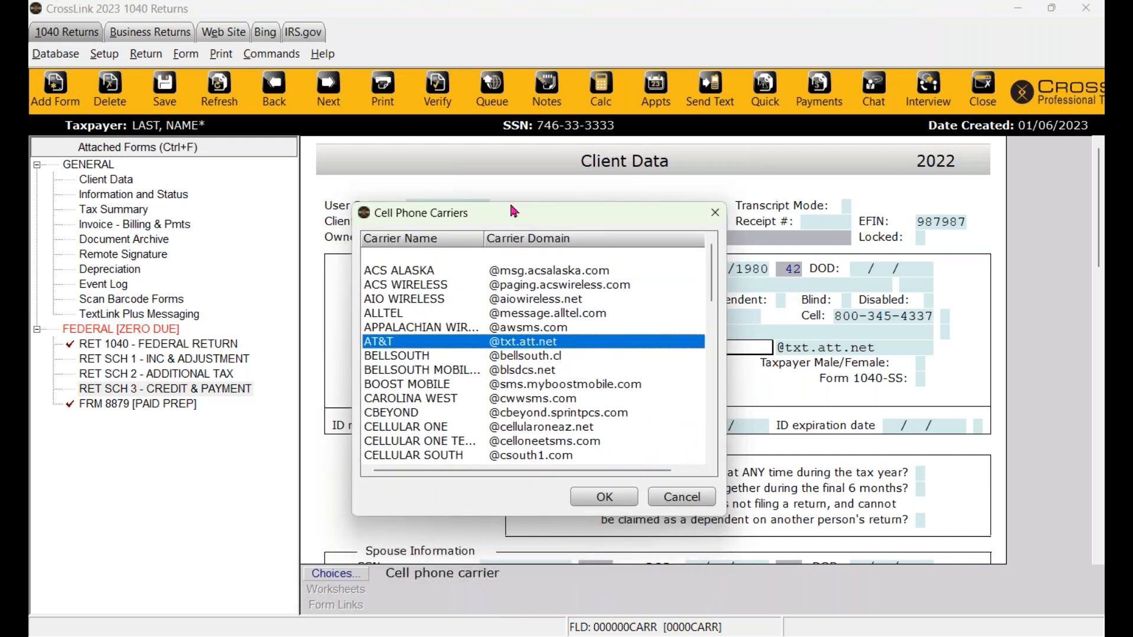
scroll(444, 356, down, 3)
scroll(444, 375, down, 10)
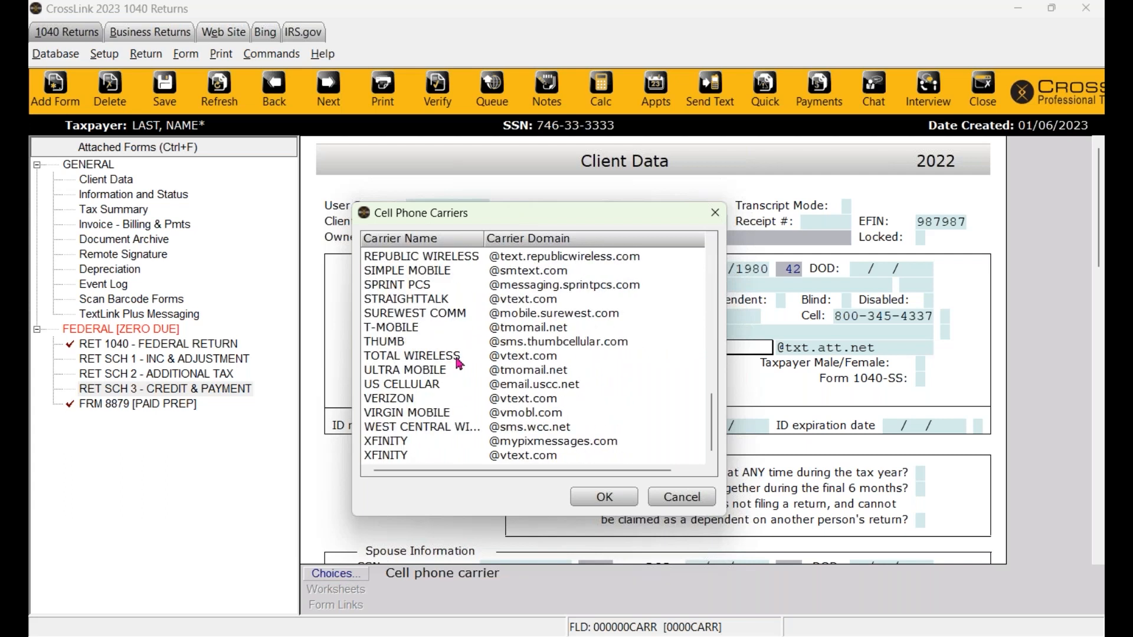
scroll(460, 362, up, 15)
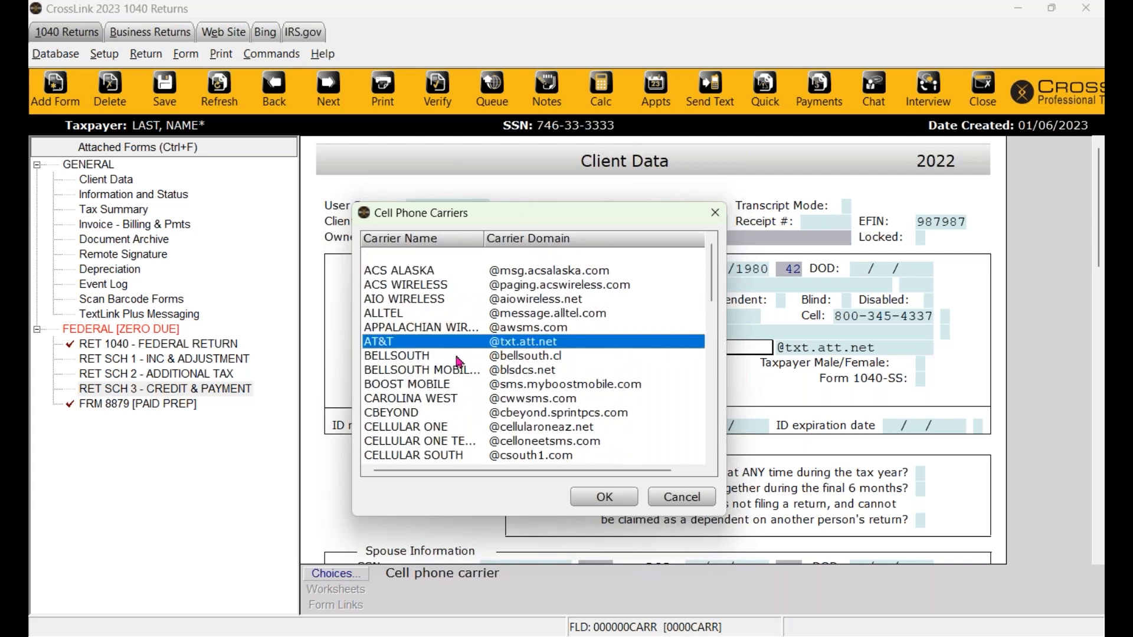
click(685, 498)
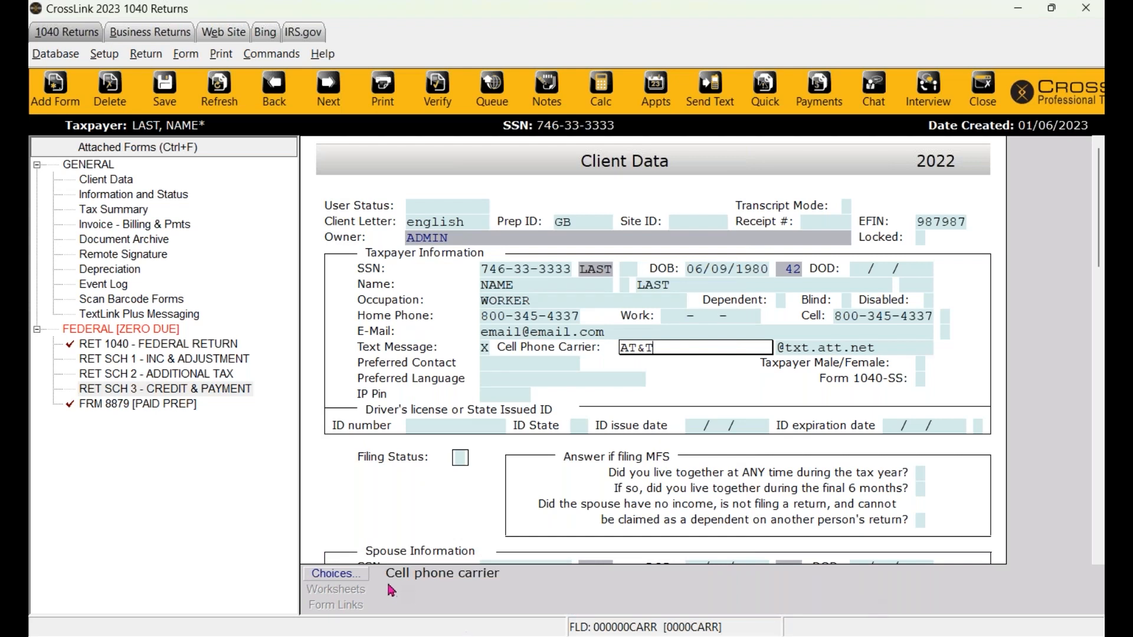
click(852, 317)
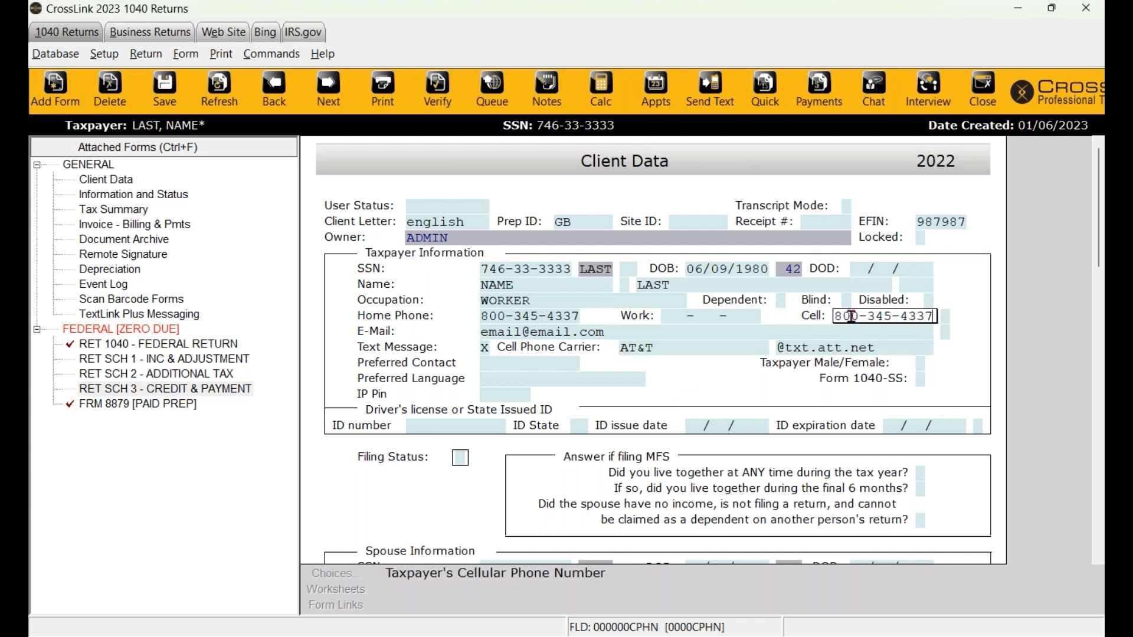
- Enter the driver's licence number, state WA, issued 06/06/2022, expiring 06/06/2026
key(Tab)
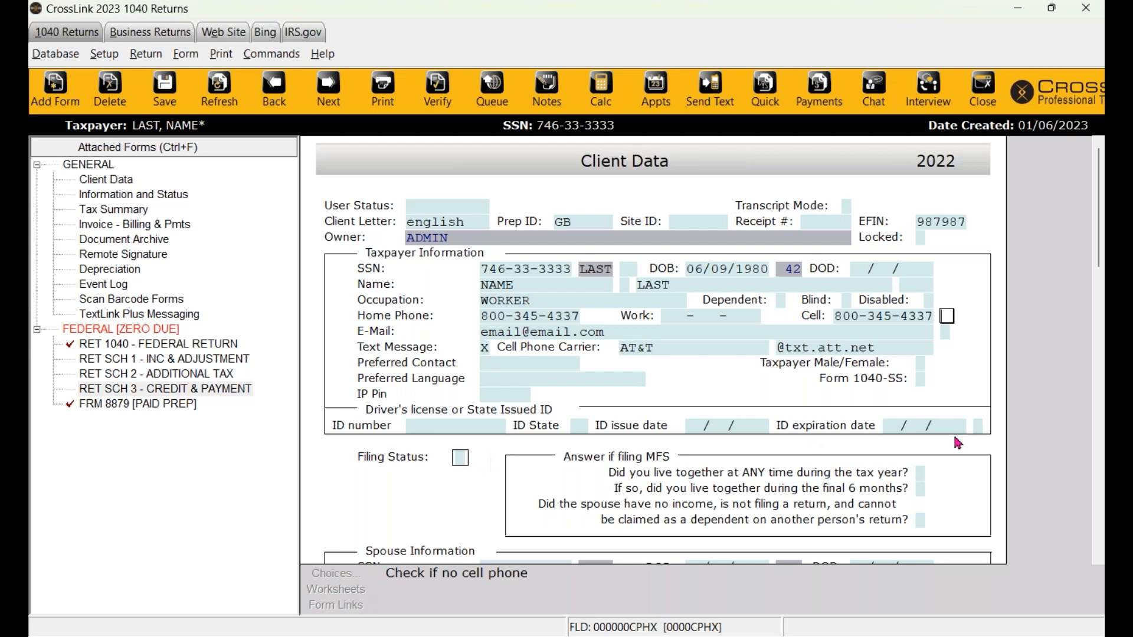
scroll(929, 380, down, 1)
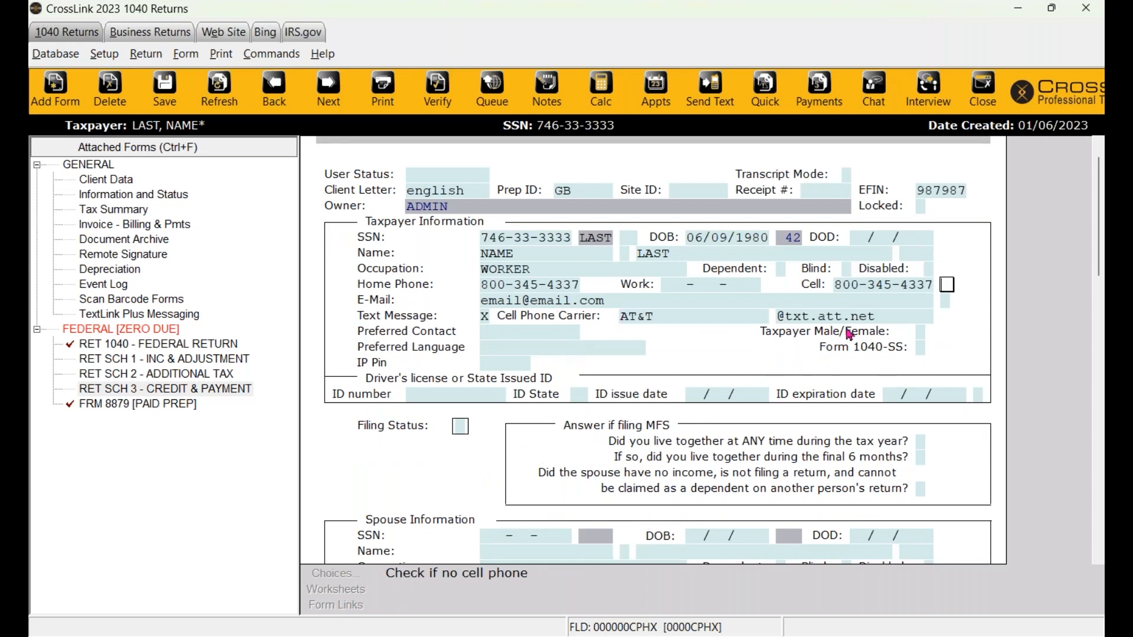
click(435, 402)
key(Tab)
key(Tab)
key(shift+Tab)
key(Tab)
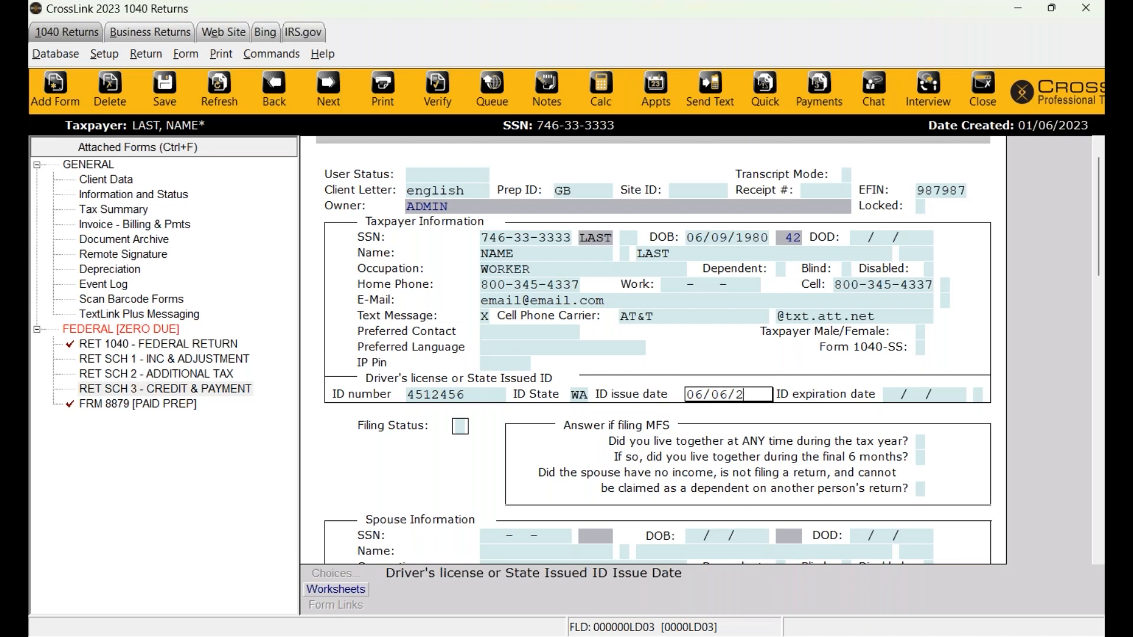
key(BackSpace)
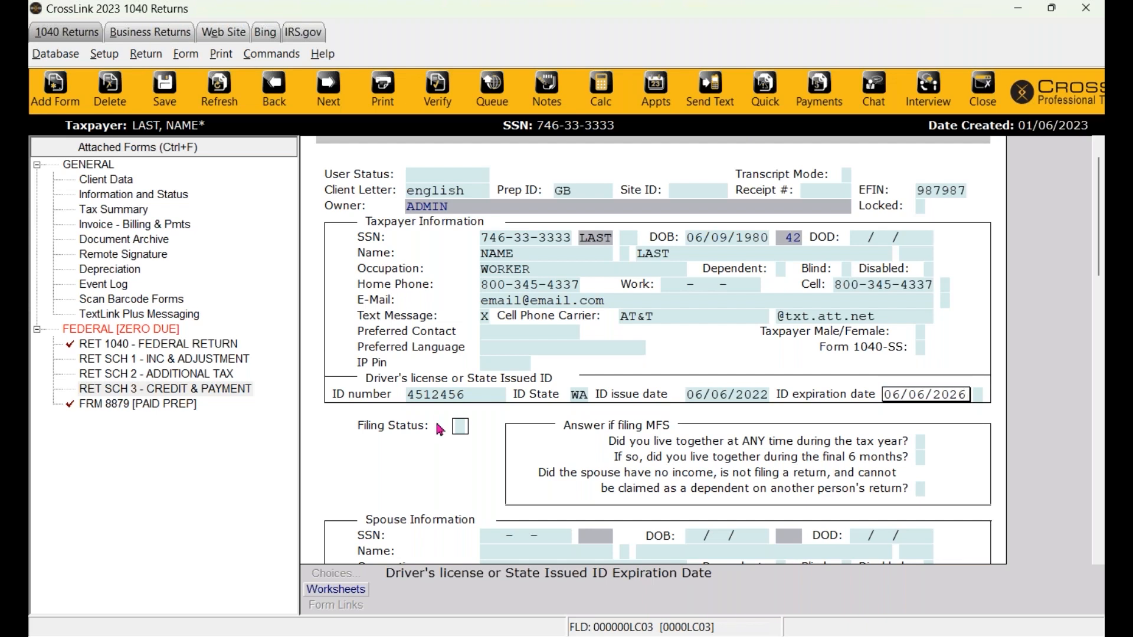
- Enter 4 (Head of Household) in Filing Status, leaving the spouse fields blank
click(459, 425)
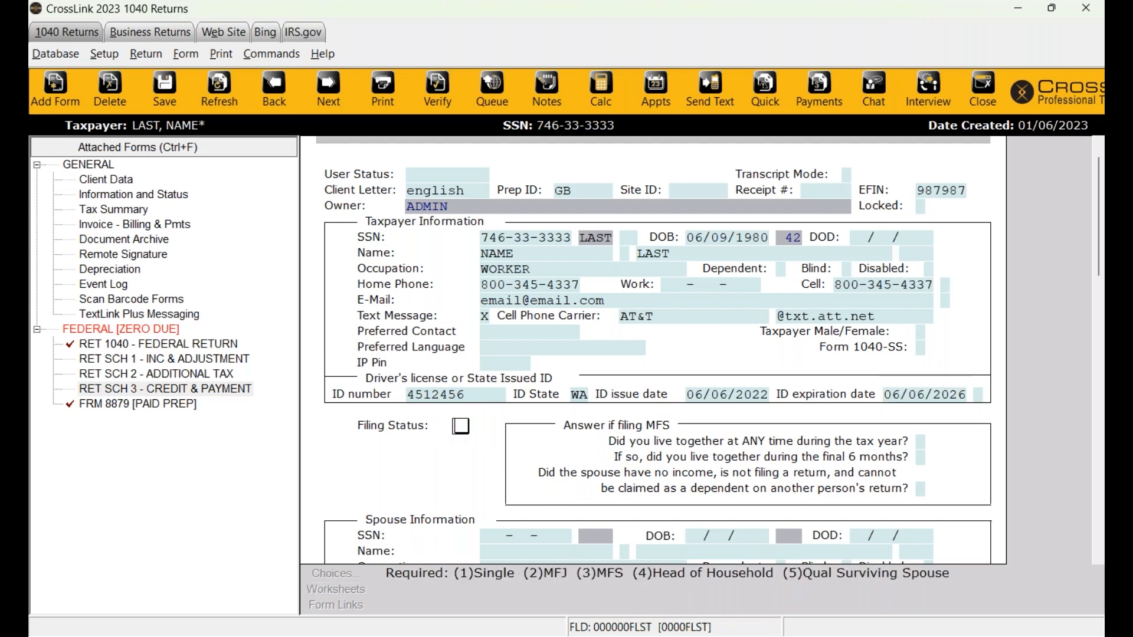
scroll(461, 426, down, 2)
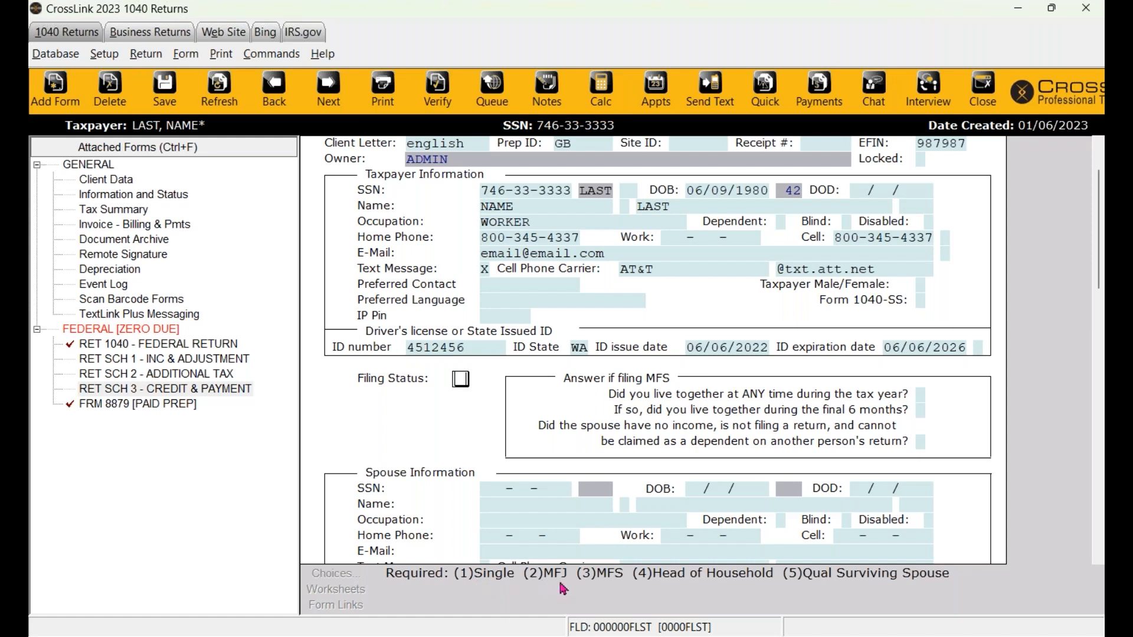
text(4)
key(Return)
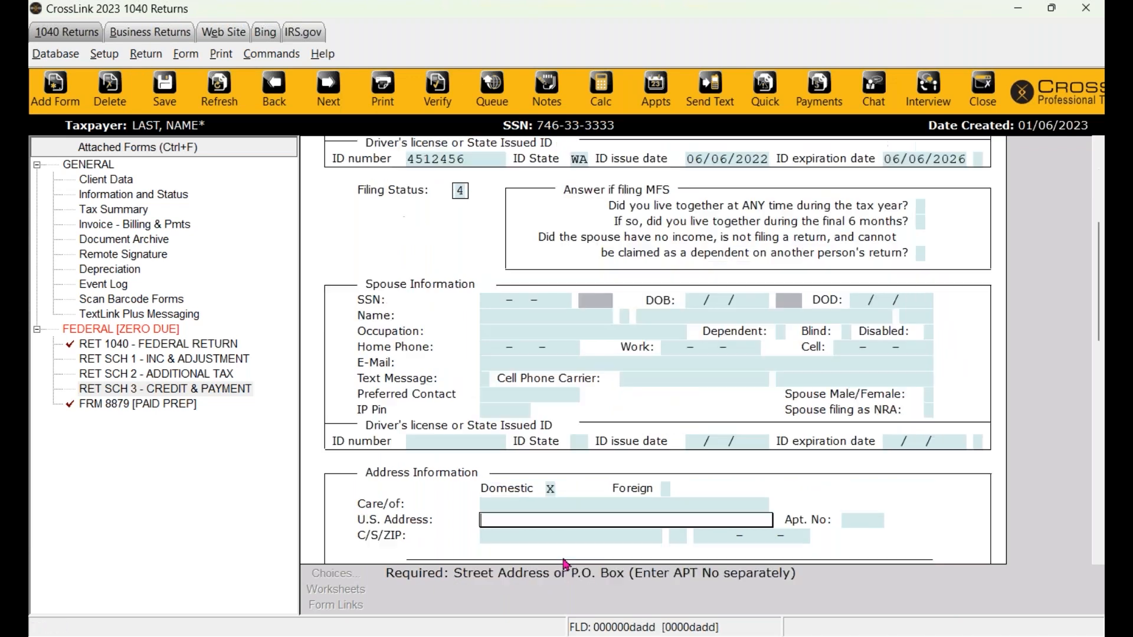
scroll(578, 502, down, 1)
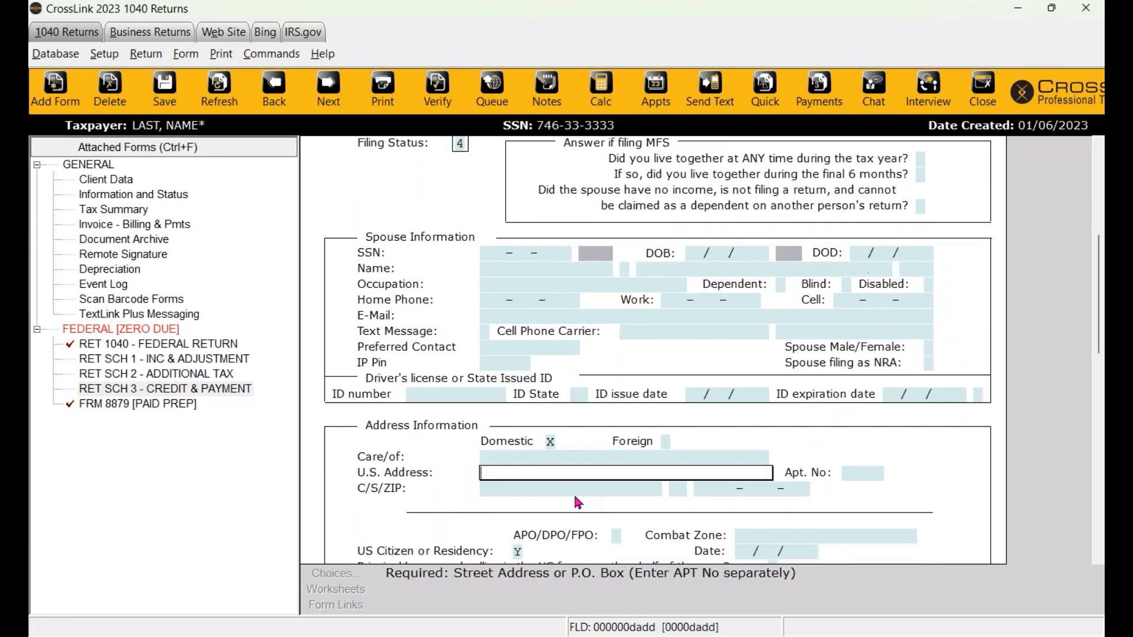
scroll(576, 499, up, 2)
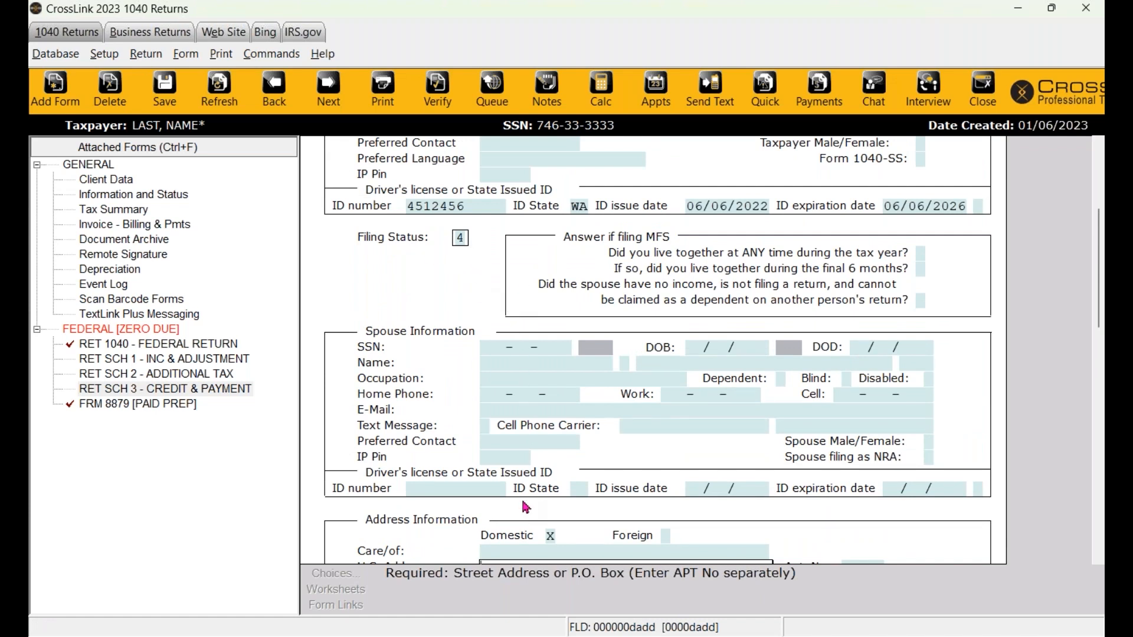
scroll(654, 484, down, 2)
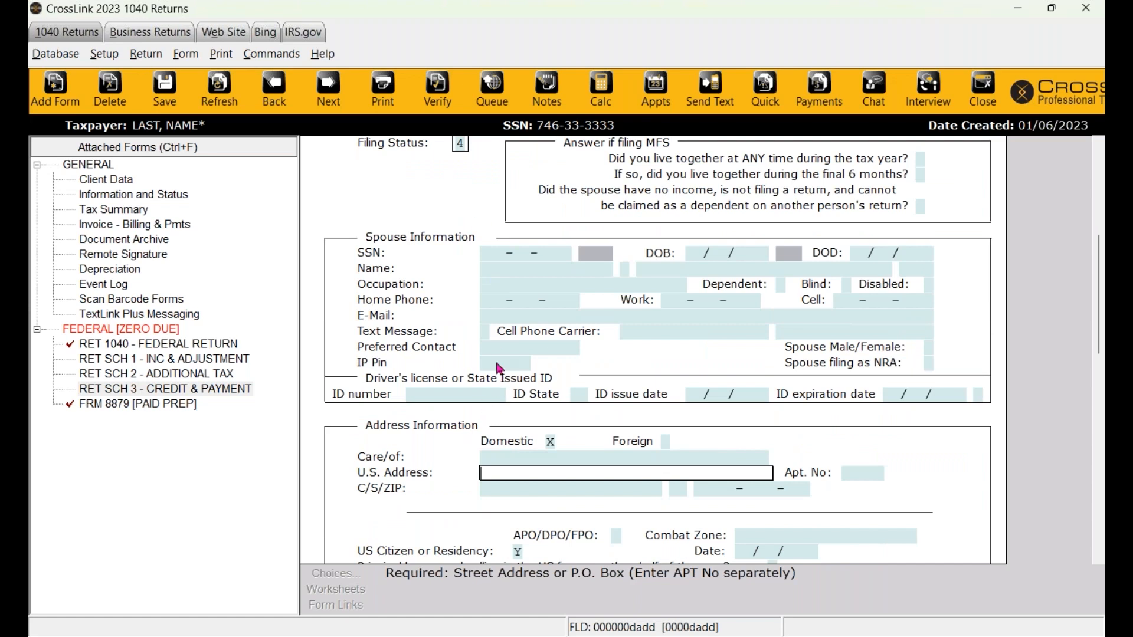
scroll(498, 367, down, 2)
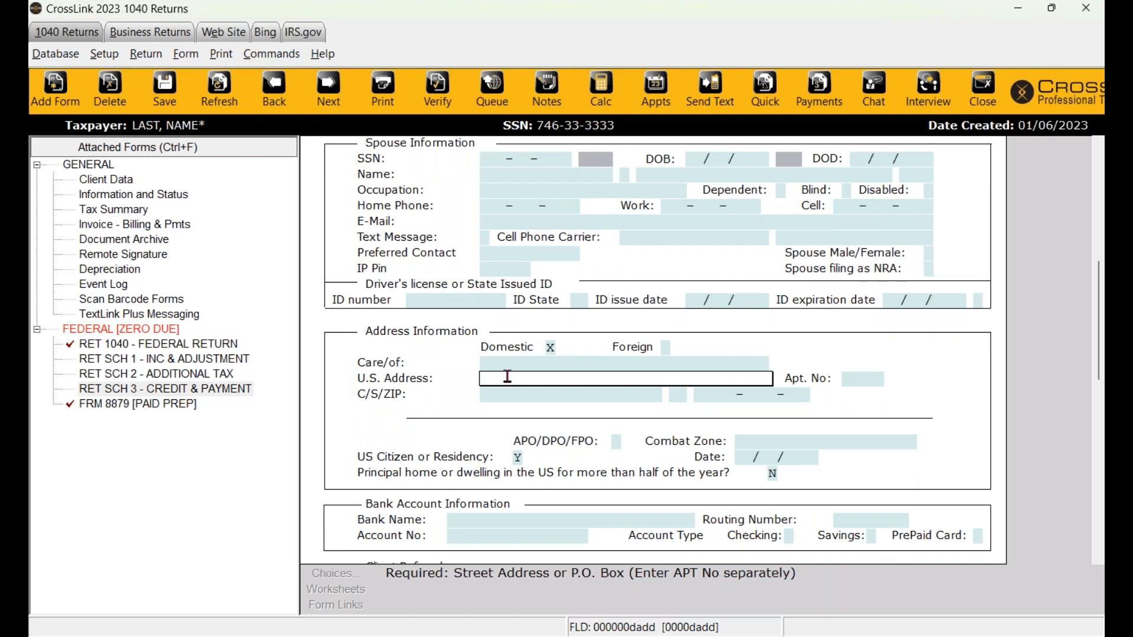
- Enter the taxpayer's street address and ZIP so Seattle, WA fills in
text(123 FAKE ST)
key(Return)
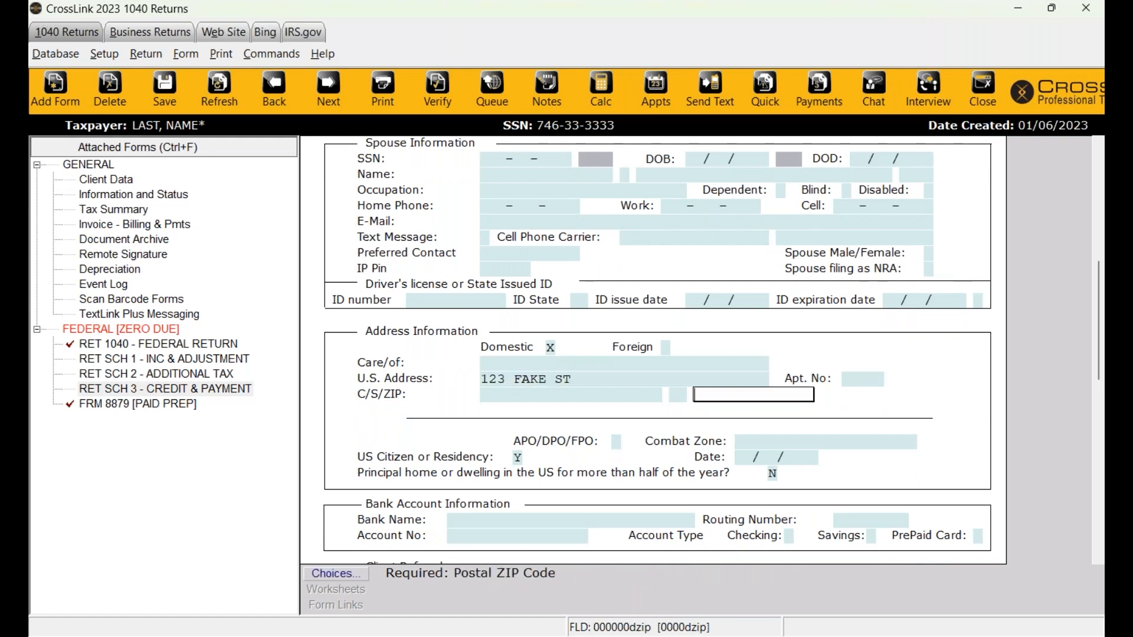
text(98109-0000-000)
key(Return)
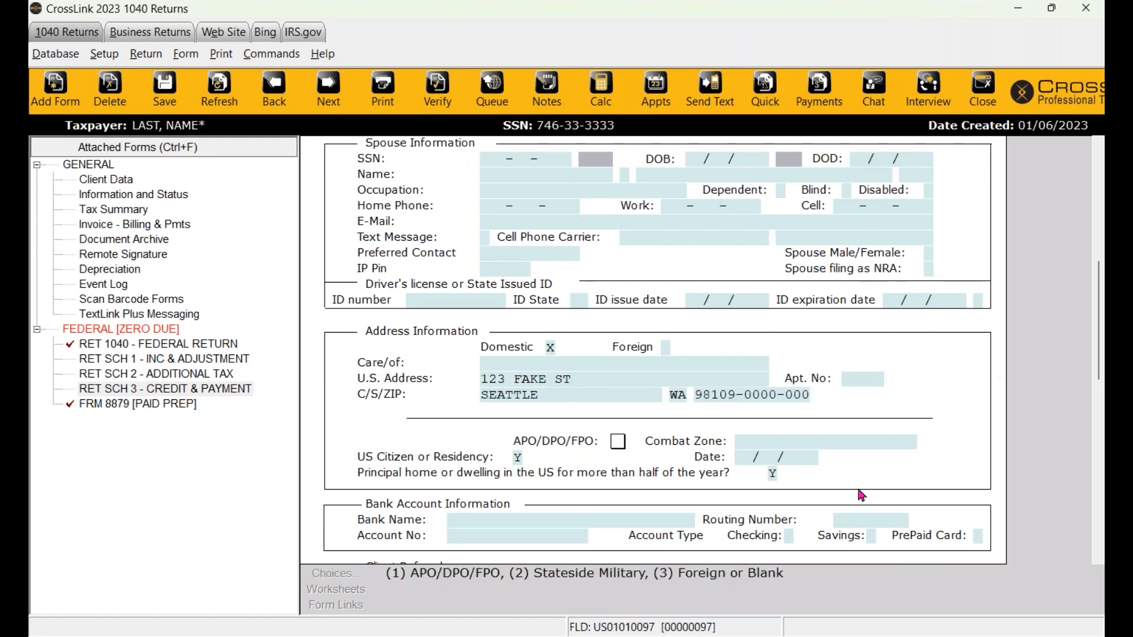
scroll(664, 517, down, 3)
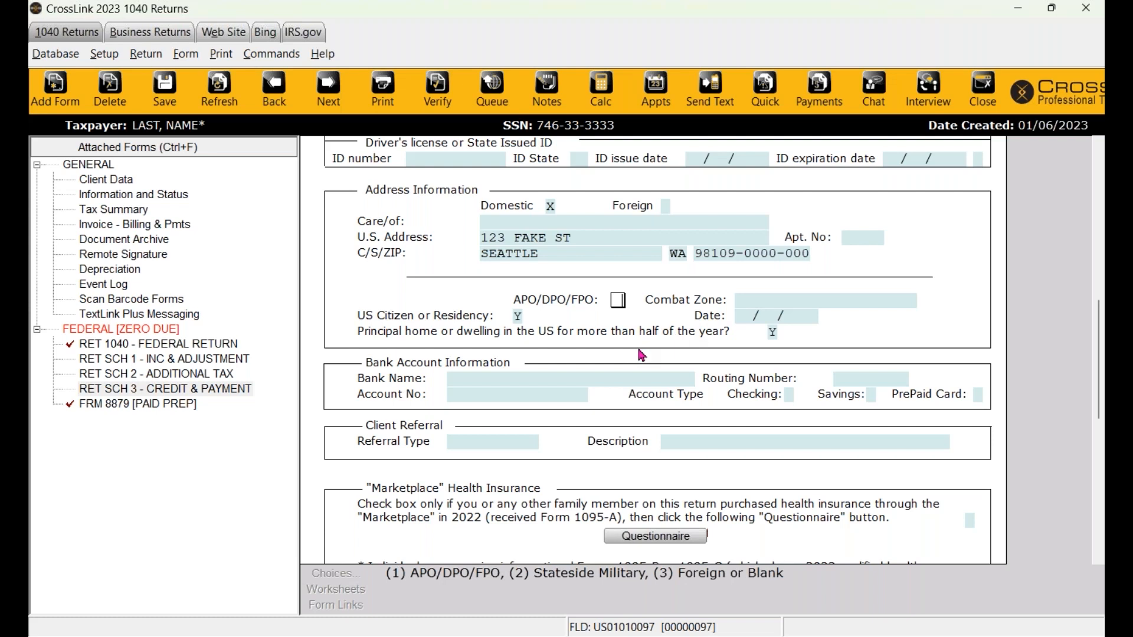
- Check the Combat Zone choices and close the list without selecting one
click(756, 303)
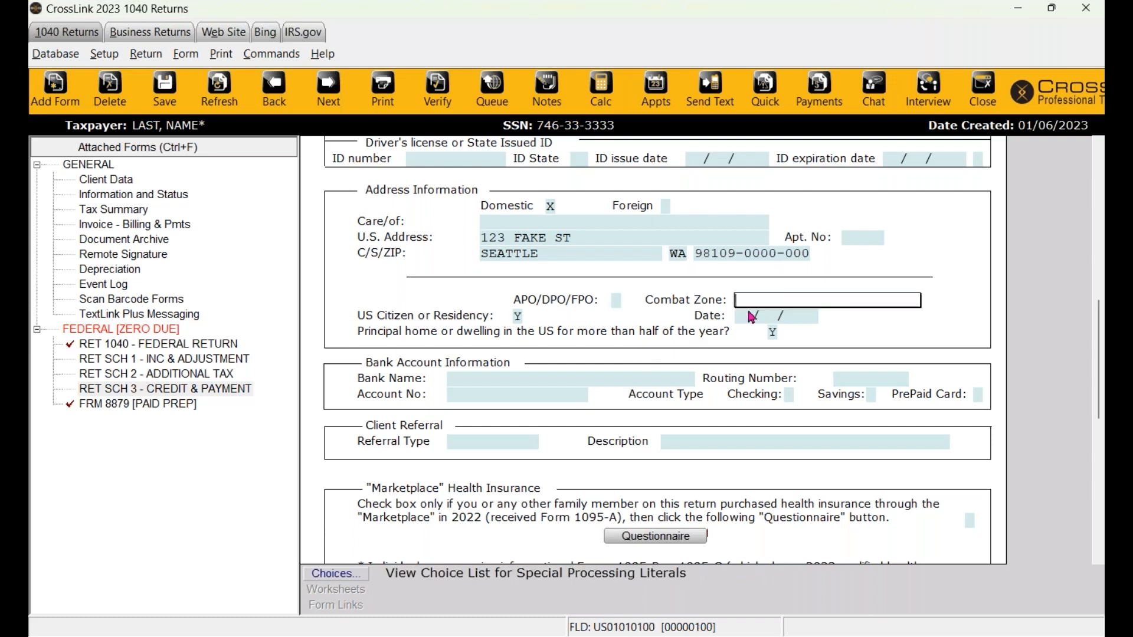
click(345, 581)
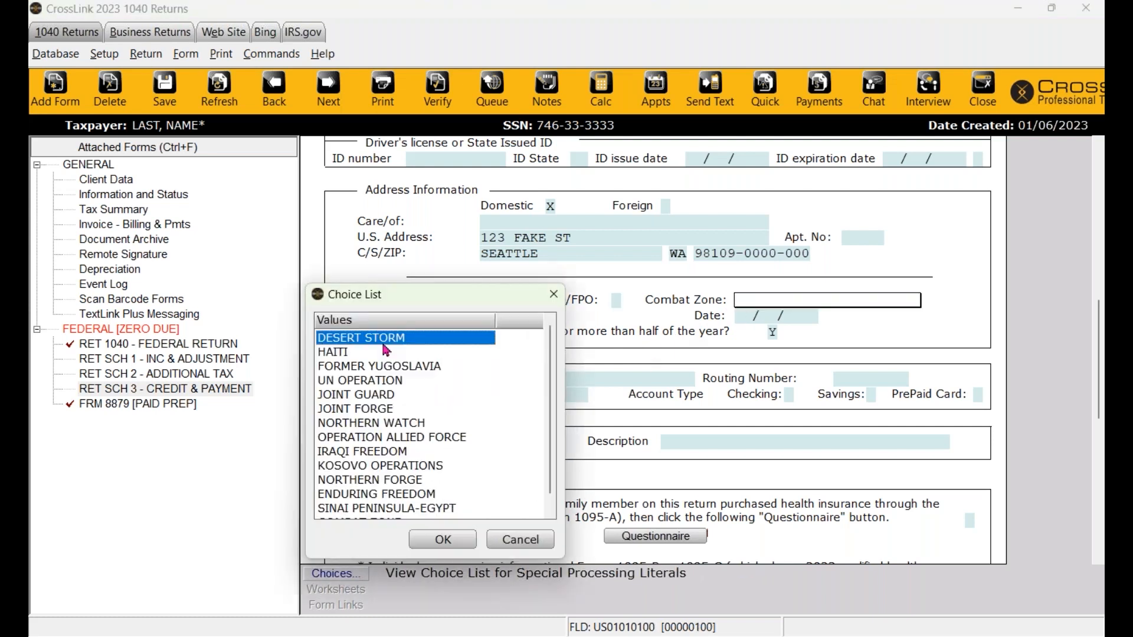
drag(373, 294, 471, 132)
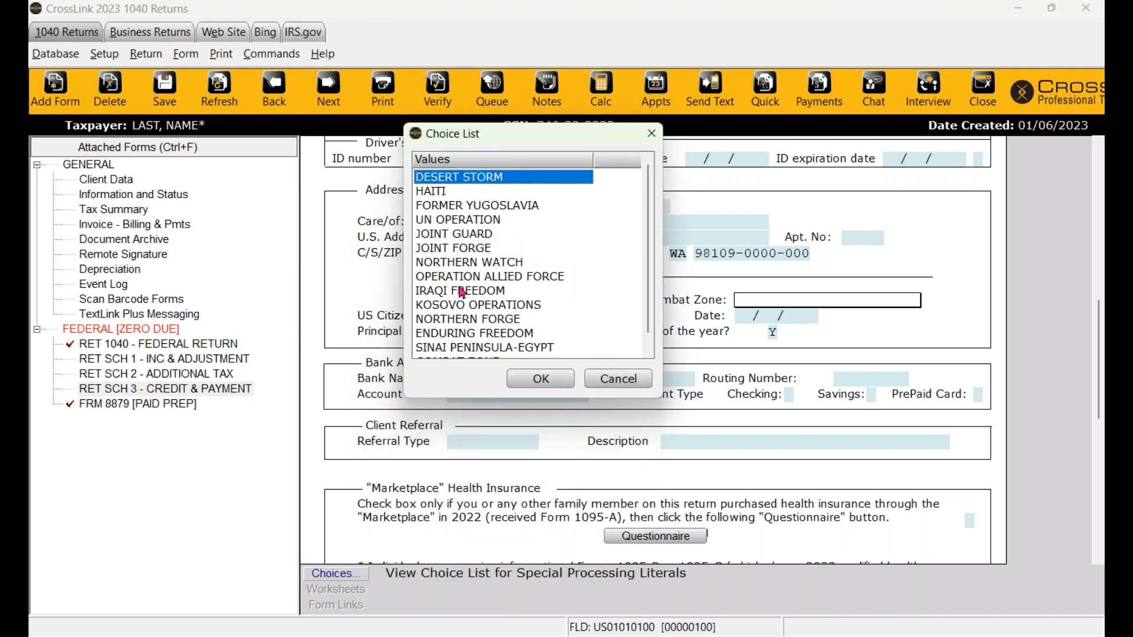
click(620, 381)
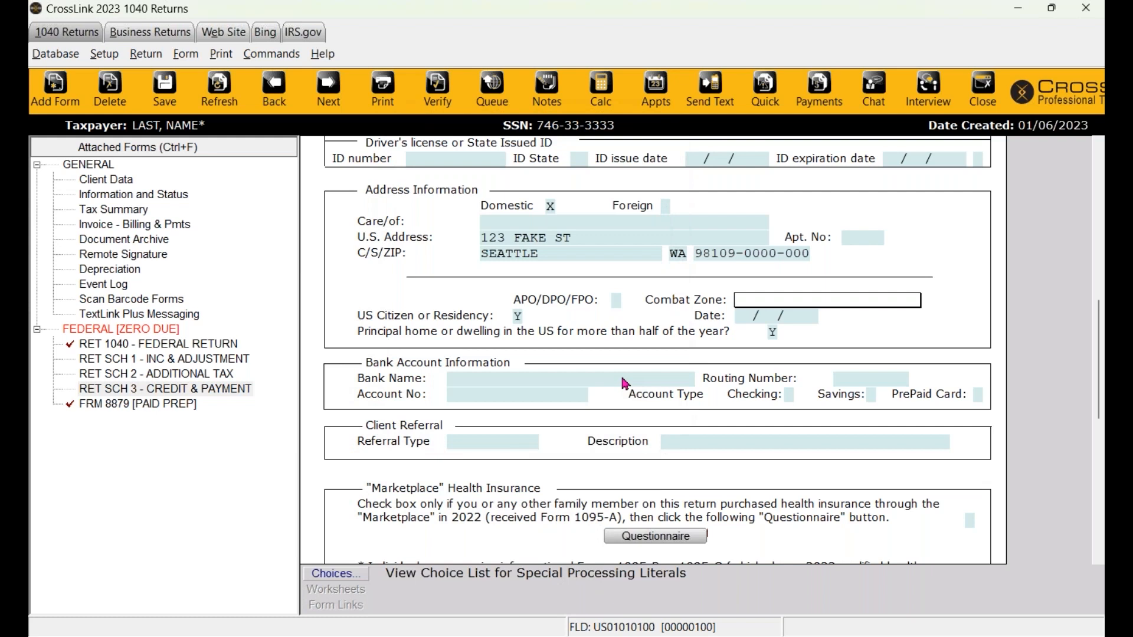
scroll(554, 441, down, 2)
click(468, 351)
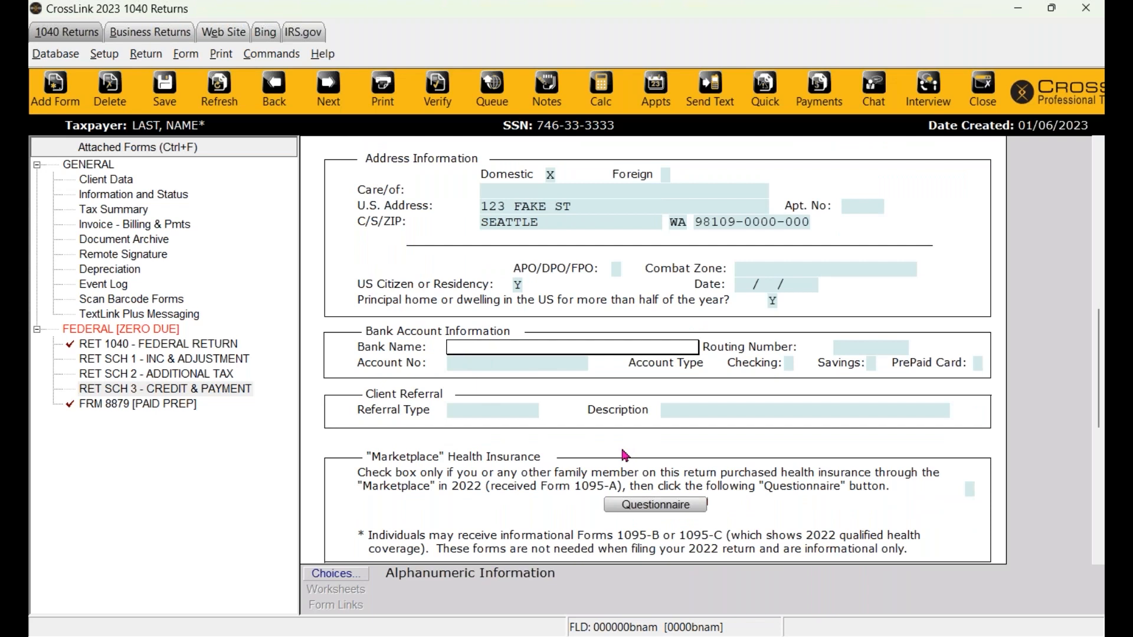
- Choose GREEN DOT BANK from the bank list as the direct-deposit bank
click(345, 577)
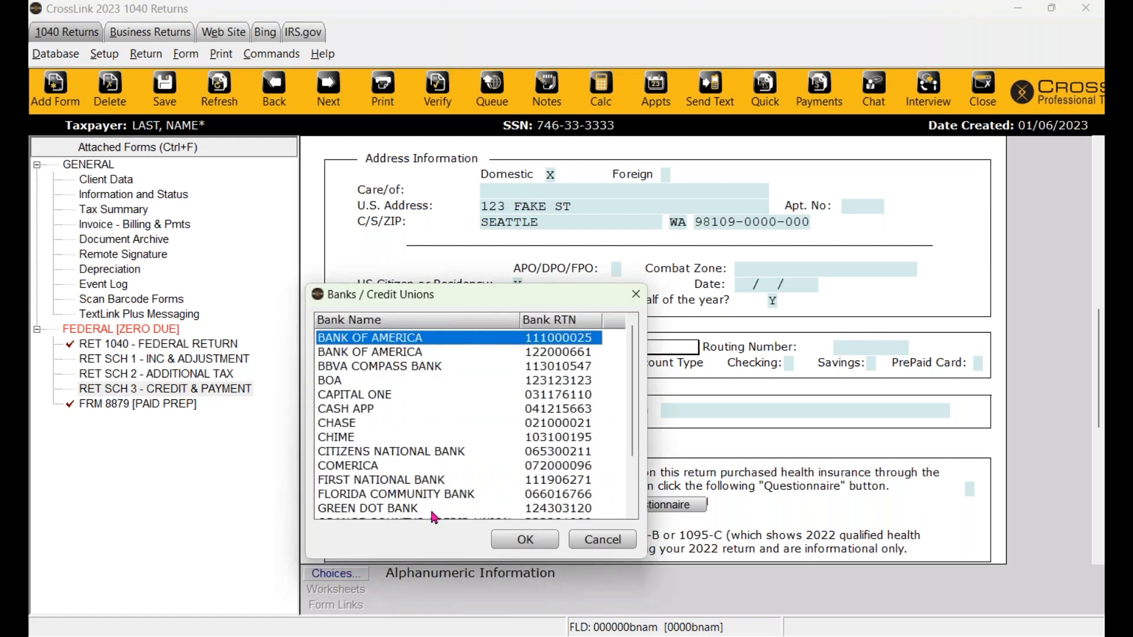
click(603, 539)
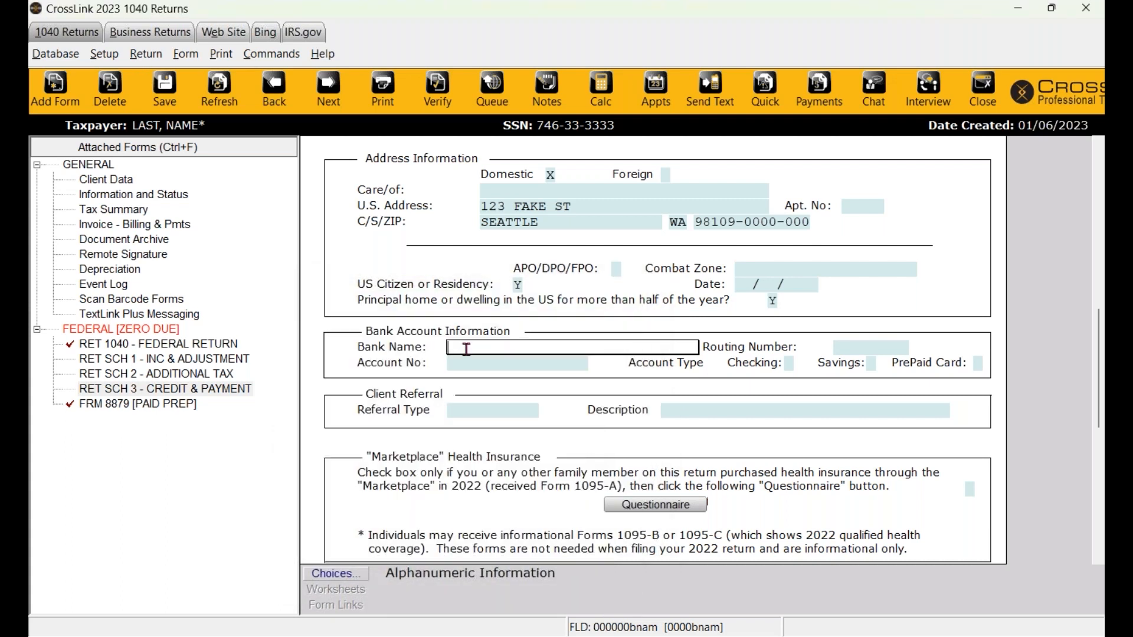
click(339, 575)
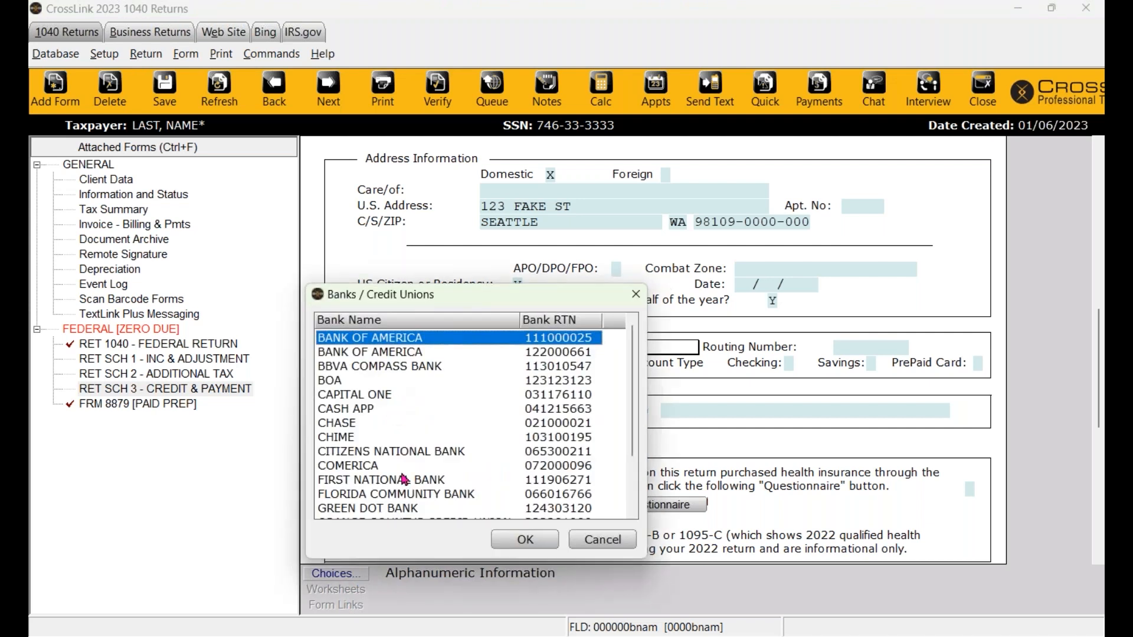
click(395, 509)
click(534, 539)
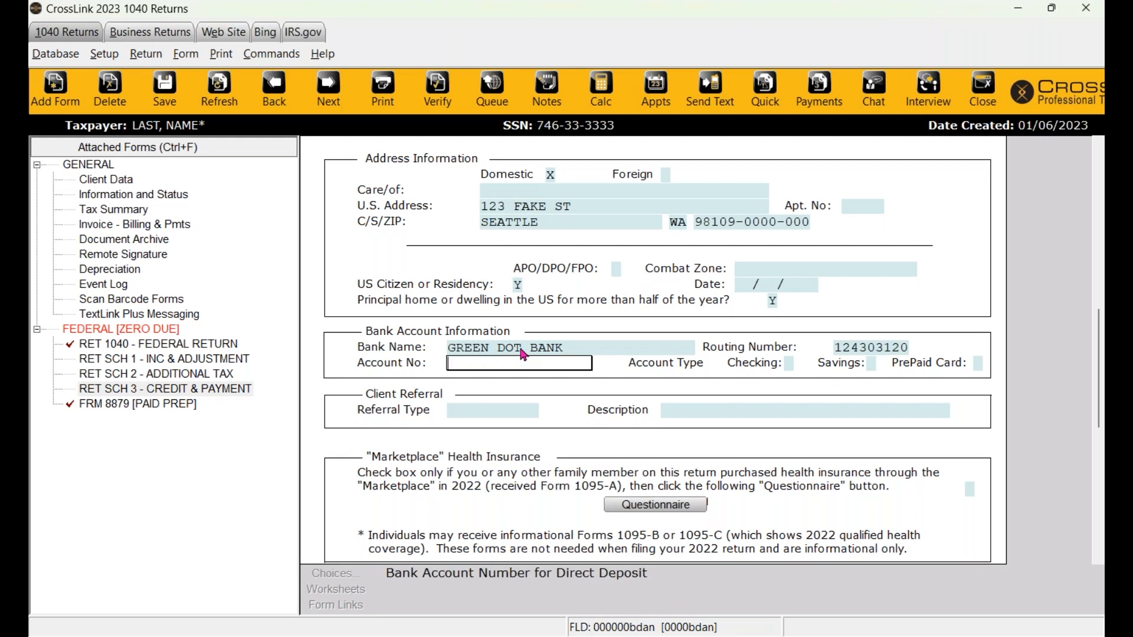
- Enter the bank account number and re-enter it until the double-entry validation matches
text(12123123)
key(Tab)
text(123123)
key(Return)
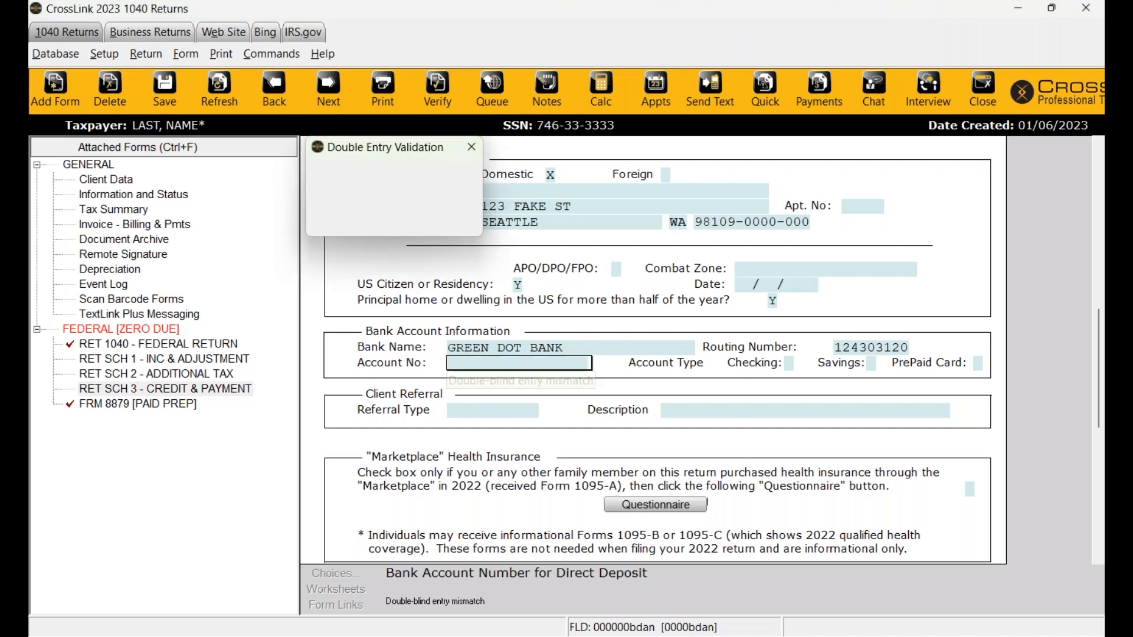
text(123123123)
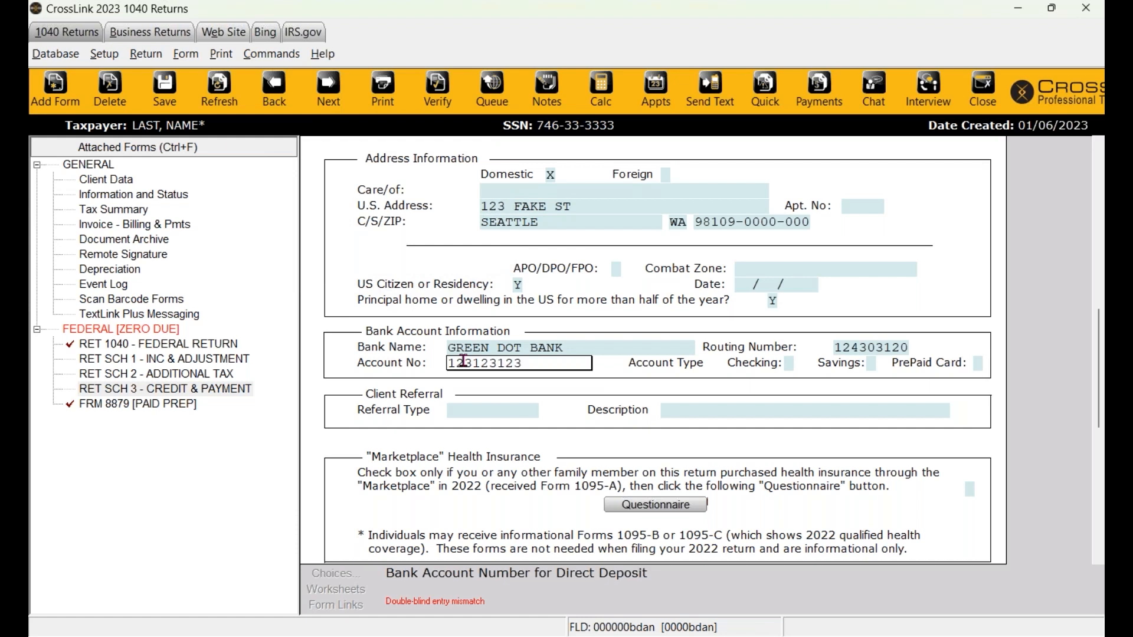
key(Tab)
text(123123123)
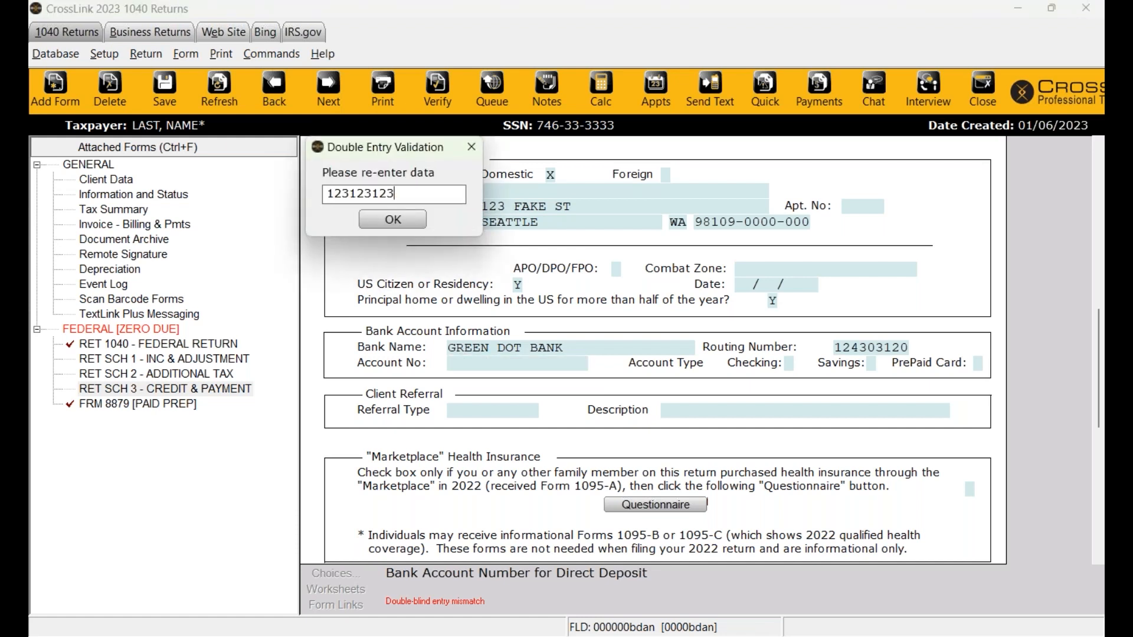
key(Return)
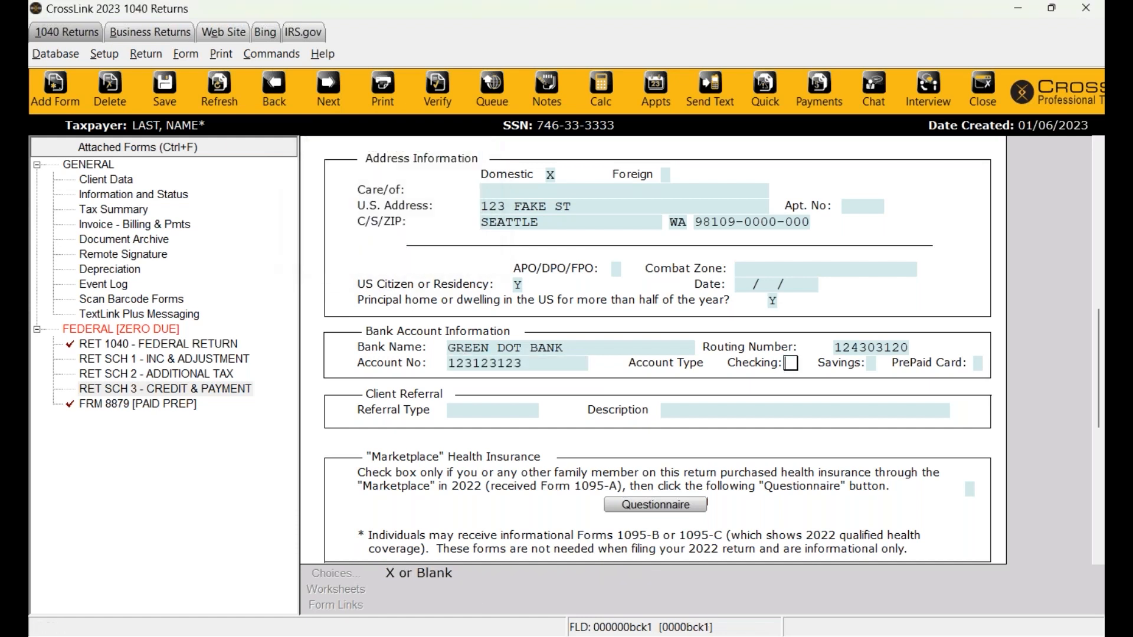
- Mark the deposit account as Checking
text(x)
scroll(667, 420, down, 3)
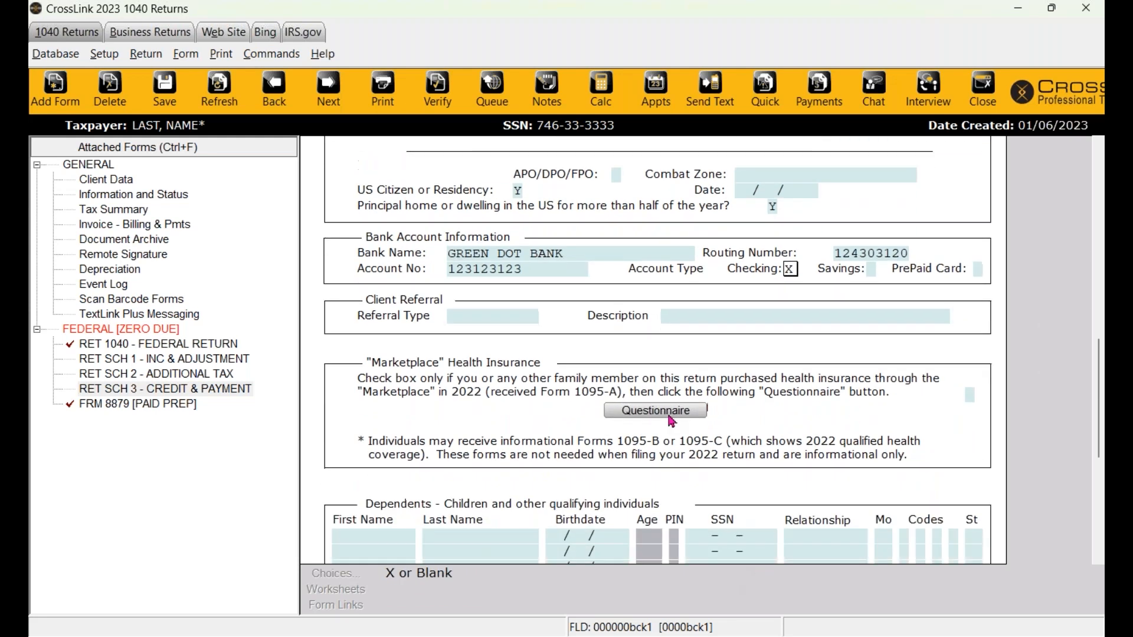
click(463, 255)
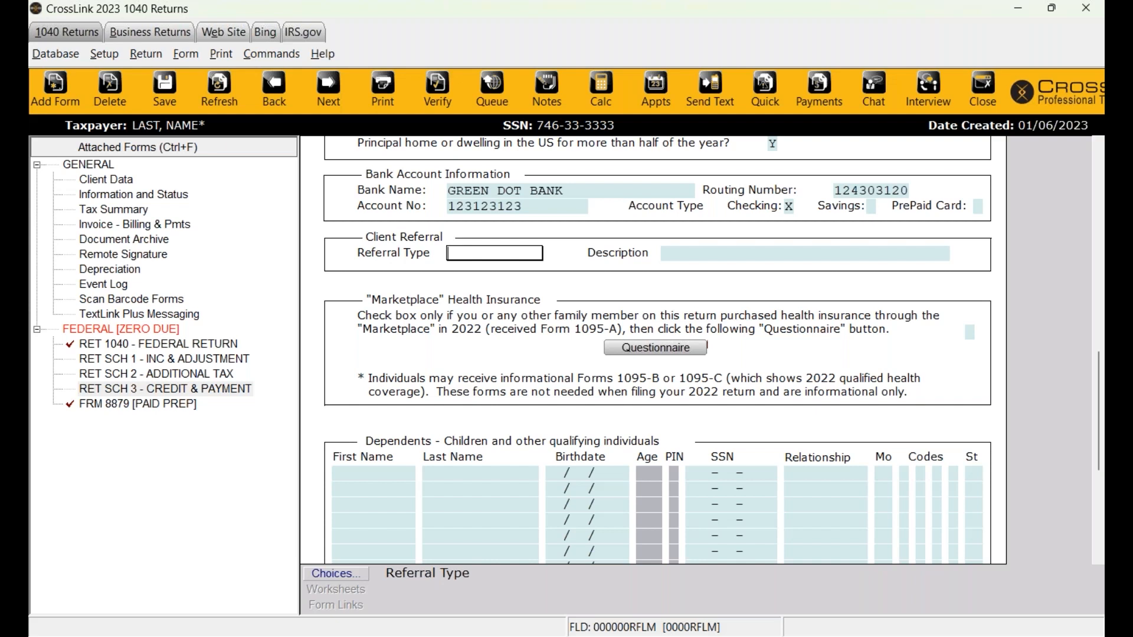
- Browse the FLYER, FRIEND FAM and TEST referral sources, then cancel without choosing
click(334, 574)
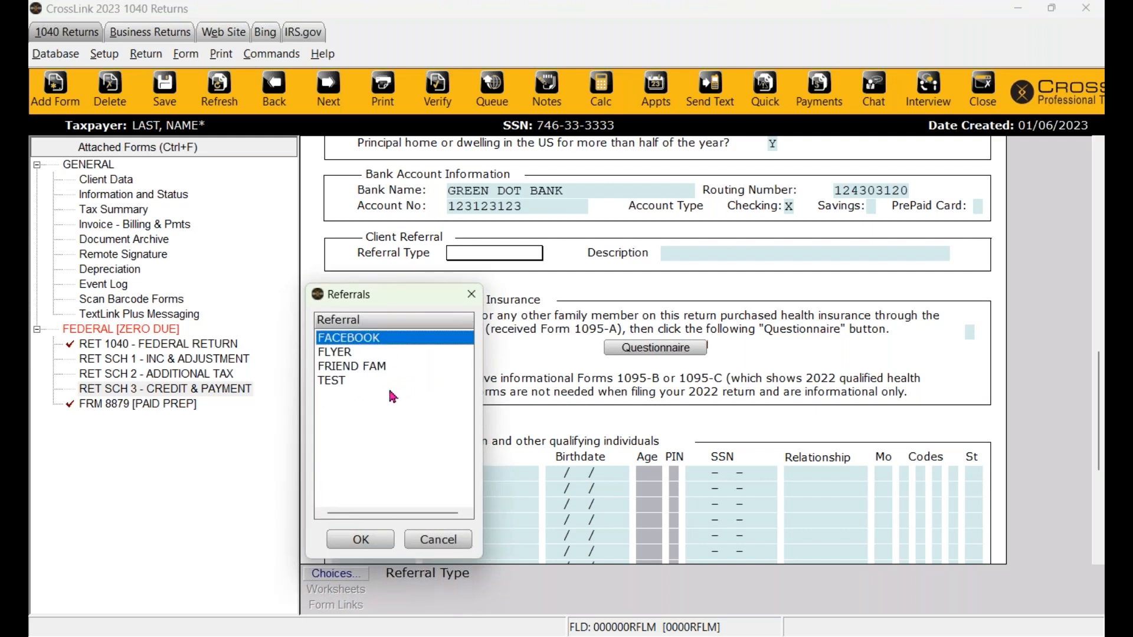
click(351, 356)
click(353, 366)
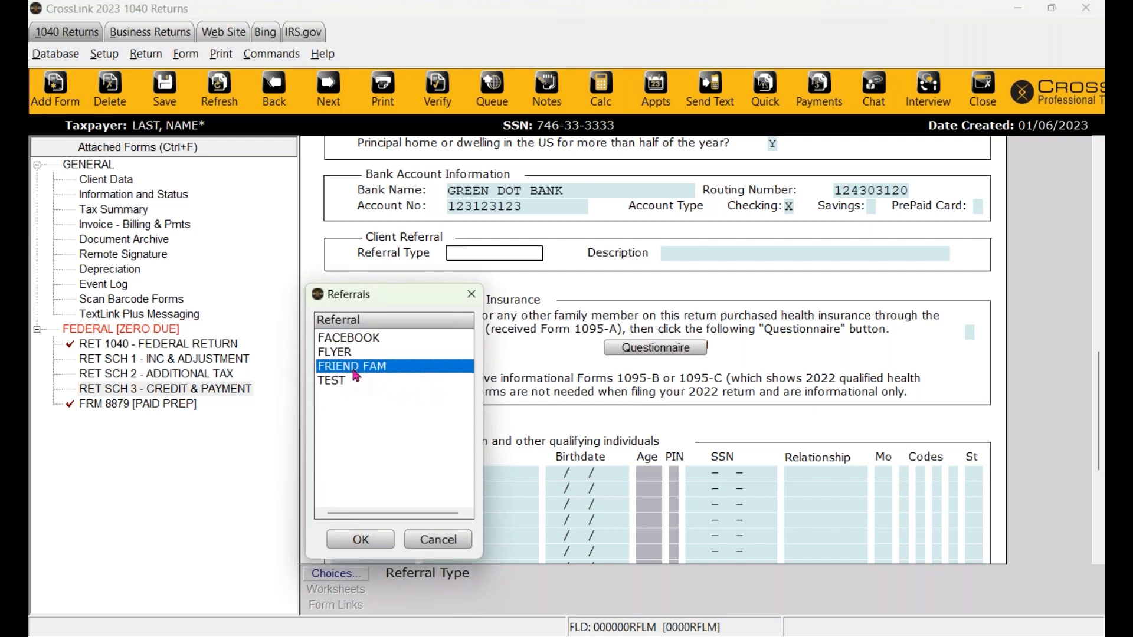
click(337, 382)
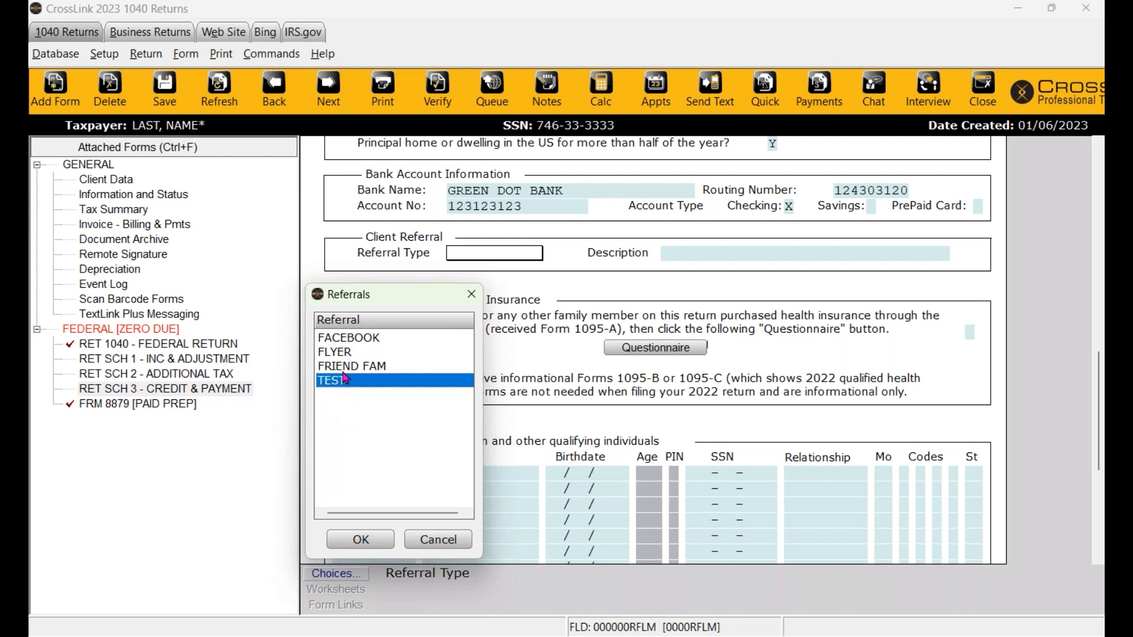
click(426, 550)
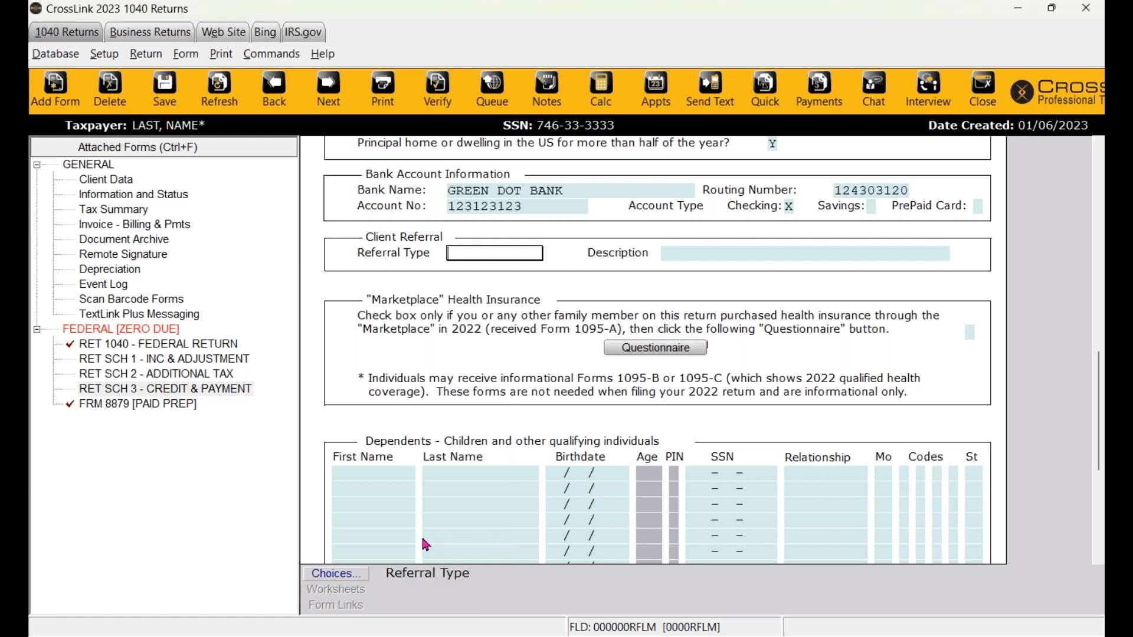
- Revisit the Bank Name field, then return to the Referral Type field
scroll(490, 491, up, 1)
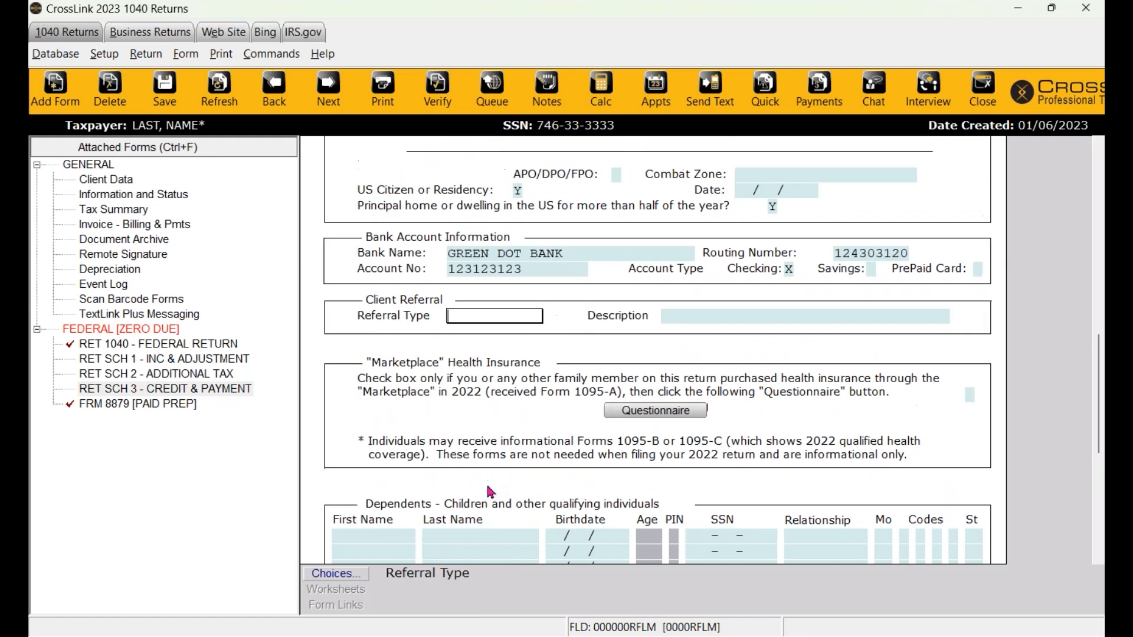
click(534, 259)
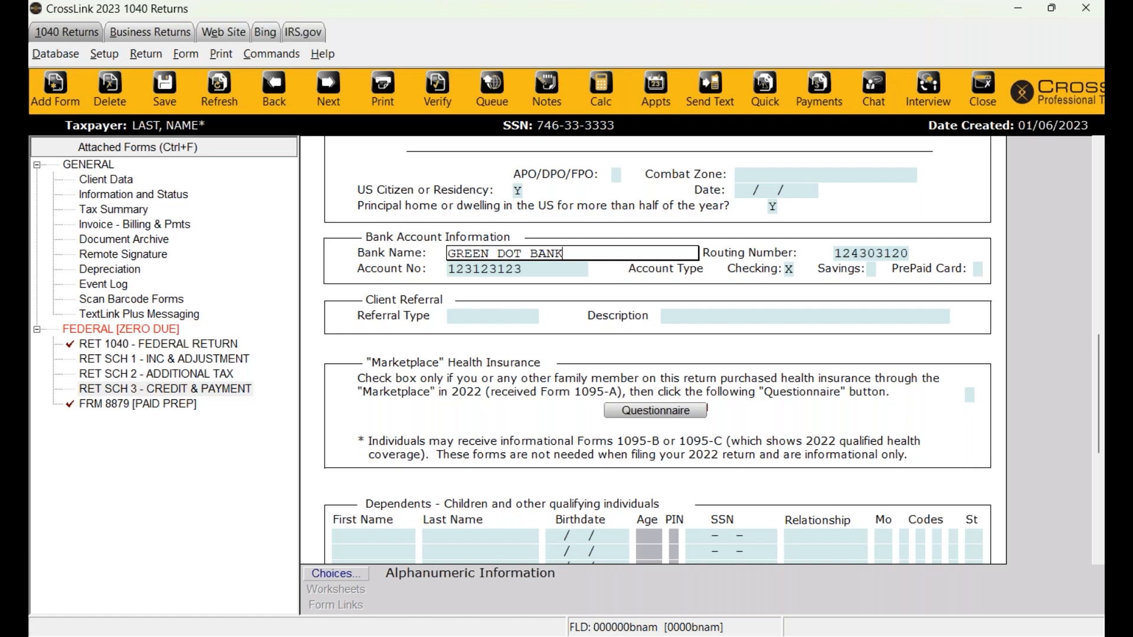
scroll(480, 309, down, 1)
click(470, 253)
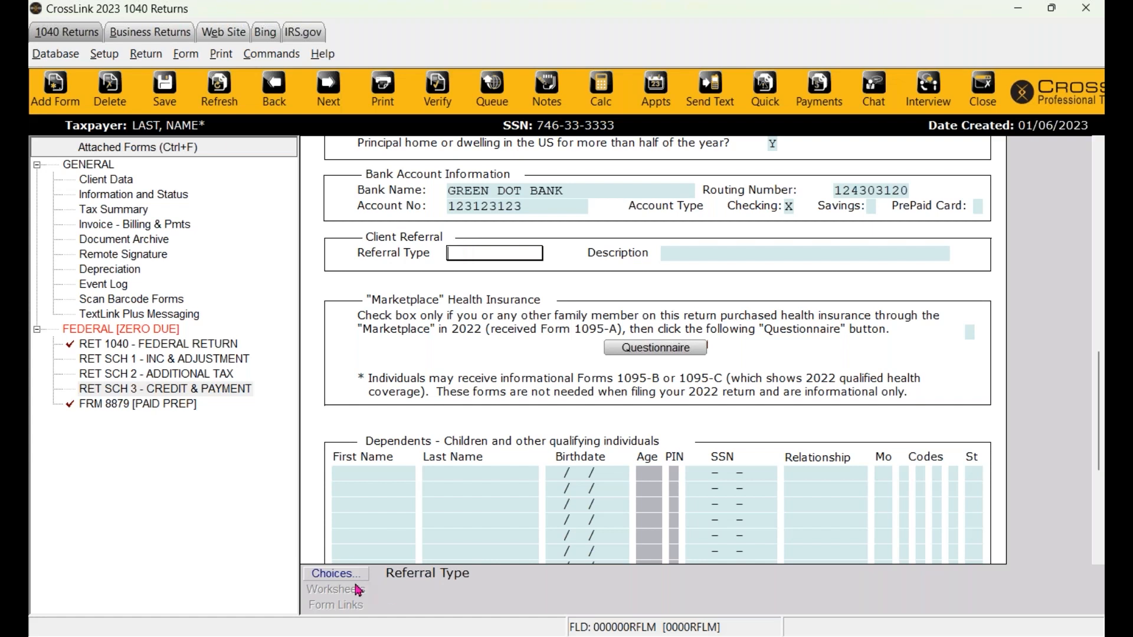
click(62, 60)
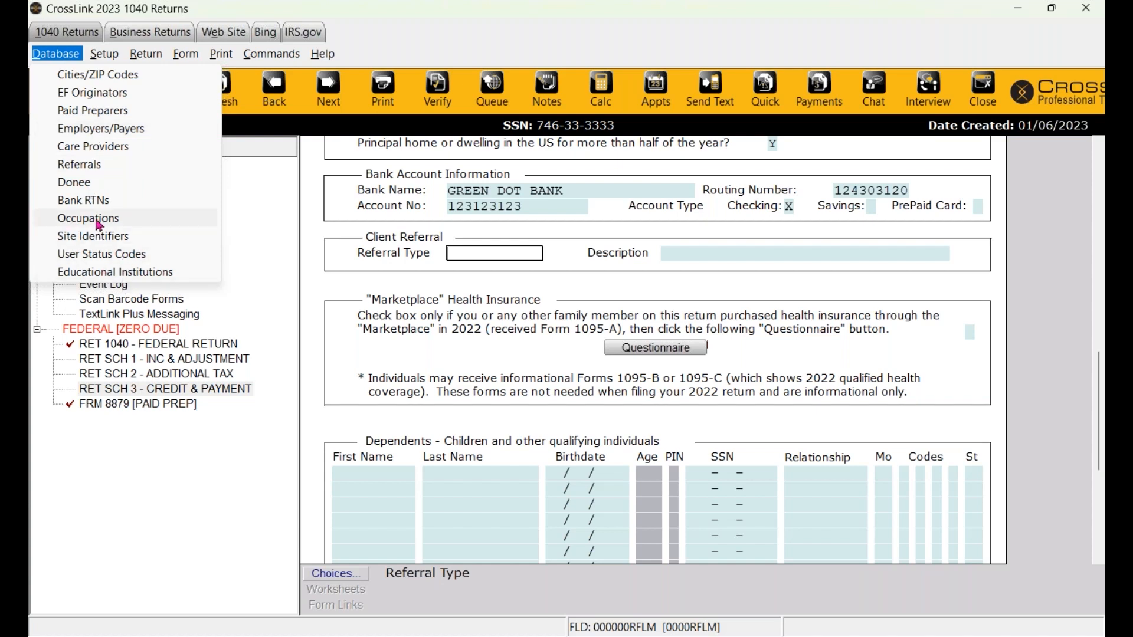
click(495, 345)
scroll(494, 346, up, 5)
scroll(495, 345, up, 5)
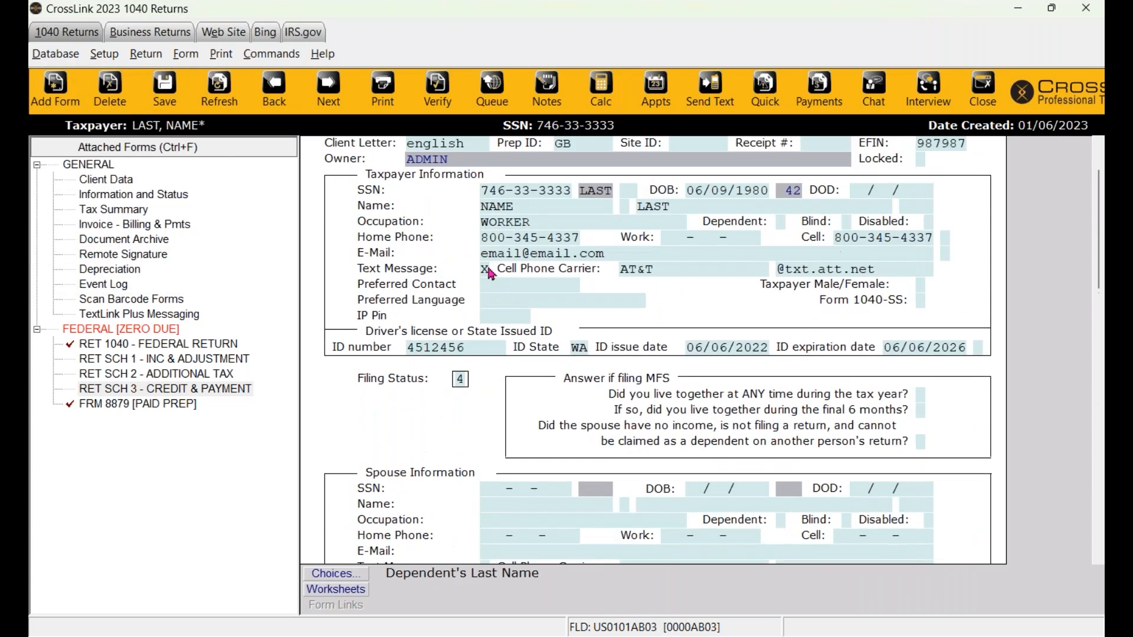
click(521, 223)
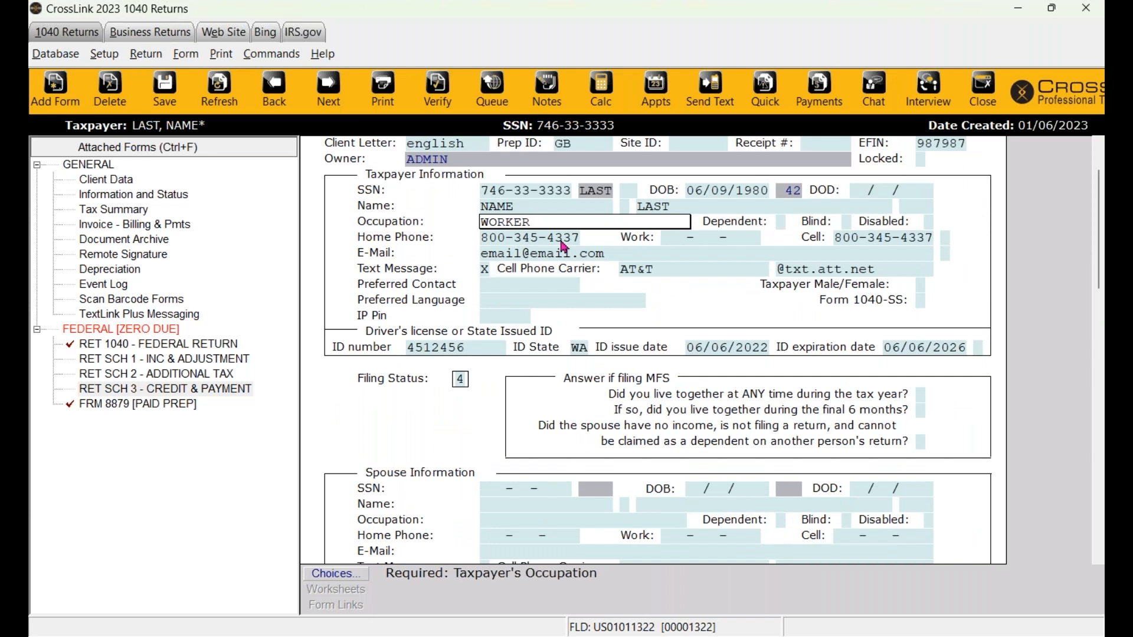
scroll(561, 275, down, 5)
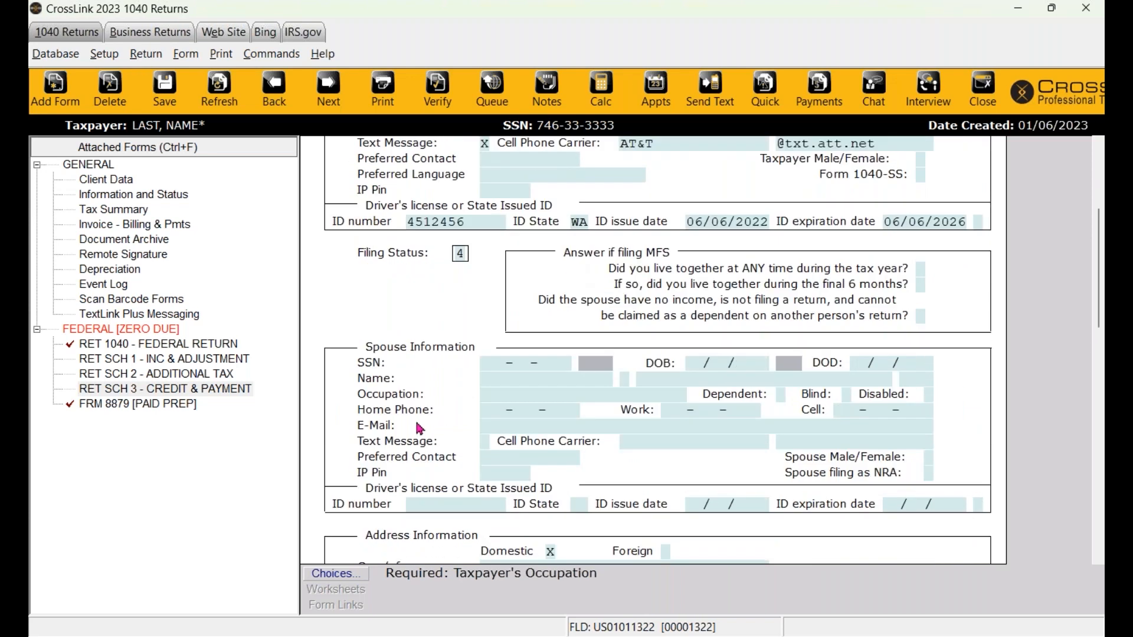
scroll(417, 427, down, 2)
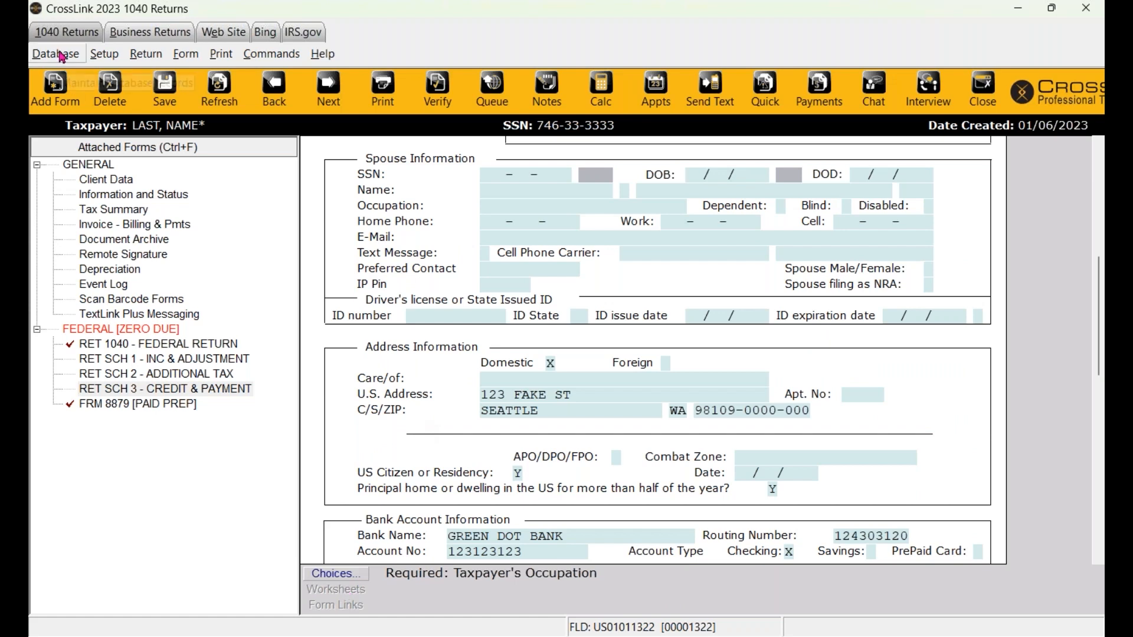
scroll(536, 288, down, 1)
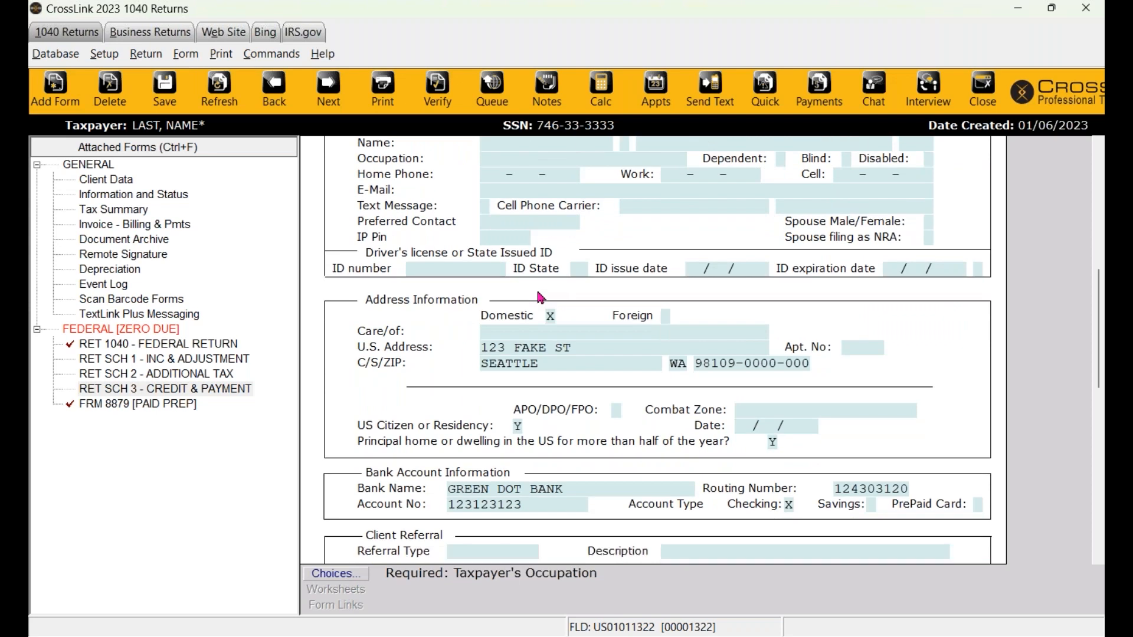
scroll(538, 295, down, 5)
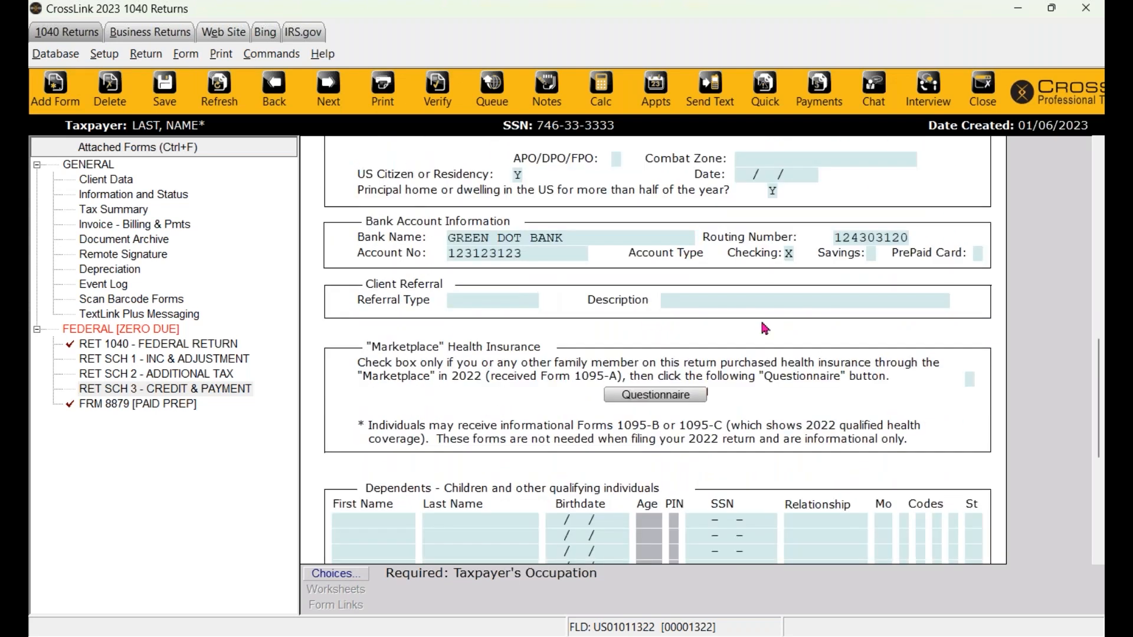
scroll(590, 295, down, 1)
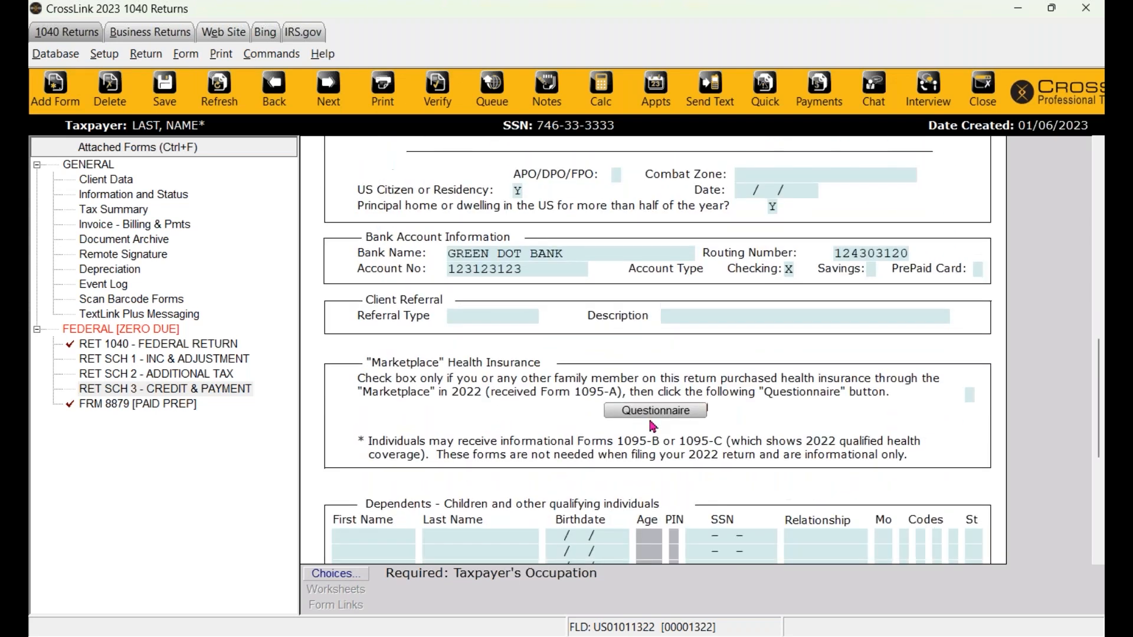
scroll(484, 366, down, 1)
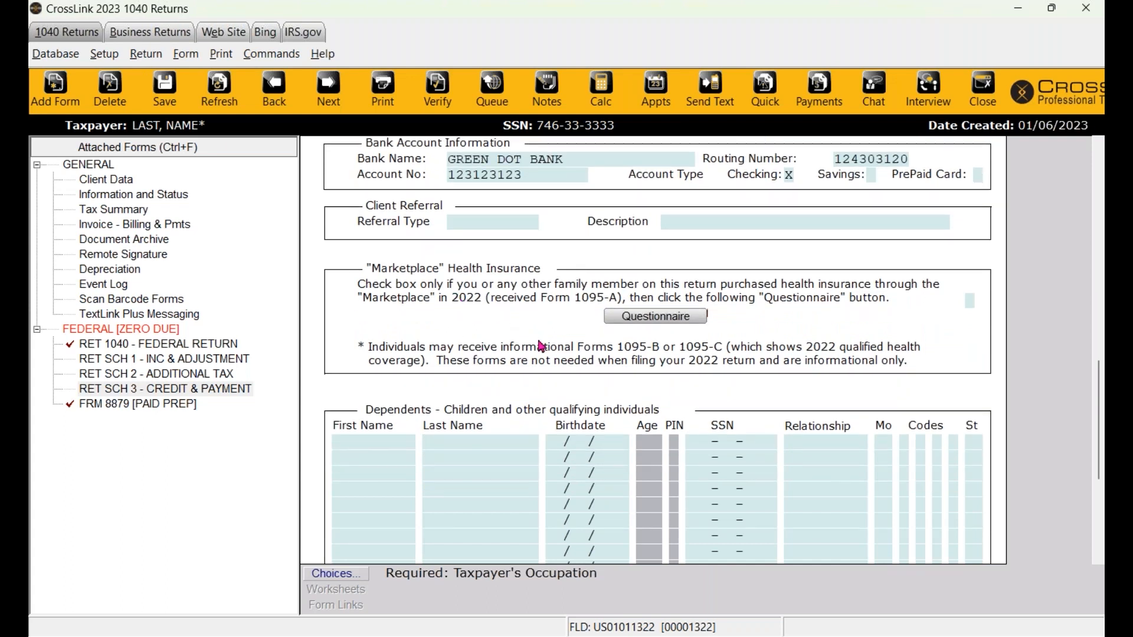
- Mark Marketplace insurance as purchased and open the ACA Marketplace questionnaire
click(970, 300)
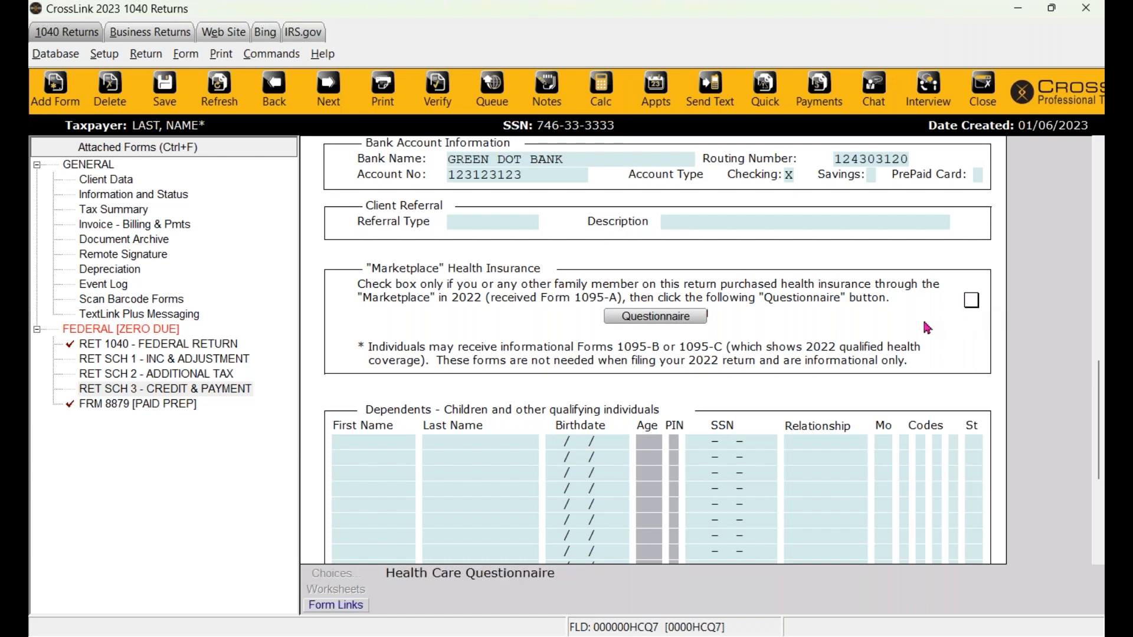
key(x)
click(655, 317)
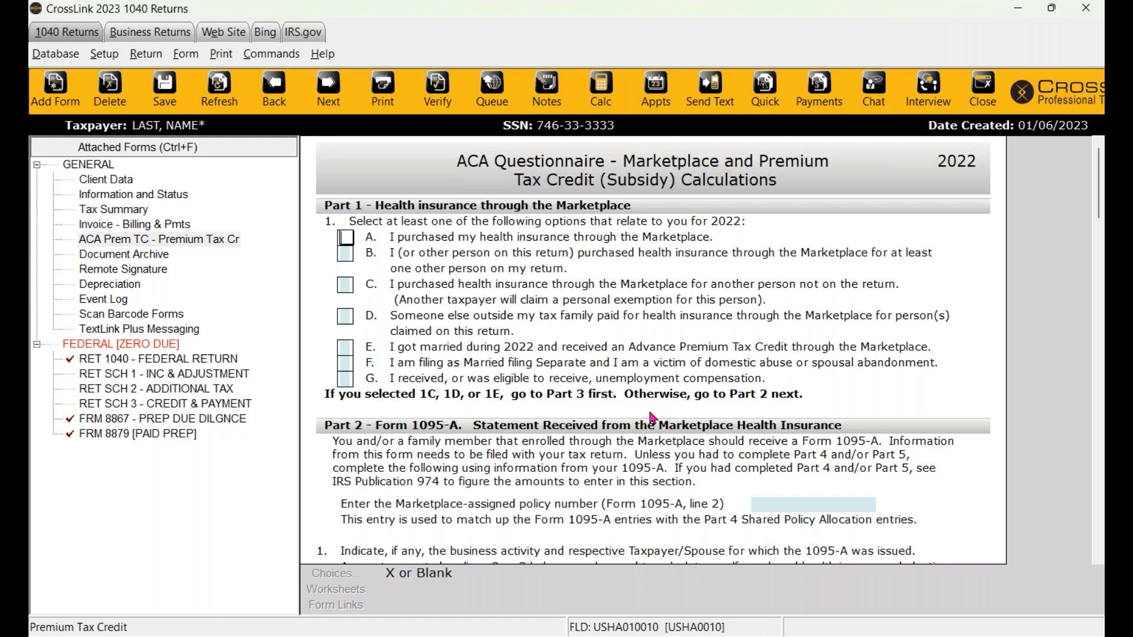
- Back on Client Data, clear the Marketplace checkbox and move to the dependents grid
click(100, 179)
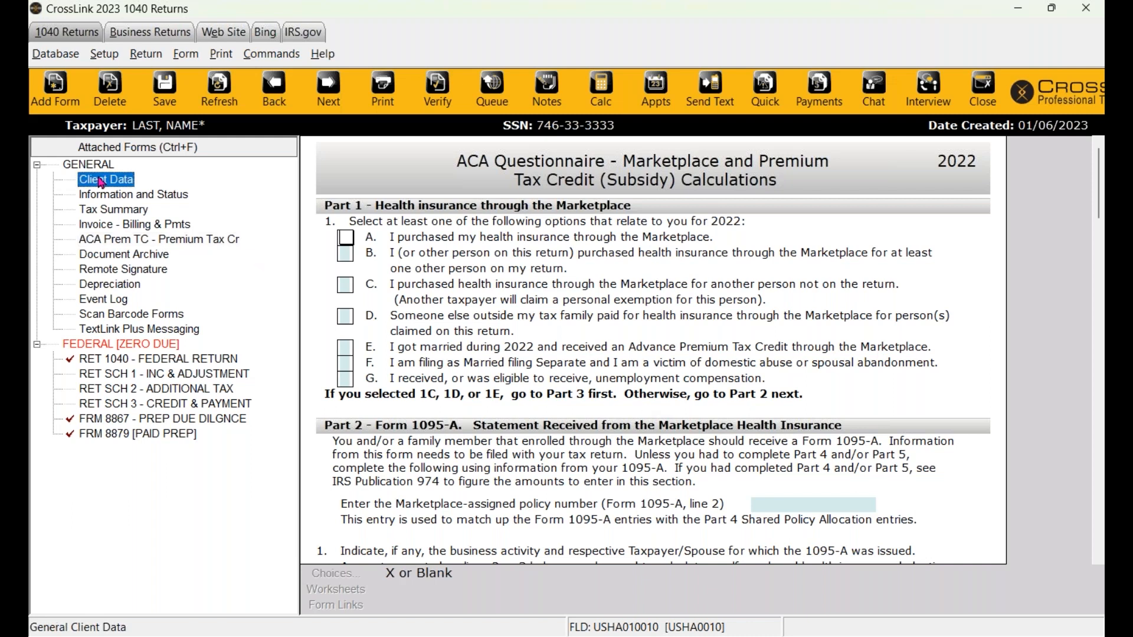
scroll(599, 337, down, 1)
scroll(599, 336, down, 10)
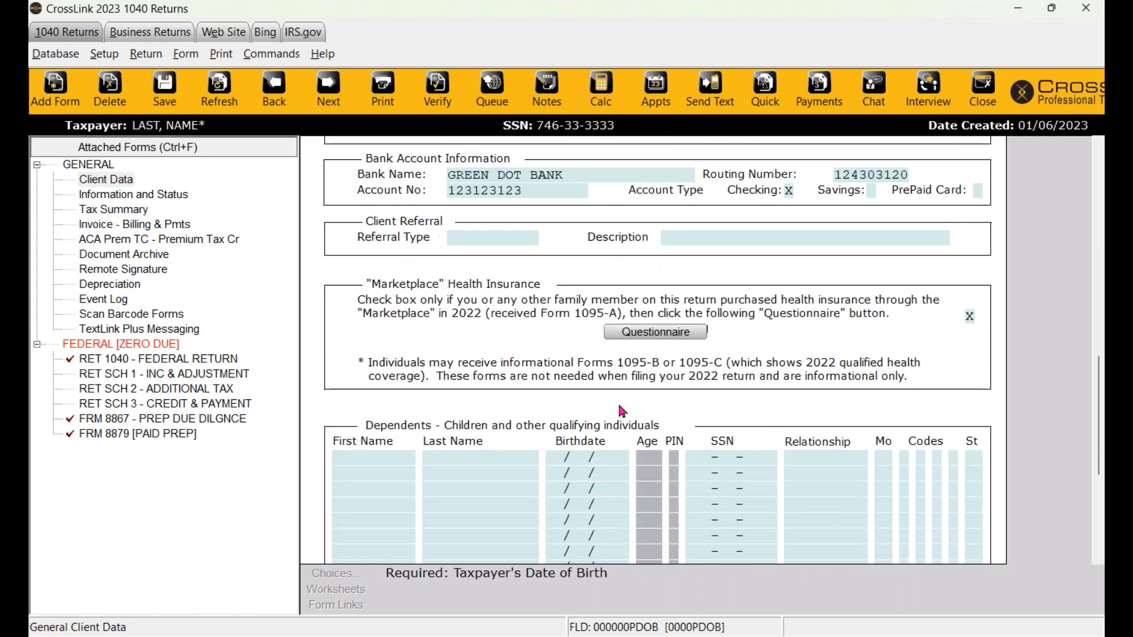
click(970, 317)
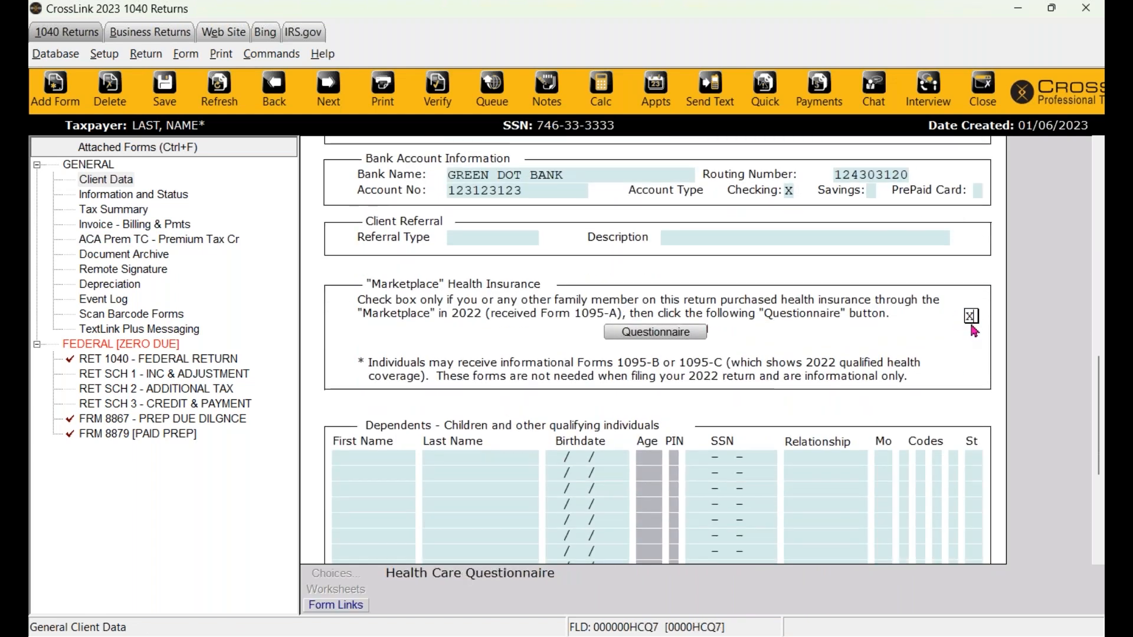
key(BackSpace)
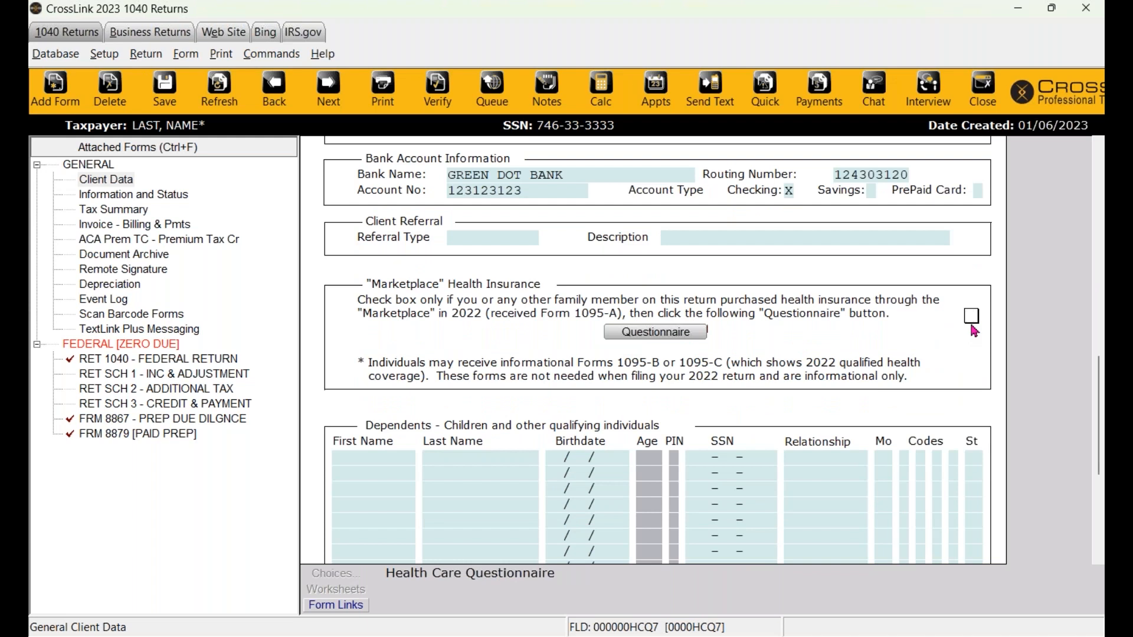
key(Return)
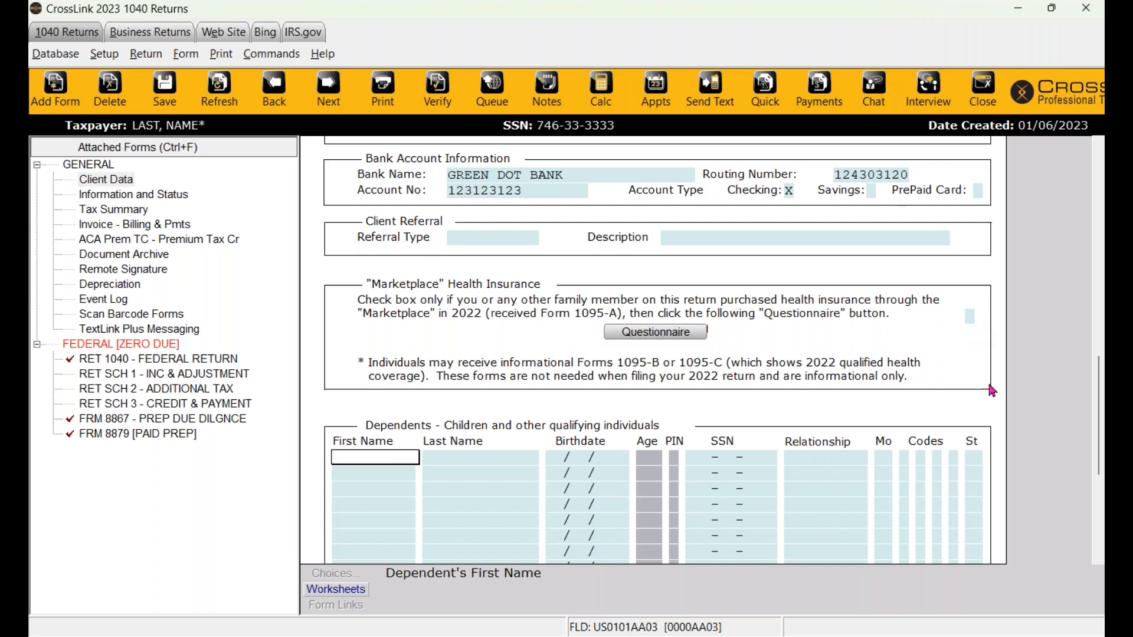
- Enter the first dependent's first and last name, birthdate 06/06/2014 and SSN
scroll(945, 399, down, 2)
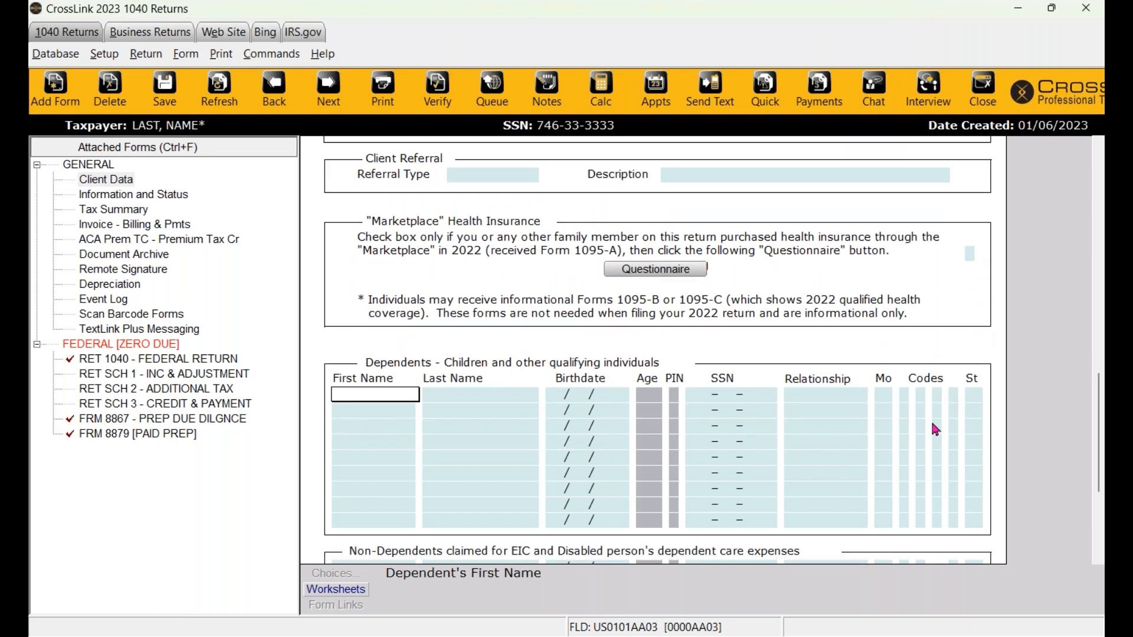
scroll(730, 451, down, 1)
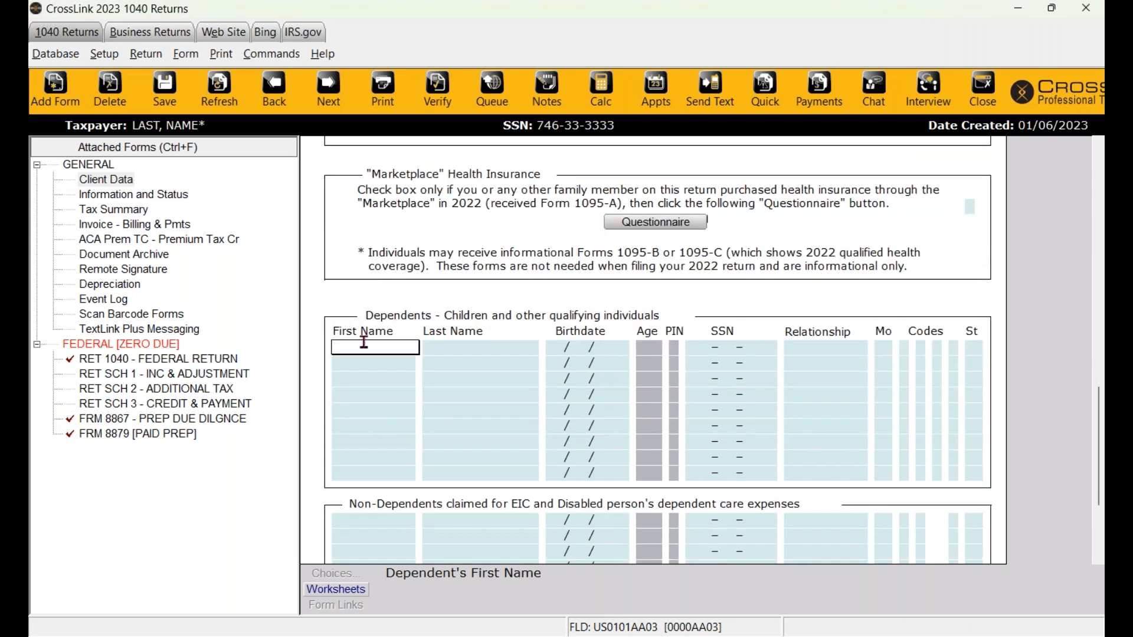
text(CHILD)
key(Tab)
text(A)
key(BackSpace)
text(LAST)
key(Tab)
text(06/06)
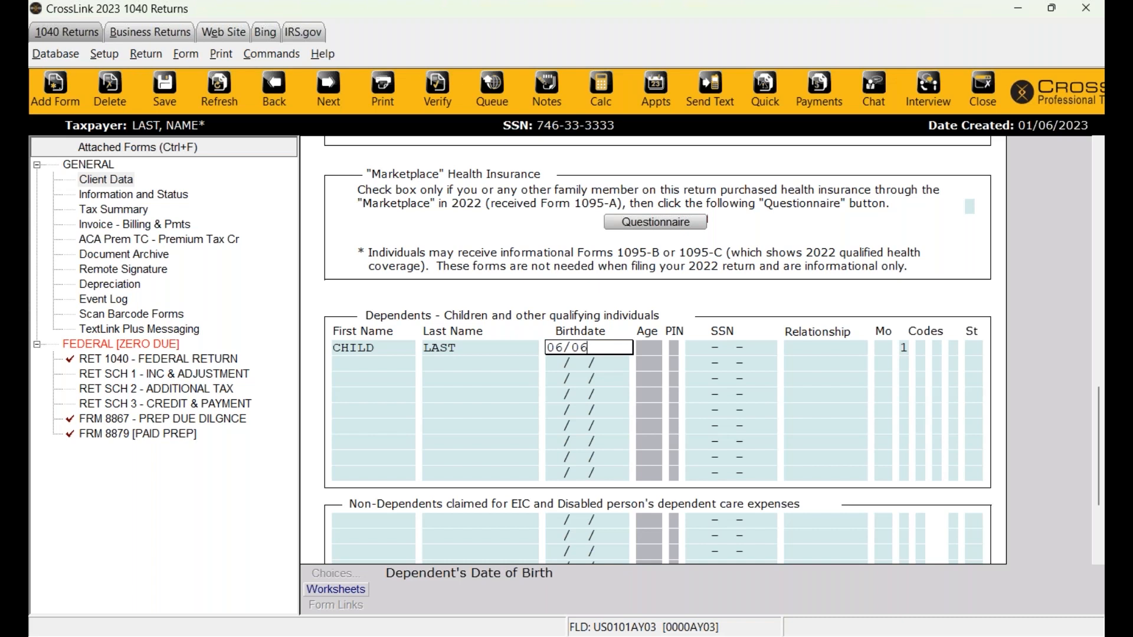
text(/2014)
key(Tab)
text(653333333)
key(Return)
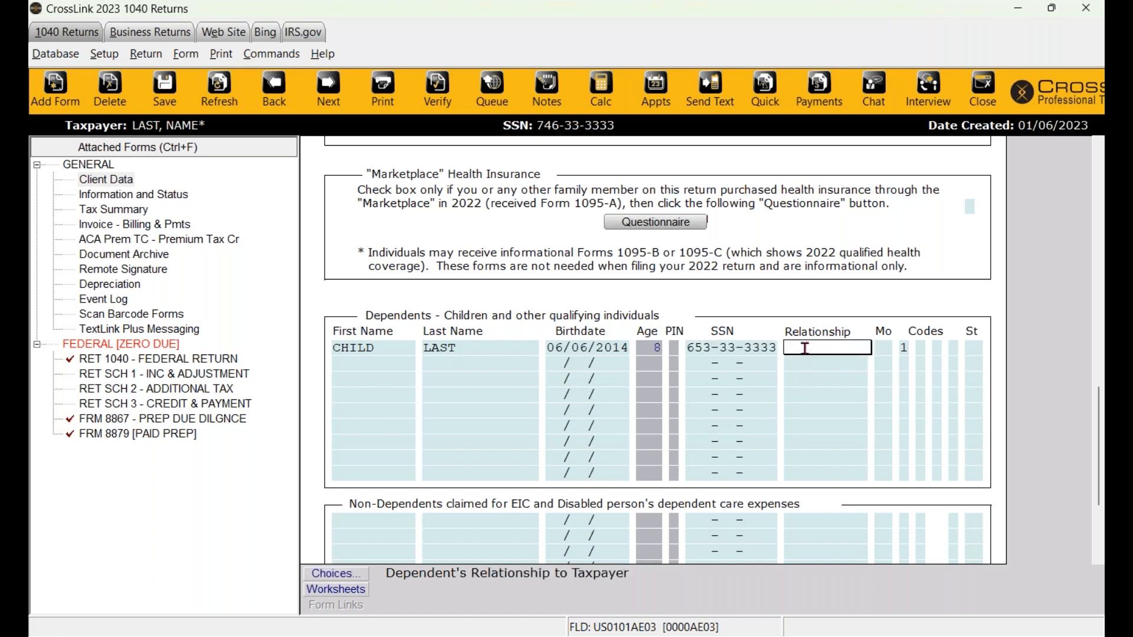
- Try S and D in the Relationship field, then leave it blank
text(S)
key(BackSpace)
text(D)
key(BackSpace)
- Set the dependent's relationship to SON, enter 12 months, and open the Overflow Statement
click(333, 574)
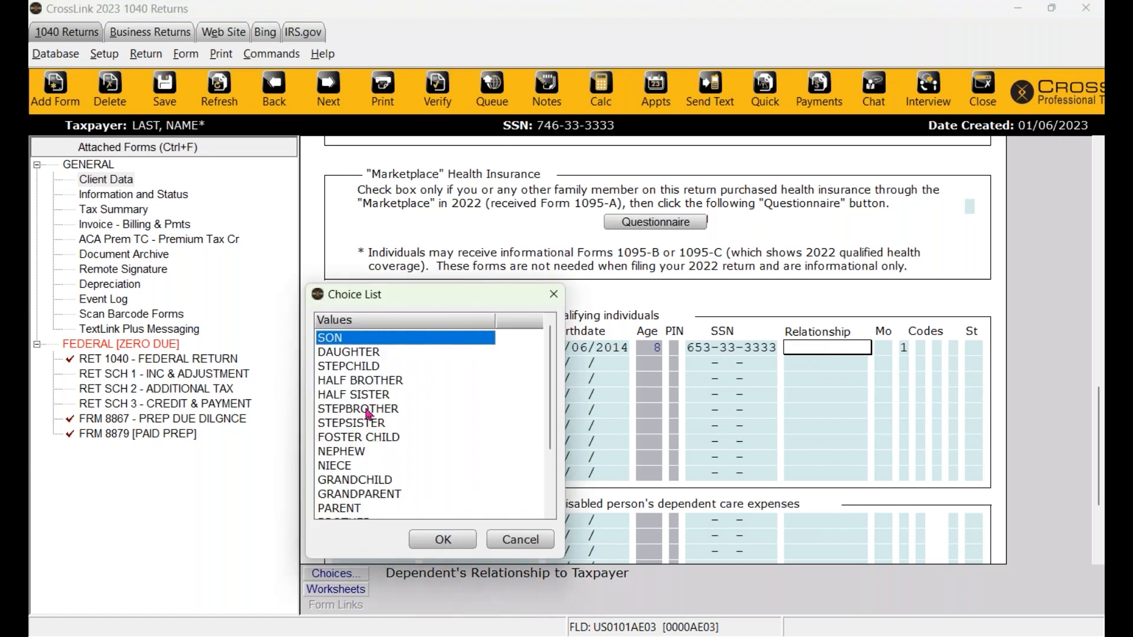
scroll(401, 443, down, 2)
scroll(395, 463, up, 2)
click(442, 539)
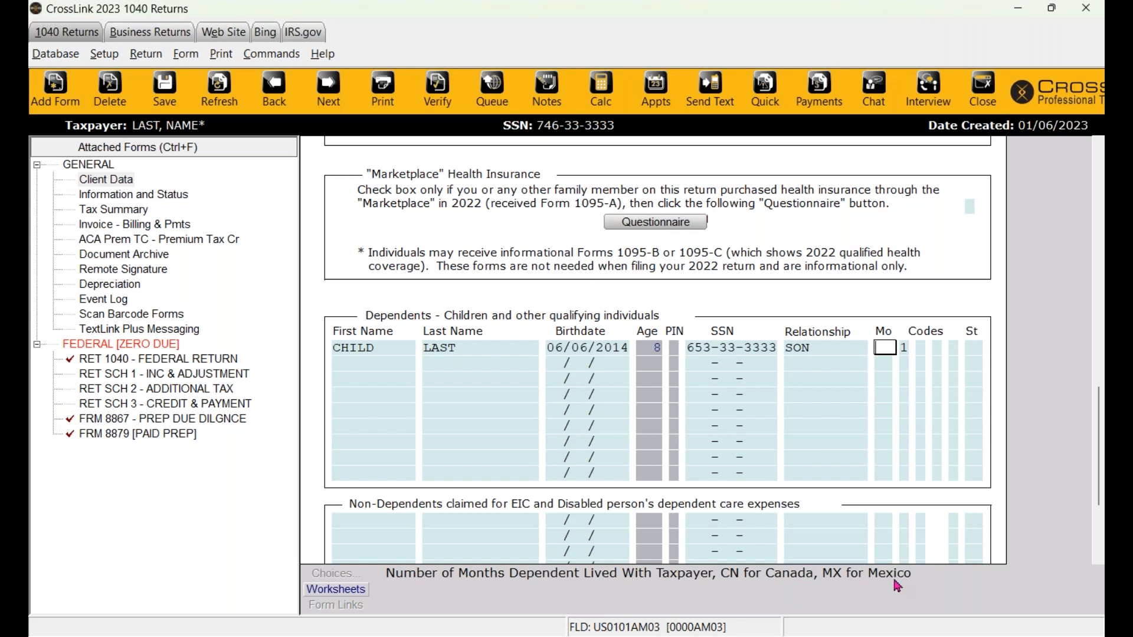
text(12)
click(341, 589)
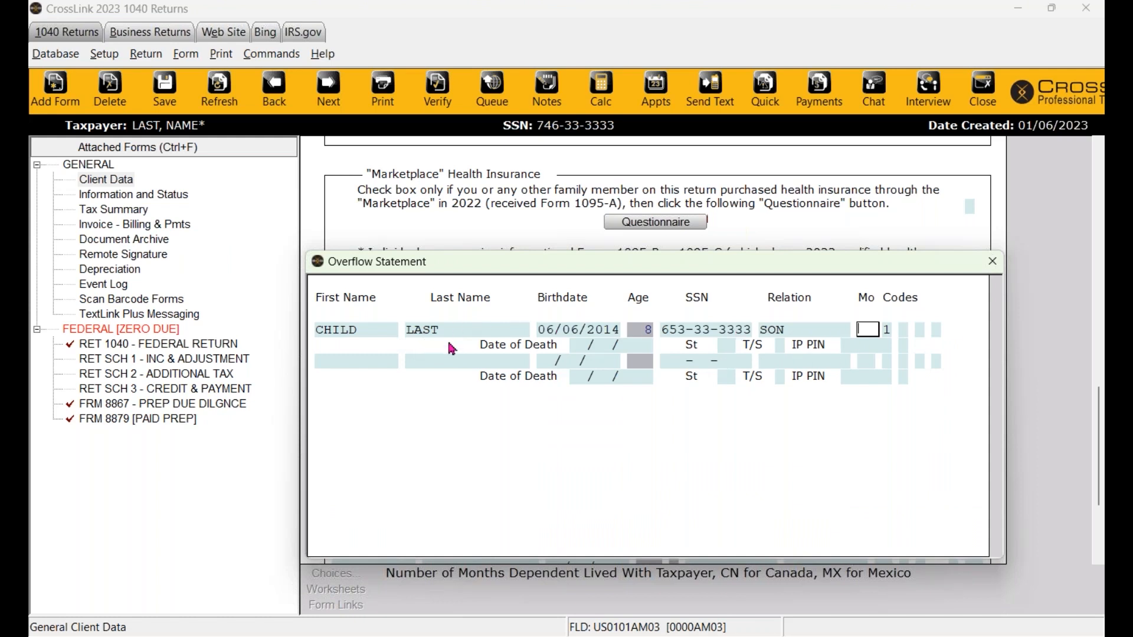
- Review the overflow statement's date of death, state, taxpayer/spouse and IP PIN fields, then close it
drag(536, 274, 537, 378)
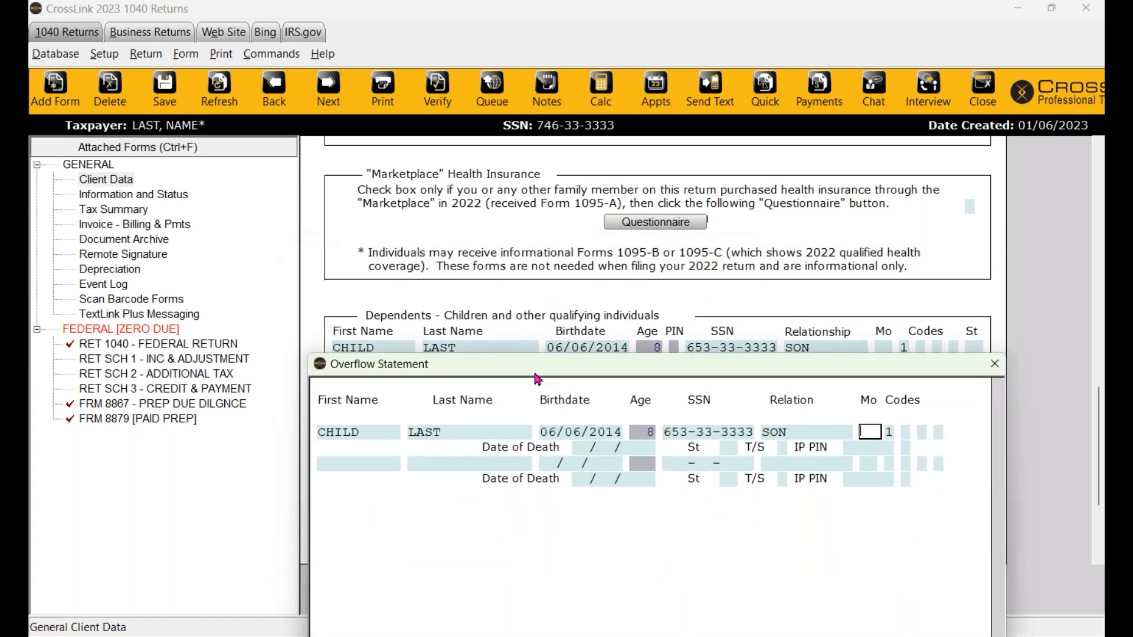
click(592, 449)
drag(592, 376, 577, 228)
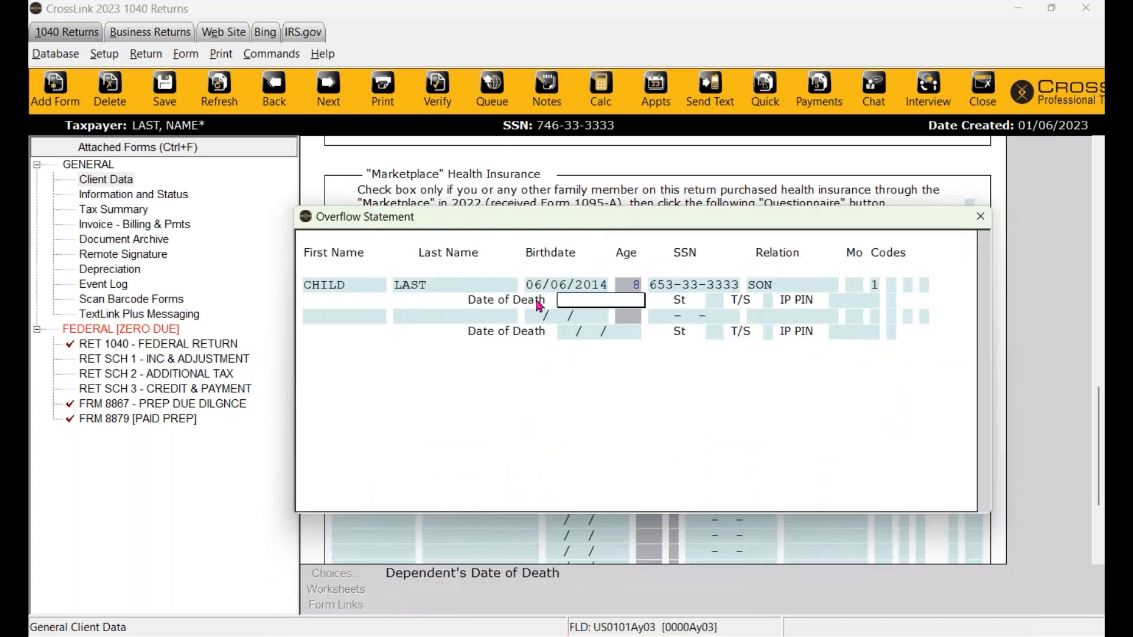
click(716, 300)
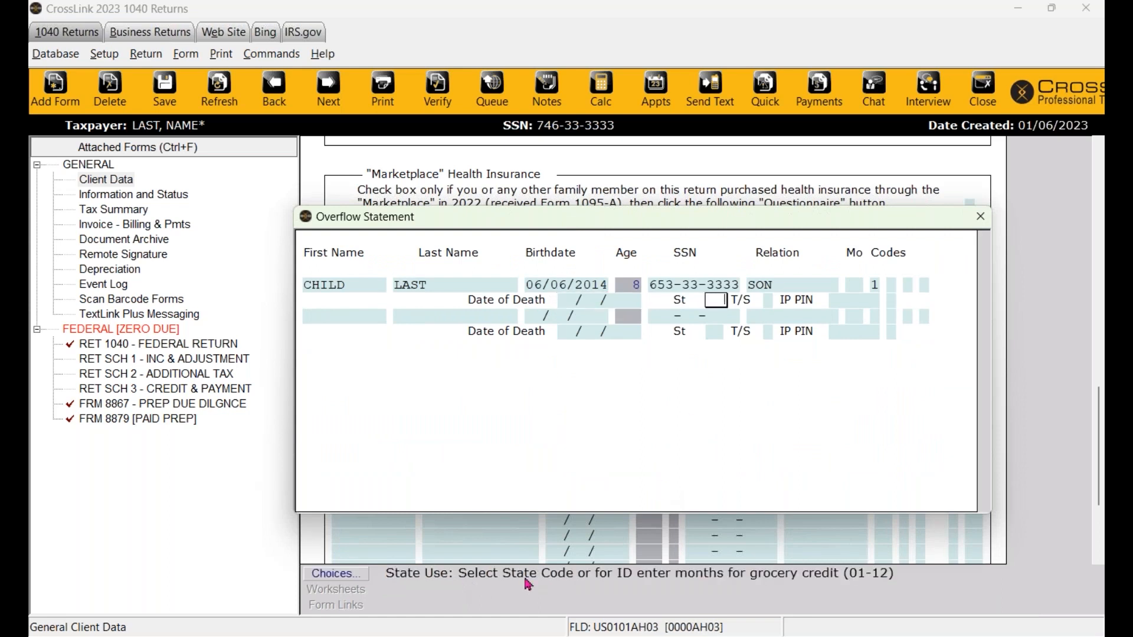
click(768, 303)
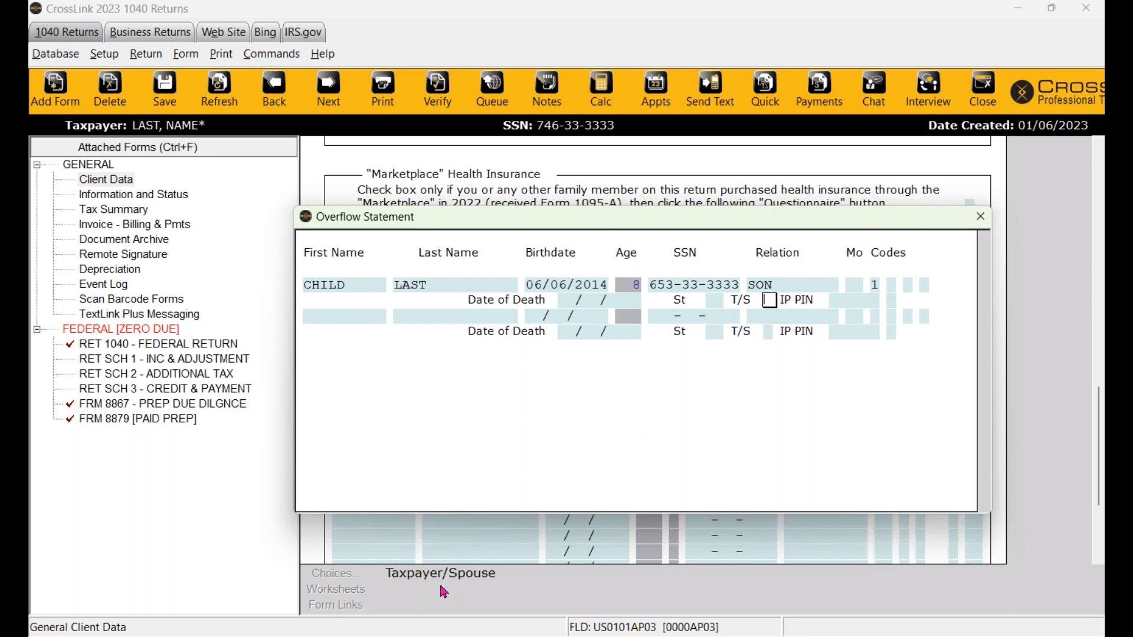
click(850, 302)
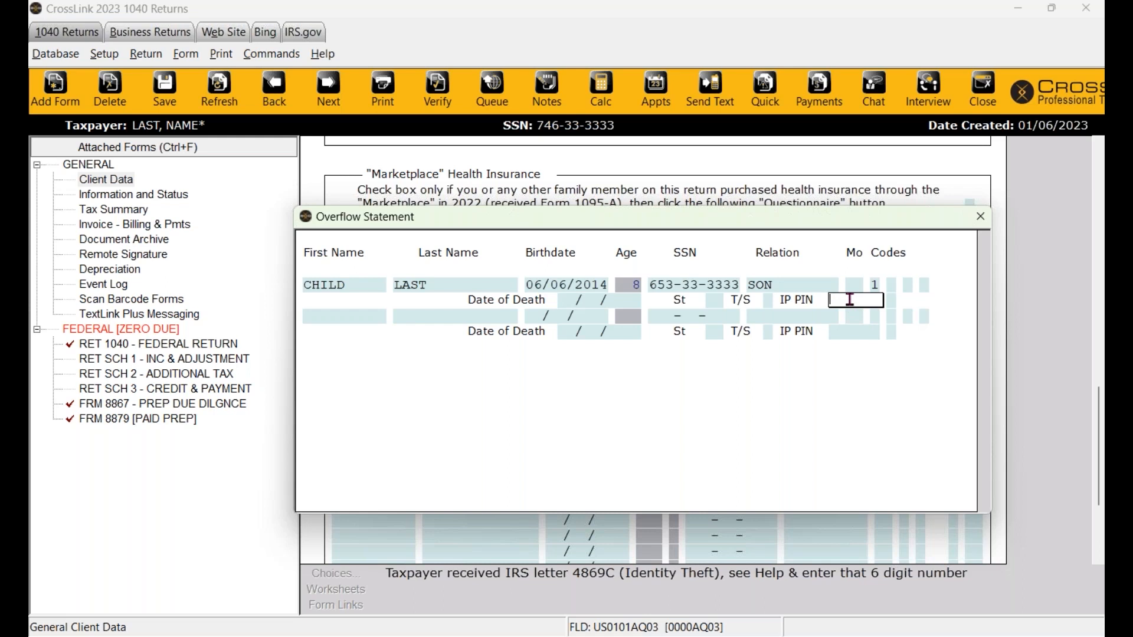
click(981, 215)
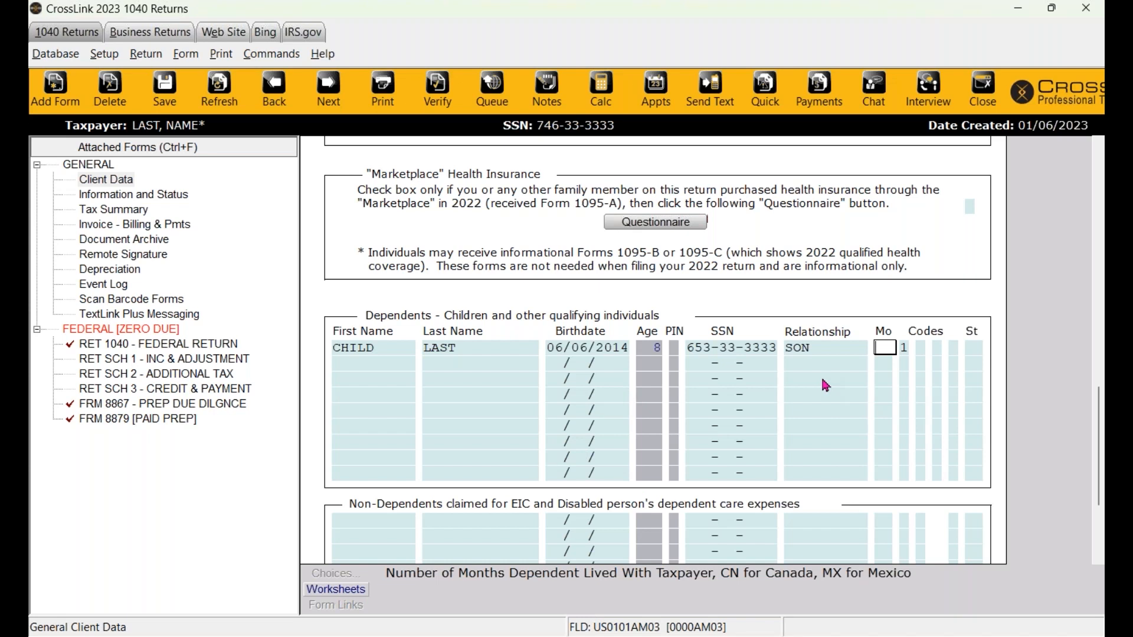
- Enter 12 months in Mo and step through the dependent codes 1, E and C
text(12)
key(Tab)
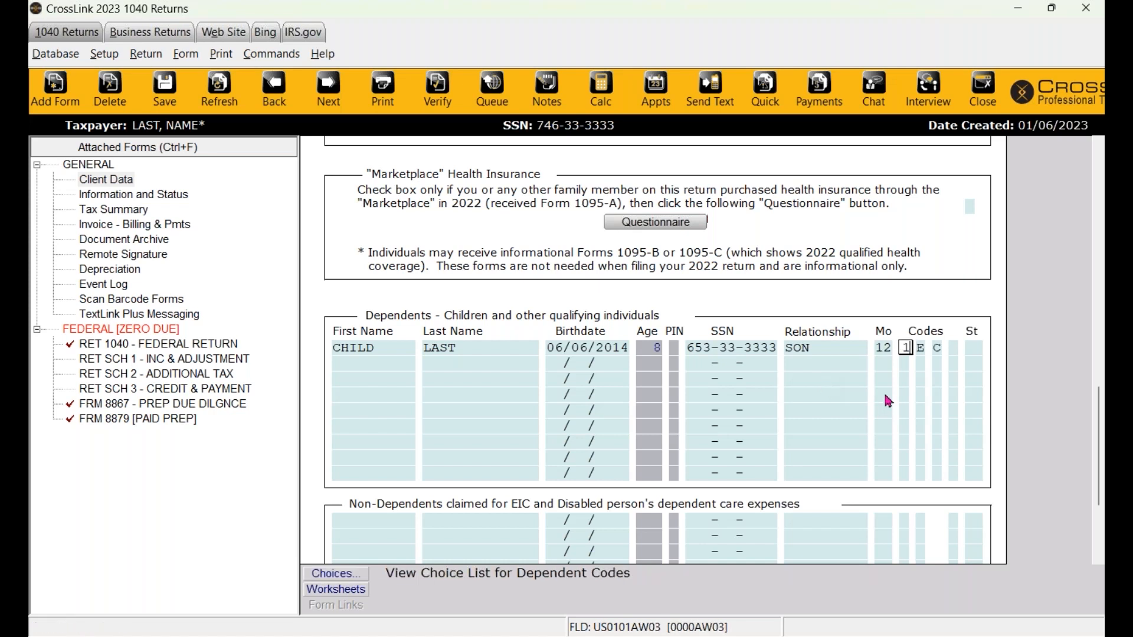
key(Tab)
key(Tab)
key(shift+Tab)
key(shift+Tab)
key(Tab)
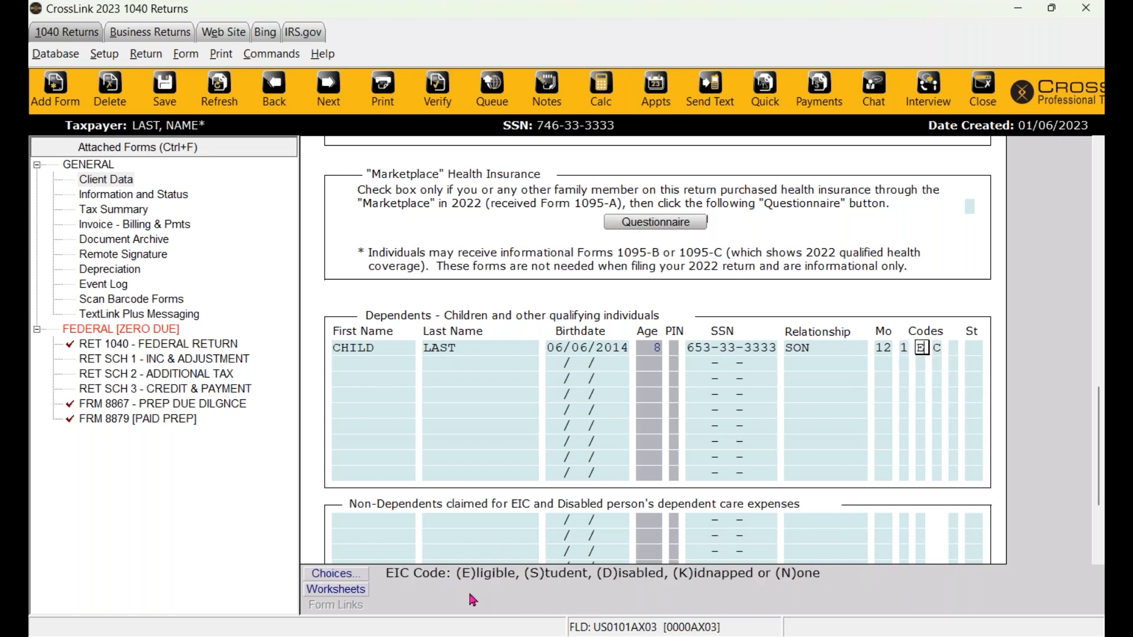
key(Tab)
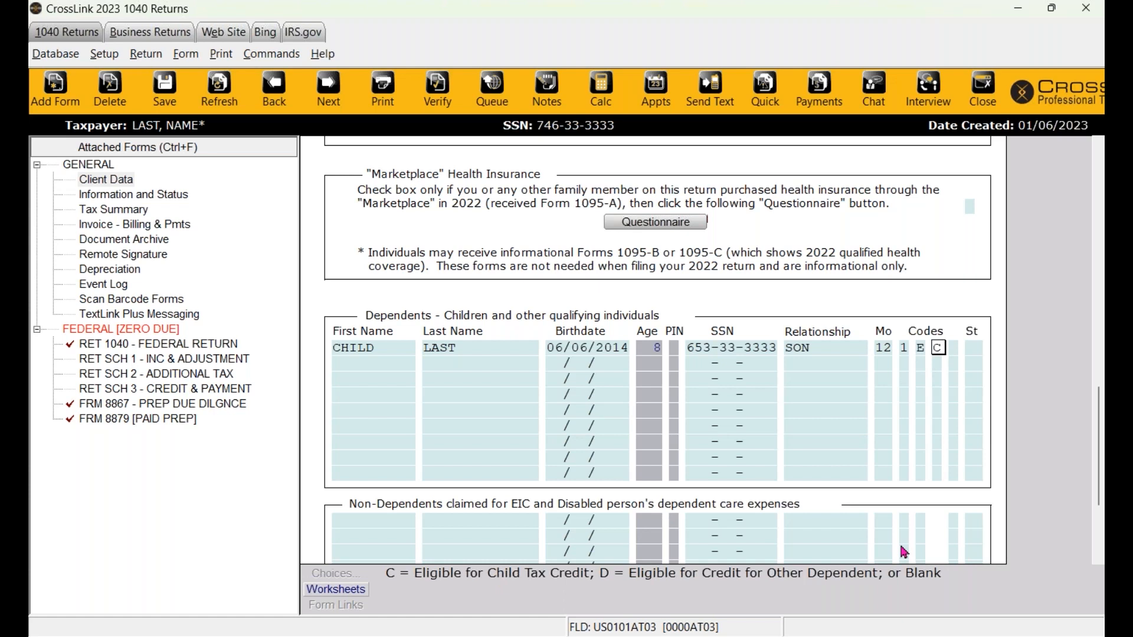
click(615, 354)
key(Tab)
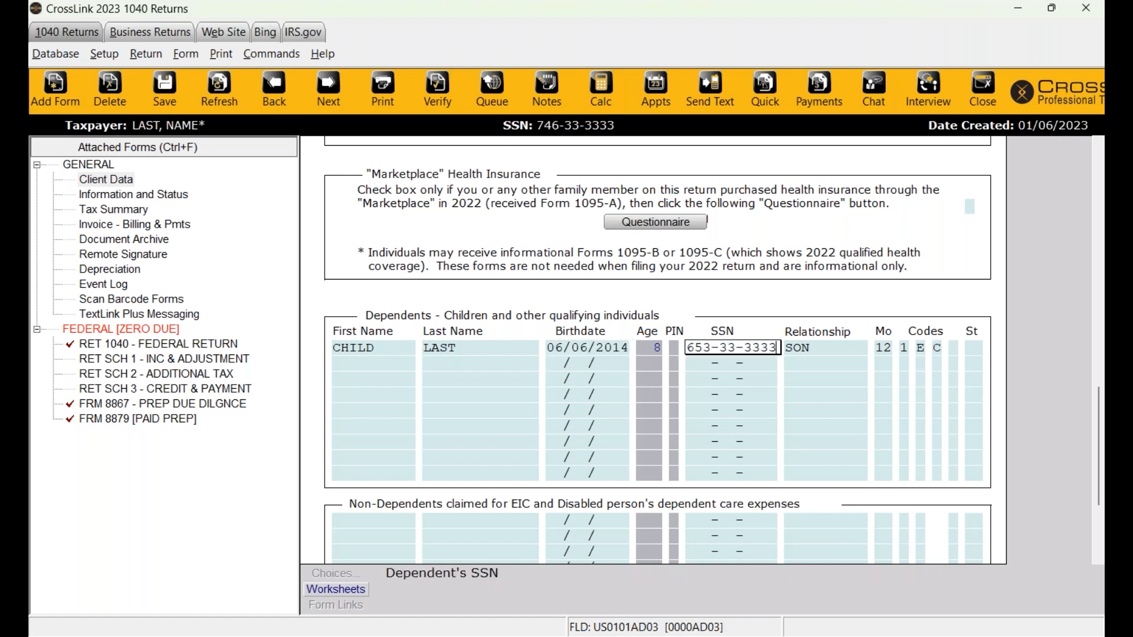
click(590, 350)
click(811, 349)
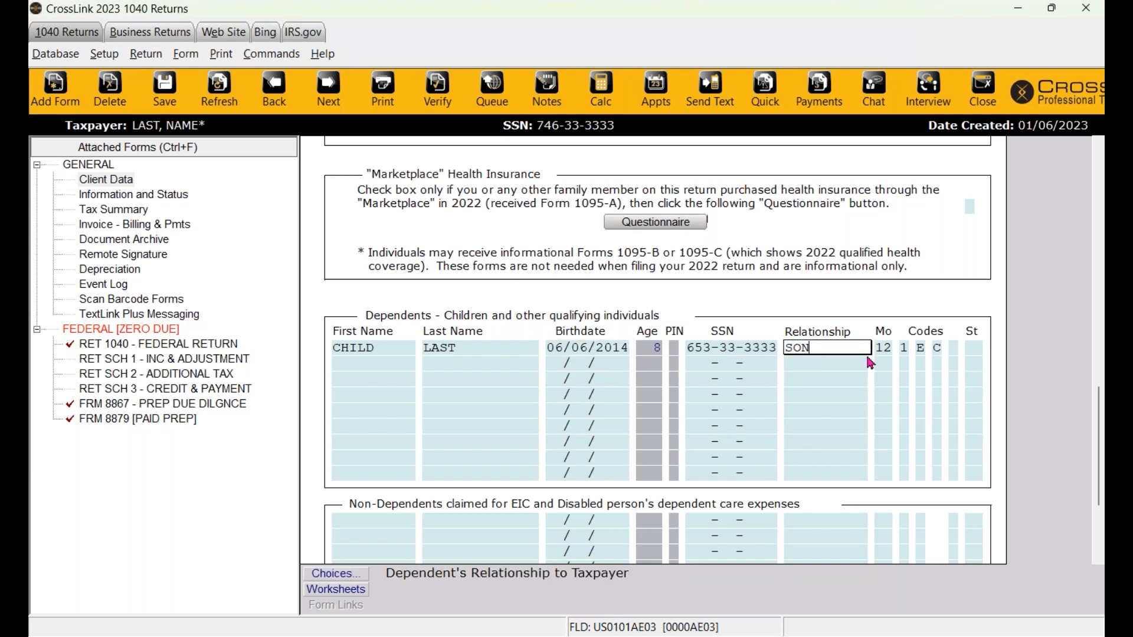
click(884, 349)
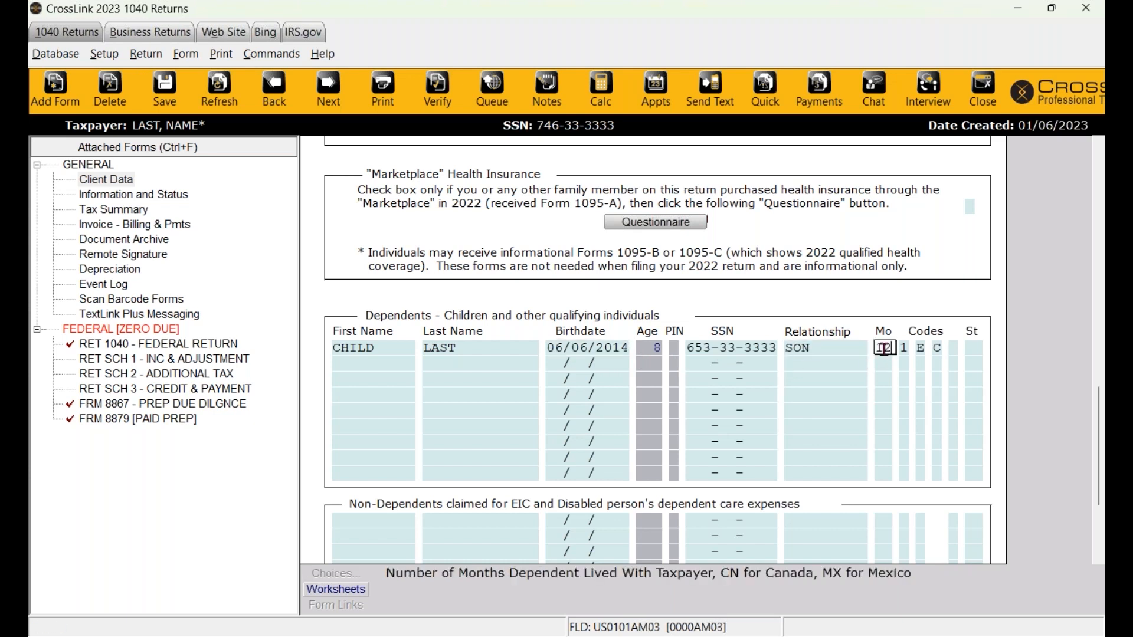
click(939, 349)
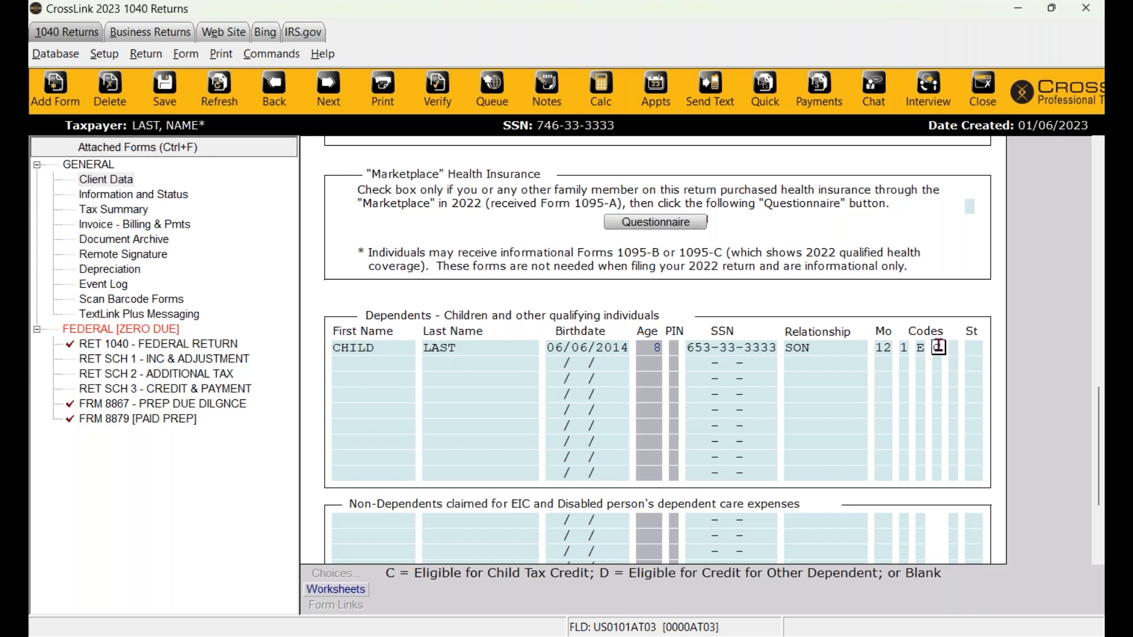
click(921, 348)
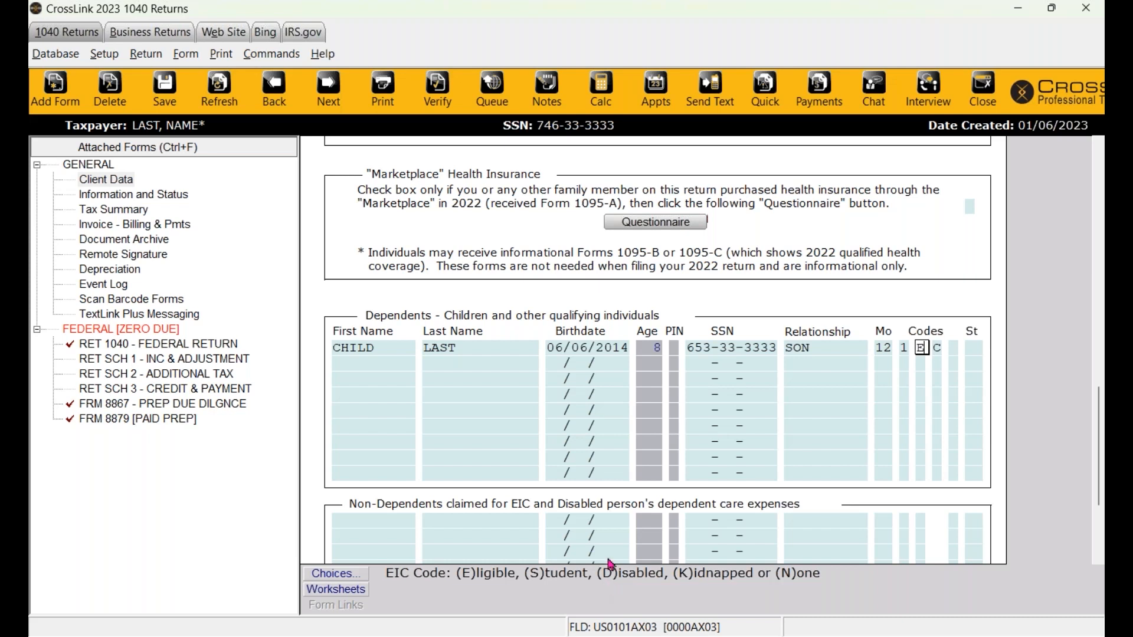
scroll(590, 527, up, 5)
scroll(592, 531, up, 12)
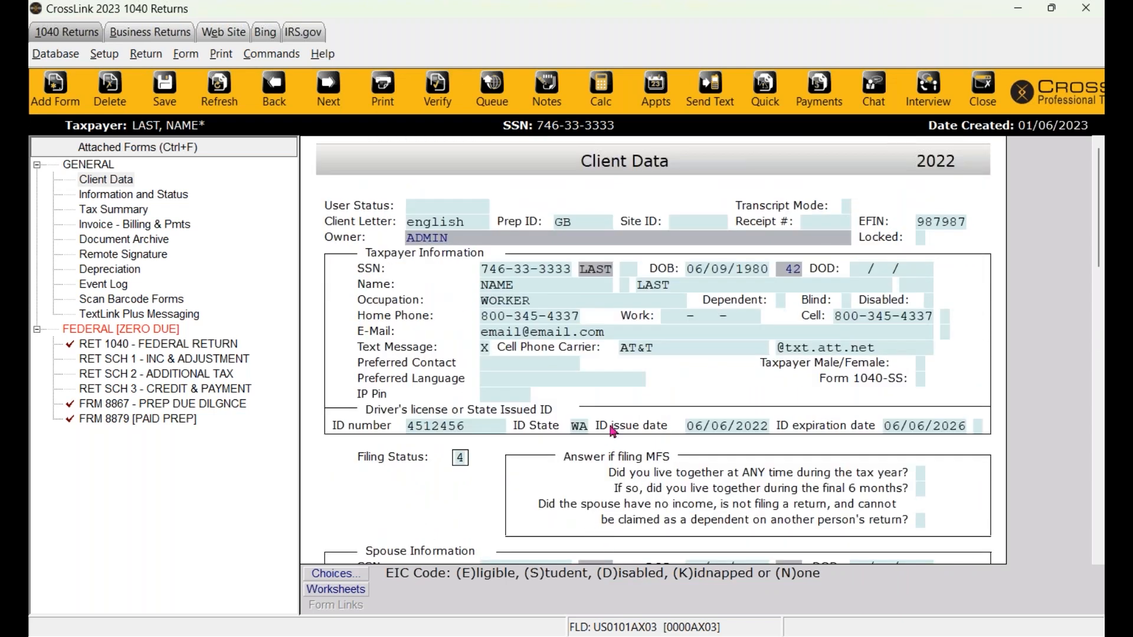
scroll(630, 453, down, 8)
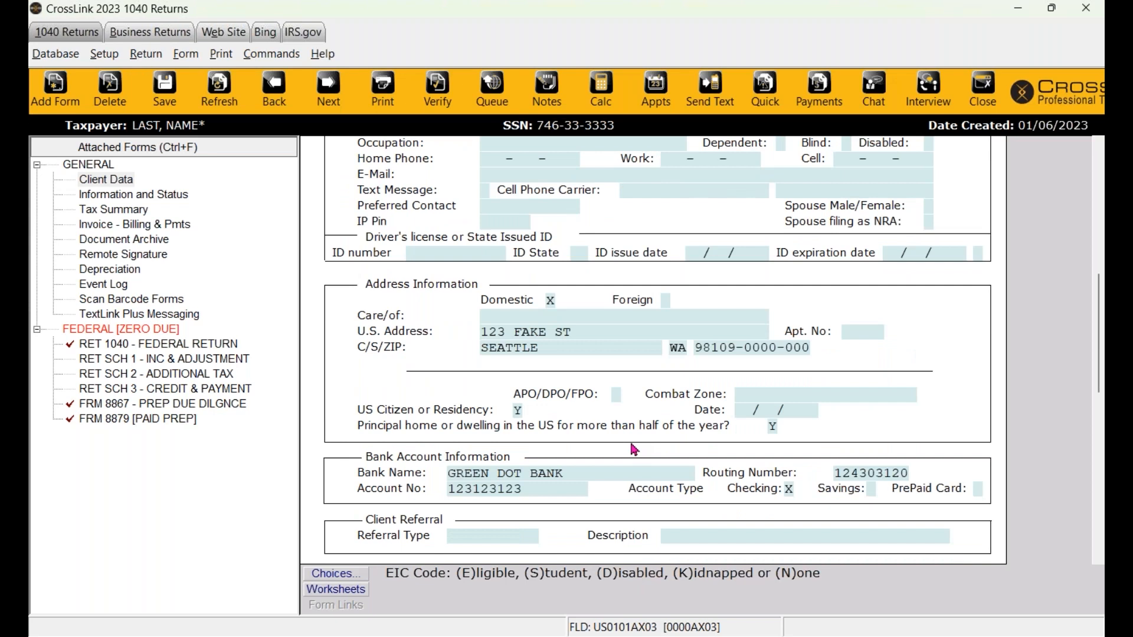
scroll(633, 450, down, 3)
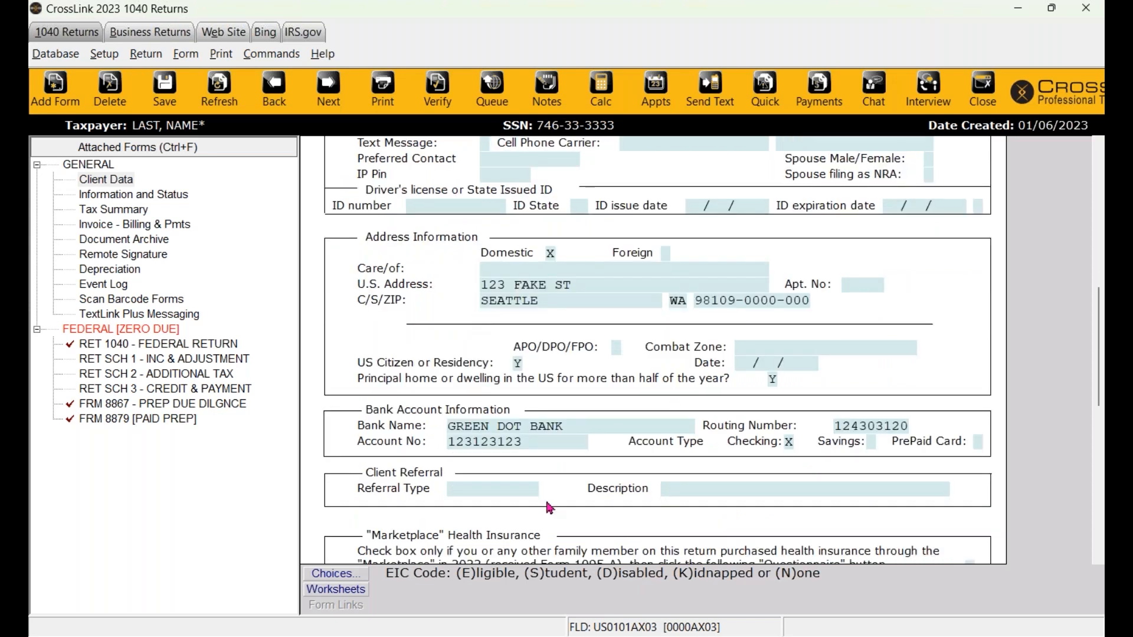
scroll(909, 400, down, 5)
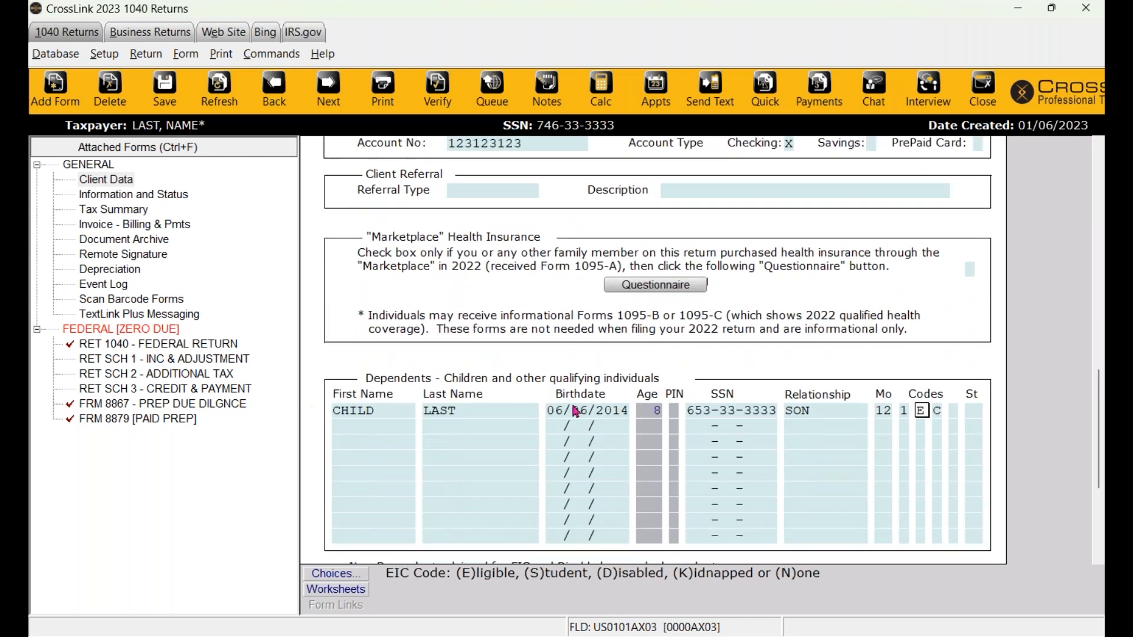
scroll(593, 412, up, 13)
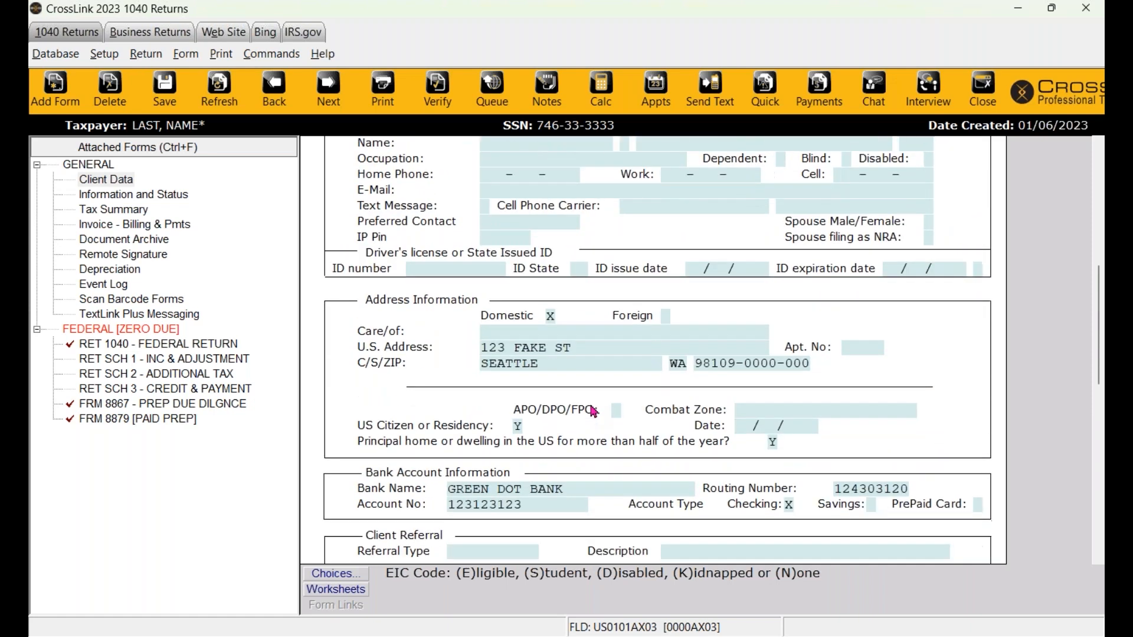
scroll(593, 411, up, 3)
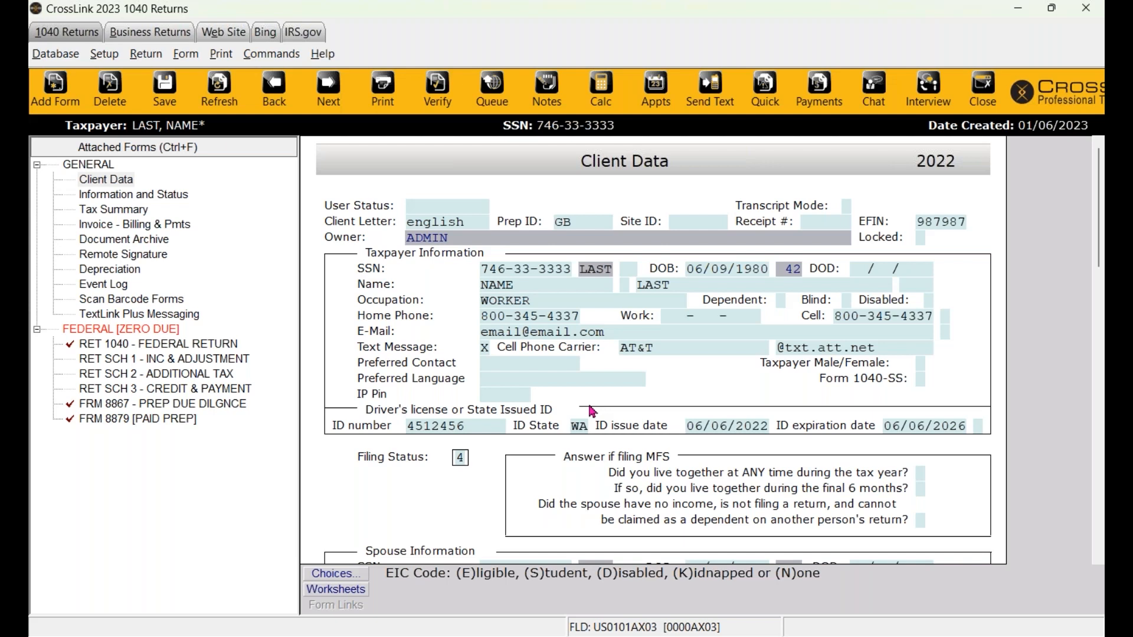
click(137, 349)
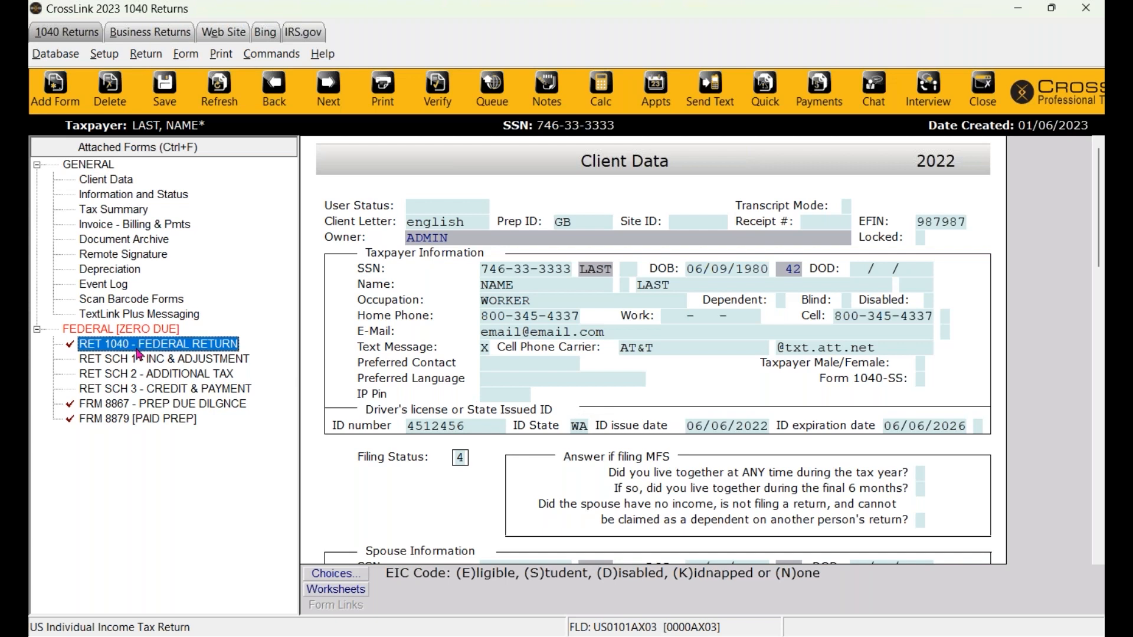
click(132, 410)
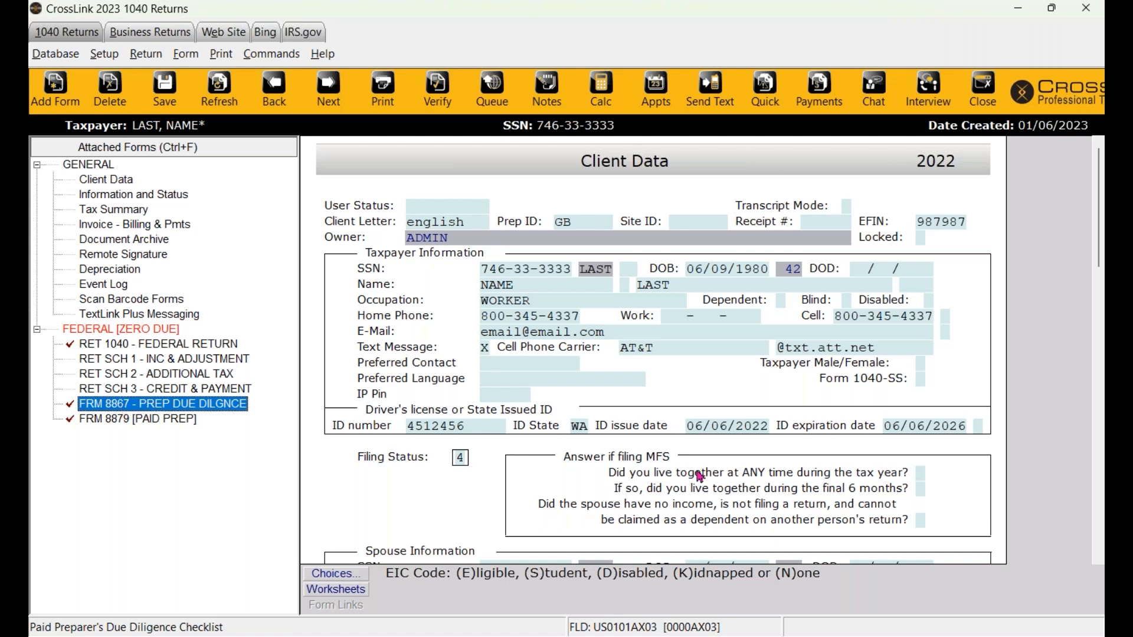
scroll(709, 472, down, 5)
scroll(745, 467, down, 3)
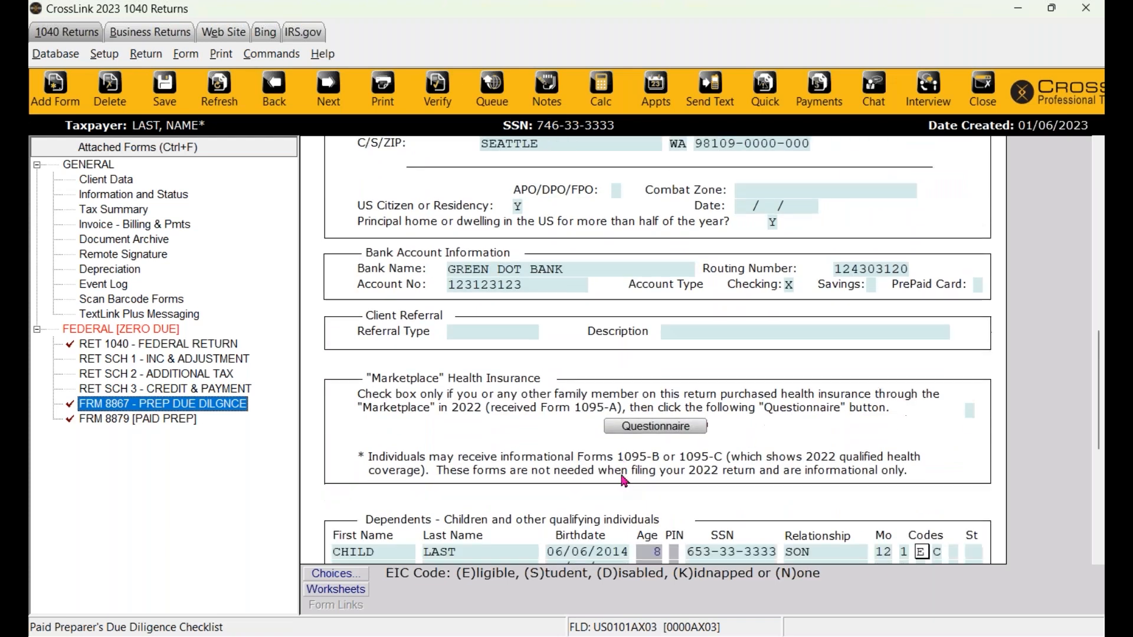
click(869, 507)
click(894, 506)
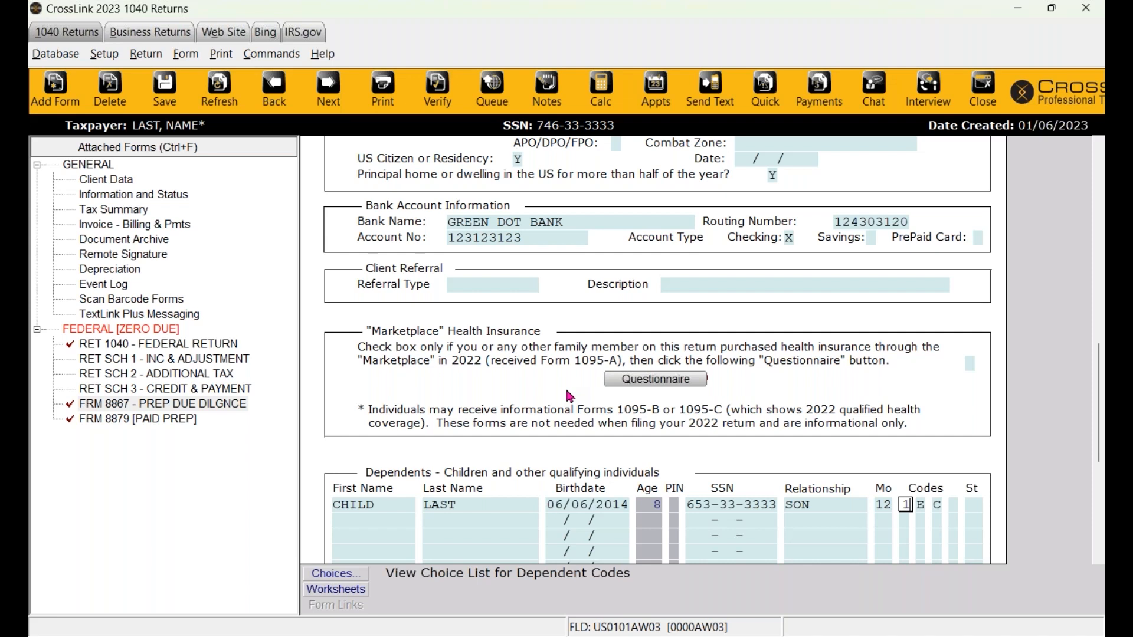
- Open the All Forms & Schedules list and scroll through the available forms
click(67, 107)
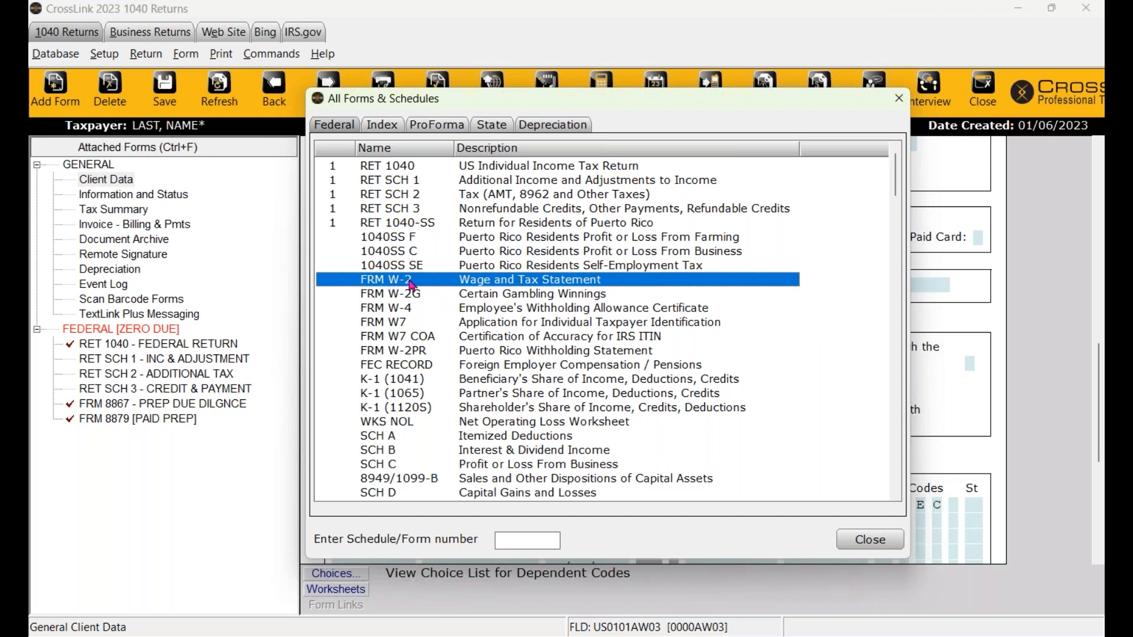
scroll(440, 325, down, 2)
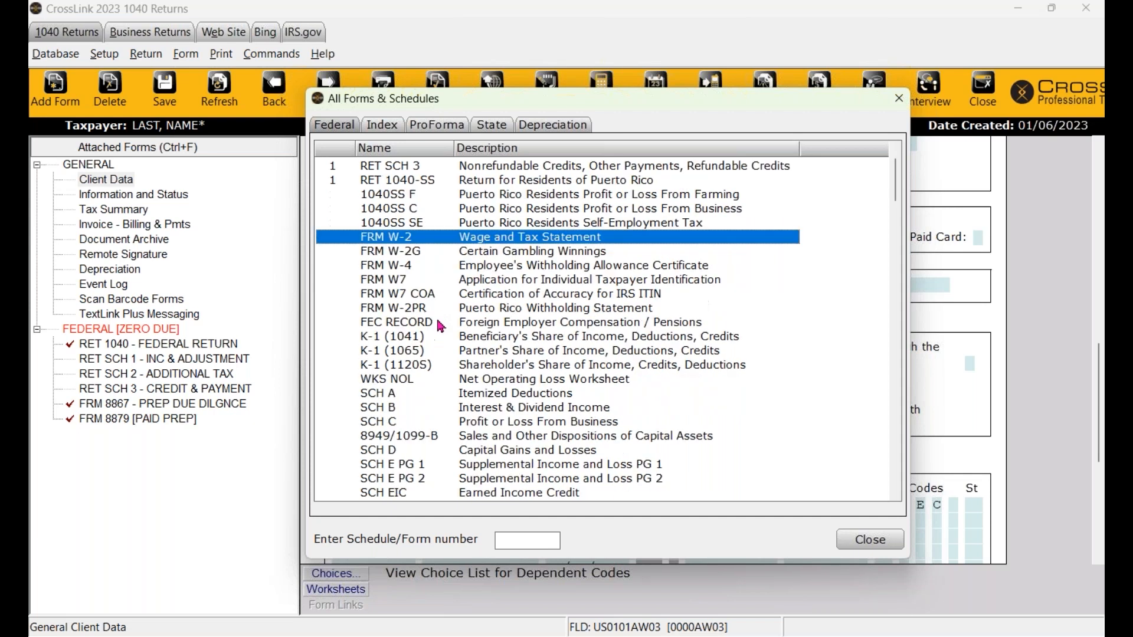
scroll(440, 325, down, 4)
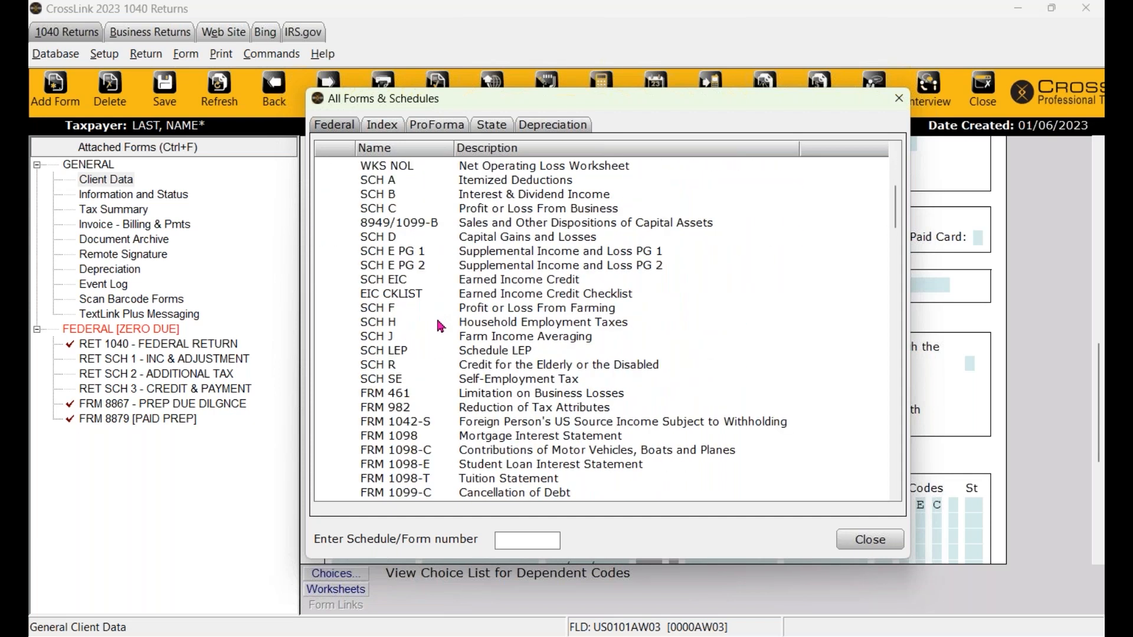
scroll(441, 325, down, 16)
scroll(443, 325, up, 2)
scroll(442, 325, up, 20)
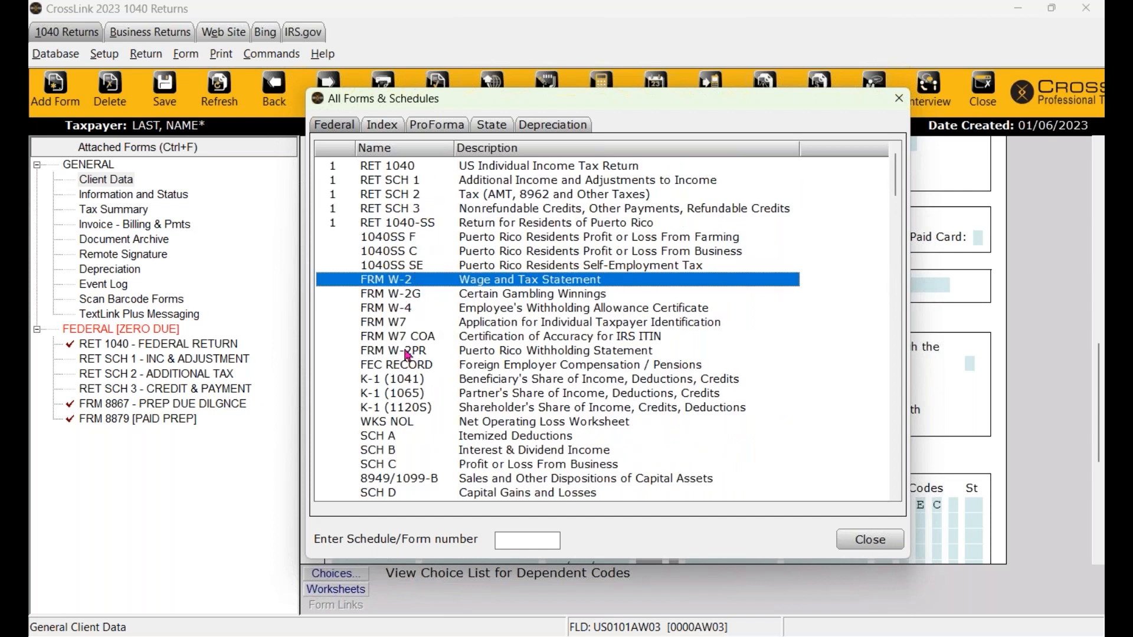
scroll(407, 313, down, 5)
scroll(440, 380, down, 12)
scroll(435, 360, down, 5)
scroll(418, 428, down, 1)
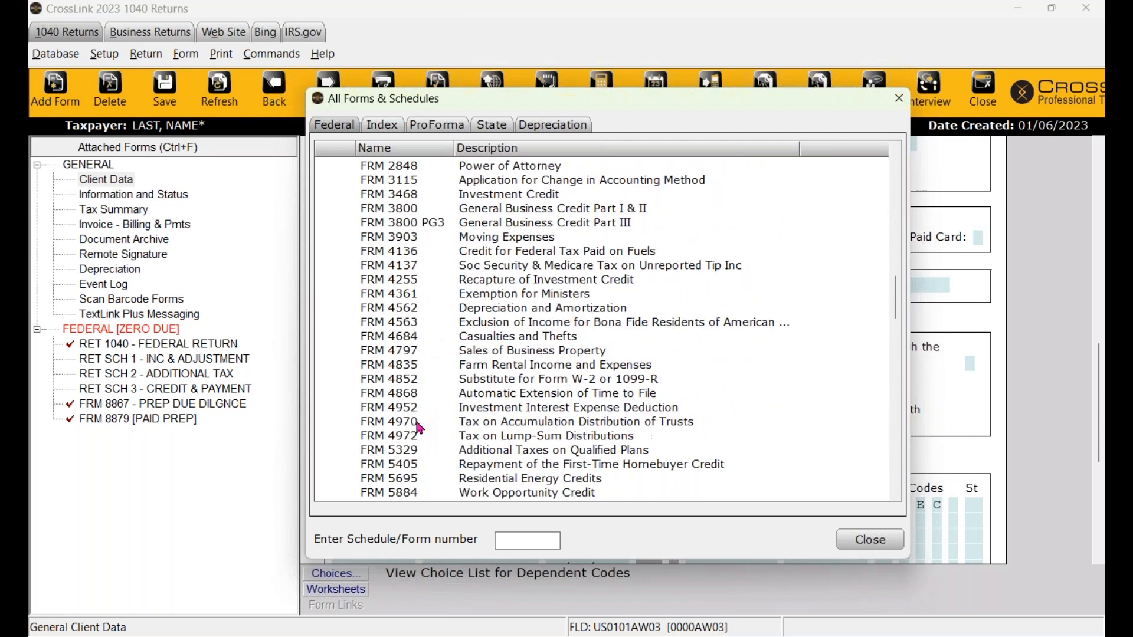
scroll(407, 378, down, 7)
- In the Index tab, search the forms for the topic SOCIAL
click(389, 131)
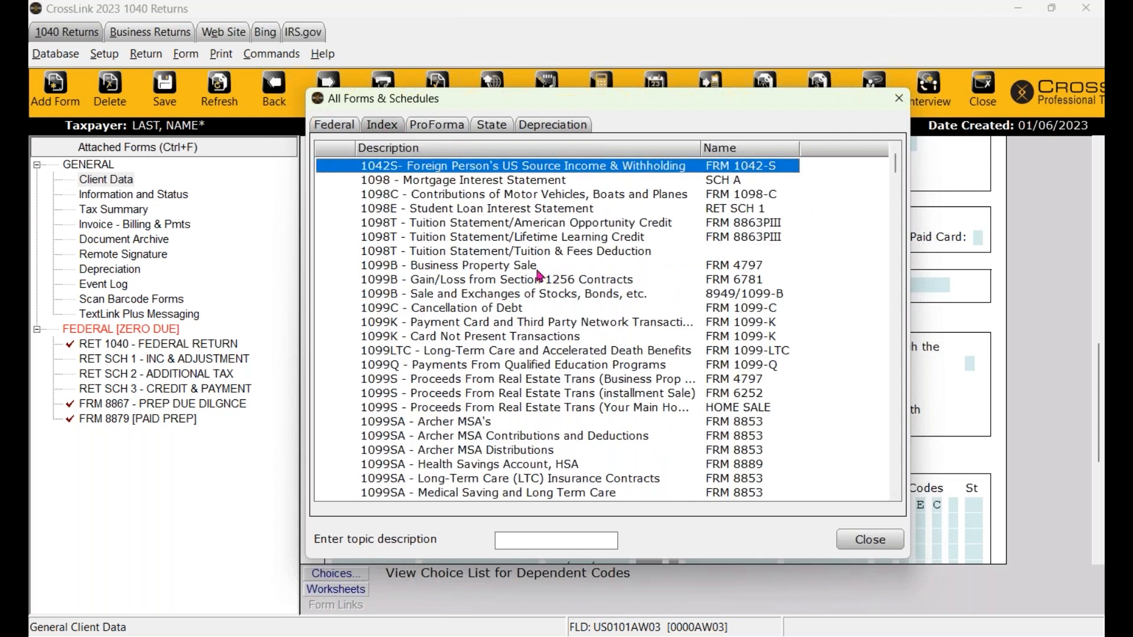
scroll(398, 394, down, 6)
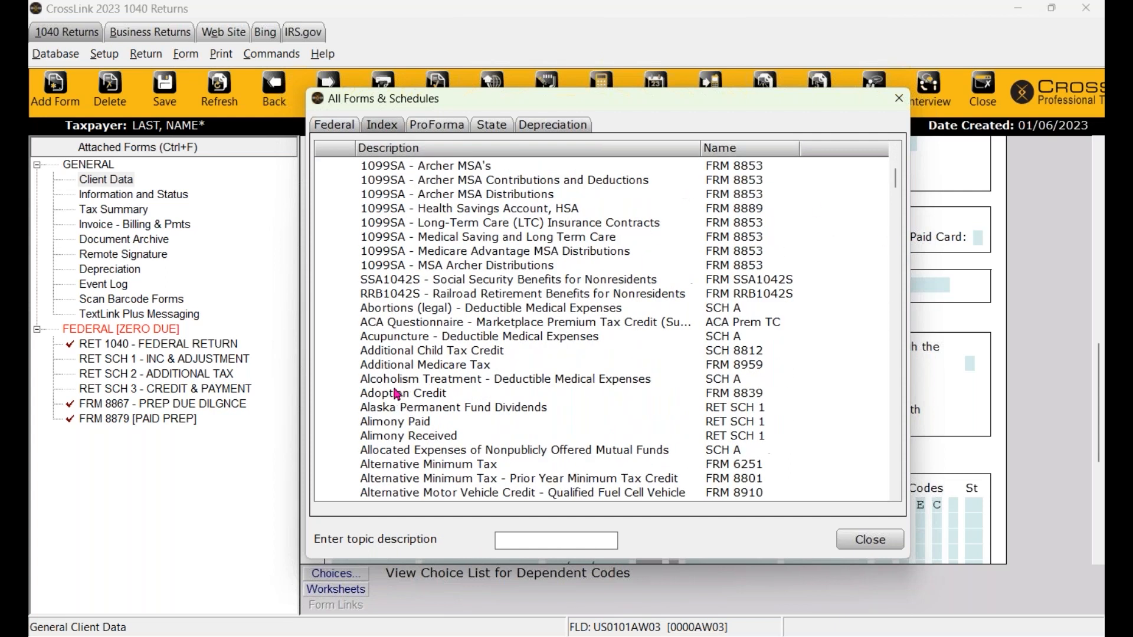
scroll(397, 394, down, 4)
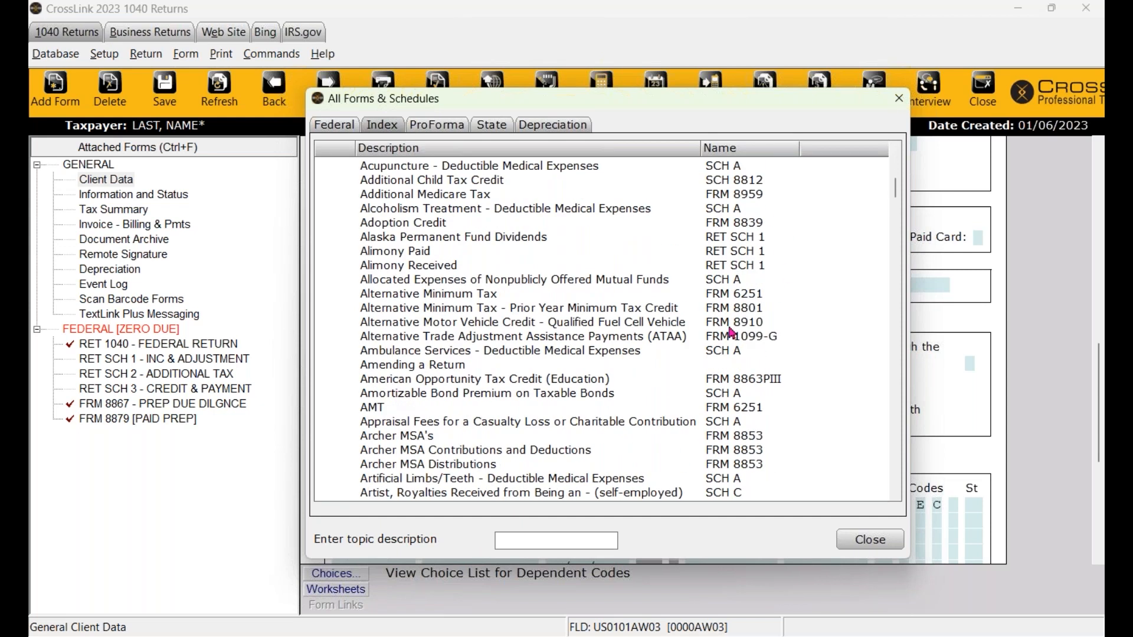
scroll(431, 328, down, 7)
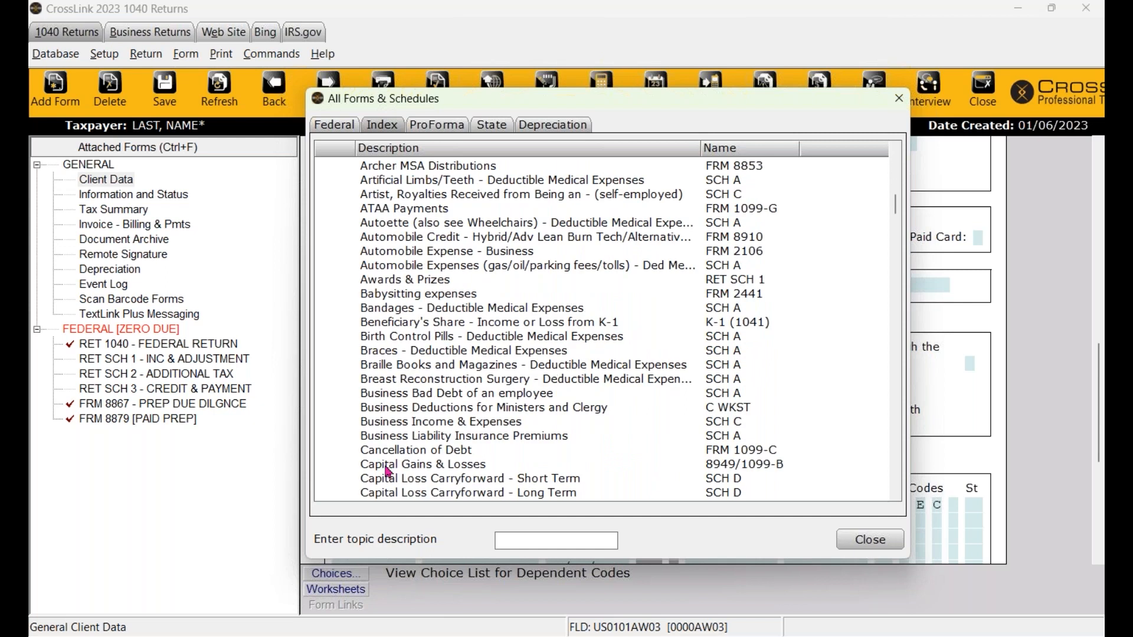
click(543, 539)
text(SOCIAL)
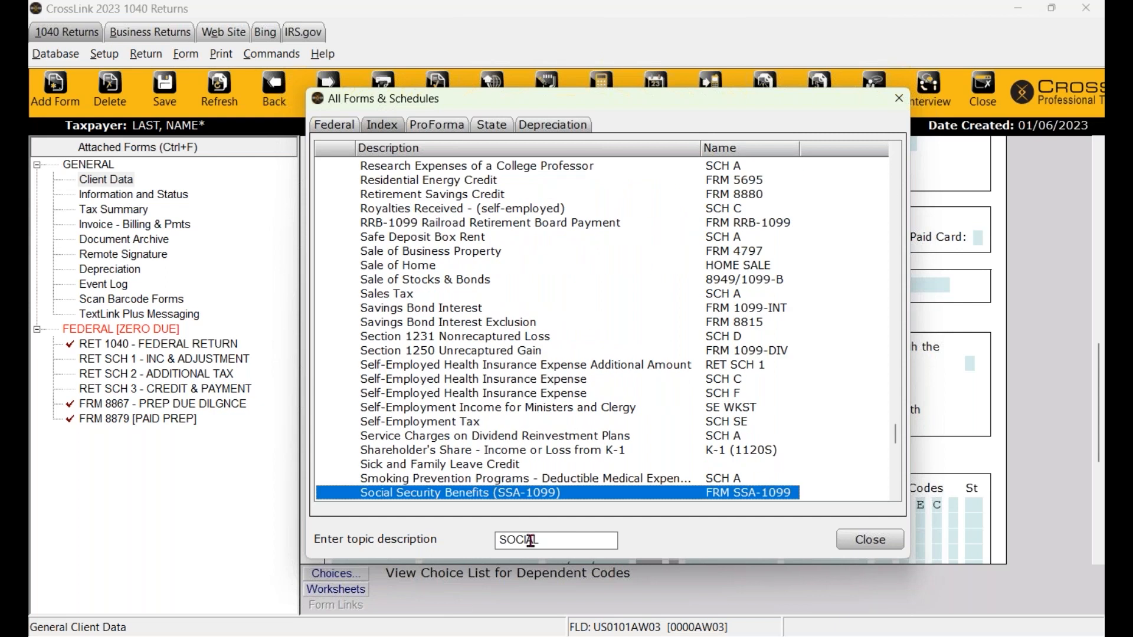
scroll(500, 455, down, 3)
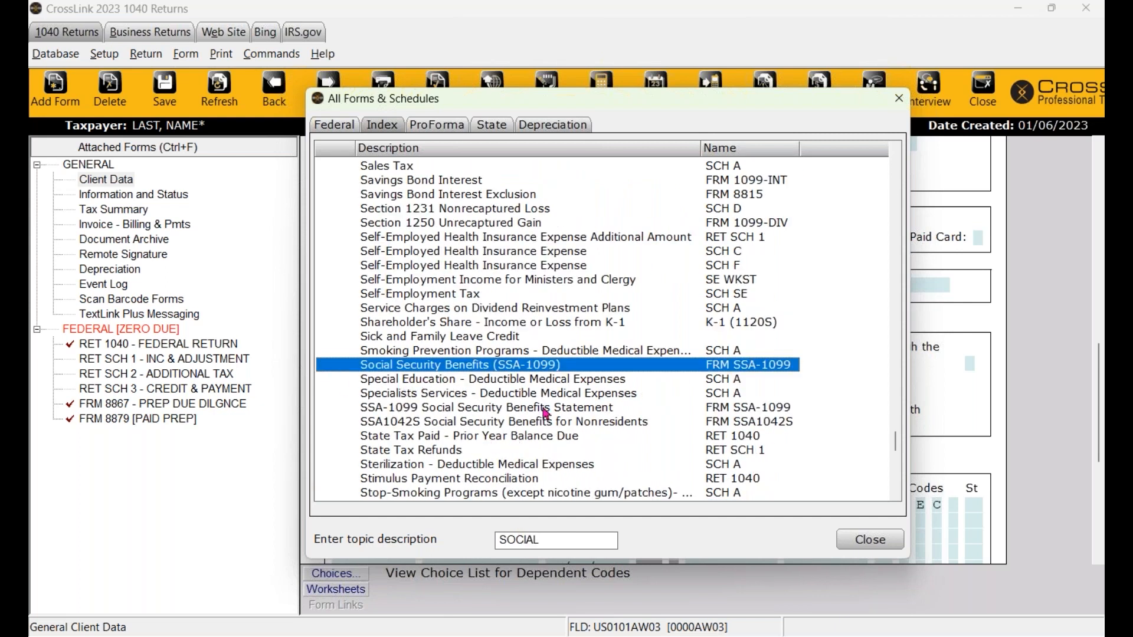
- On the Federal tab, search for form number 1099
click(343, 132)
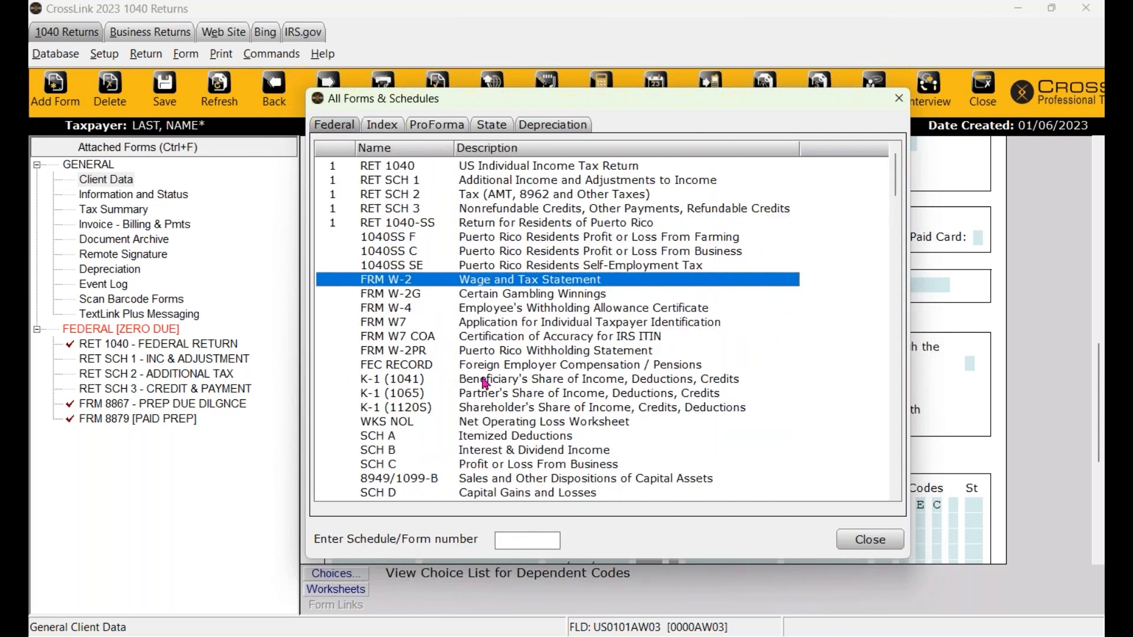
click(526, 541)
text(1099)
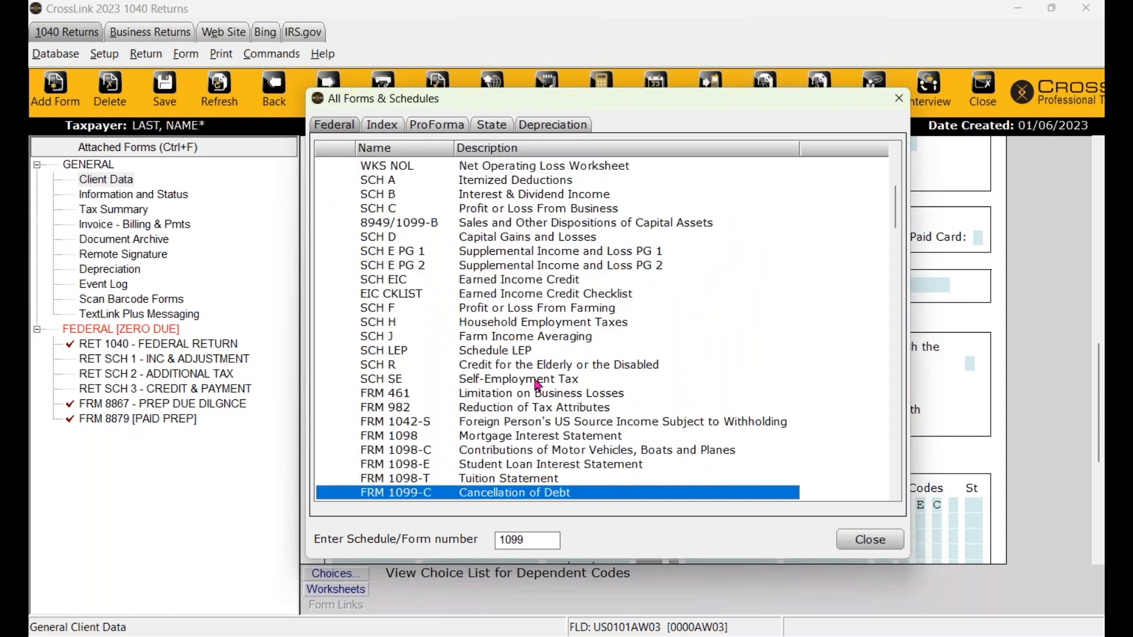
scroll(538, 384, down, 3)
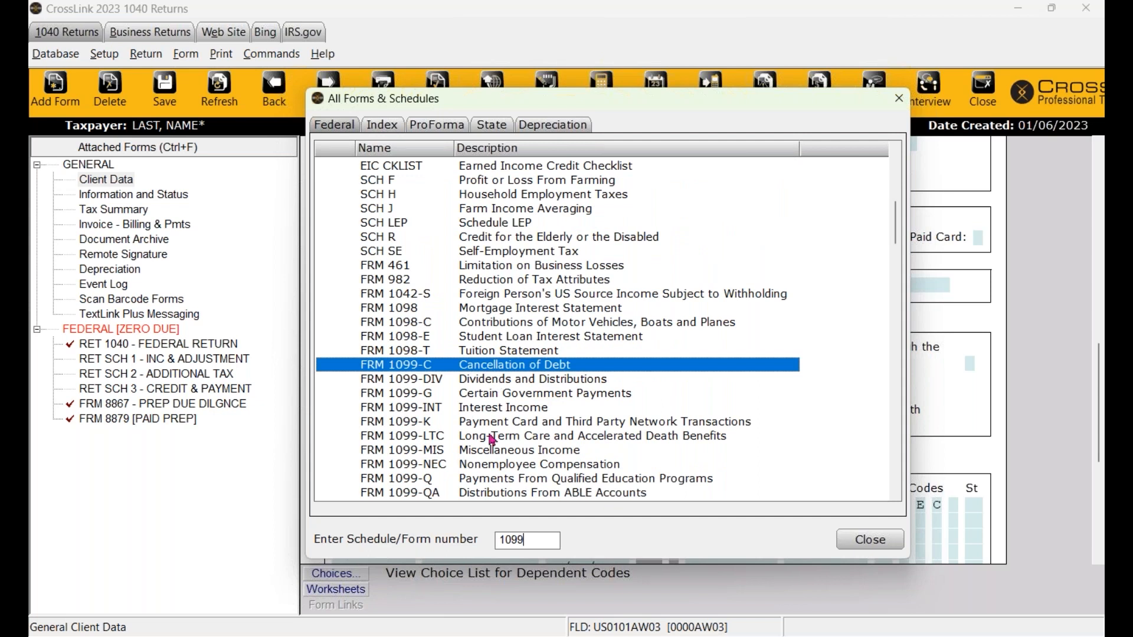
- Select California on the State tab and add the RET 540 resident return
click(495, 131)
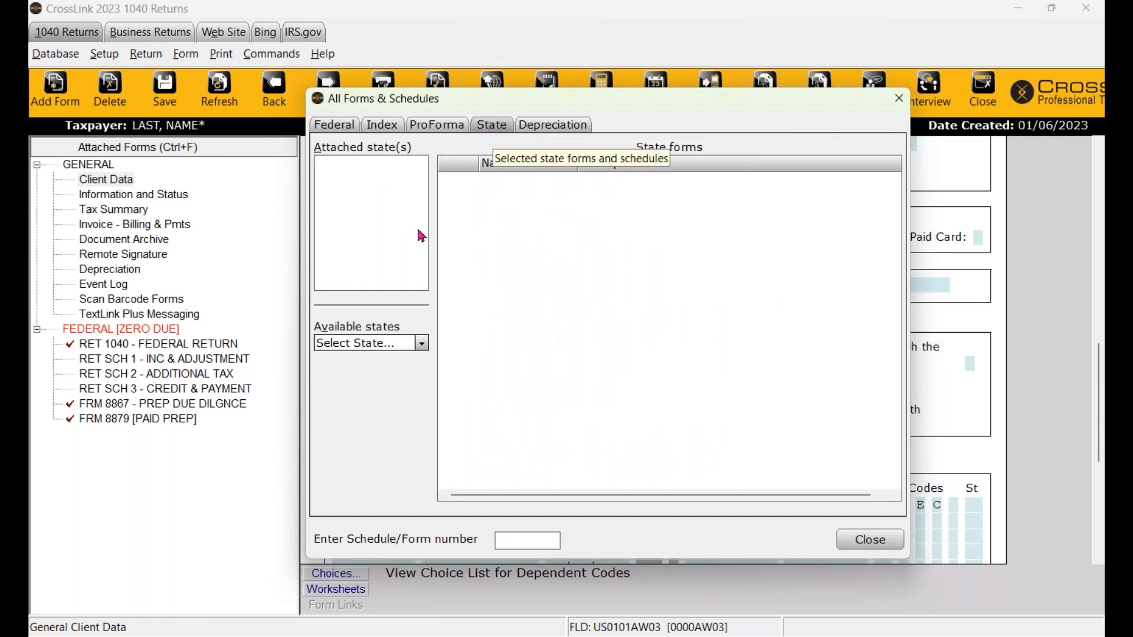
click(423, 345)
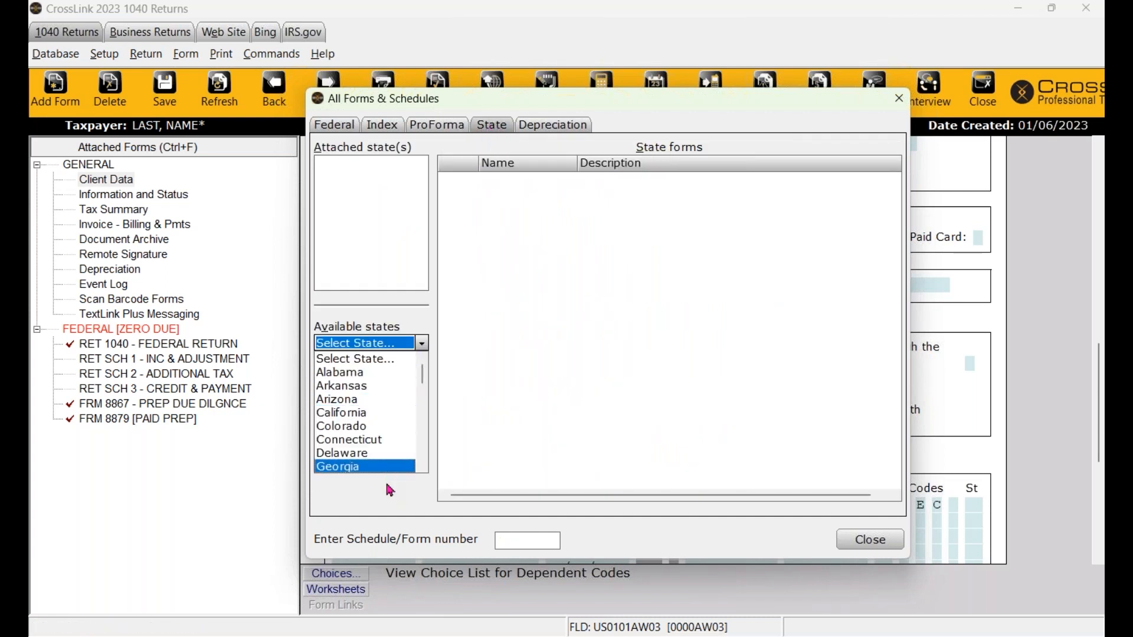
click(385, 420)
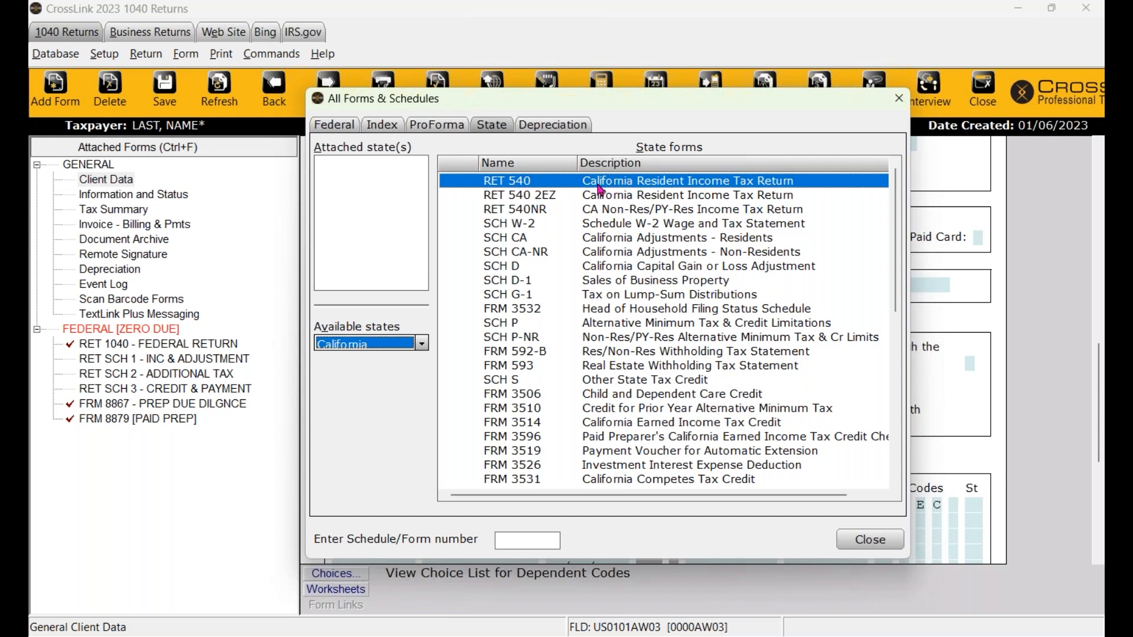
click(645, 183)
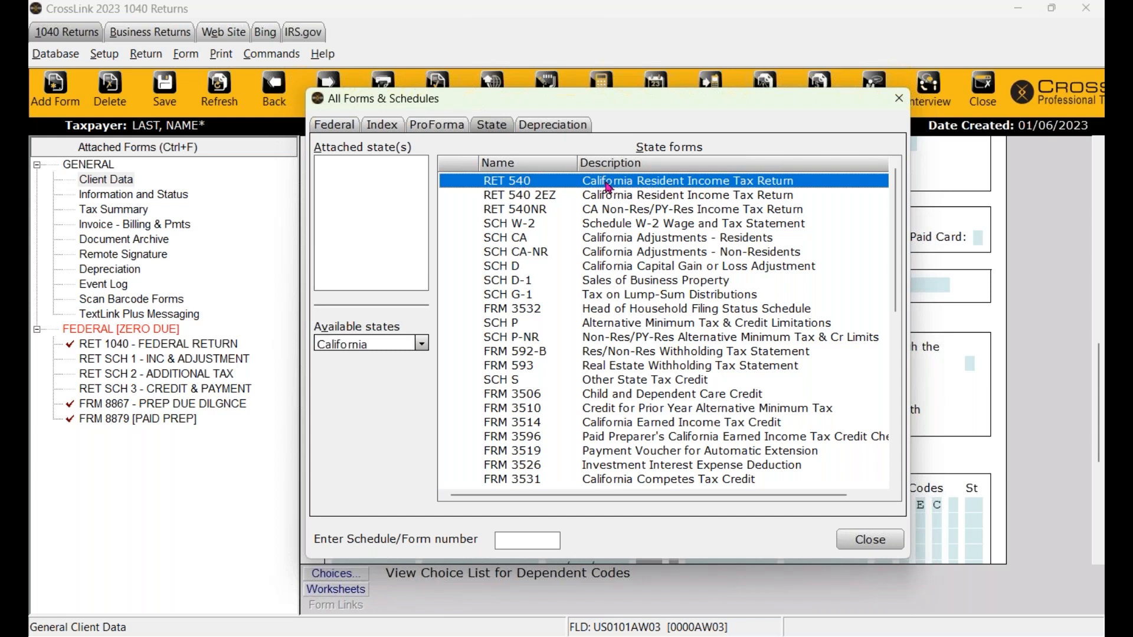
double_click(635, 186)
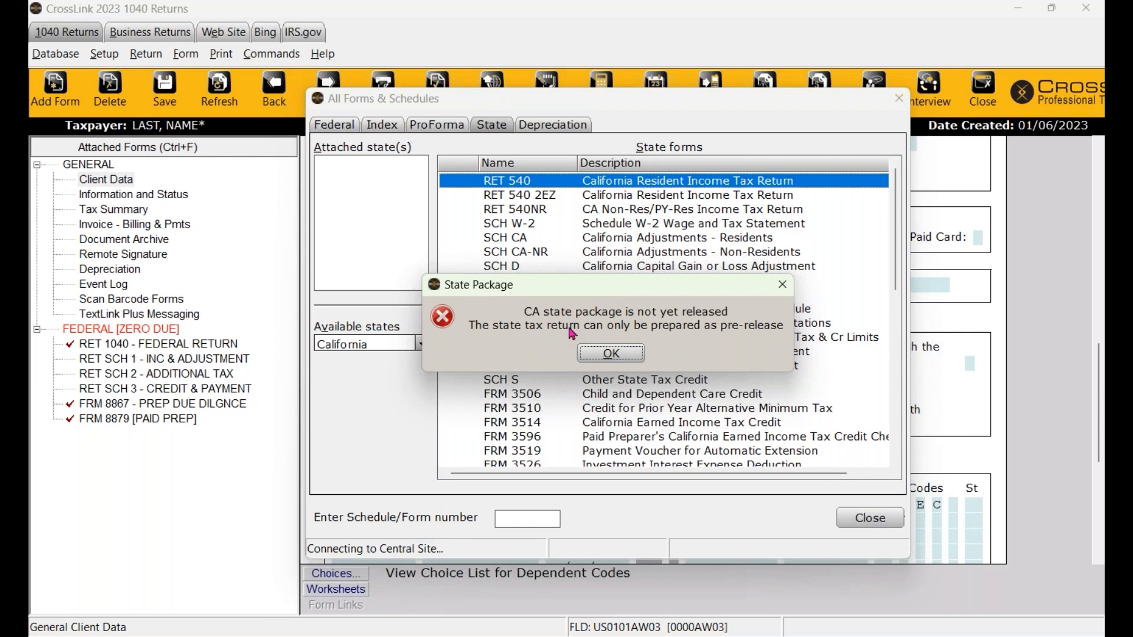
- Accept the pre-release State Package warning to load California Form 540
click(619, 358)
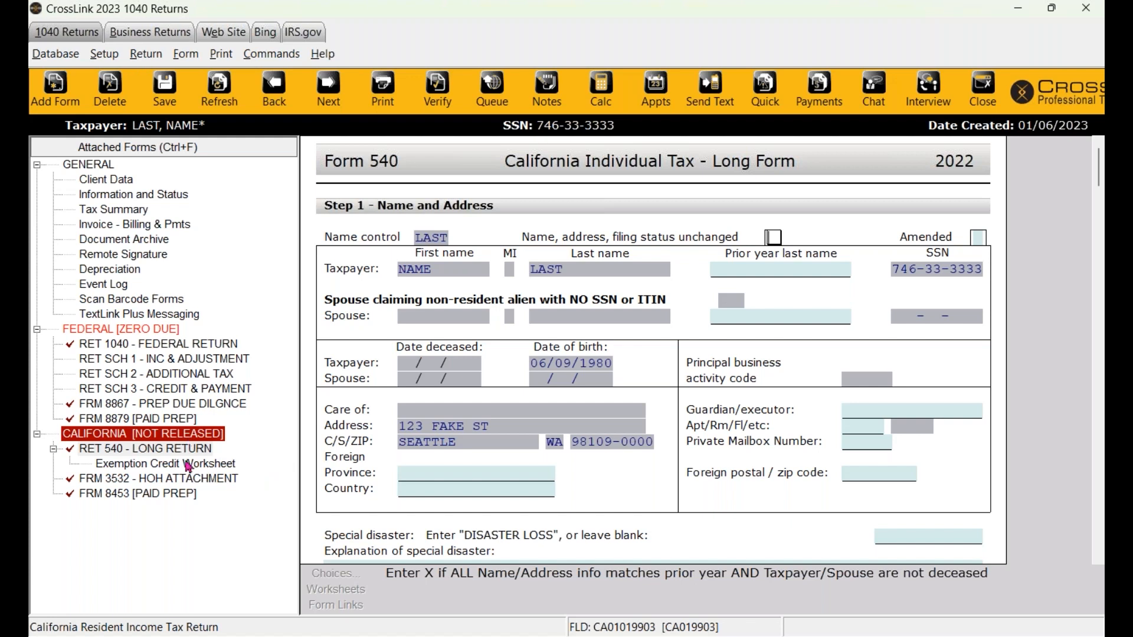
- Remove the California state package, then add a new FRM W-2 to the return
right_click(105, 438)
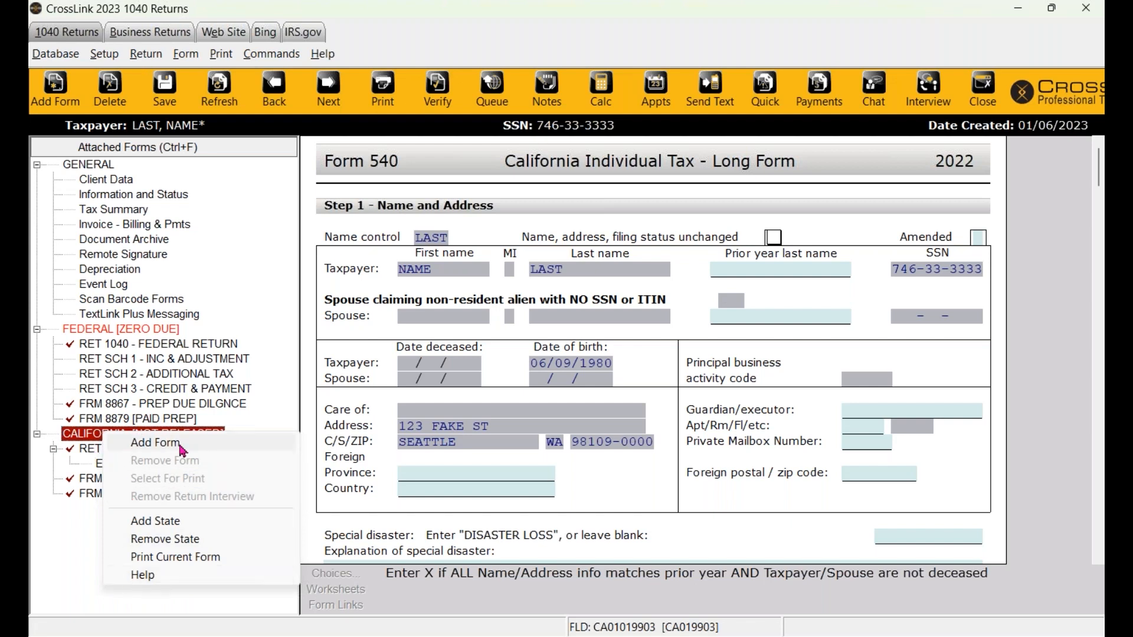
click(183, 545)
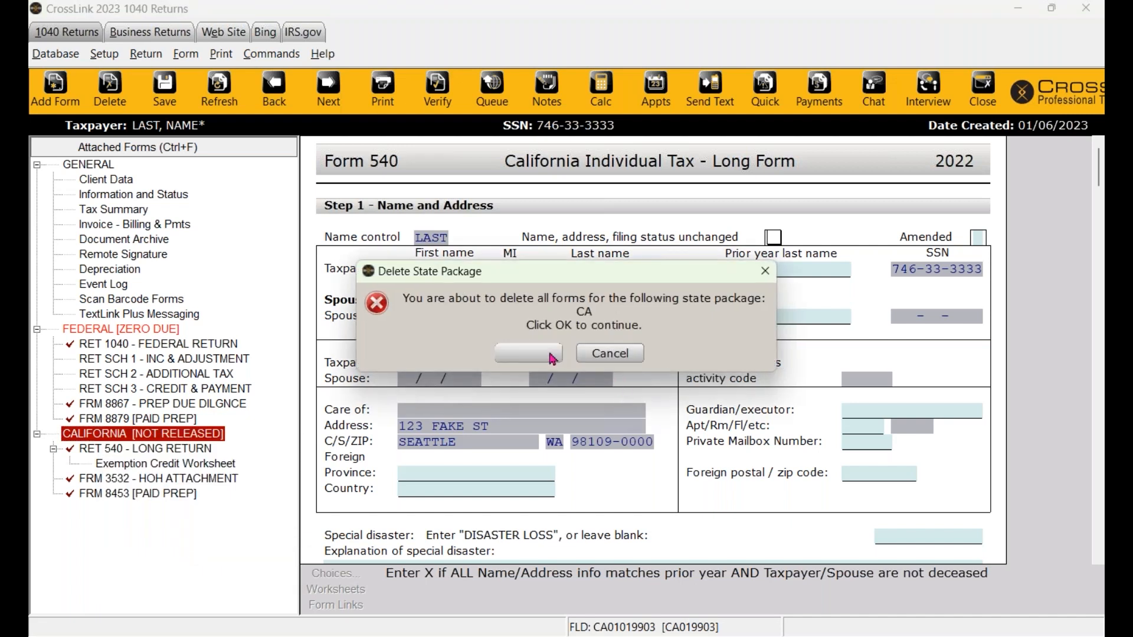
click(553, 359)
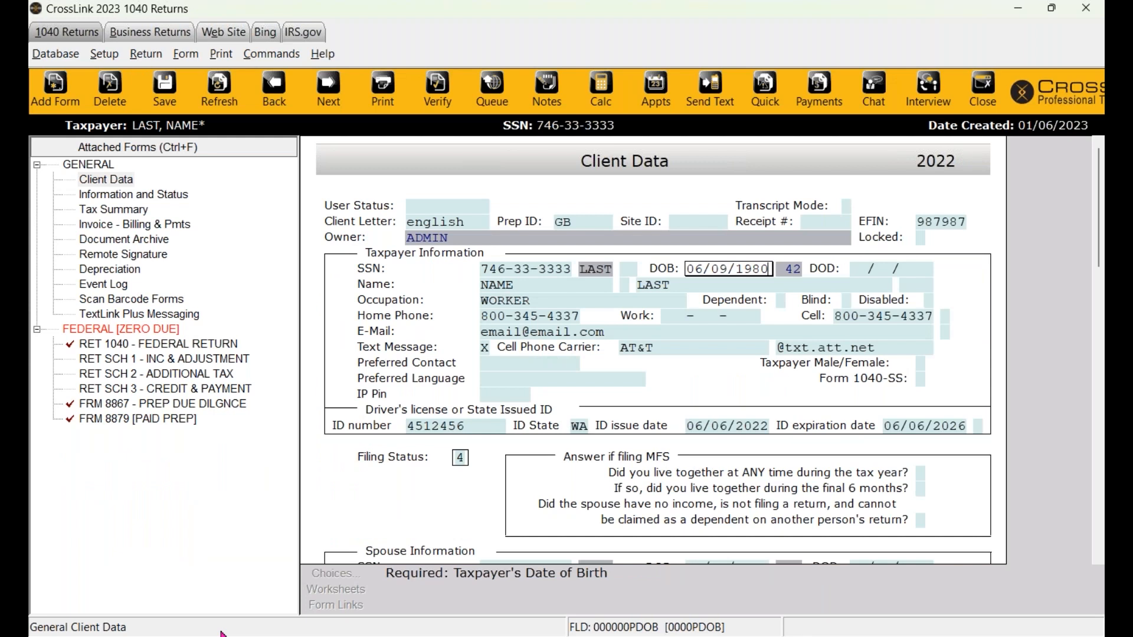
click(43, 100)
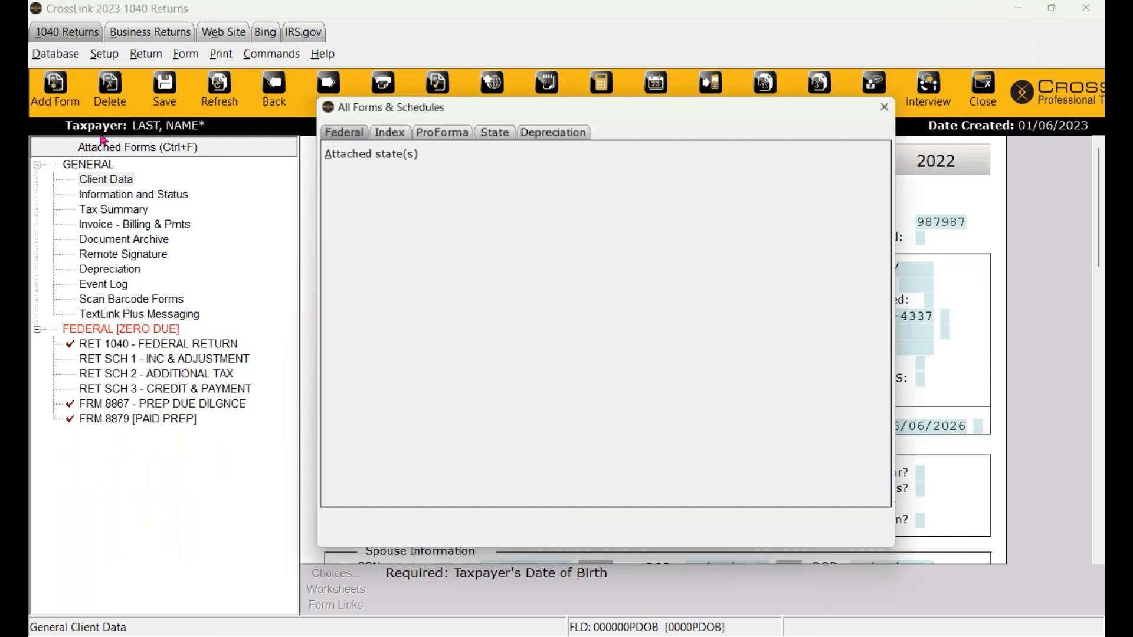
double_click(443, 277)
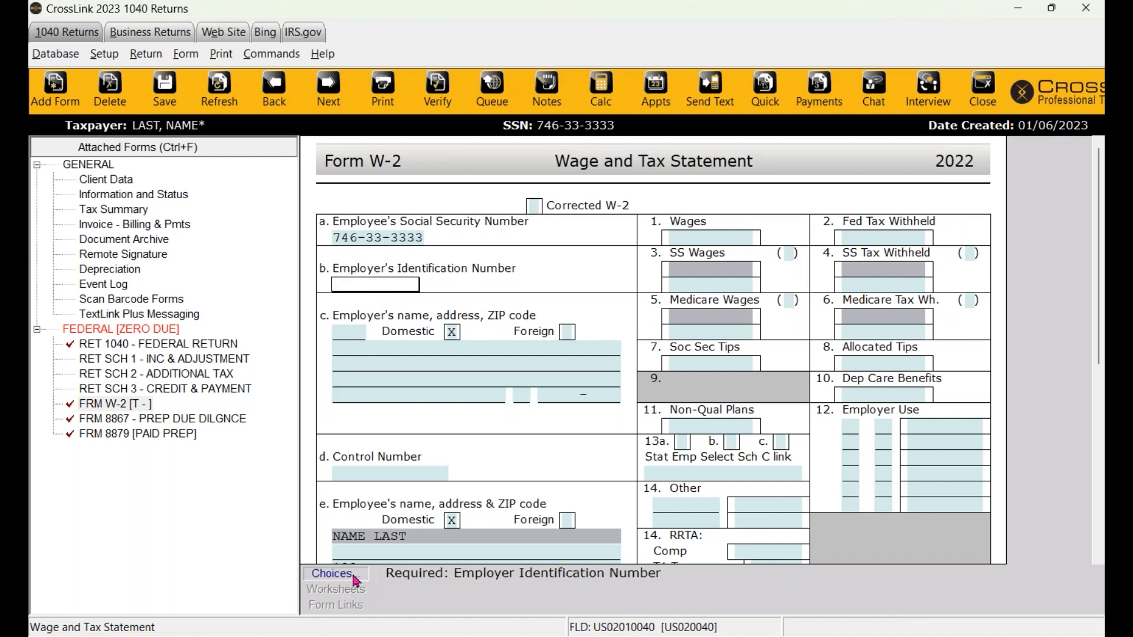
click(336, 574)
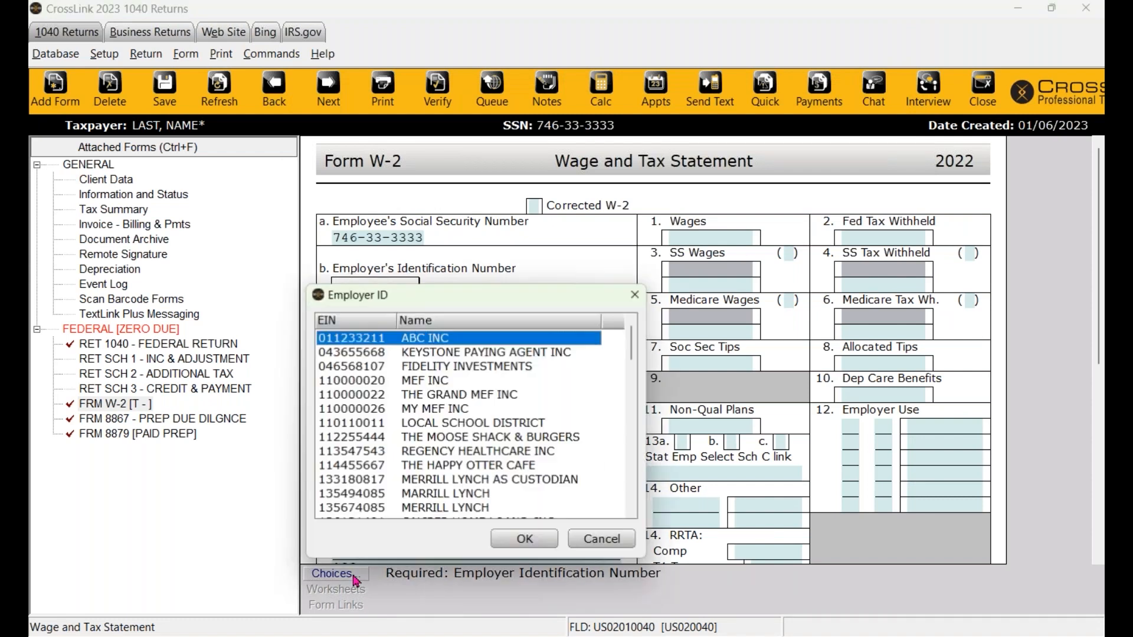
click(402, 468)
click(426, 481)
click(507, 540)
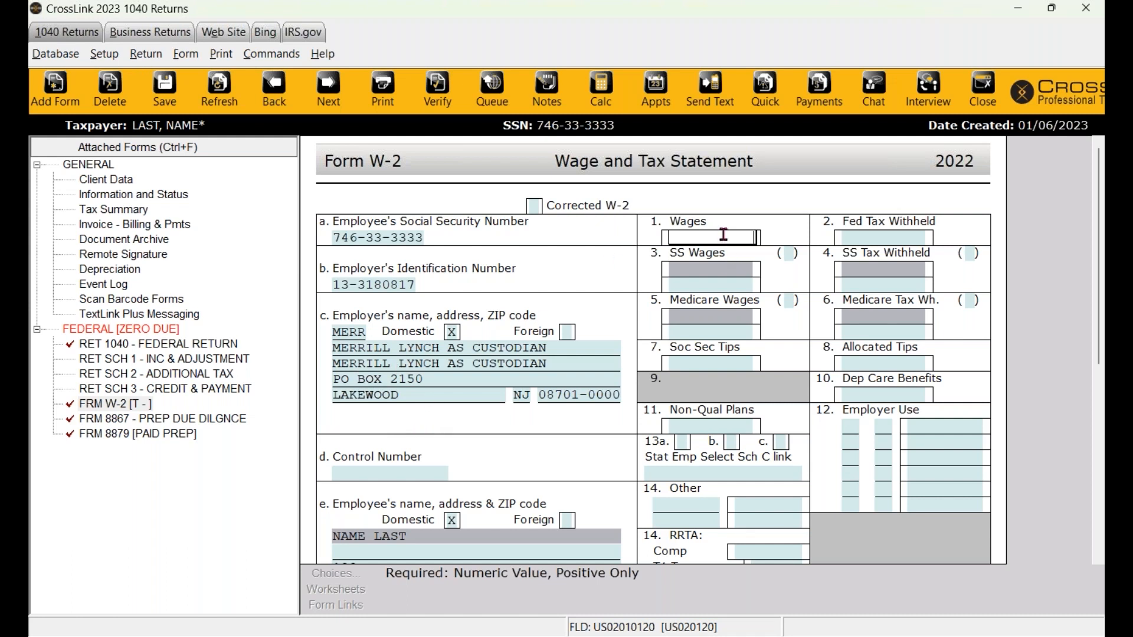
- Enter W-2 wages of 35,000 and federal income tax withheld of 6,000
text(35000)
key(Return)
click(921, 239)
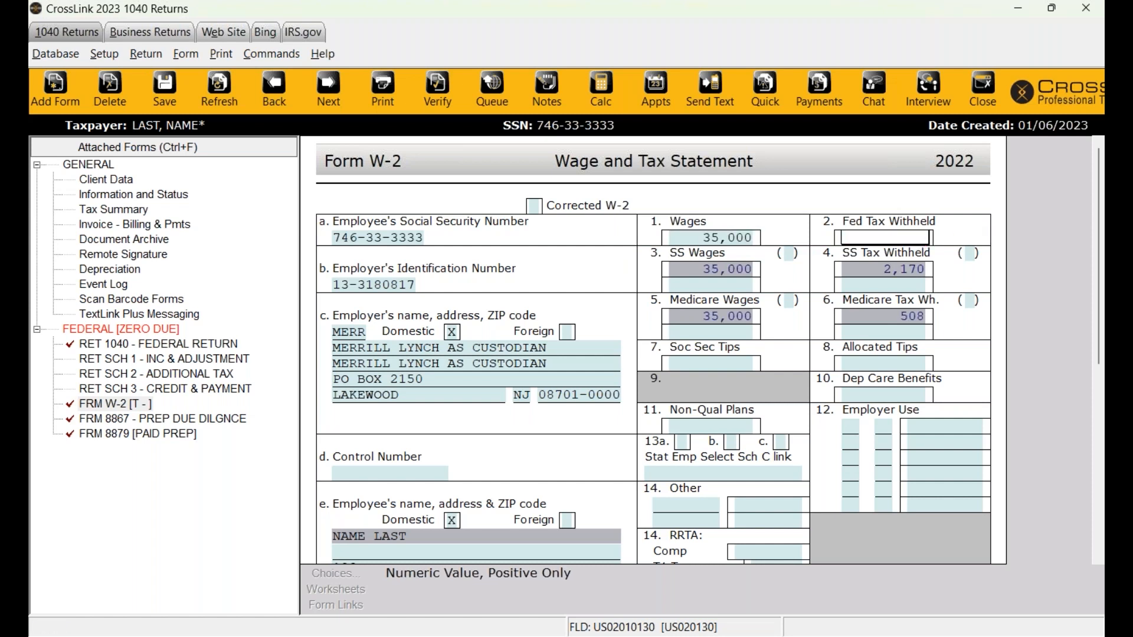
text(6000)
key(Return)
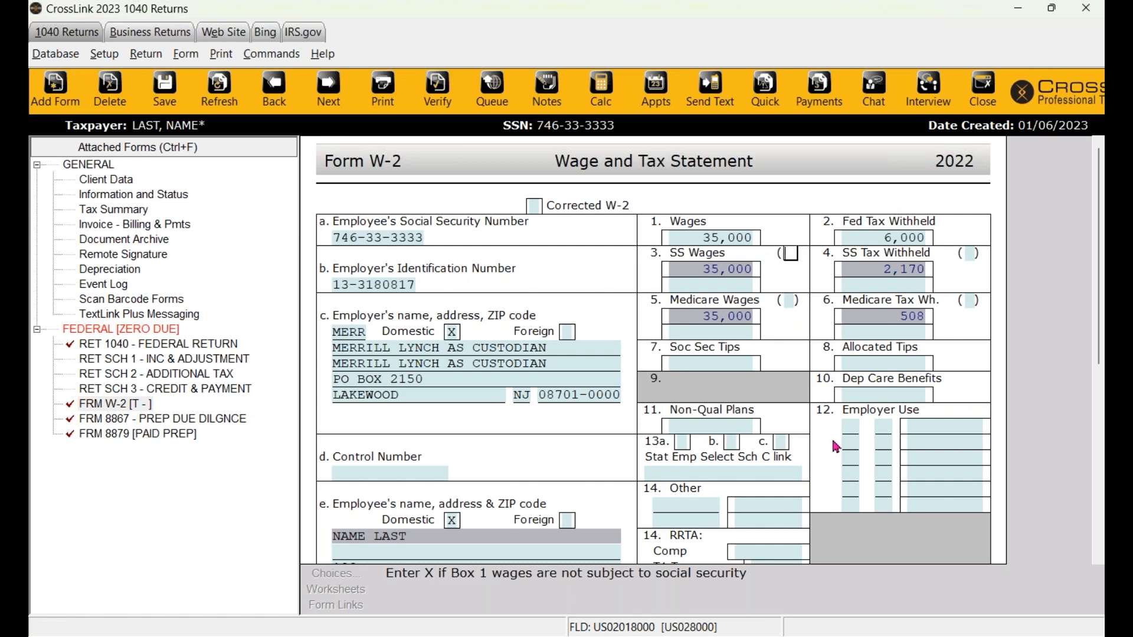
- Review the Social Security and Medicare wage and tax override fields, confirming both wages at 35,000
click(692, 239)
click(865, 240)
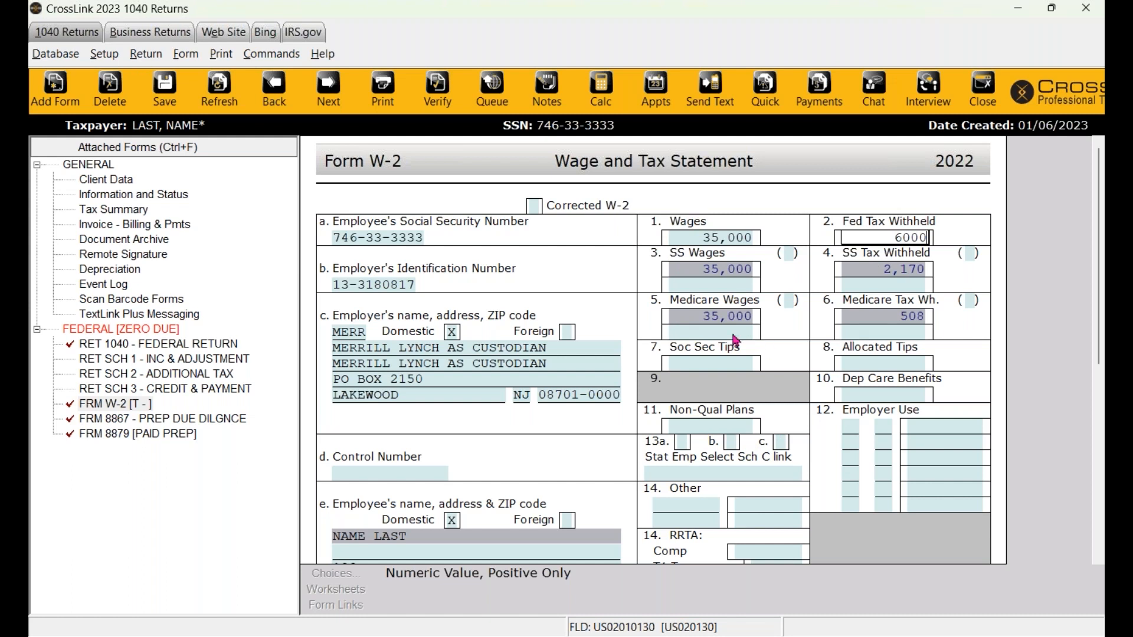
click(710, 285)
click(726, 338)
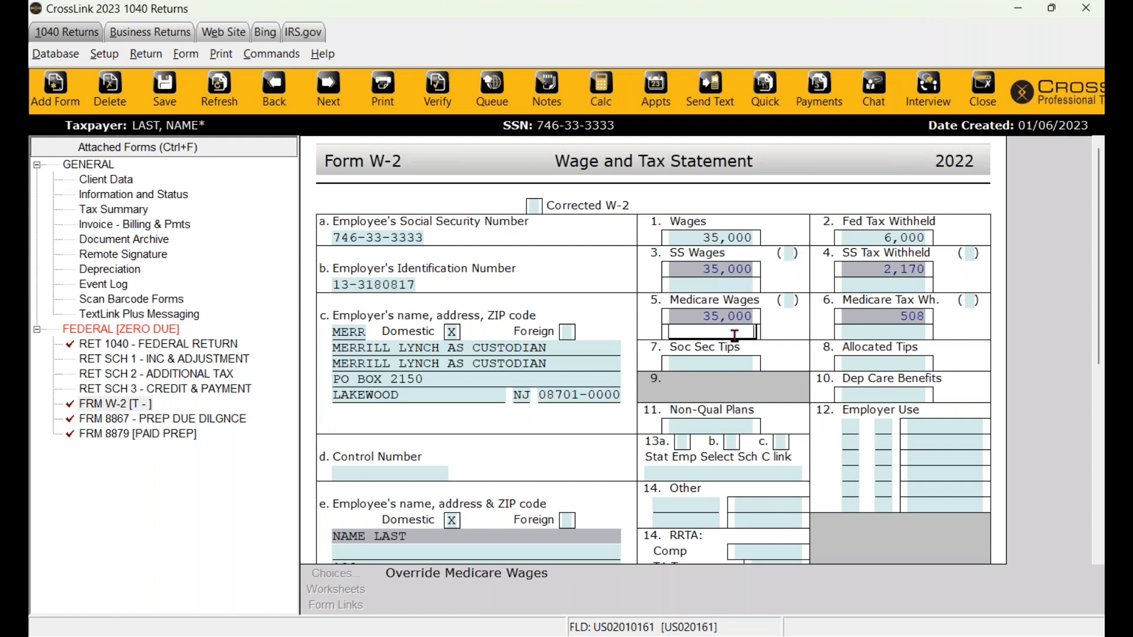
click(879, 336)
click(896, 286)
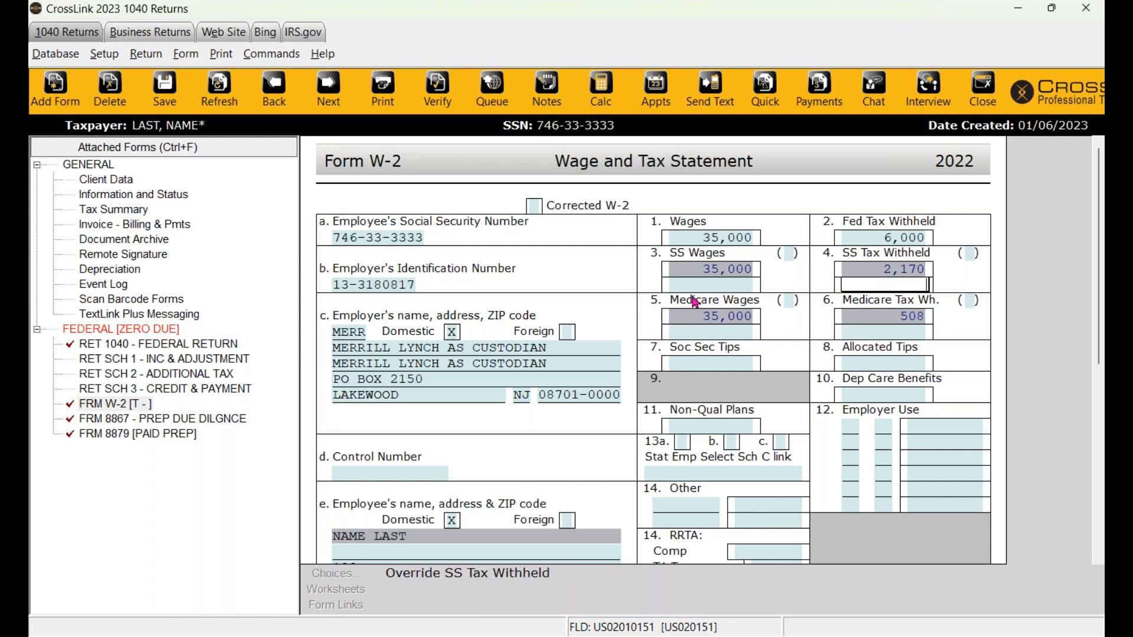
click(696, 289)
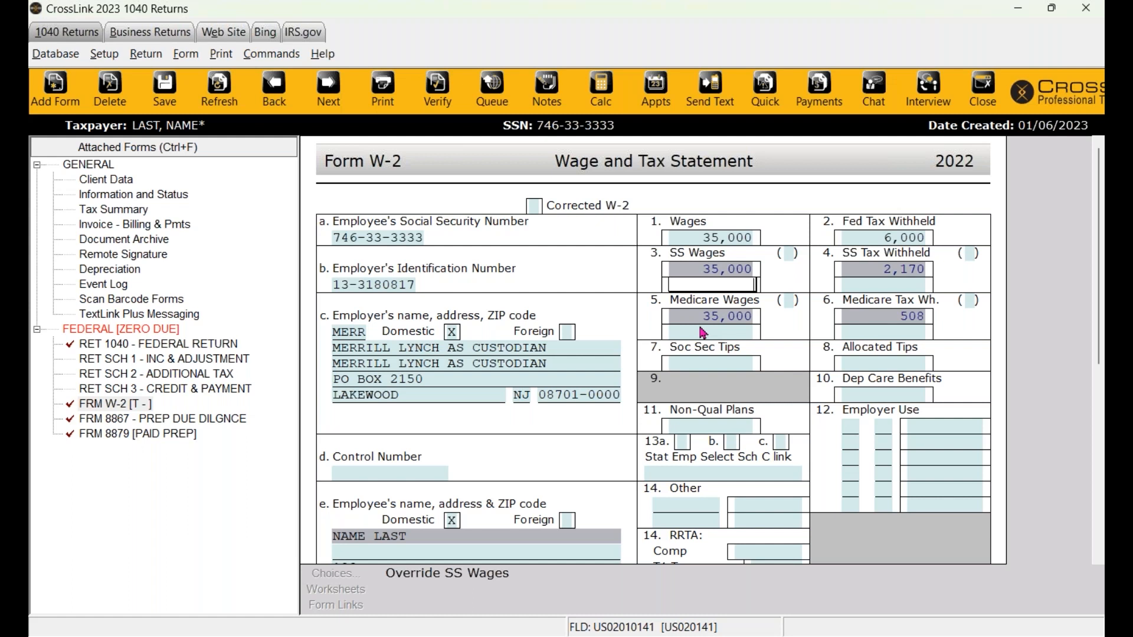
click(721, 316)
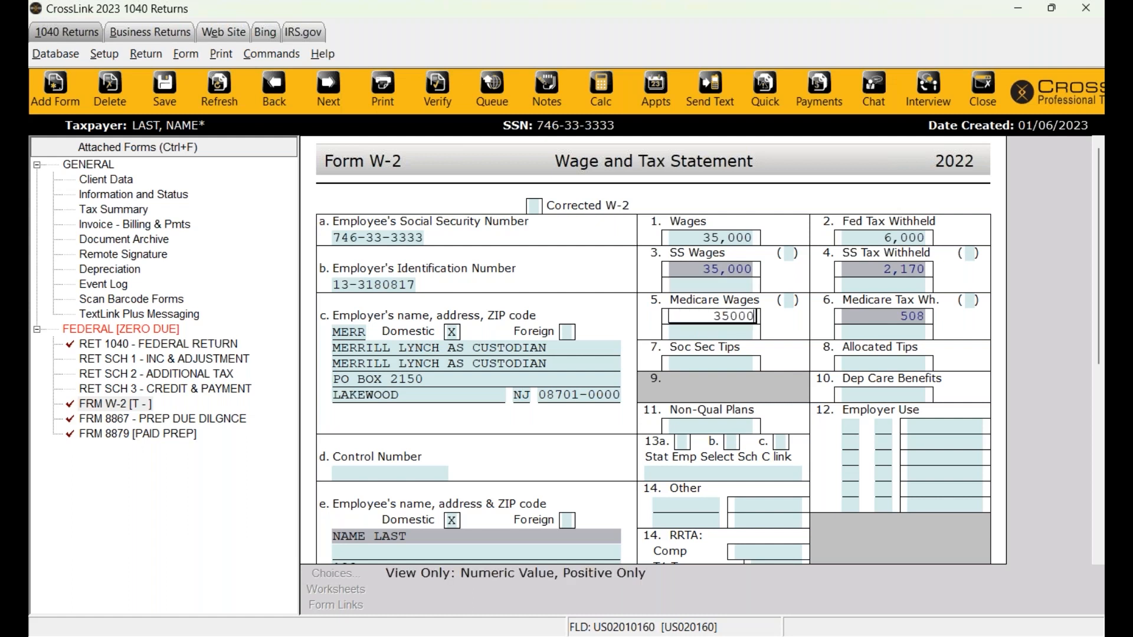
click(717, 333)
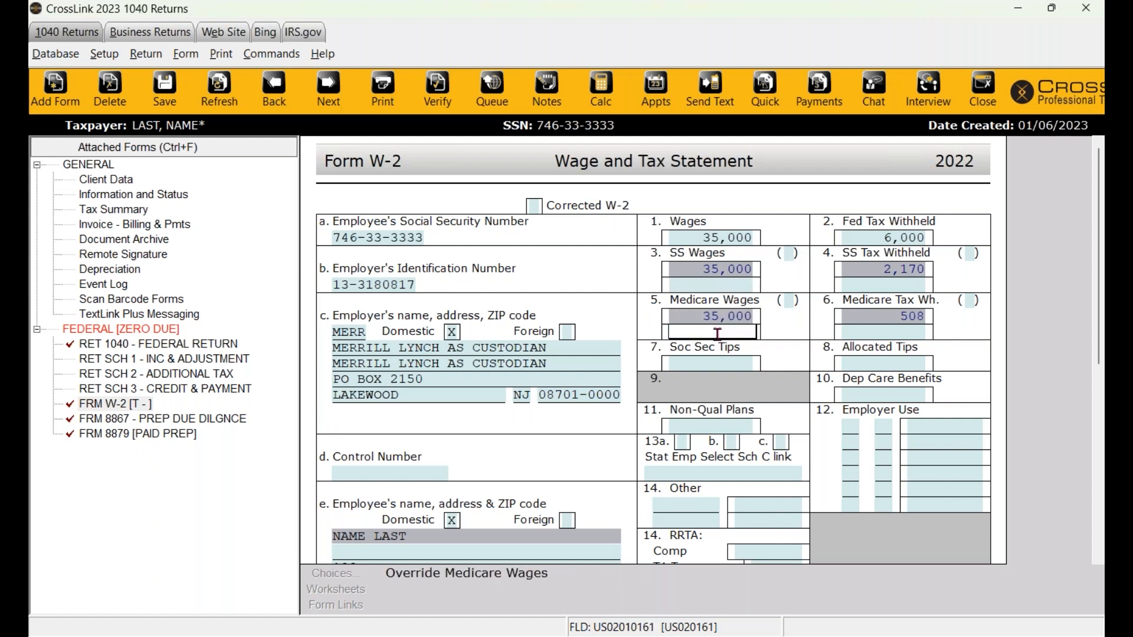
click(722, 319)
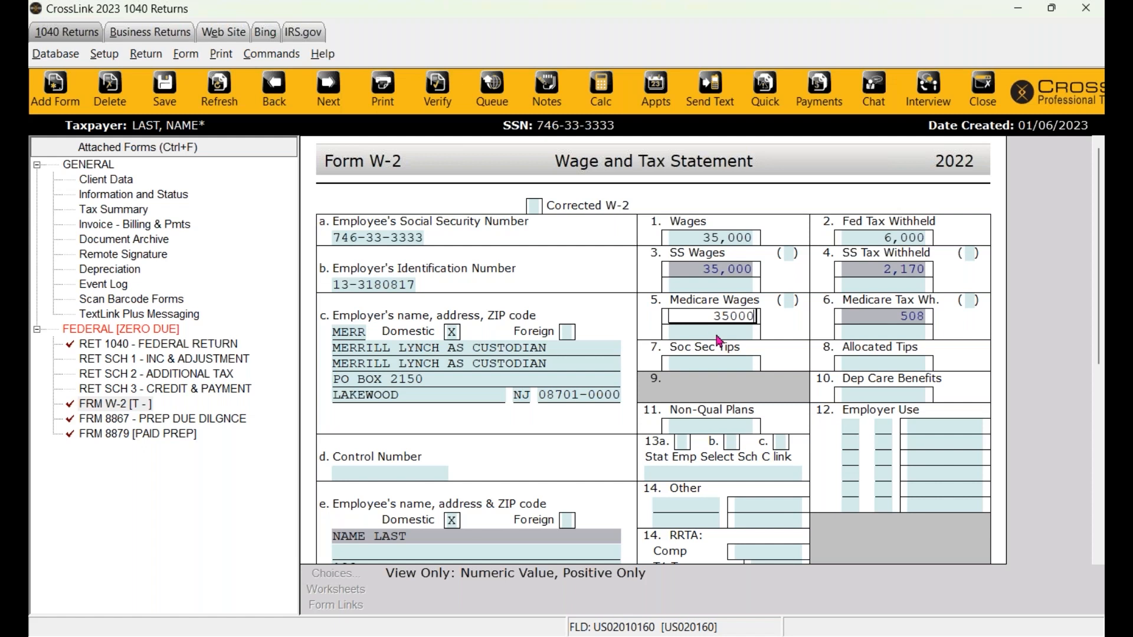
click(724, 277)
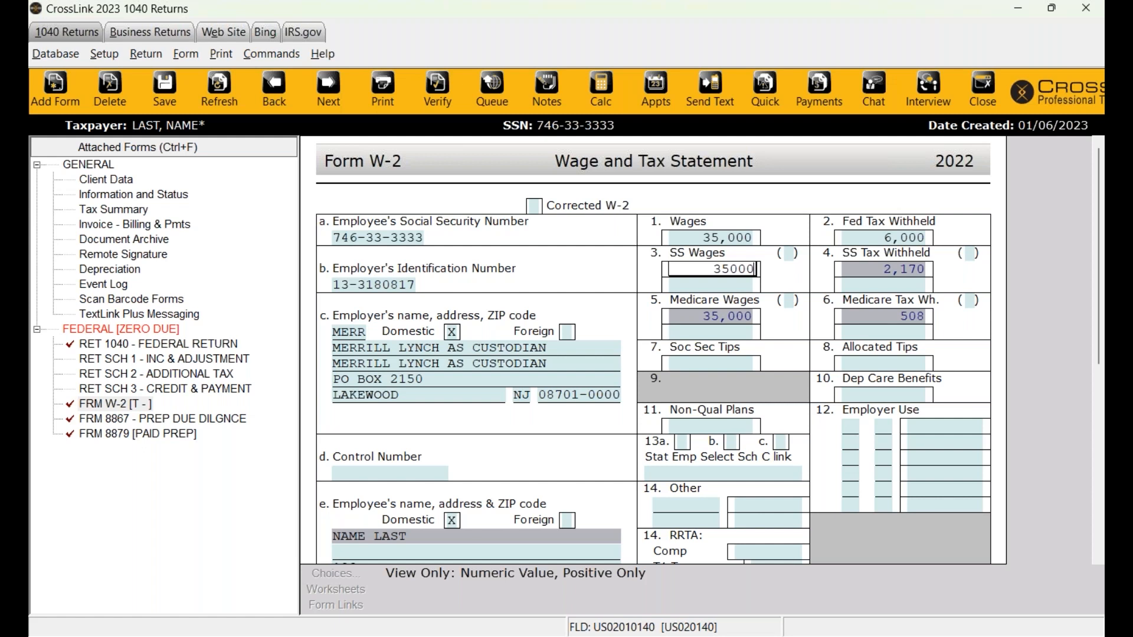
- Override Social Security wages to 34,000 so Social Security tax withheld becomes 2,108
key(Return)
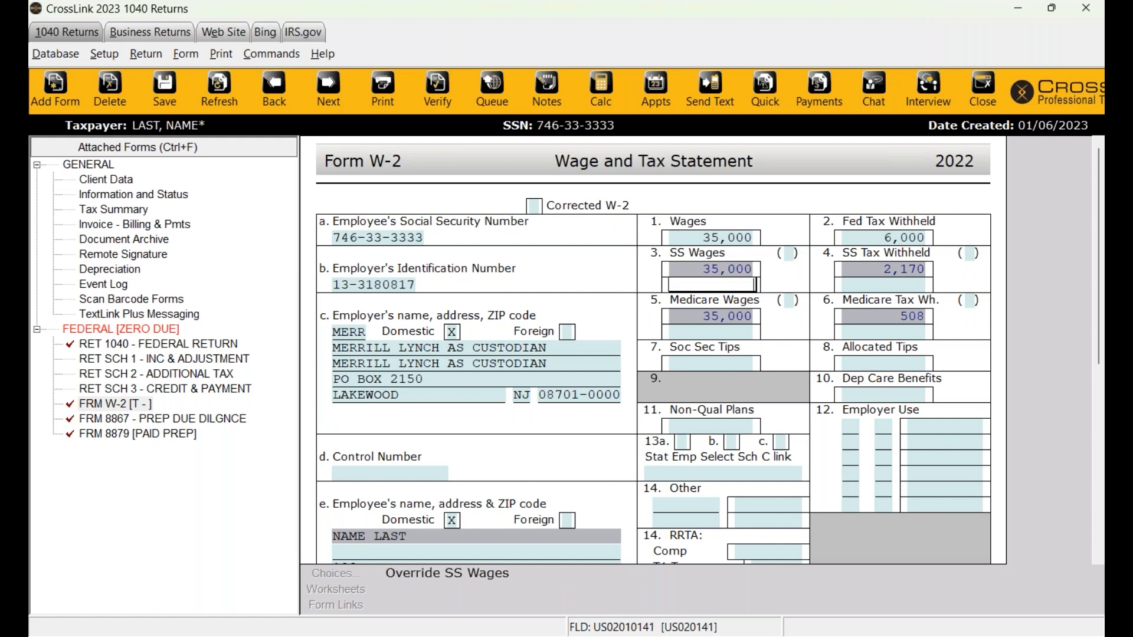
click(724, 270)
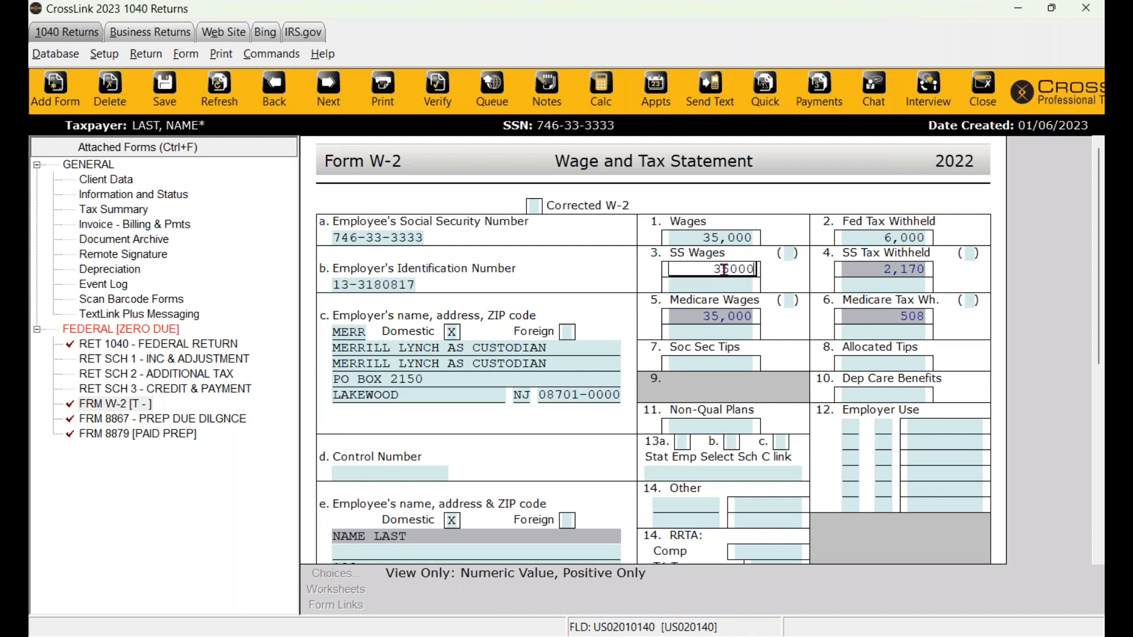
key(Return)
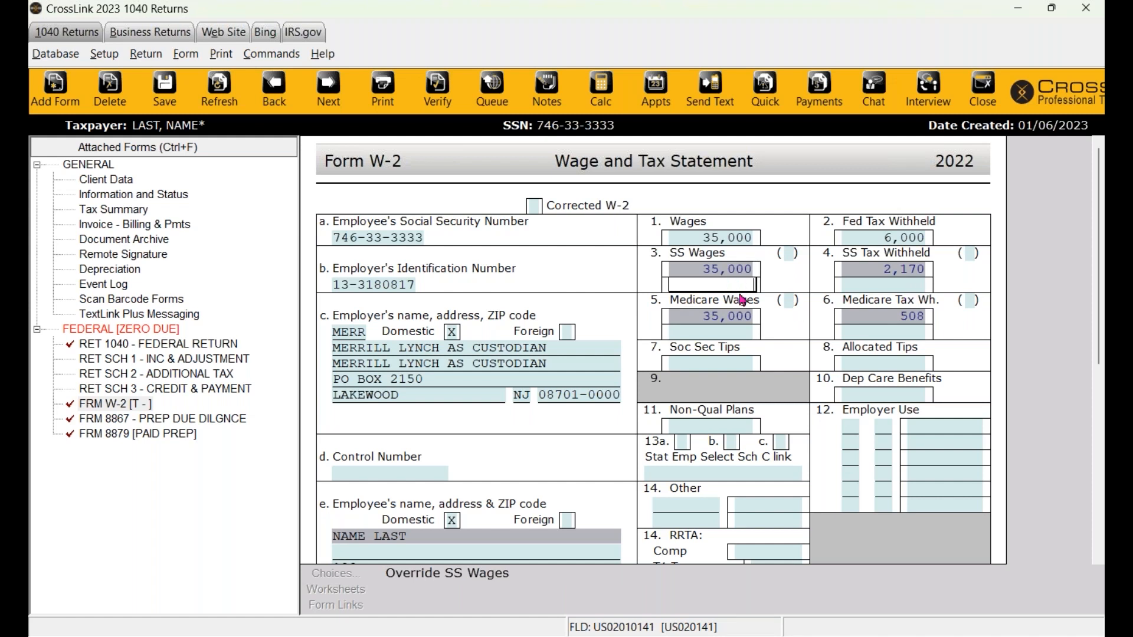
text(34000)
key(Tab)
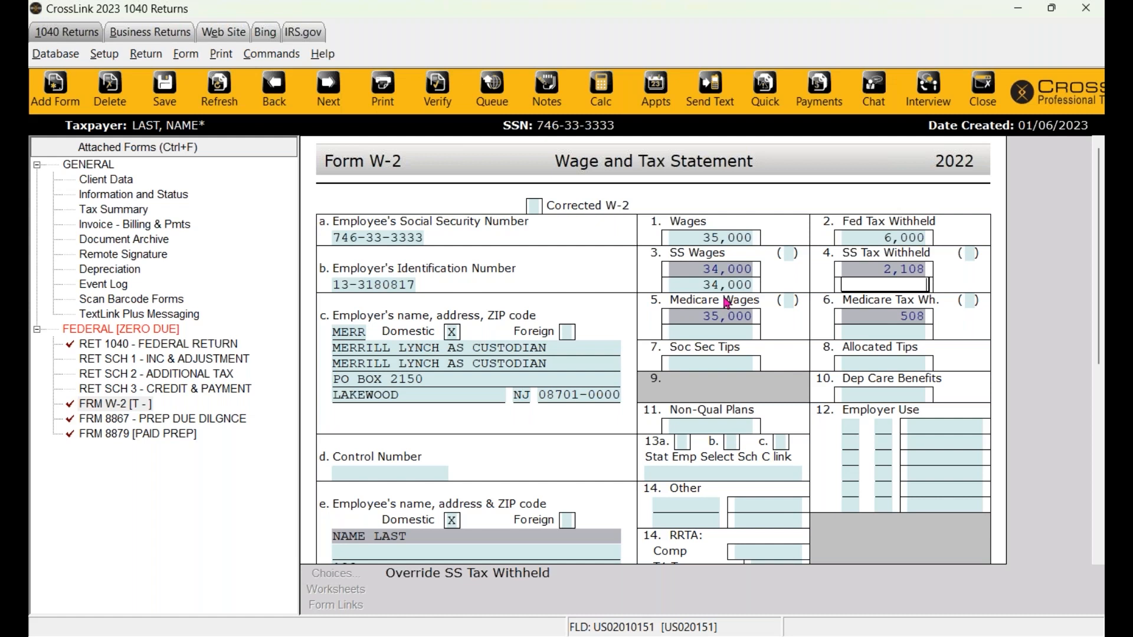
scroll(726, 303, down, 3)
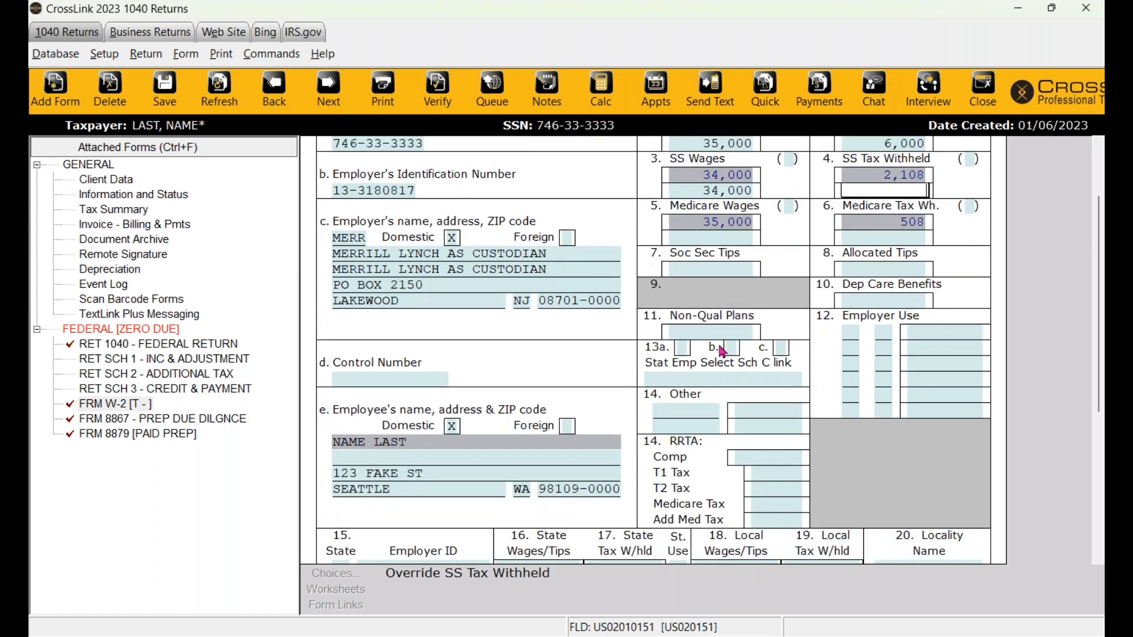
click(732, 330)
click(883, 303)
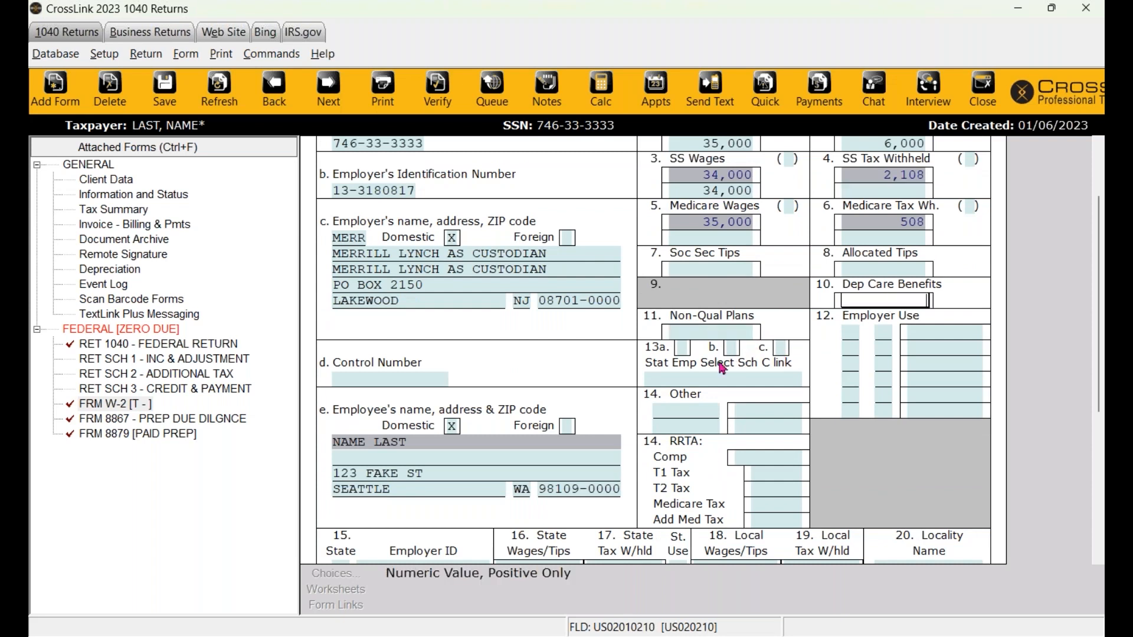
click(689, 358)
click(689, 379)
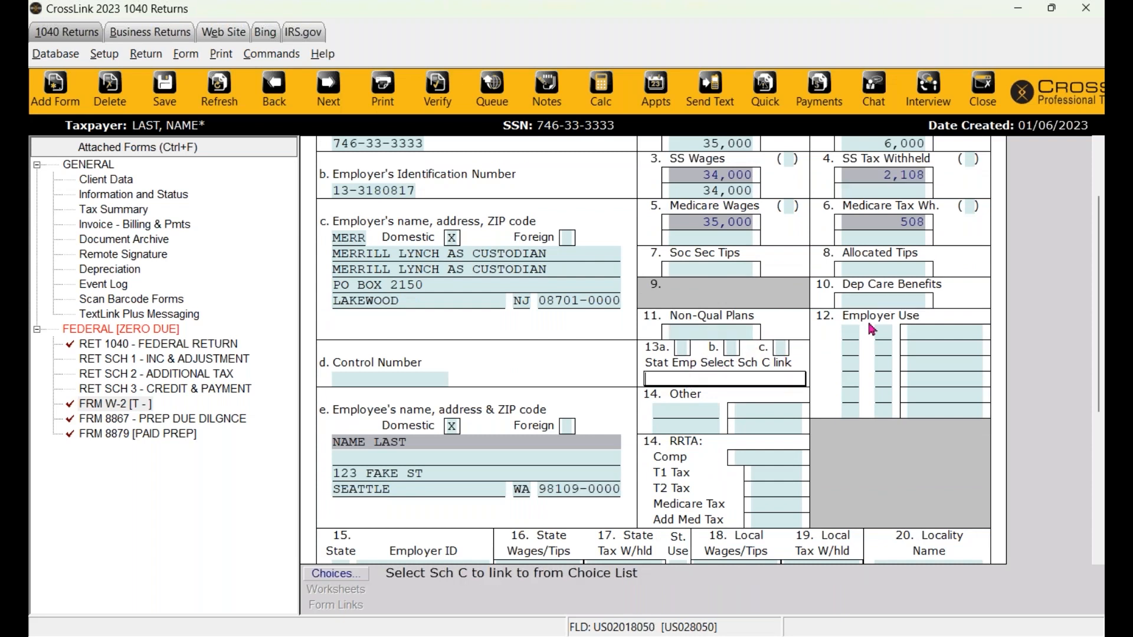
click(857, 334)
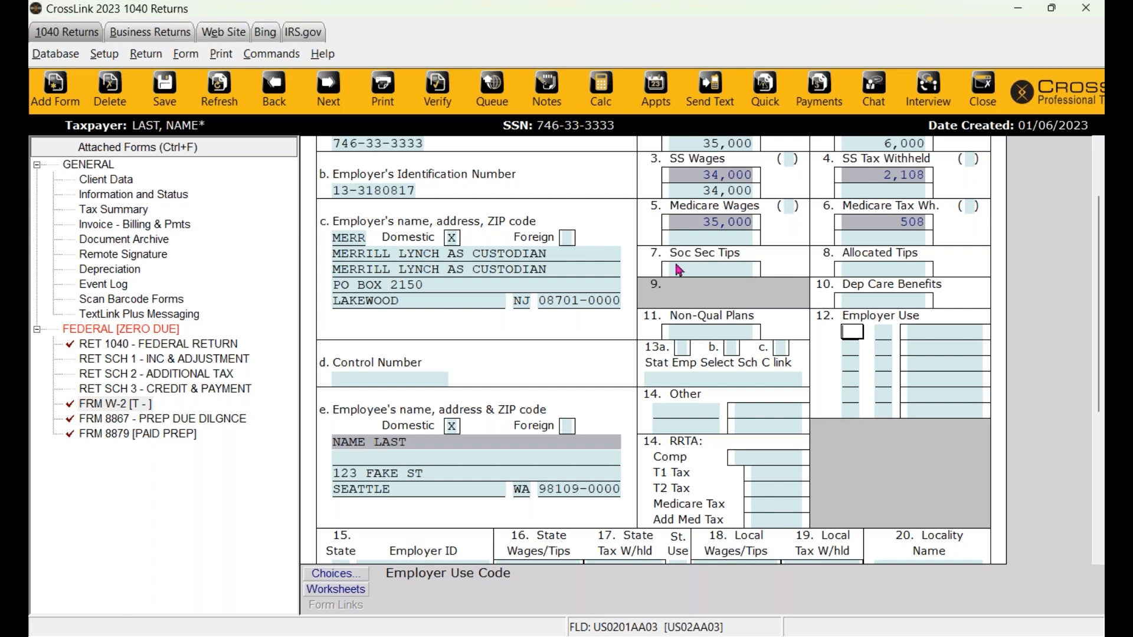
scroll(761, 356, down, 5)
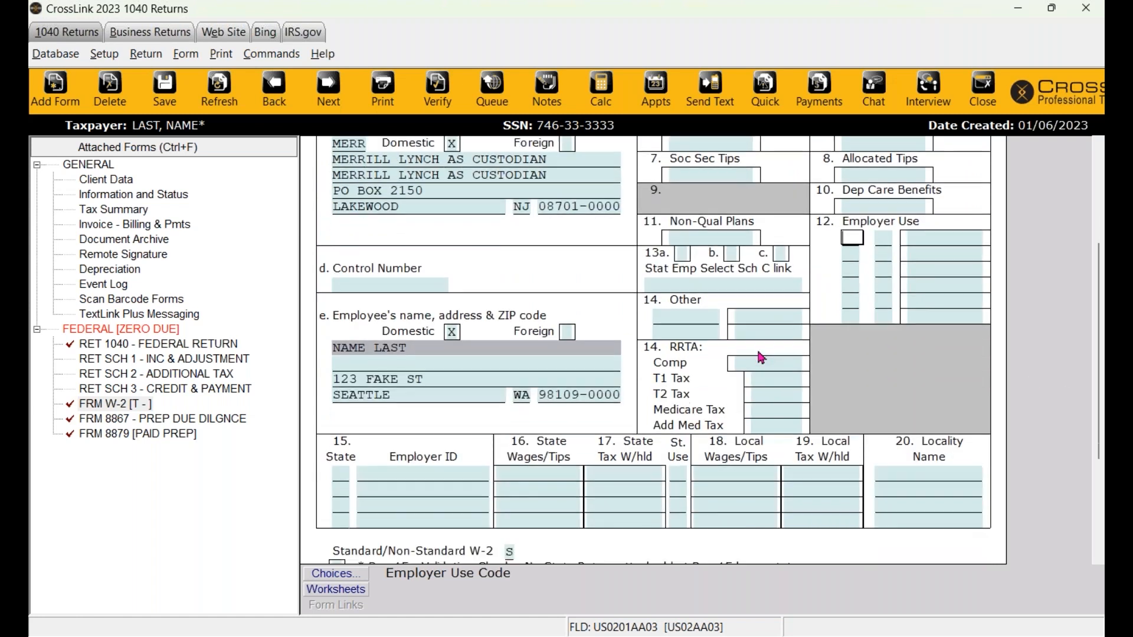
click(345, 414)
key(shift+Tab)
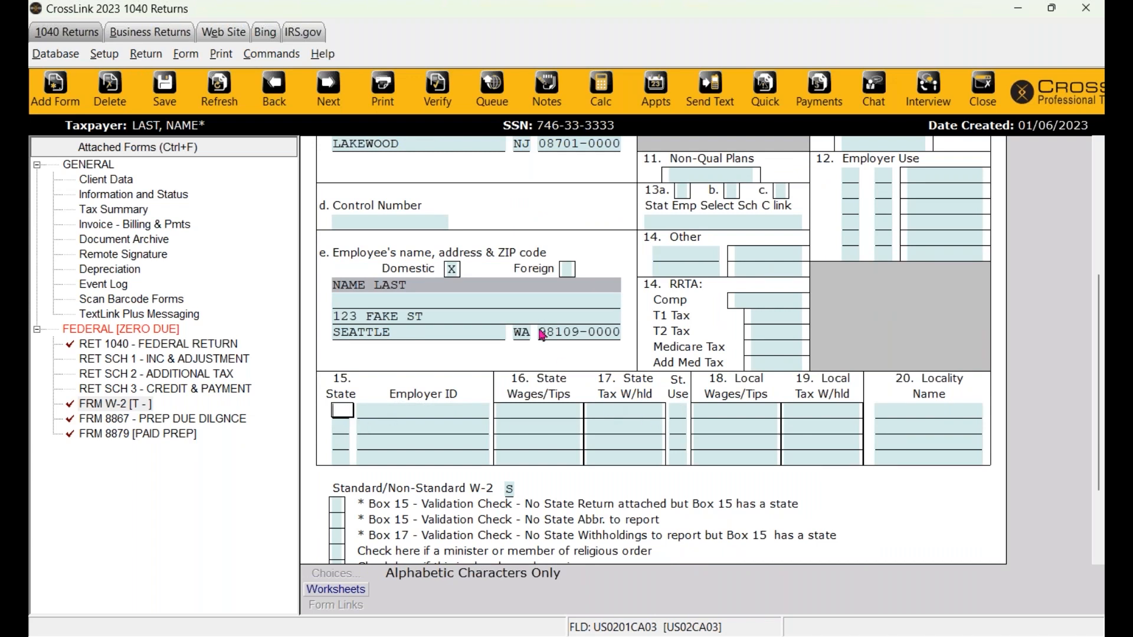
scroll(572, 372, up, 4)
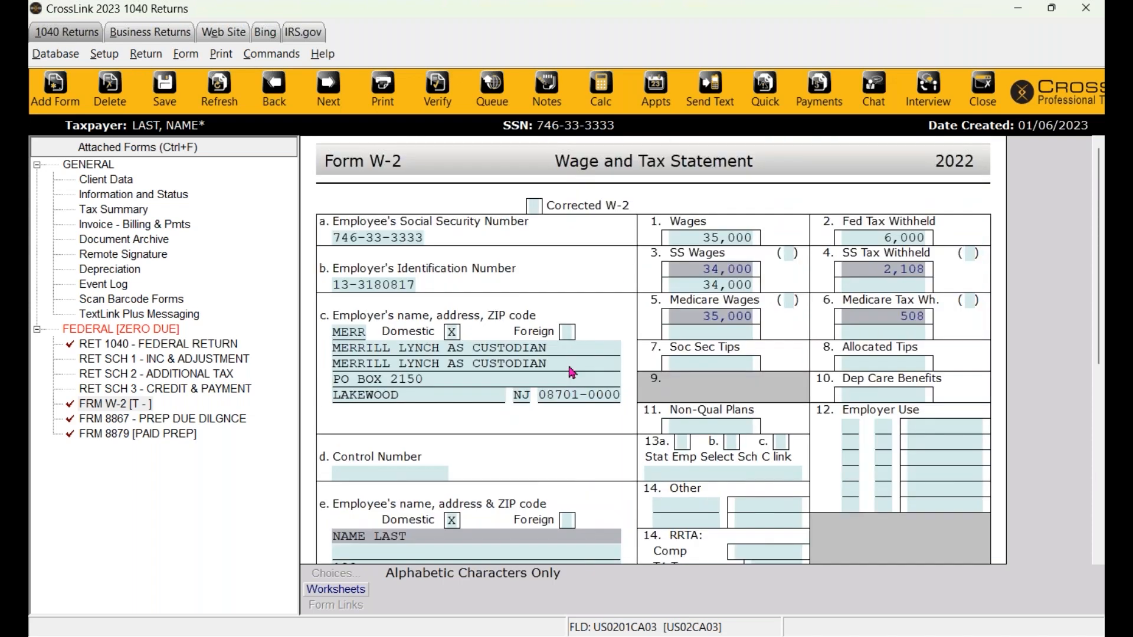
scroll(572, 371, down, 4)
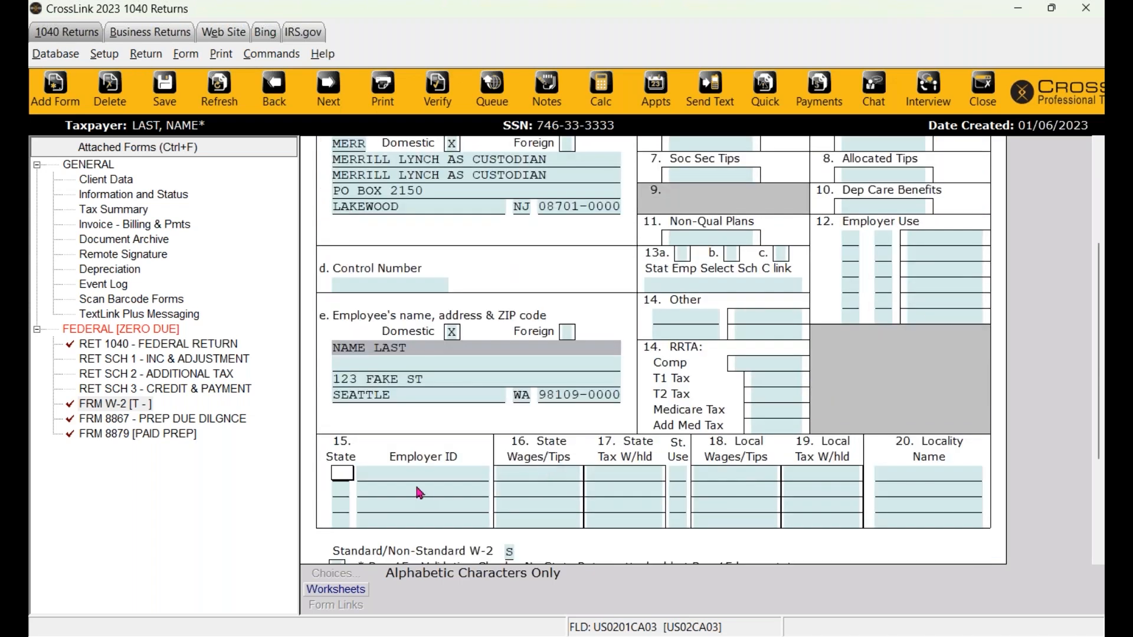
scroll(767, 354, up, 3)
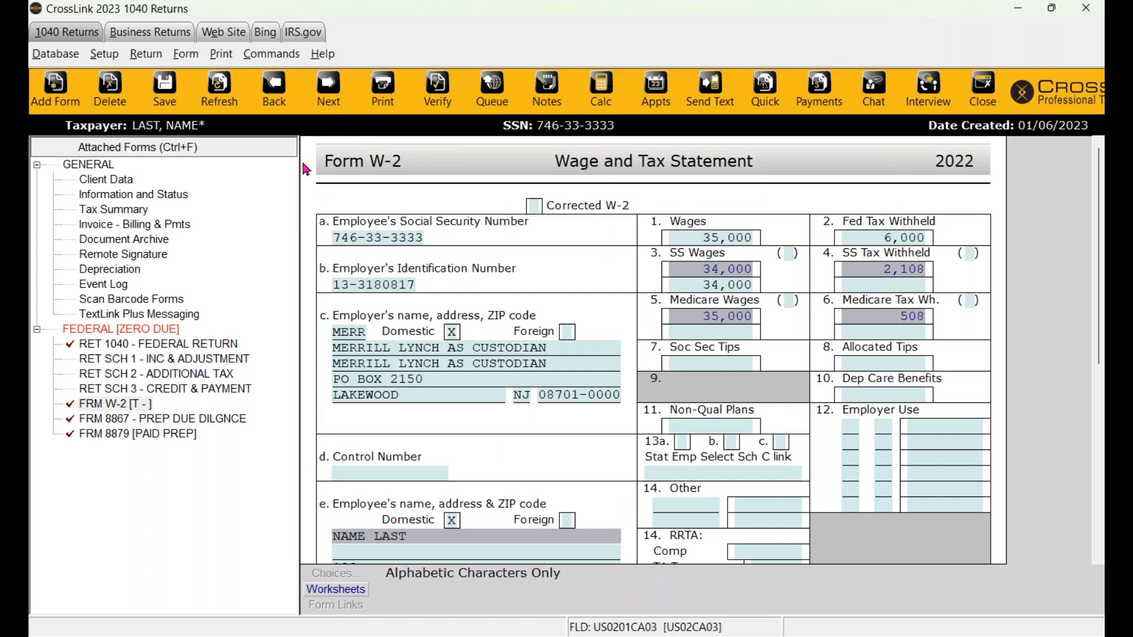
- Refresh the return to recalculate it to a $7,771 refund
click(219, 88)
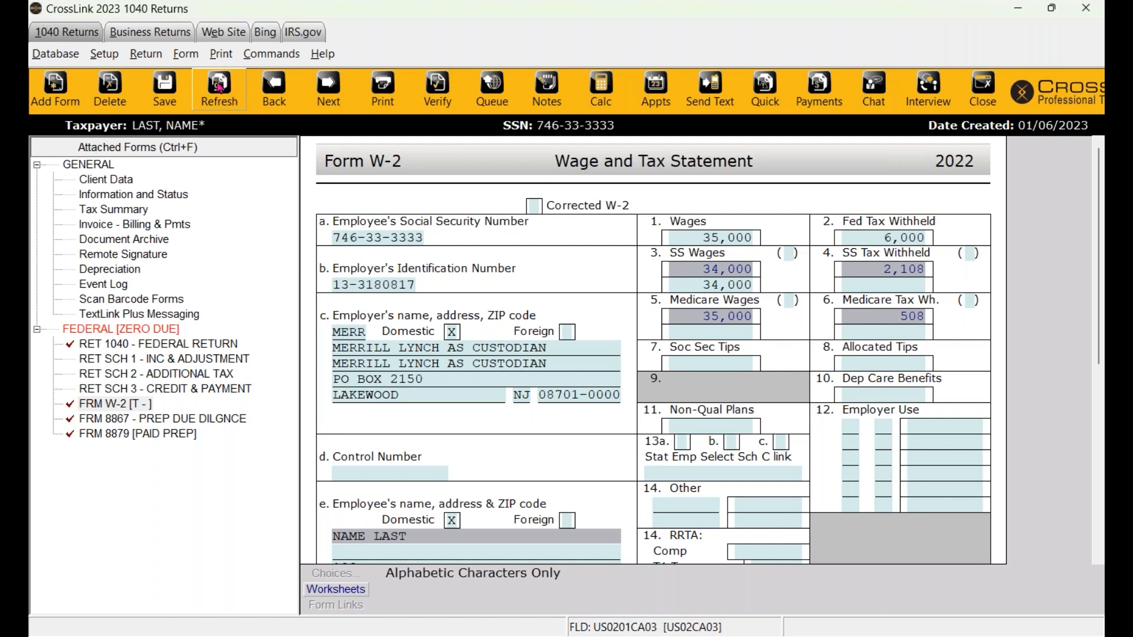
click(224, 107)
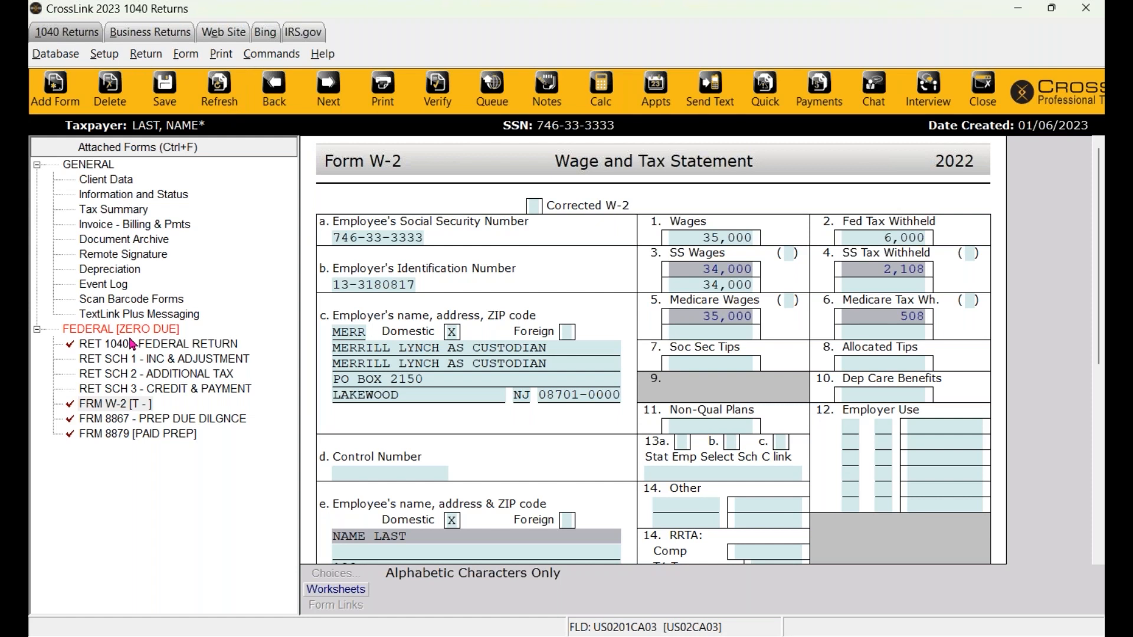
click(217, 100)
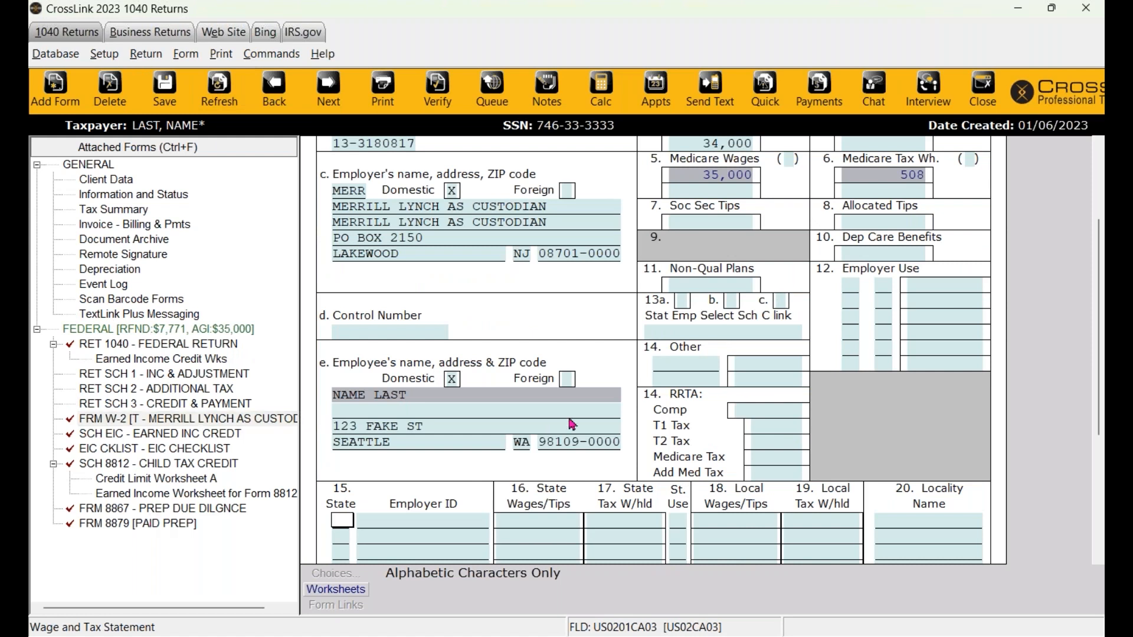
- Check the newly added Schedule EIC, Schedule 8812 and Form 8867, then bring up All Forms & Schedules
scroll(748, 255, up, 3)
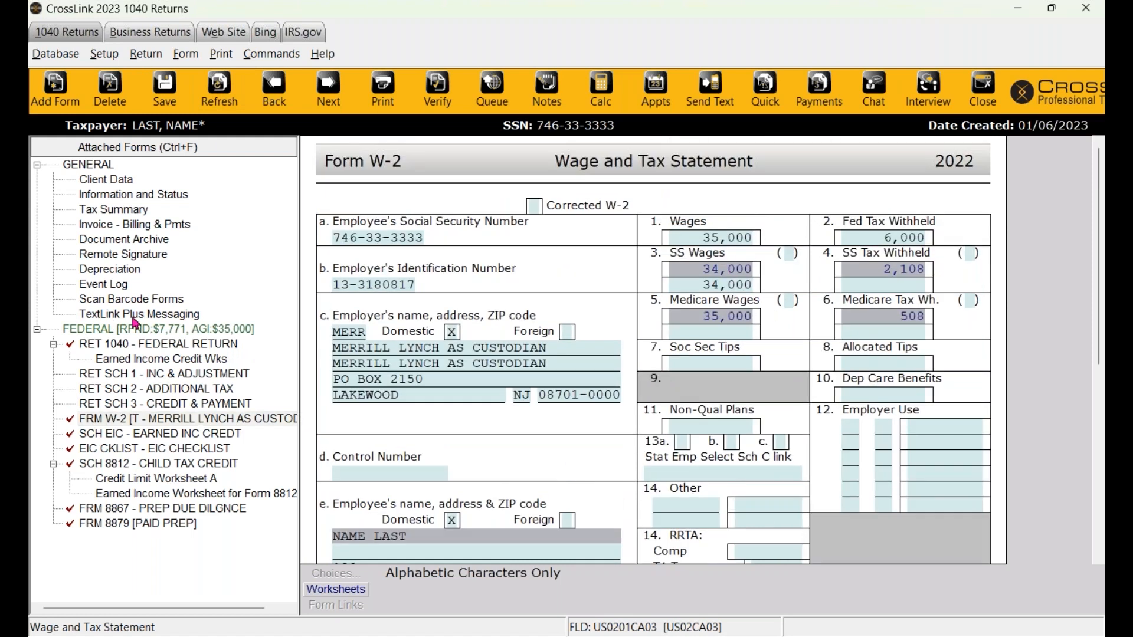
click(149, 436)
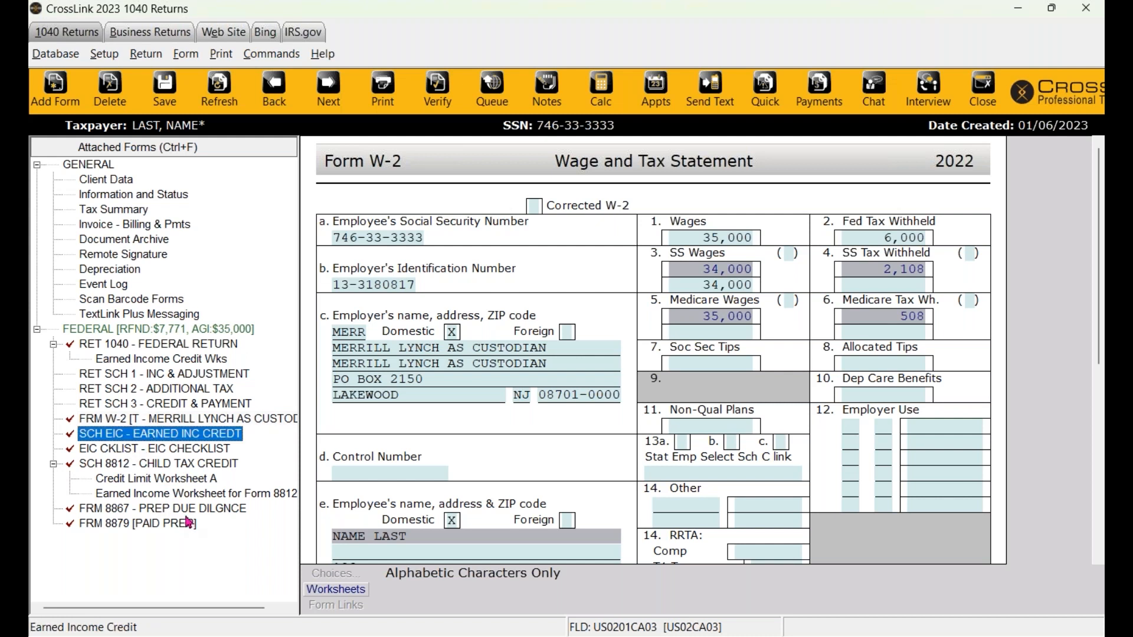
click(161, 463)
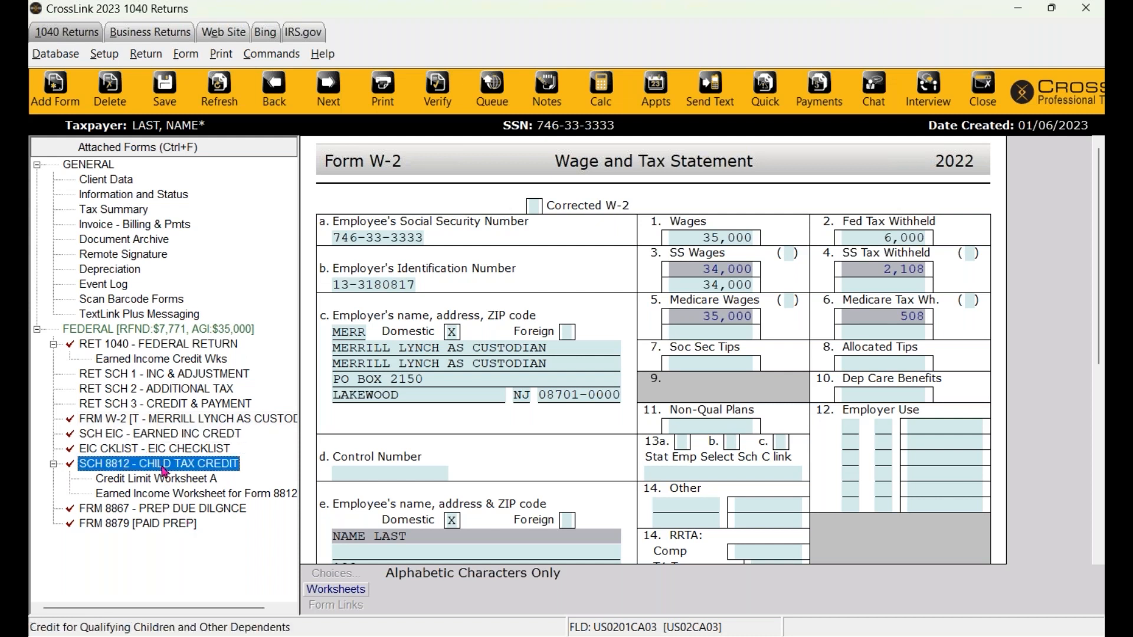
click(132, 511)
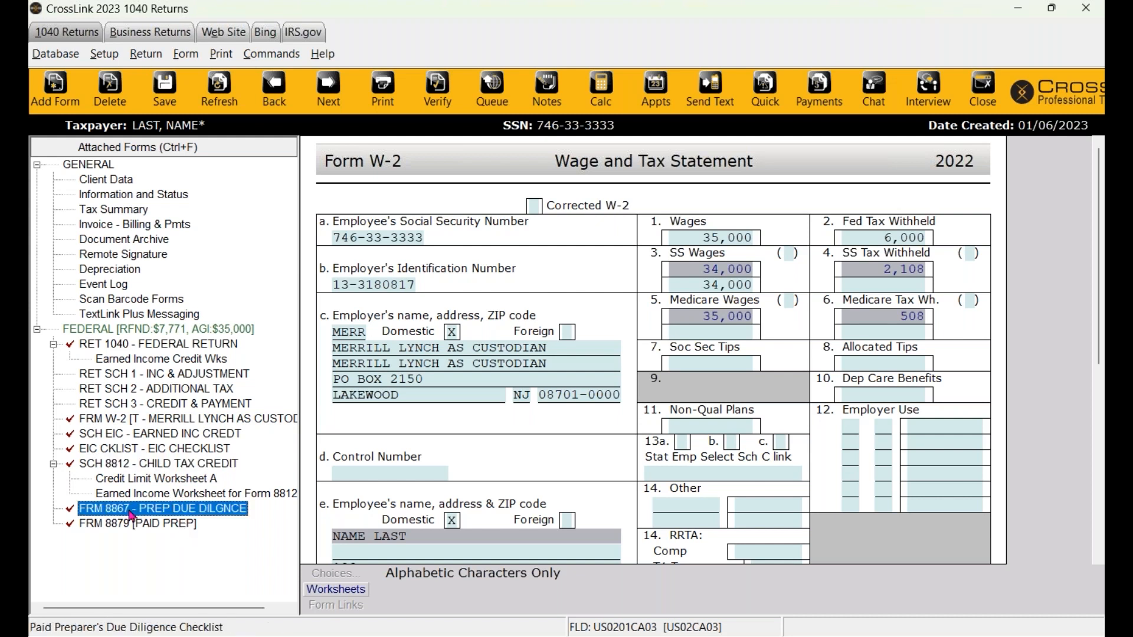
click(137, 467)
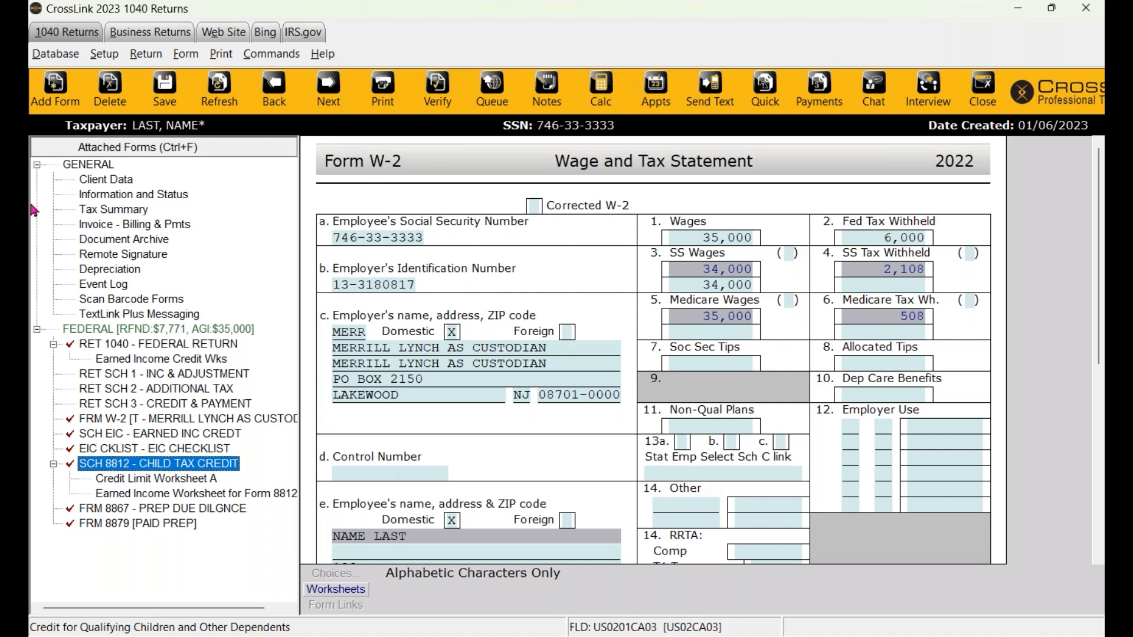
click(54, 88)
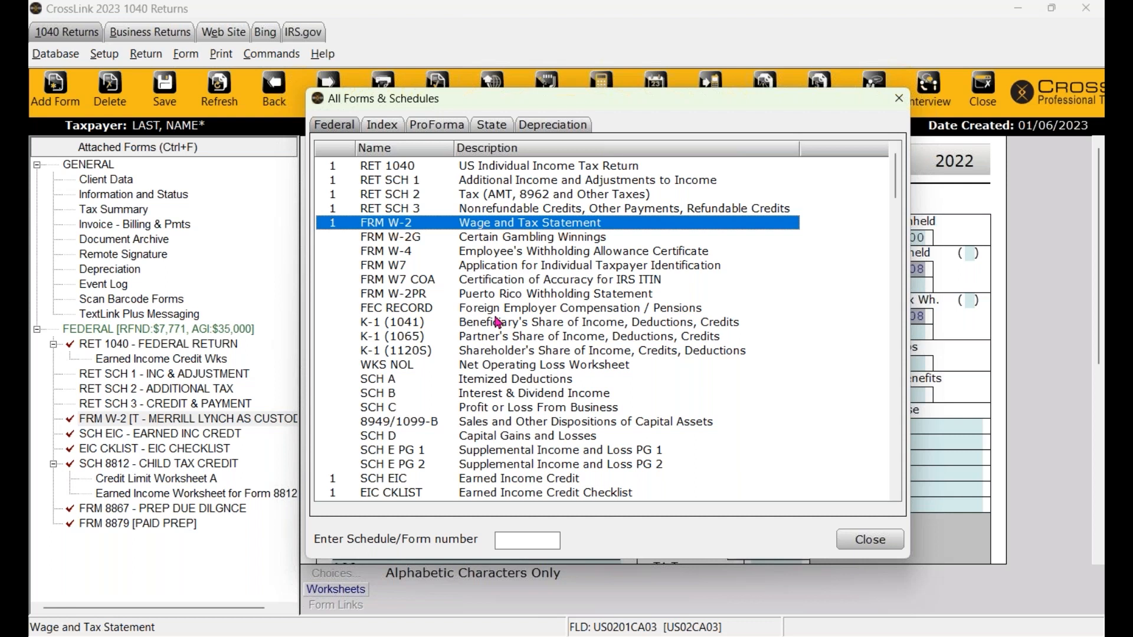
- Close the forms list and open Form 8879 [PAID PREP] showing the $7,771 refund
click(899, 98)
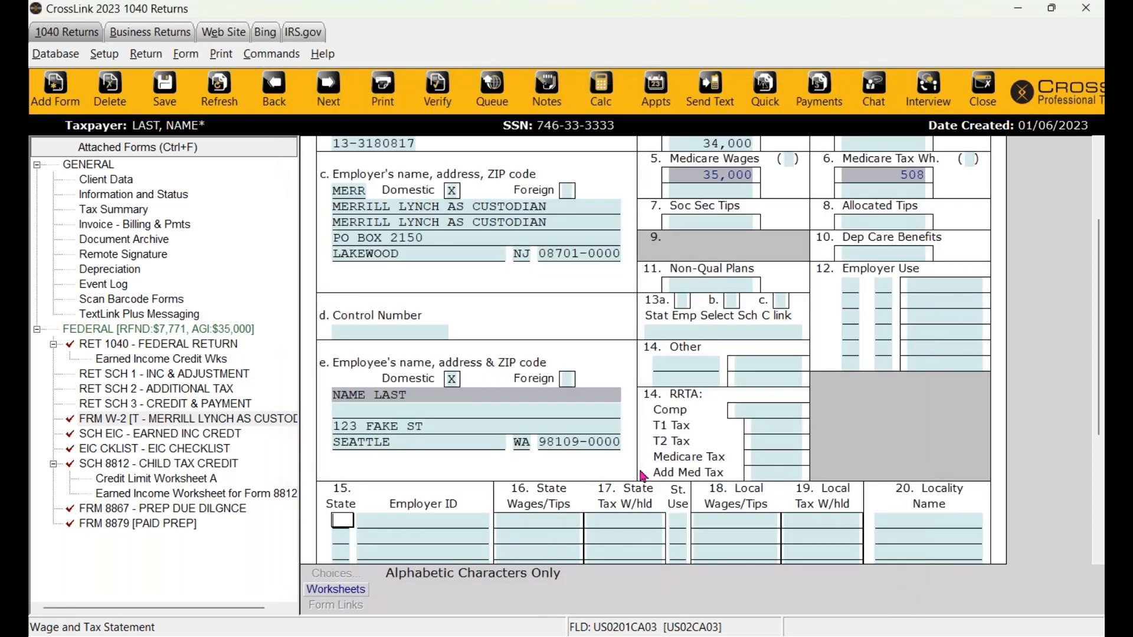
click(129, 333)
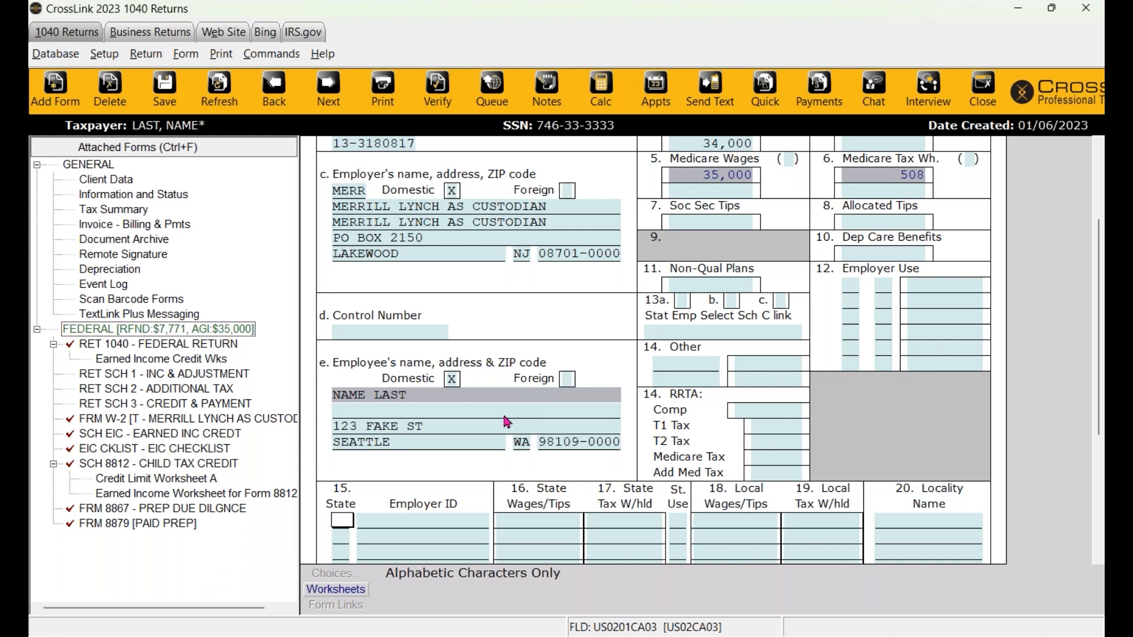
click(159, 527)
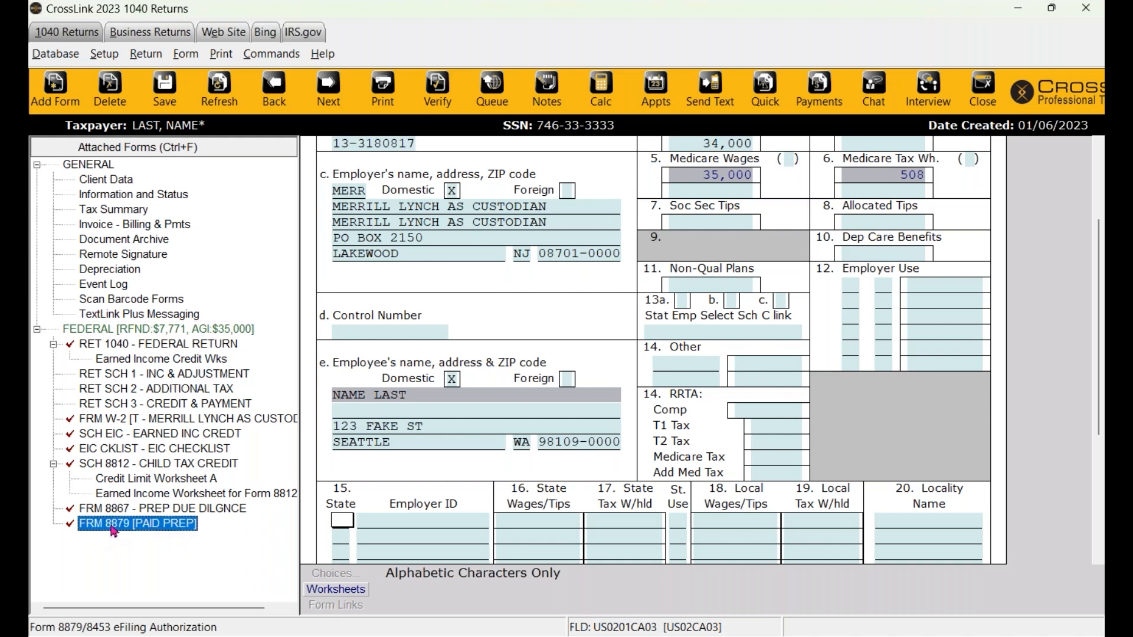
double_click(112, 527)
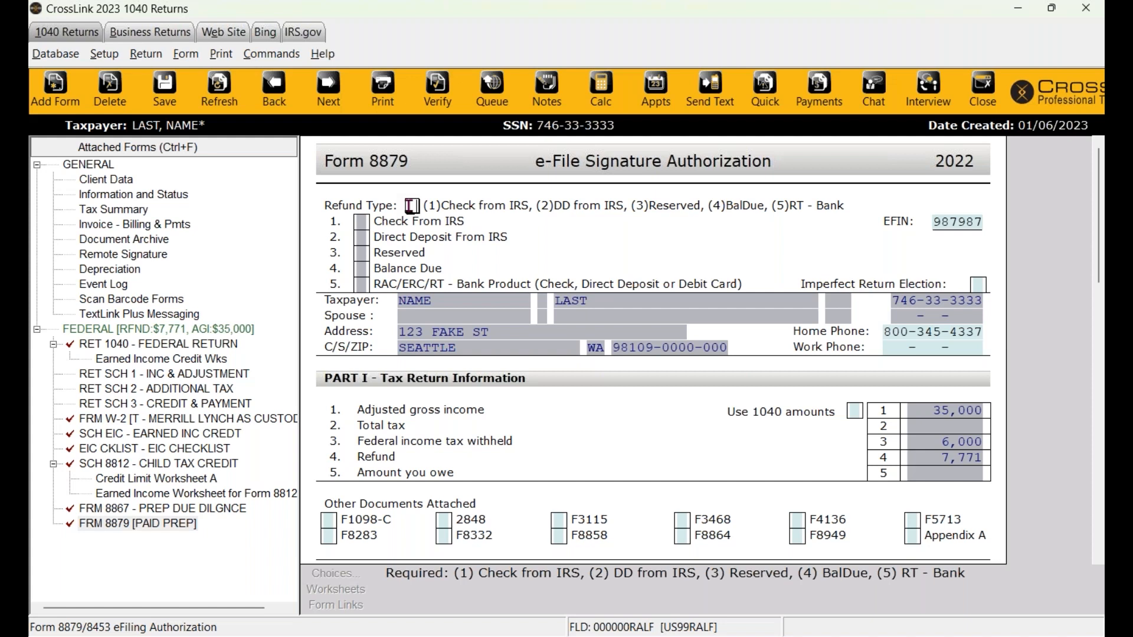
- Enter refund type 5 (RT bank product) on Form 8879, then review the W-2 and return to Refund Type
text(5)
key(Return)
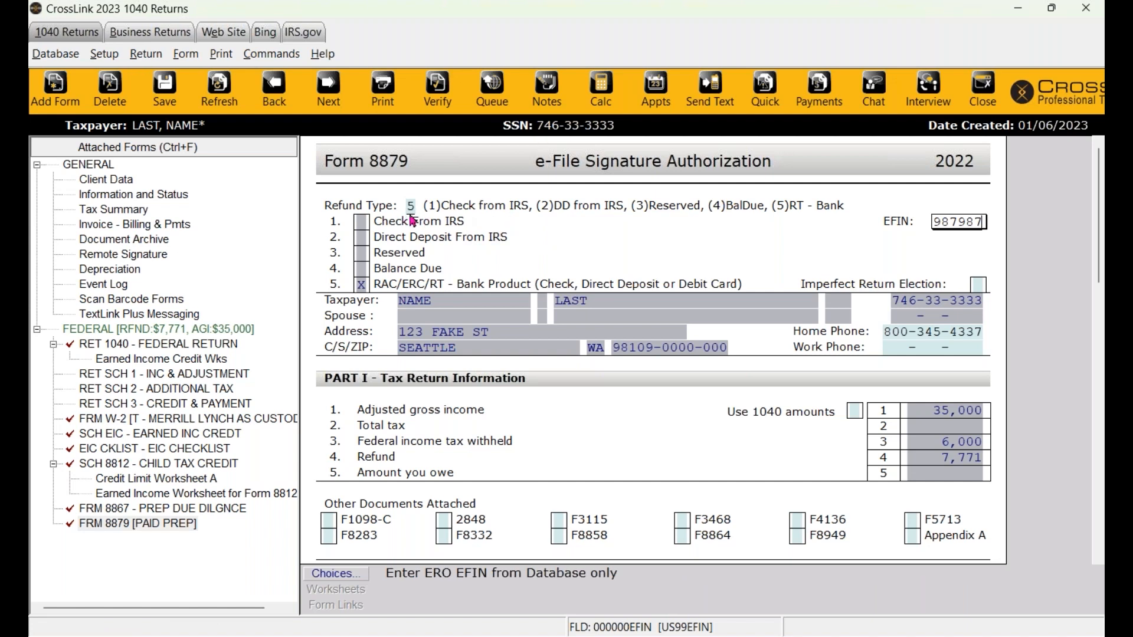
click(121, 420)
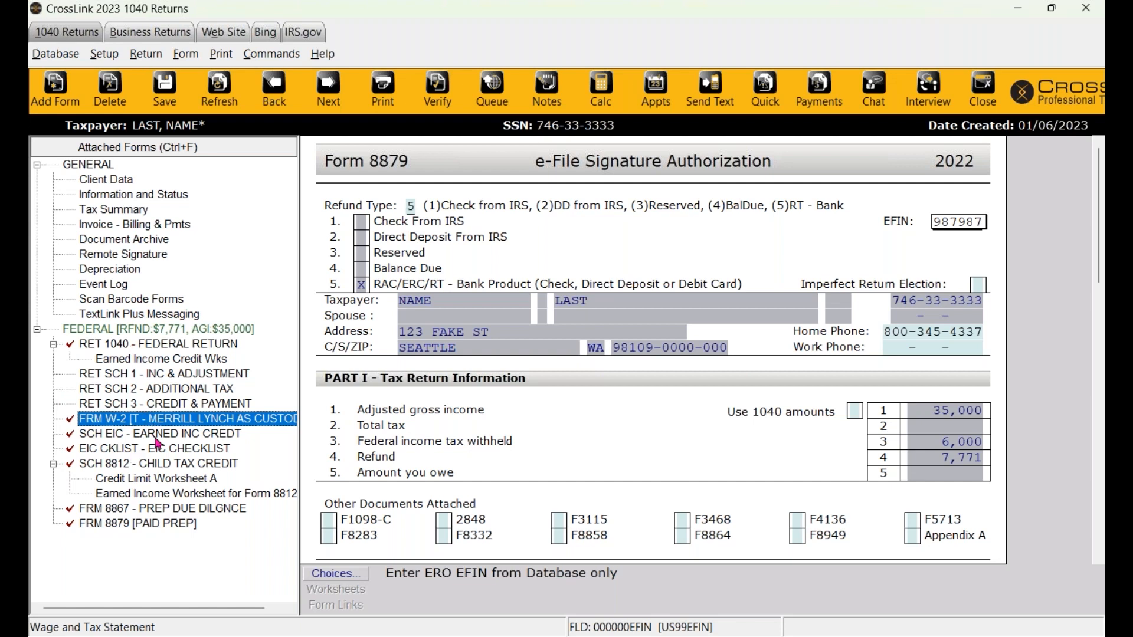
double_click(147, 415)
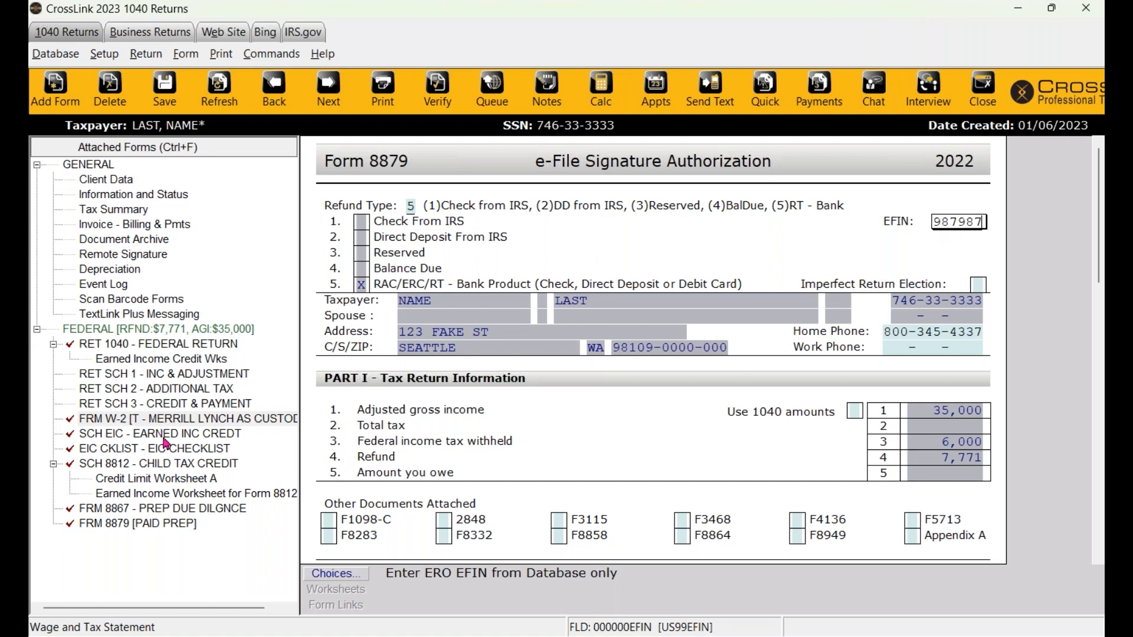
click(410, 206)
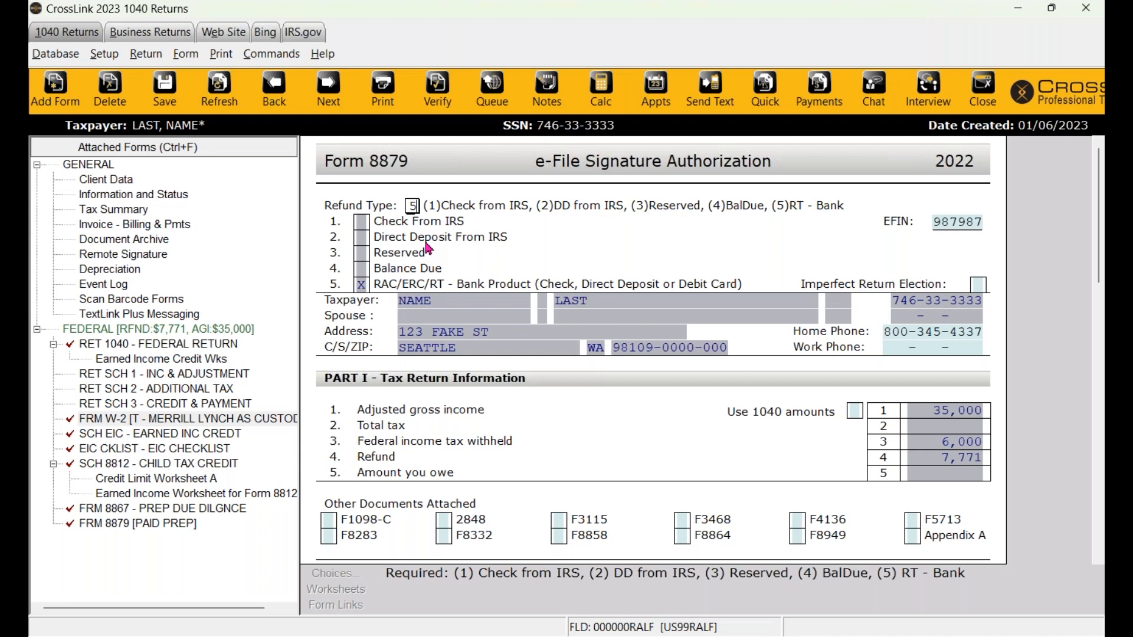
click(102, 231)
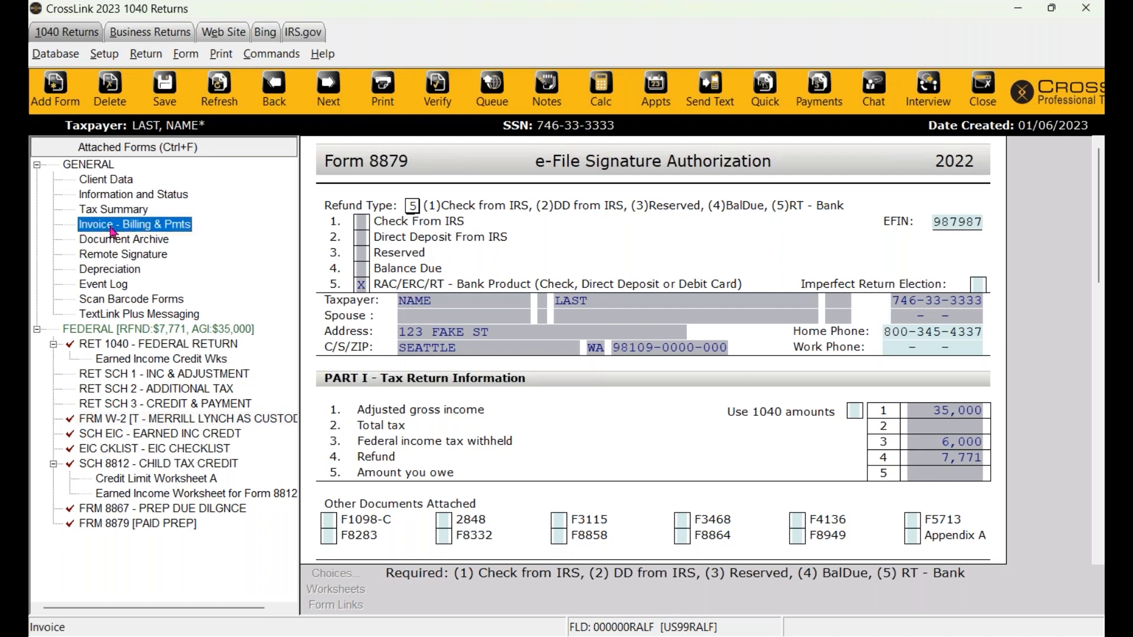
- Open the client Invoice and check the itemized charges: RET 1040 at 150.00 and W-2 at 100.00
double_click(115, 232)
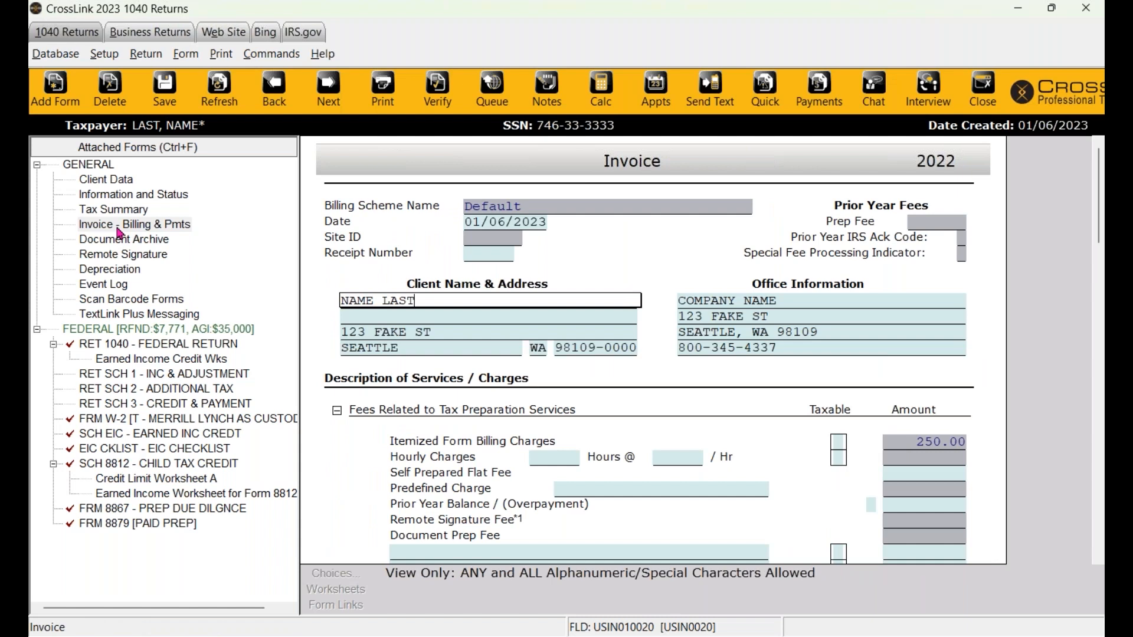
scroll(544, 400, down, 3)
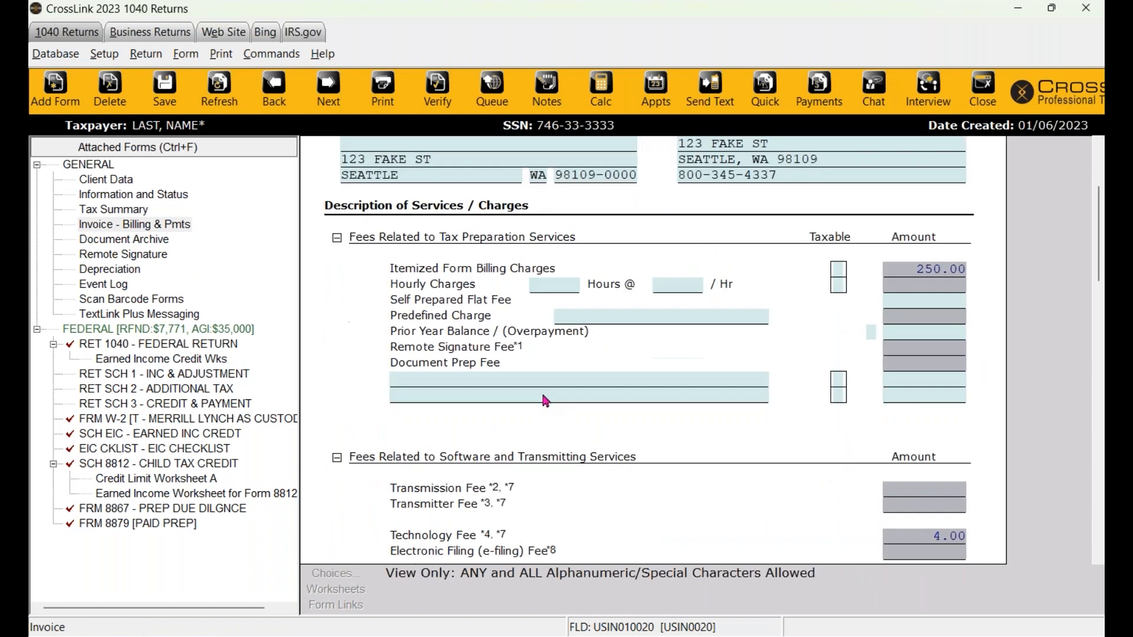
scroll(542, 390, down, 5)
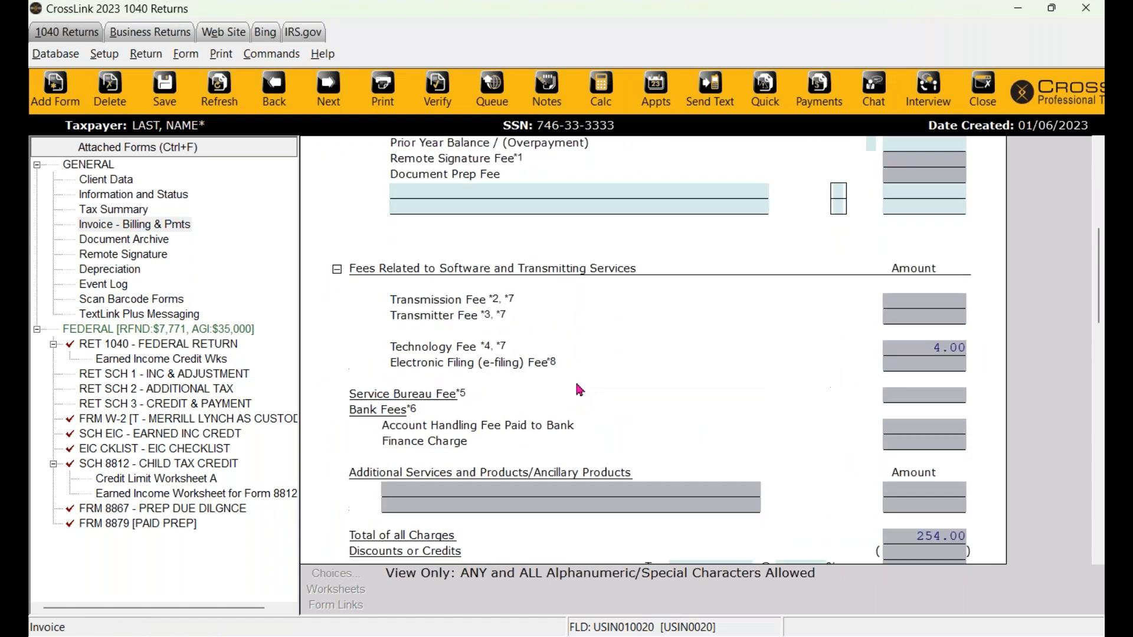
scroll(579, 390, down, 9)
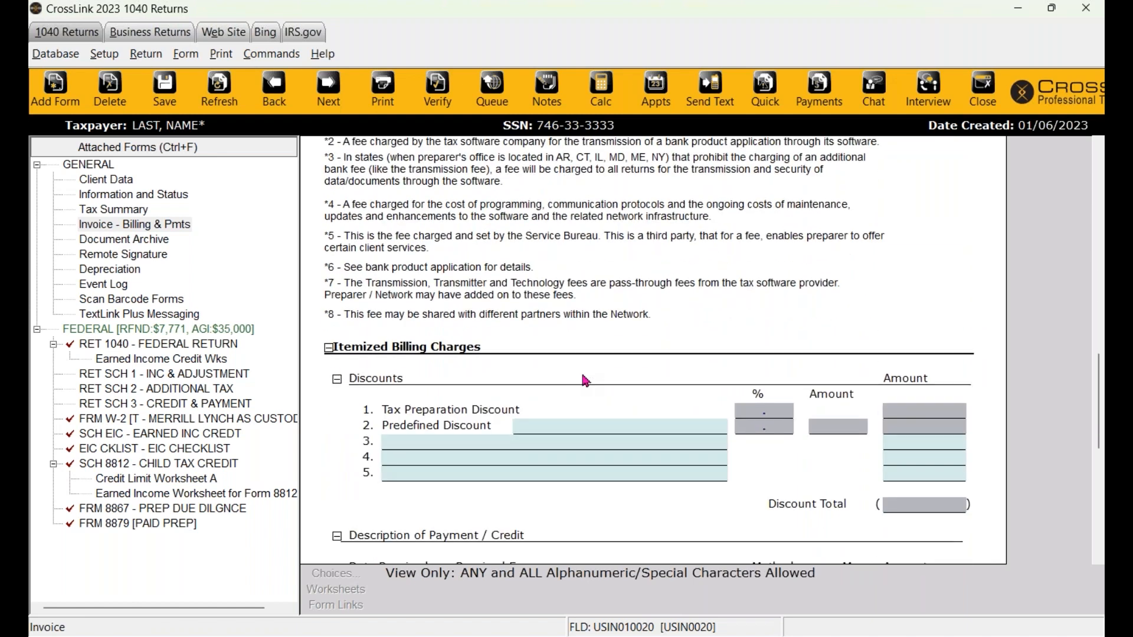
scroll(582, 376, down, 5)
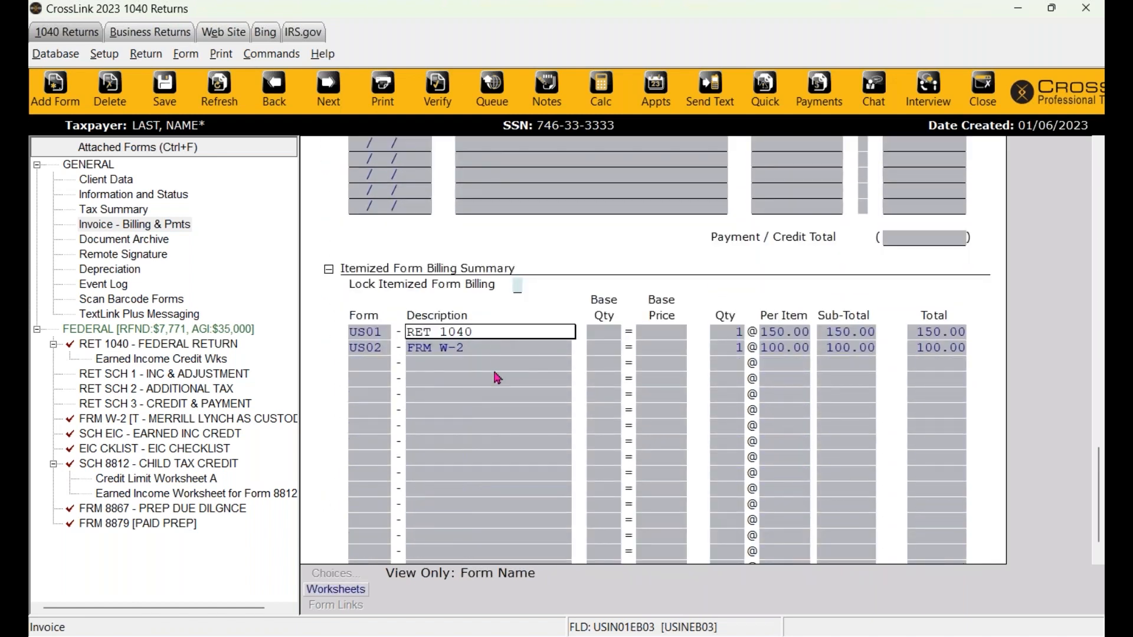
click(808, 335)
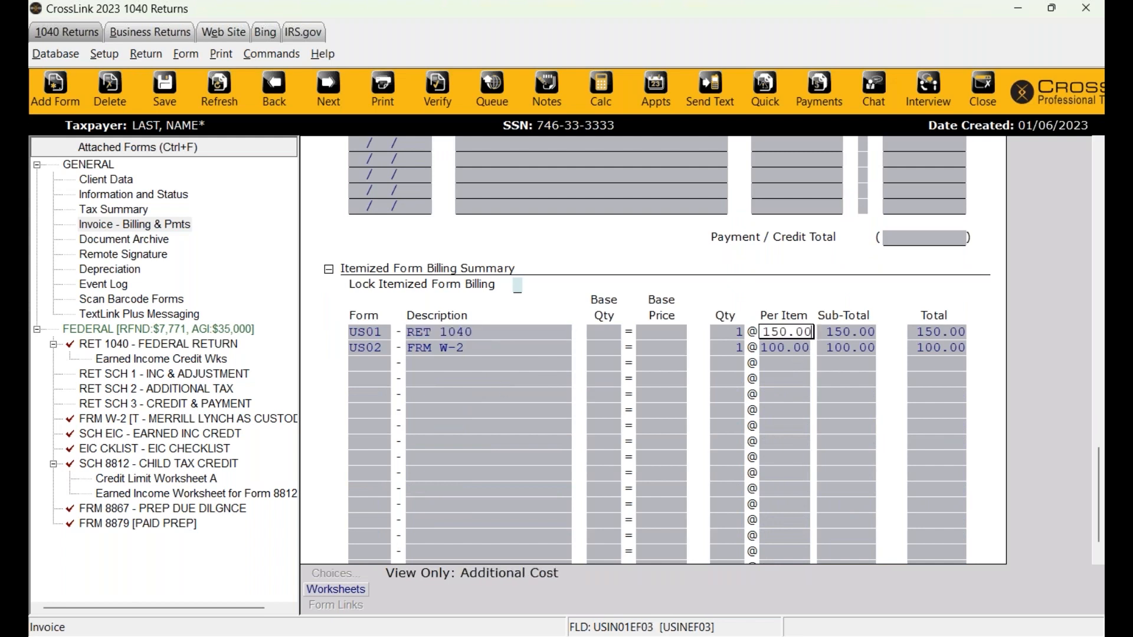
click(808, 349)
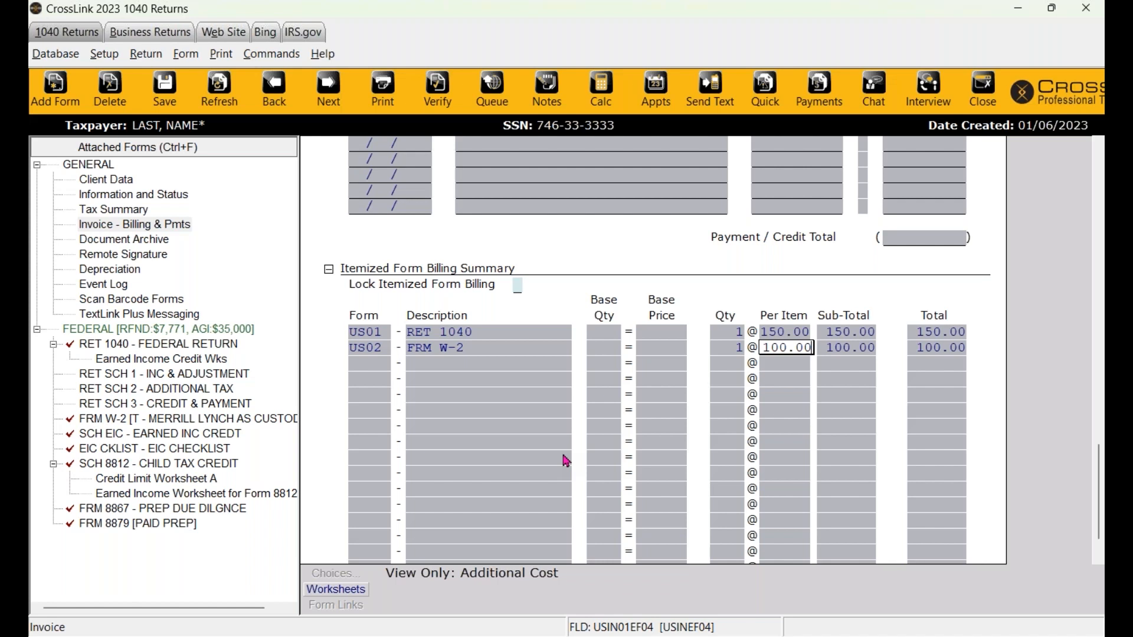
scroll(565, 460, up, 10)
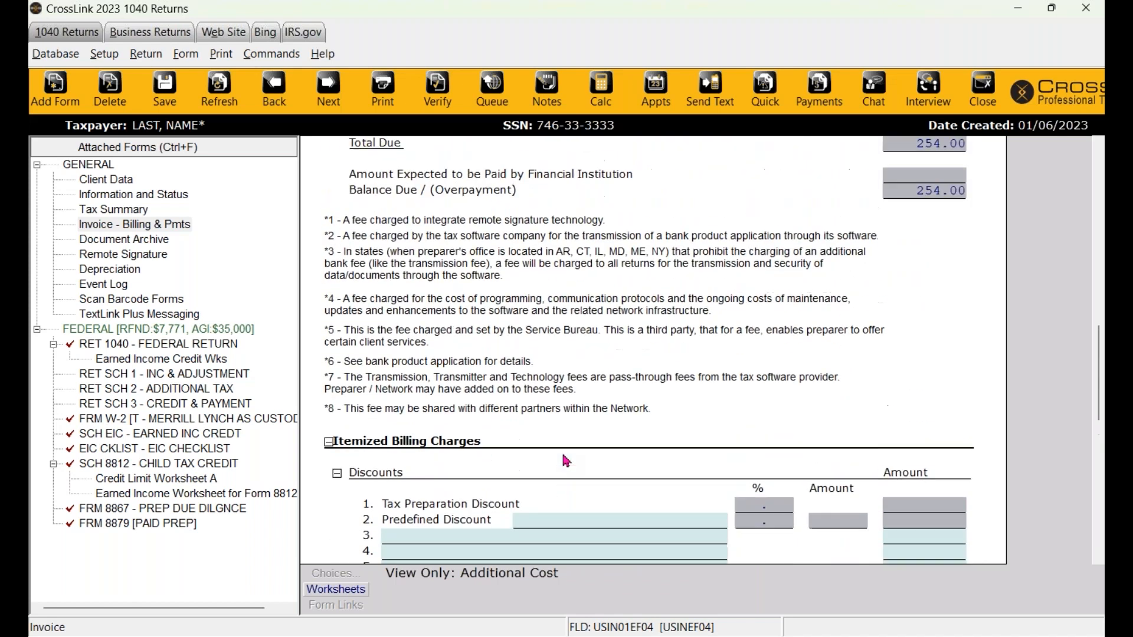
scroll(564, 457, up, 10)
click(112, 55)
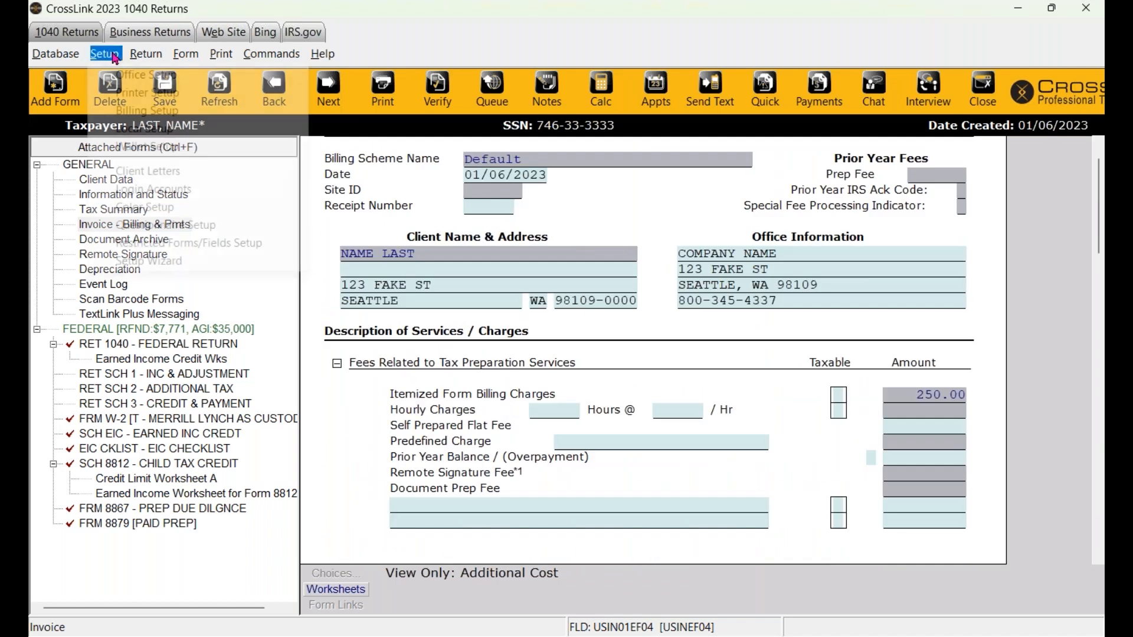
- Return to the invoice and select a blank service charge description line
click(703, 375)
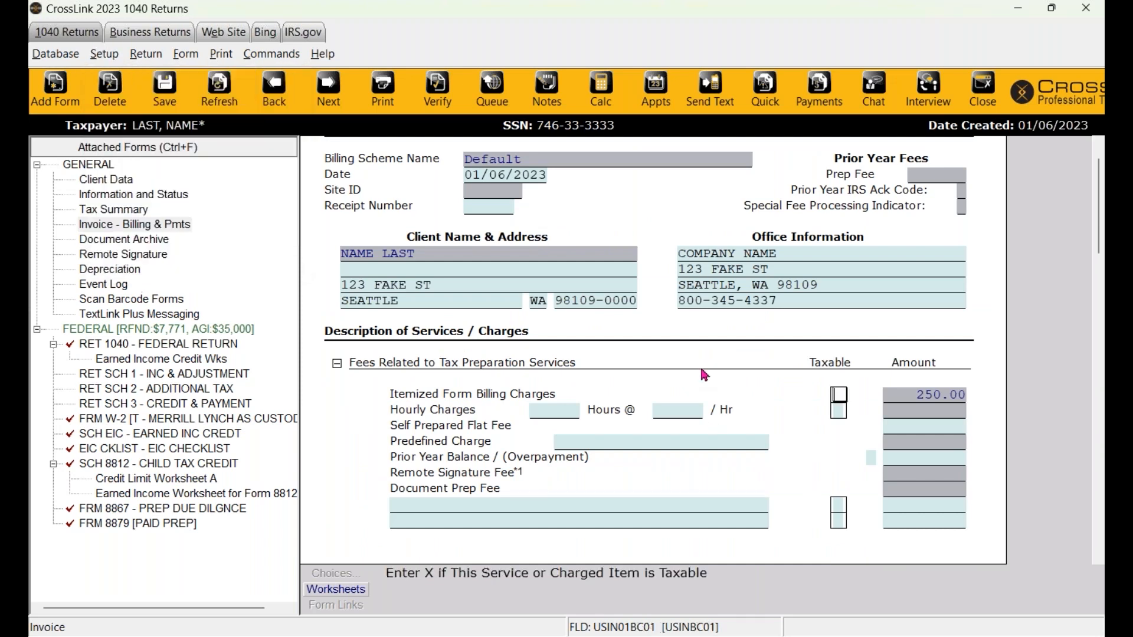
scroll(701, 370, down, 1)
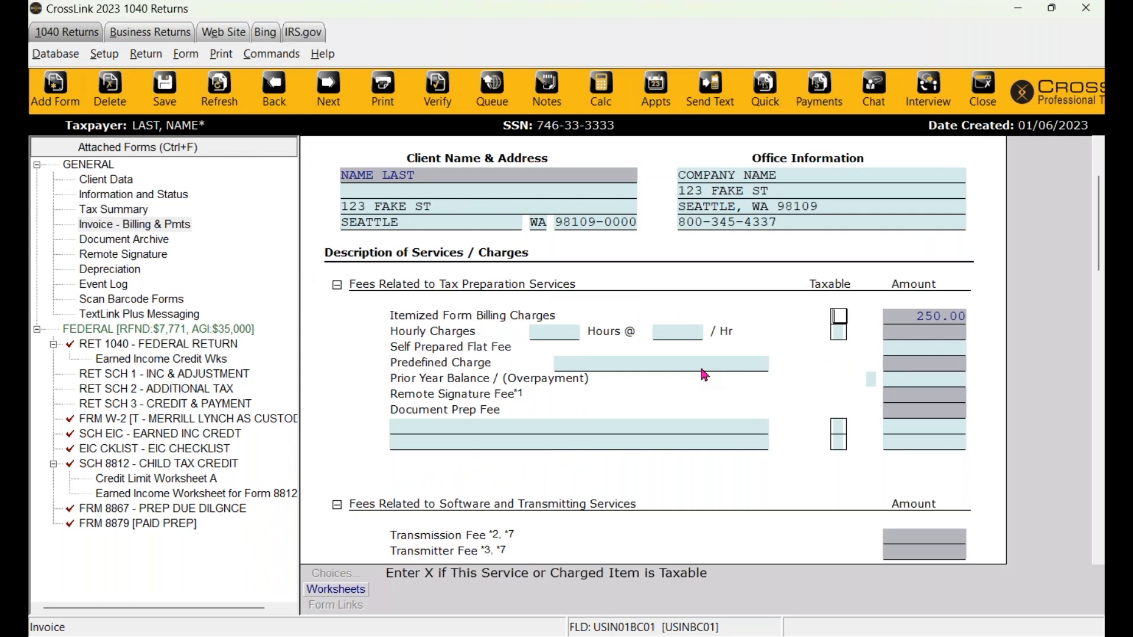
click(425, 427)
scroll(411, 425, up, 5)
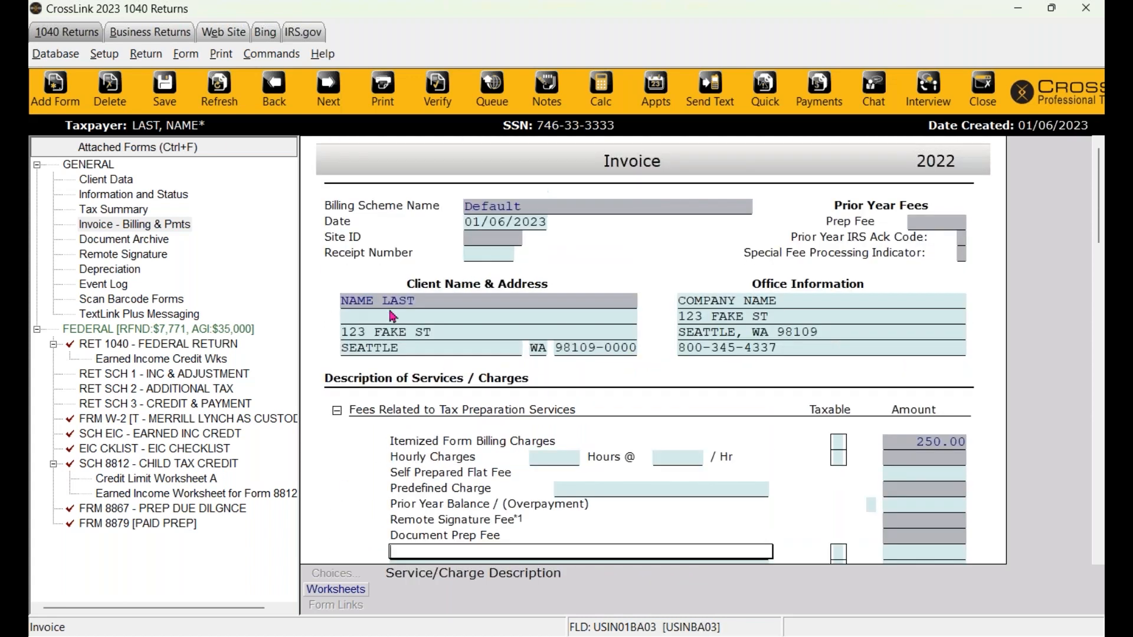
scroll(541, 453, down, 1)
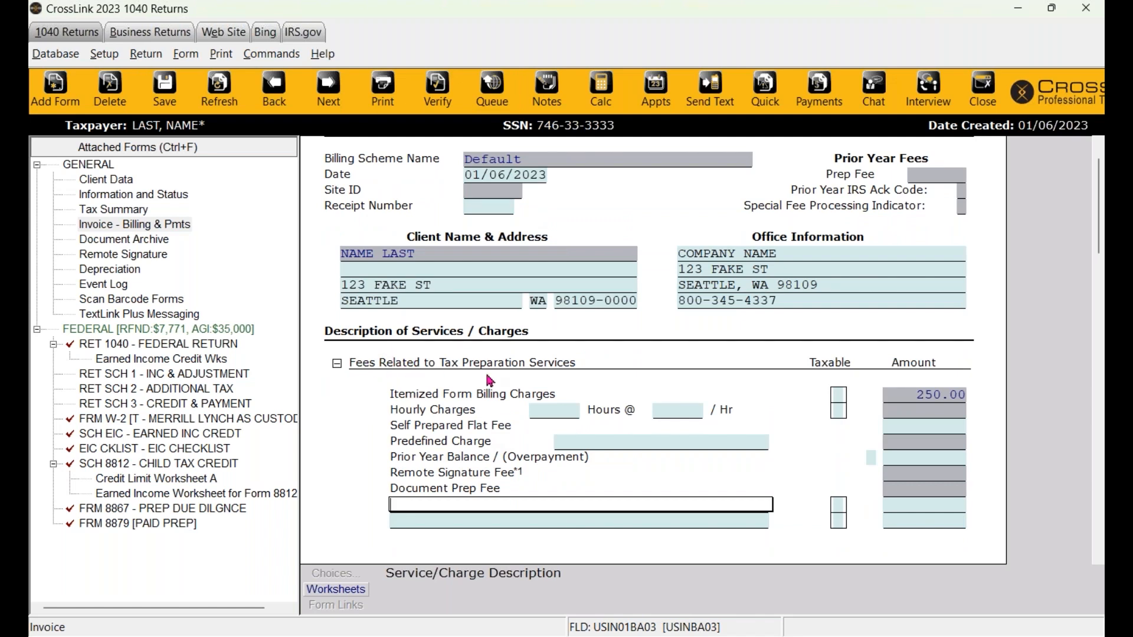
scroll(557, 382, down, 2)
- Add a TAX PREP charge of 200.00, bringing total charges to 454.00
text(TAX PREP)
key(Tab)
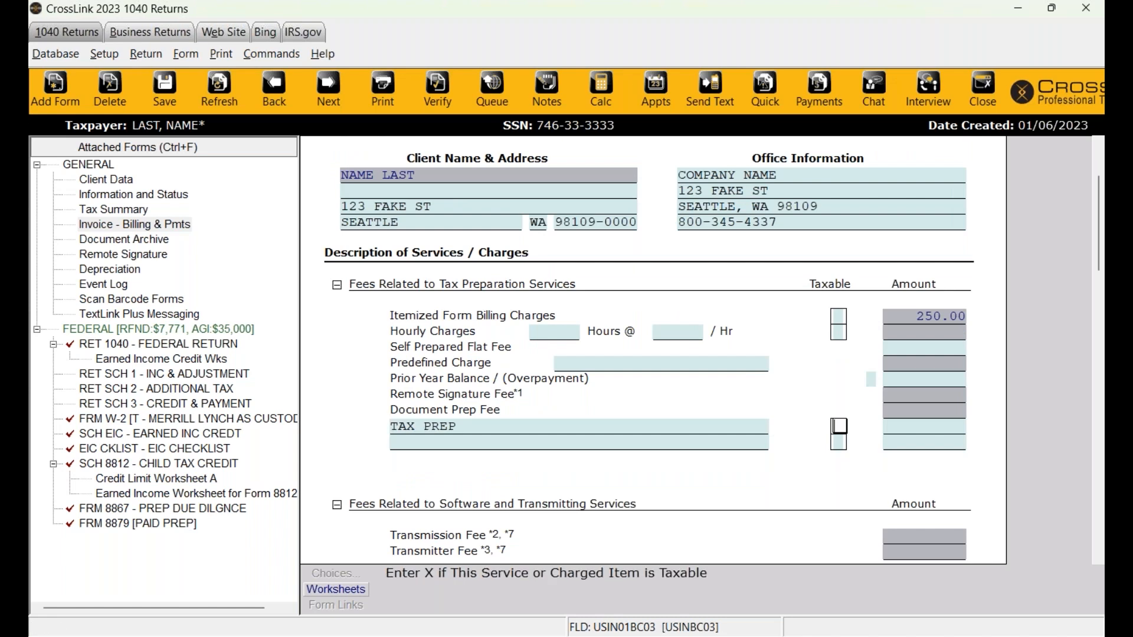
key(Tab)
text(200)
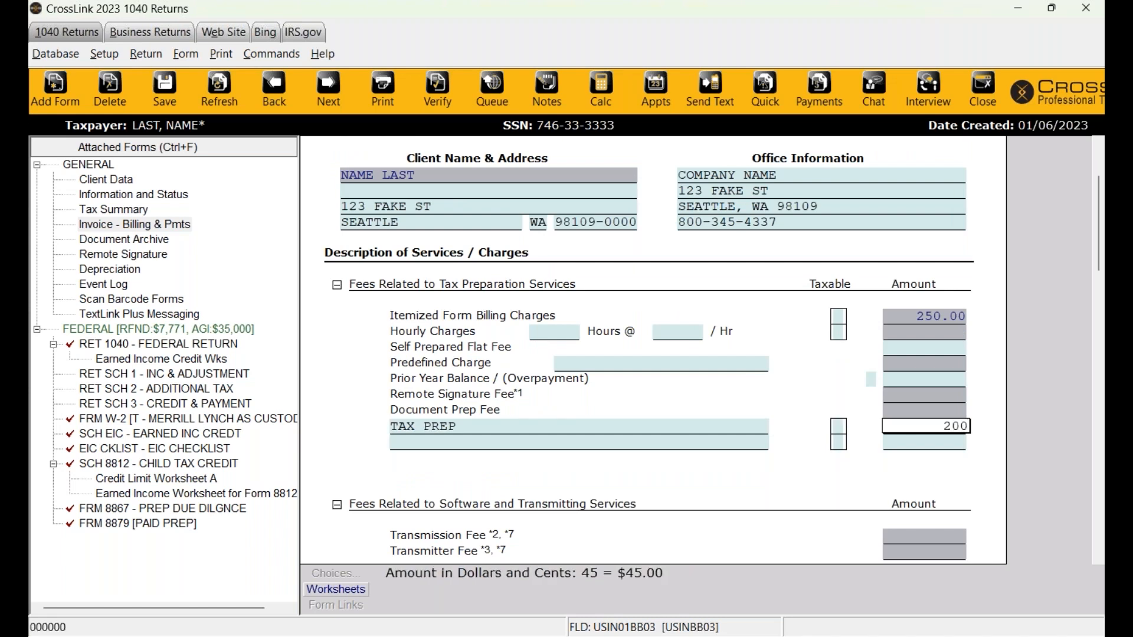
key(Tab)
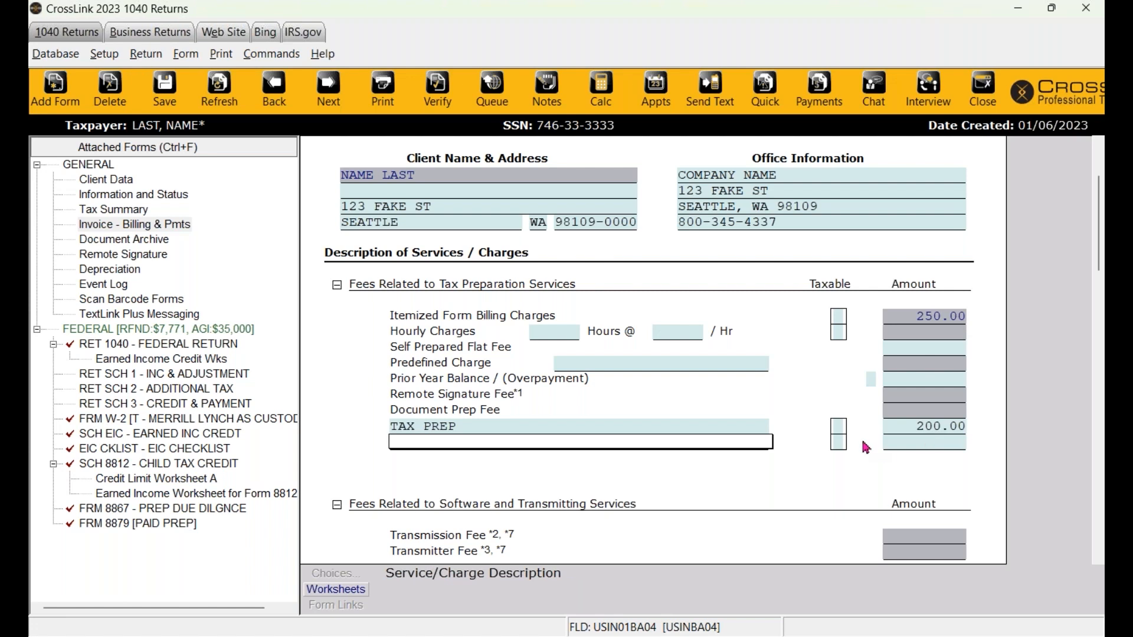
click(937, 316)
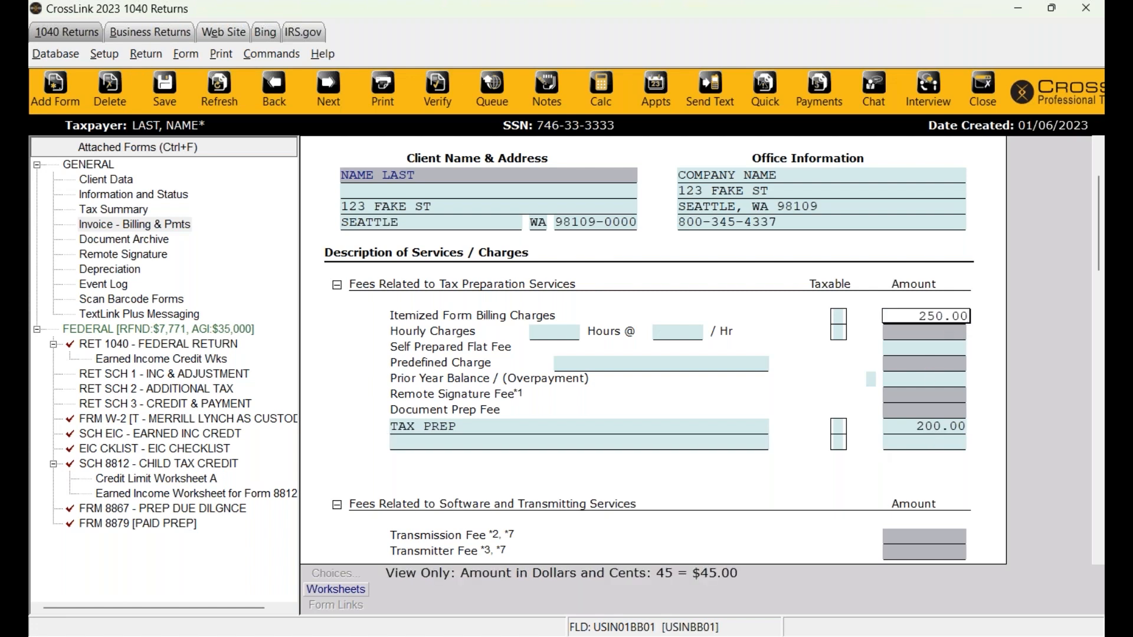
scroll(784, 435, down, 10)
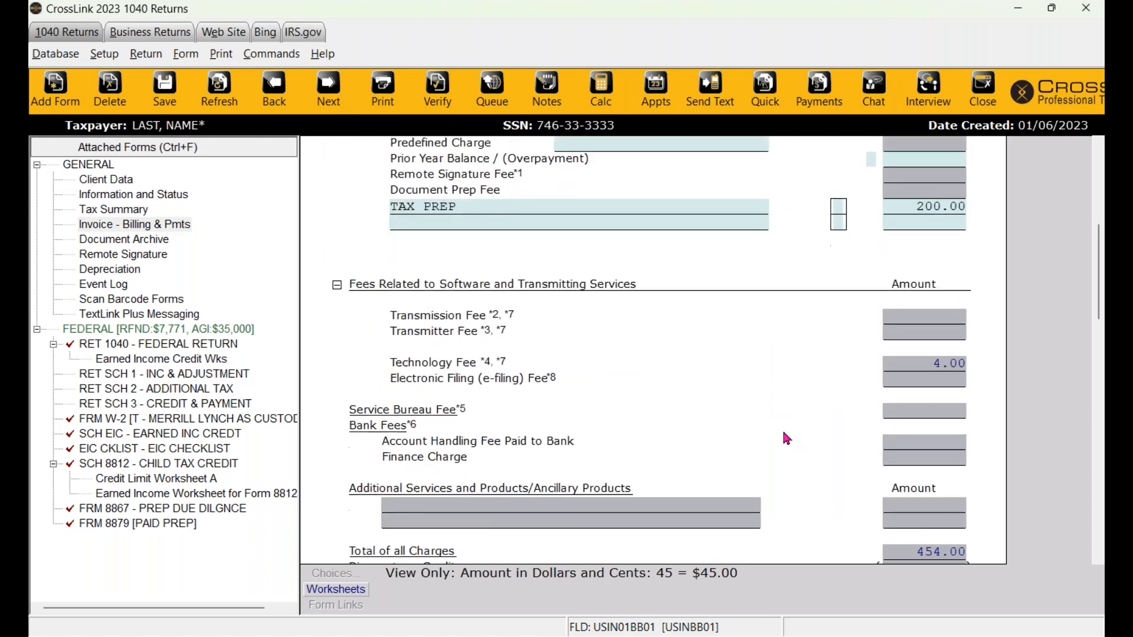
scroll(786, 436, down, 8)
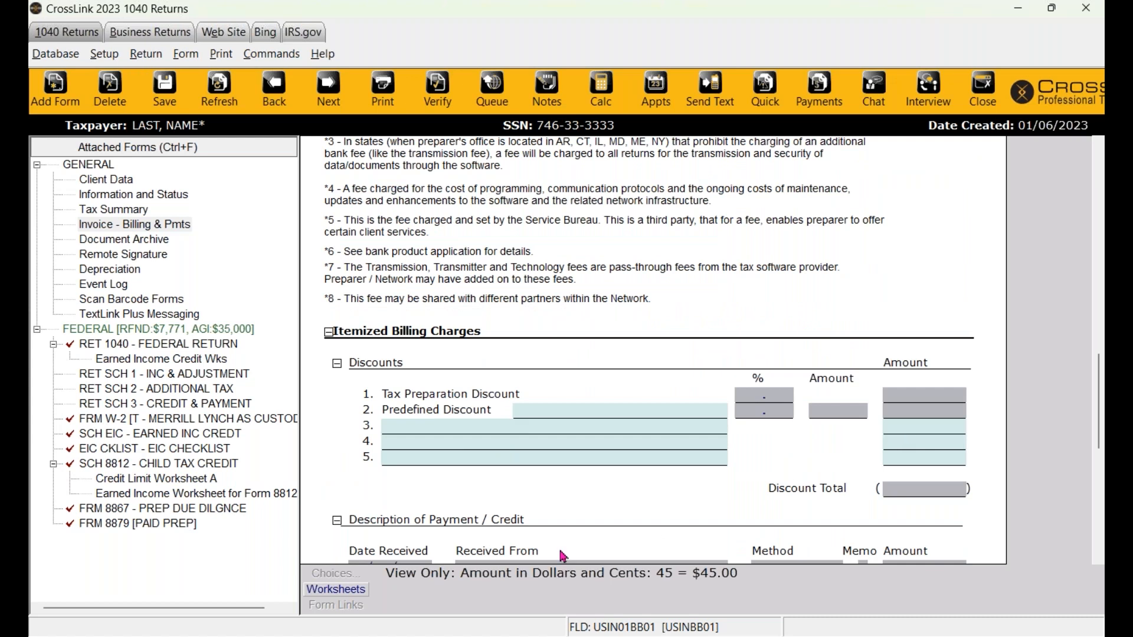
- Add a FAMILY discount of 50.00 on the invoice's third discount row
click(433, 428)
text(FAMILY)
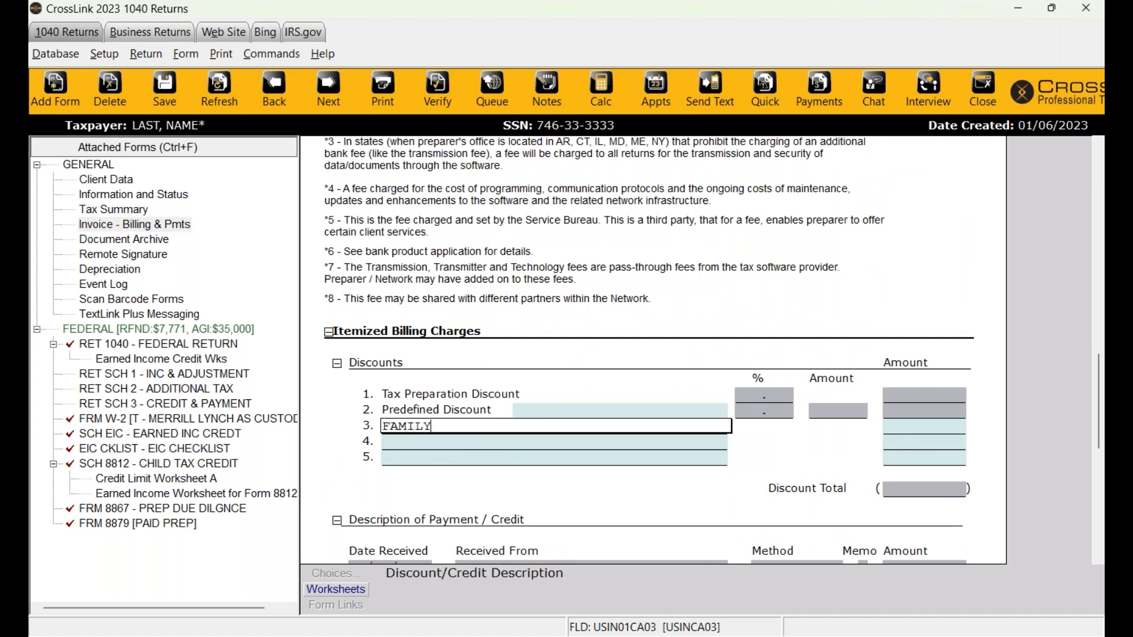
key(Return)
key(shift+Tab)
text(50)
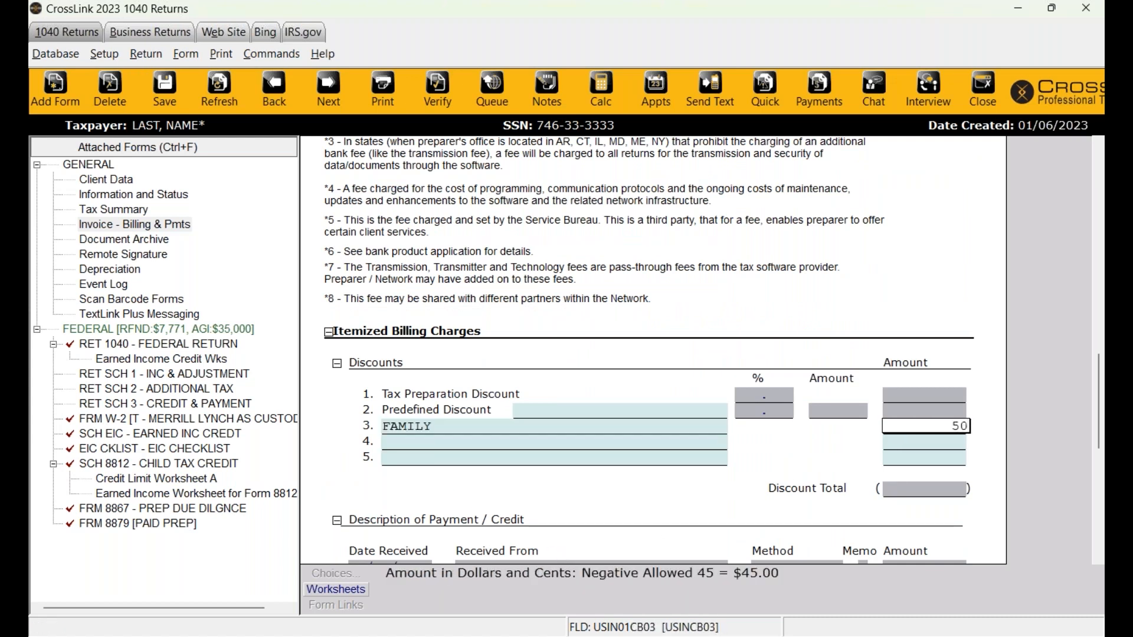
key(Return)
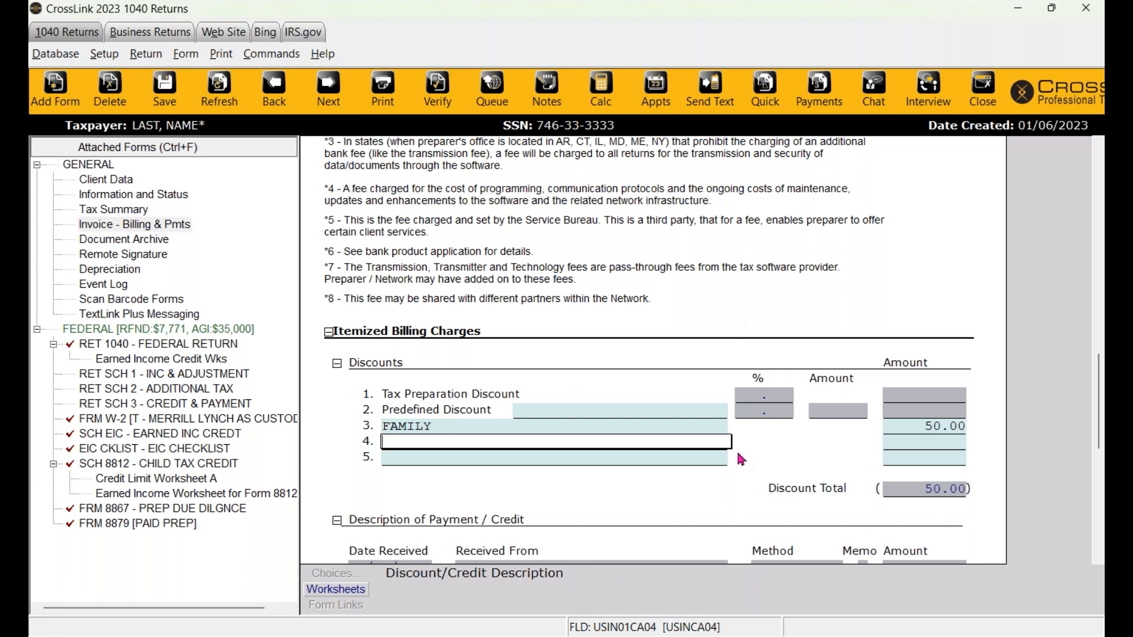
- Scroll back to the top of the invoice and return to the federal return's forms
scroll(742, 460, down, 10)
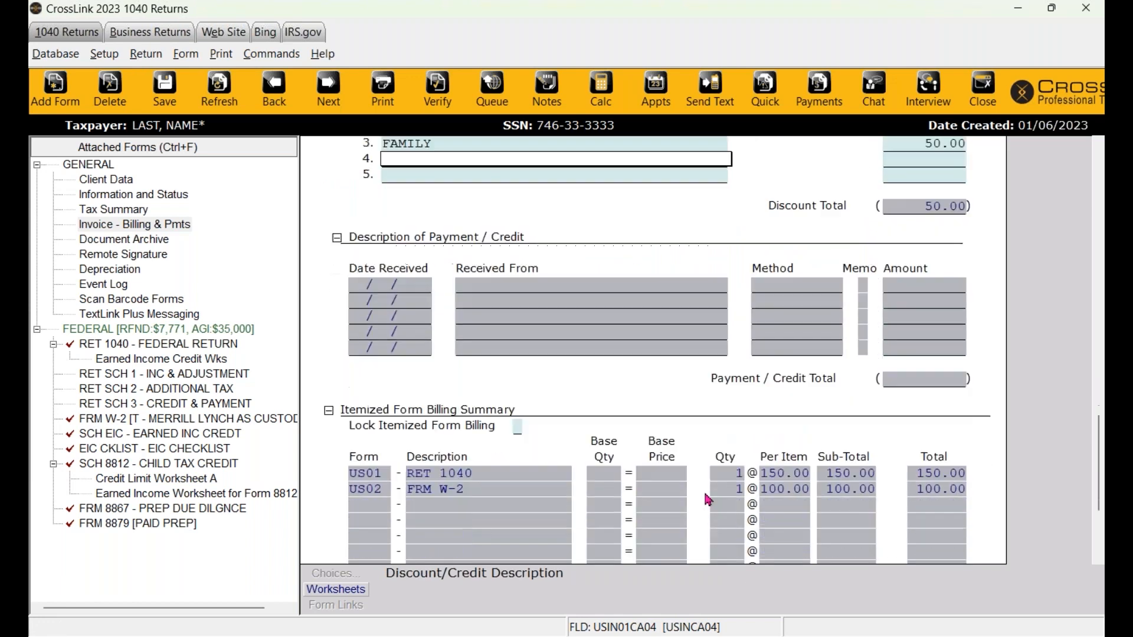
scroll(707, 500, up, 10)
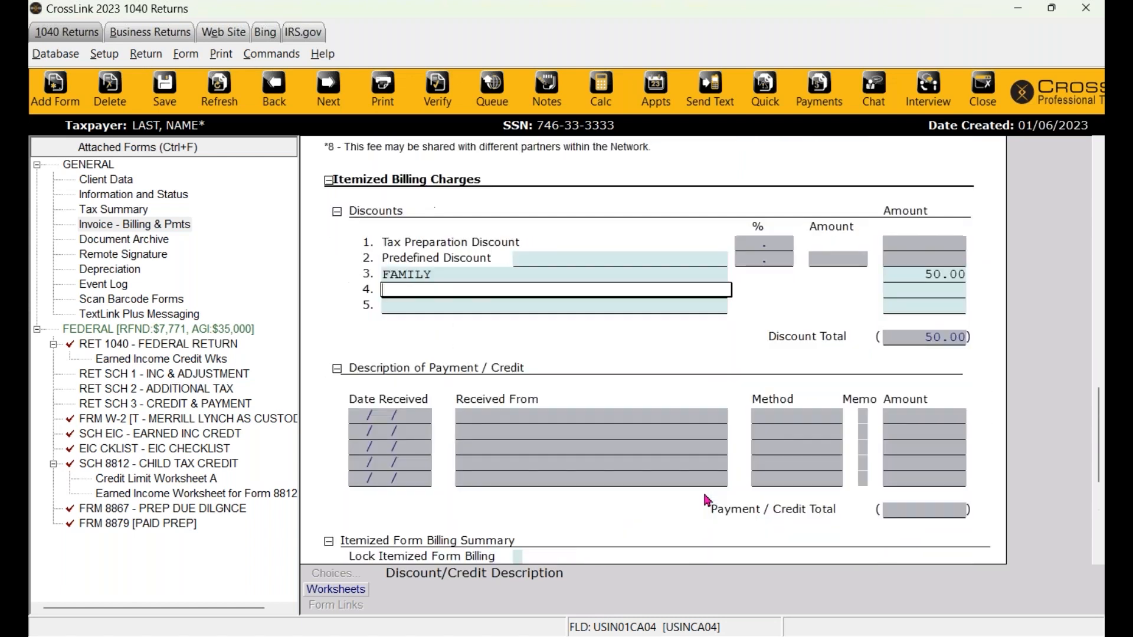
scroll(708, 501, up, 5)
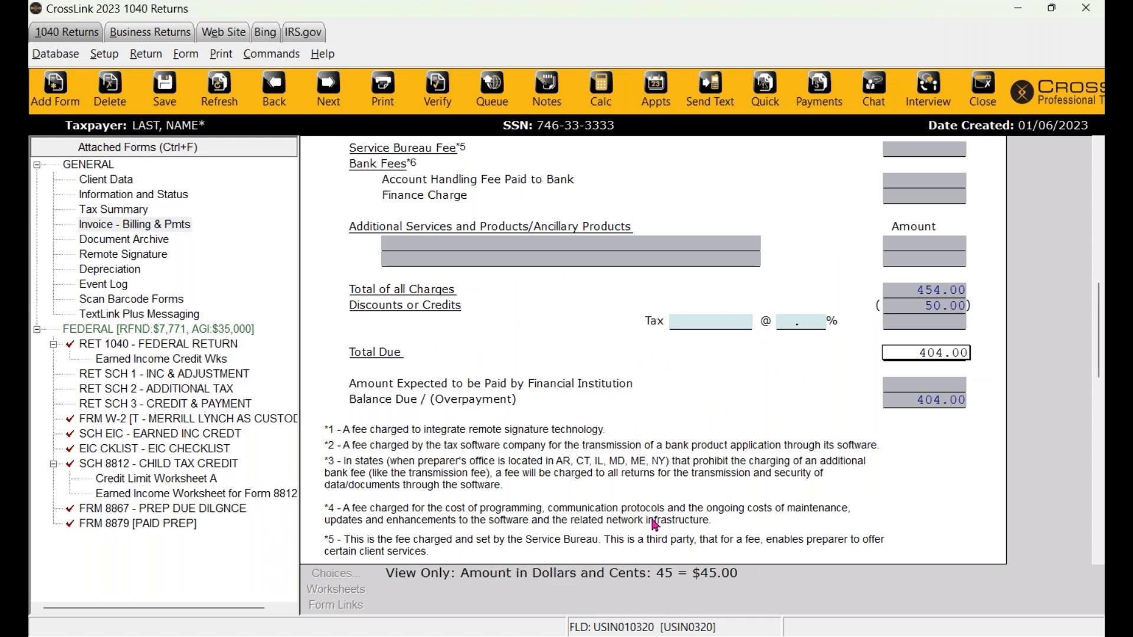
scroll(655, 525, up, 10)
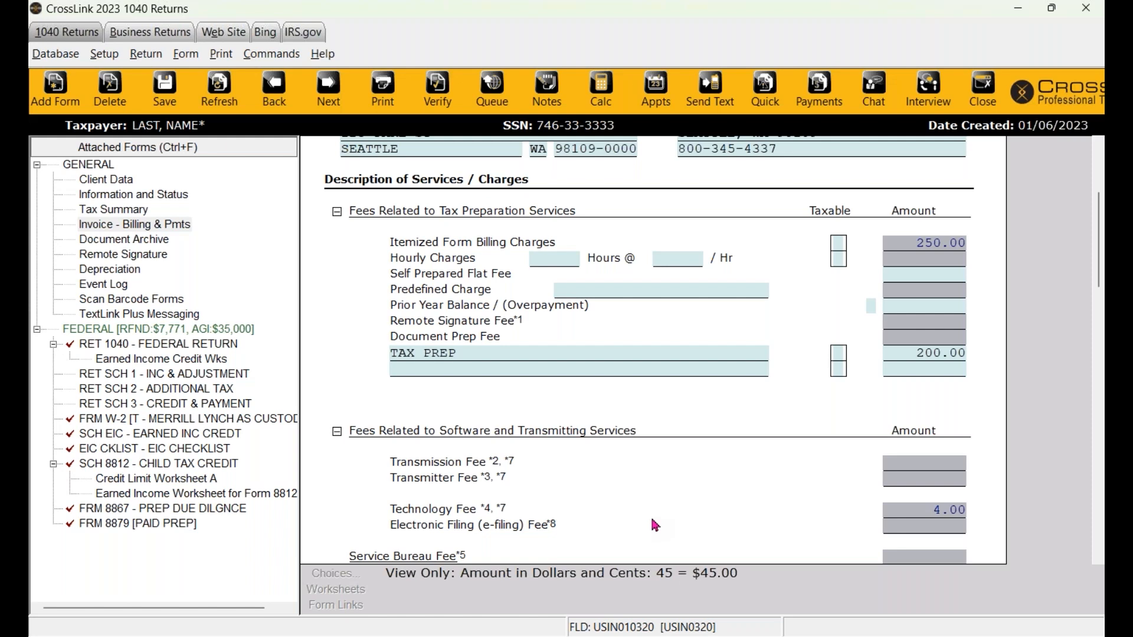
click(208, 330)
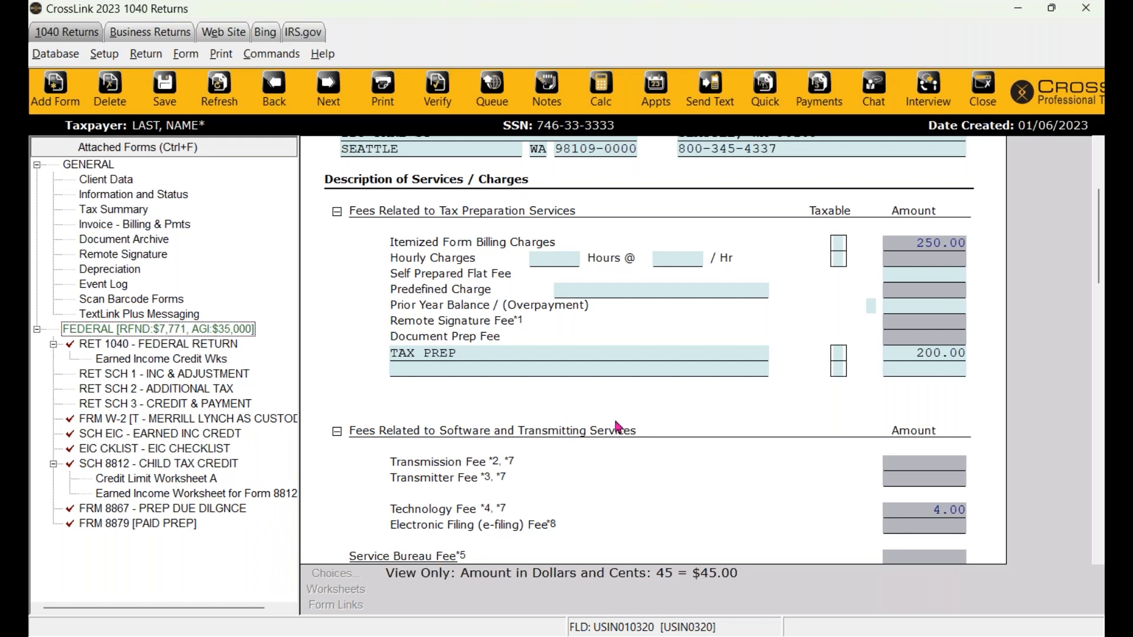
scroll(617, 426, up, 3)
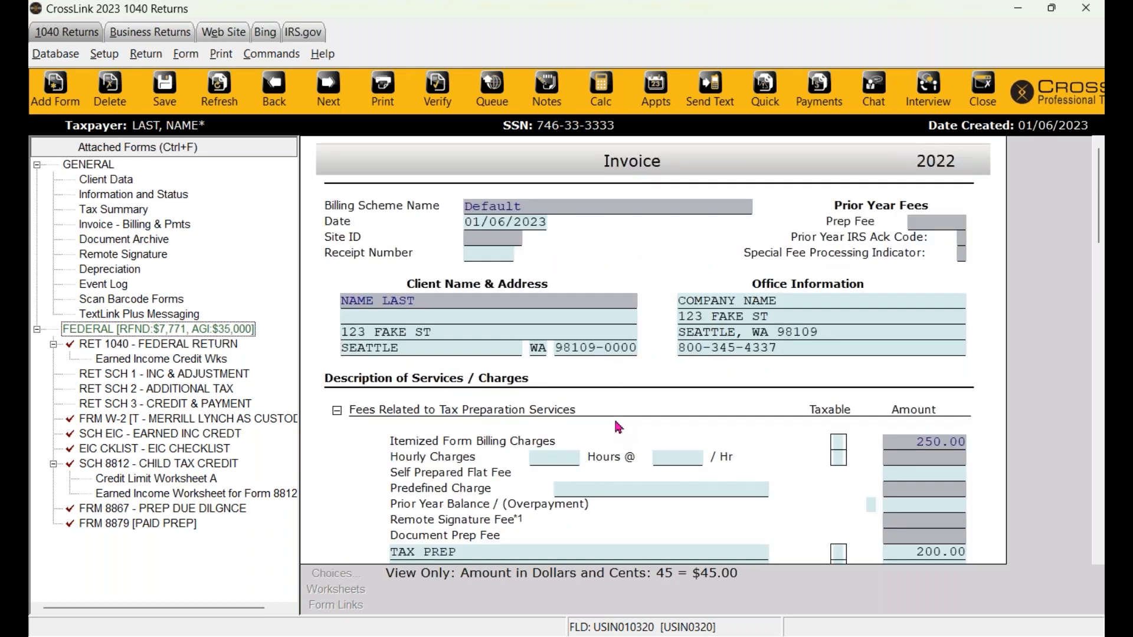
- Verify the return, review the 8879 bank error, and jump to the missing Signed 8879 field
click(437, 95)
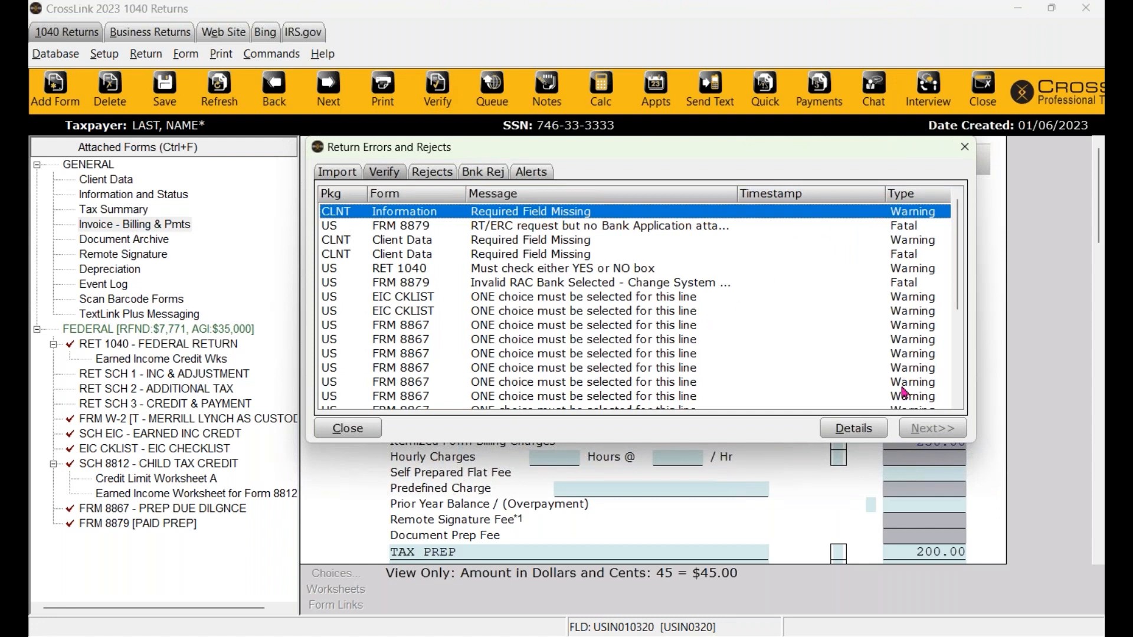
click(914, 227)
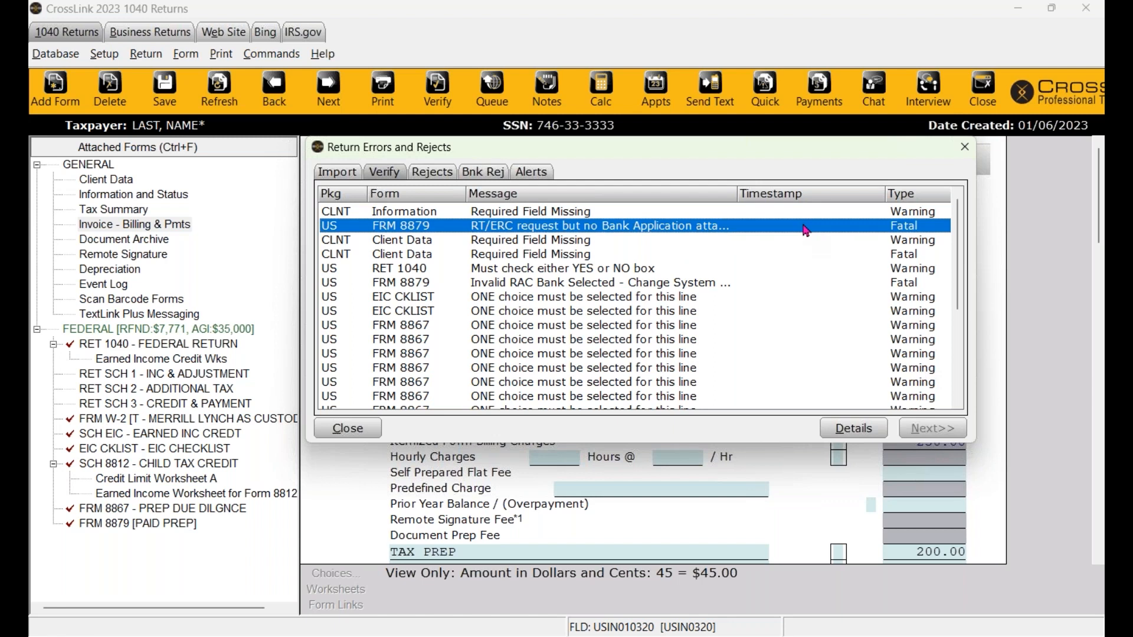
click(549, 212)
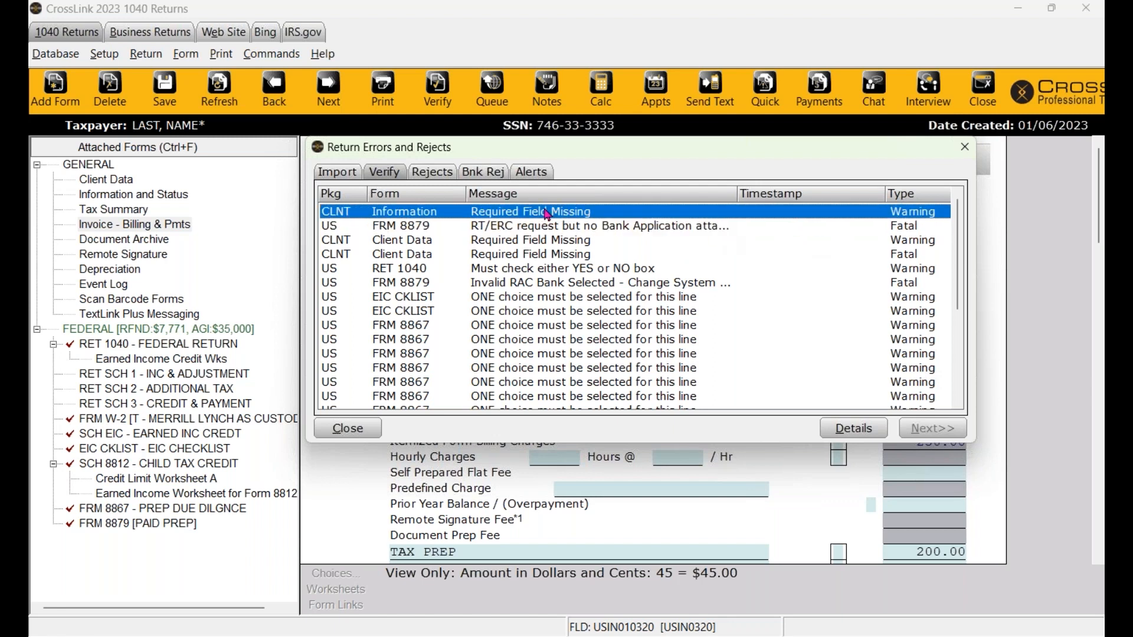
double_click(514, 212)
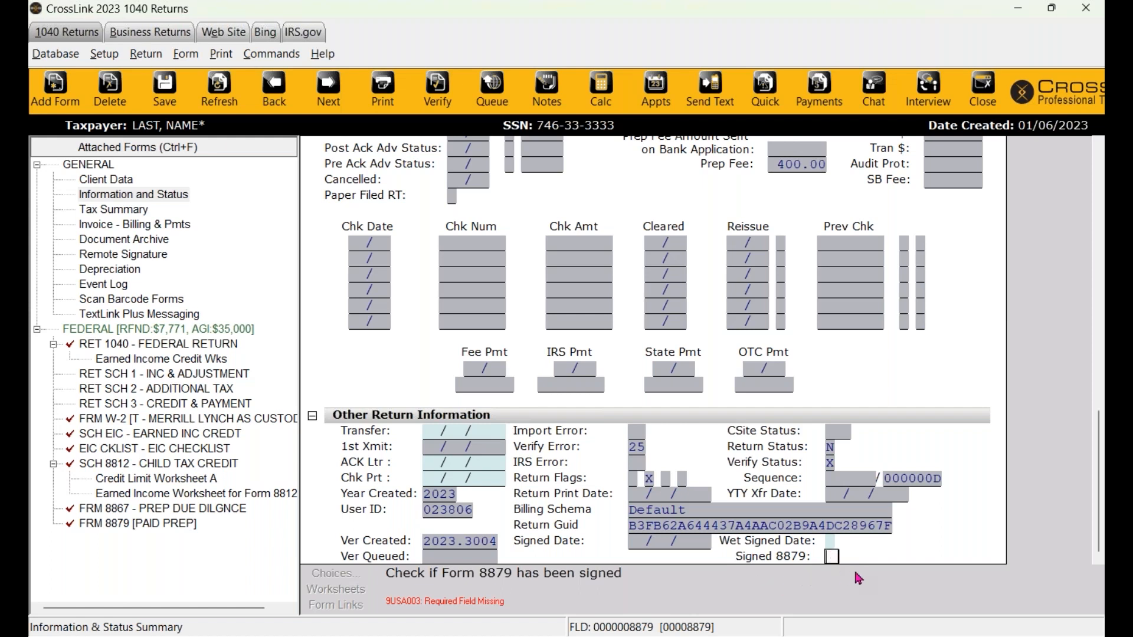
- Mark Signed 8879 with an X in Information and Status and re-verify the return
scroll(974, 247, up, 15)
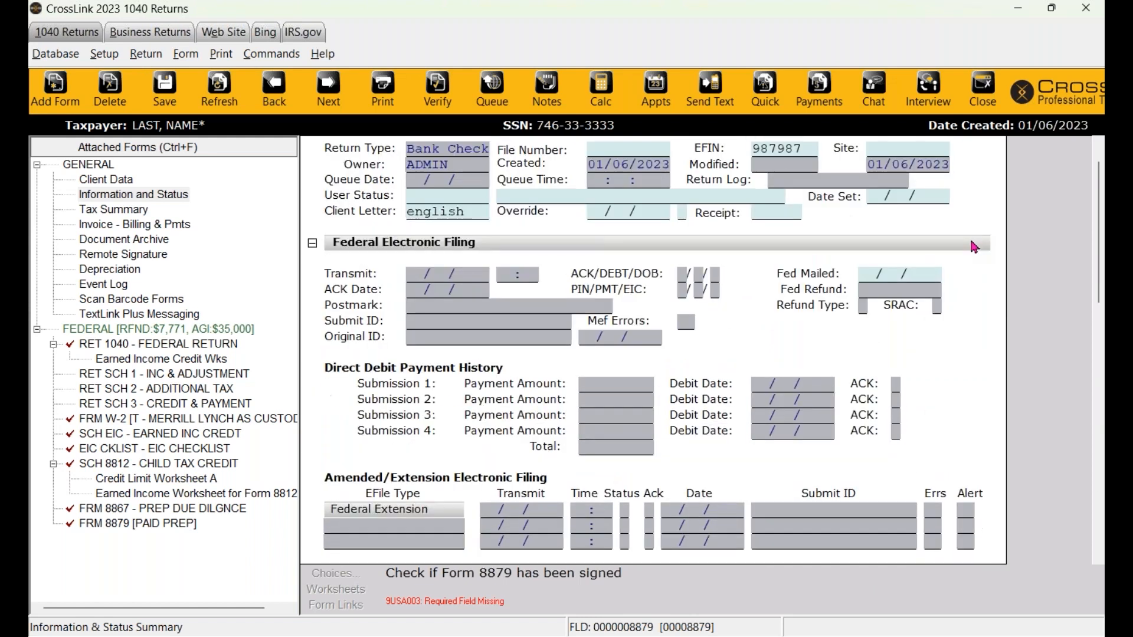
scroll(848, 383, down, 5)
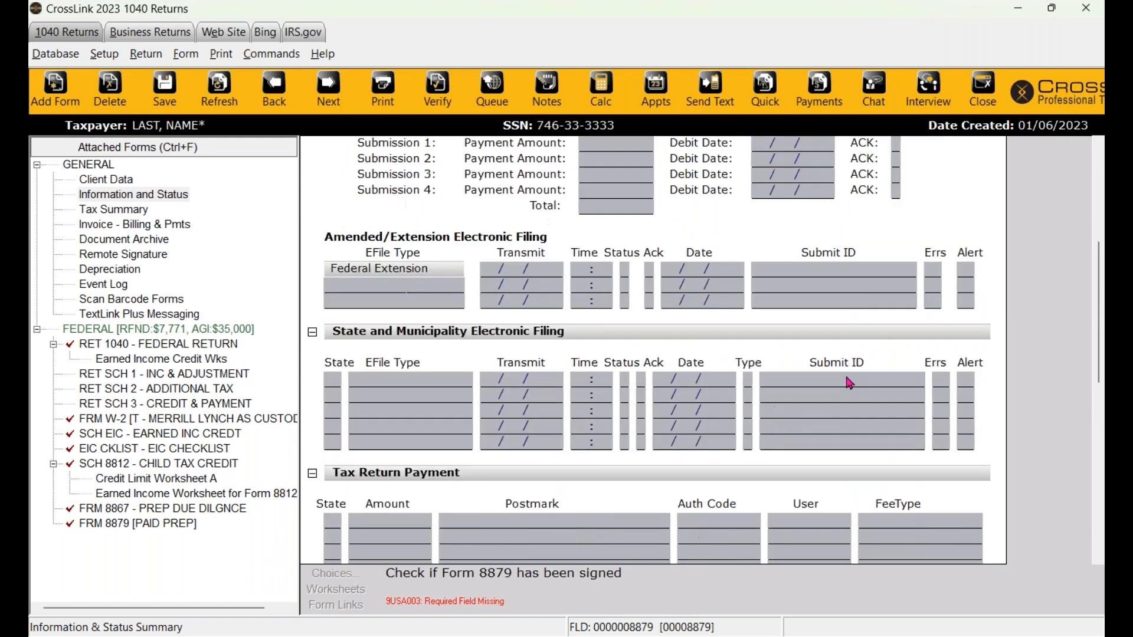
scroll(848, 383, down, 10)
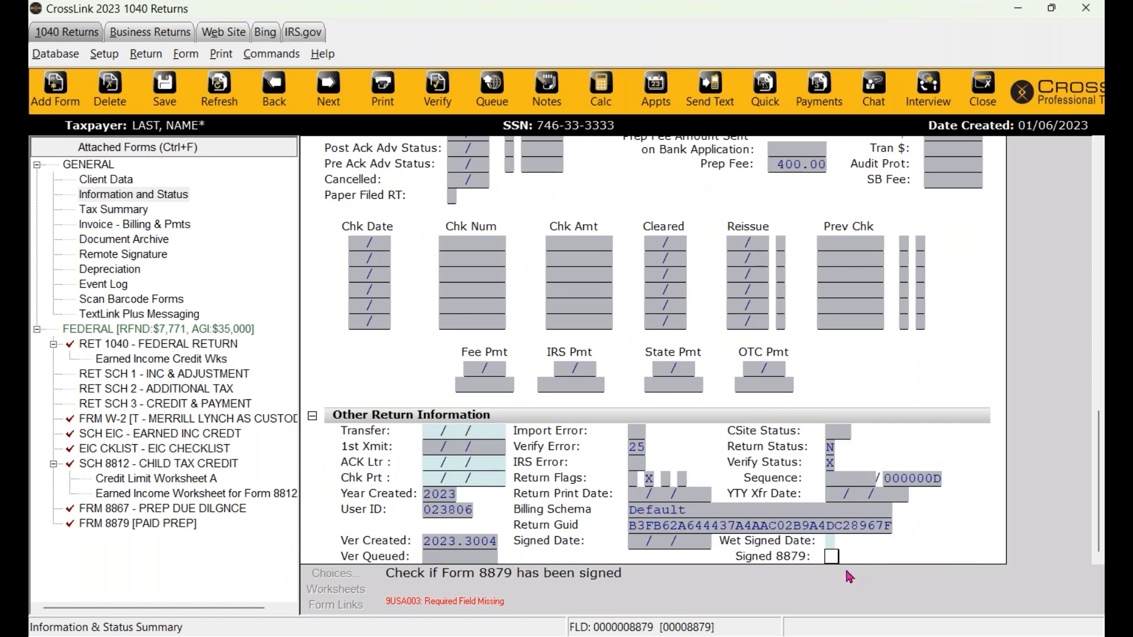
key(x)
click(435, 97)
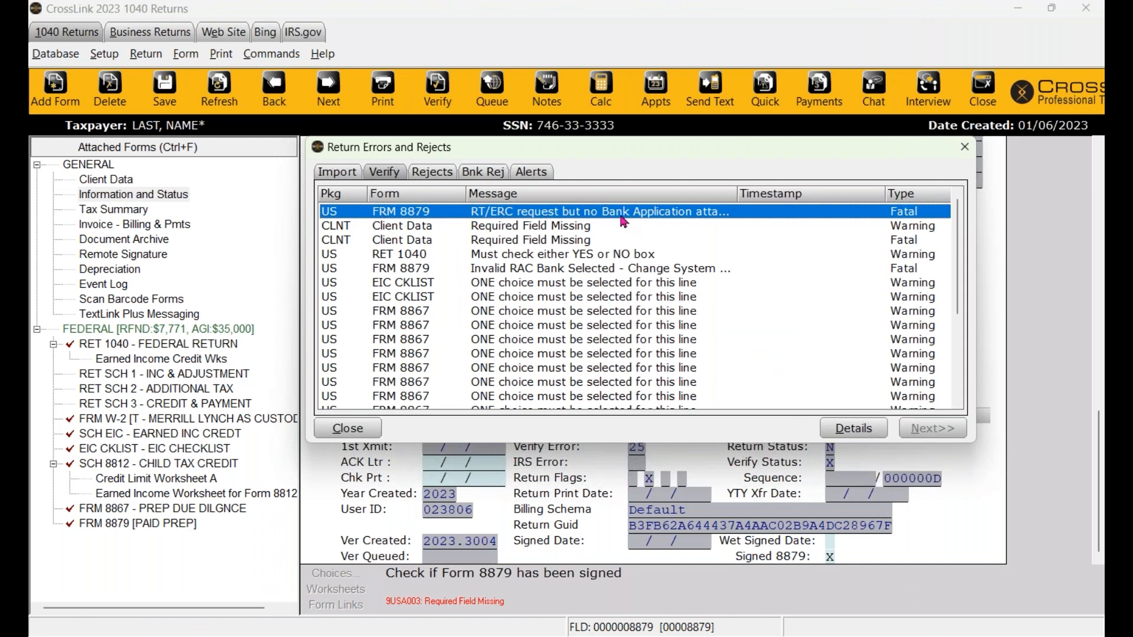
- From the FRM 8879 error, change the refund type from 5 to 2 (direct deposit)
double_click(554, 216)
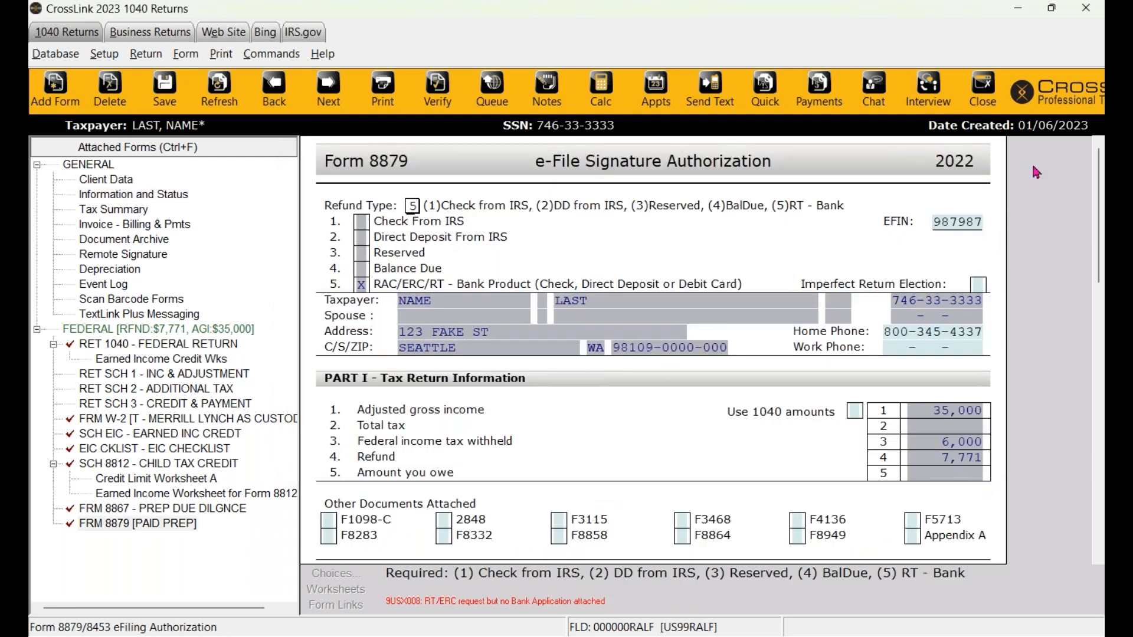
click(411, 206)
text(1)
text(2)
key(Tab)
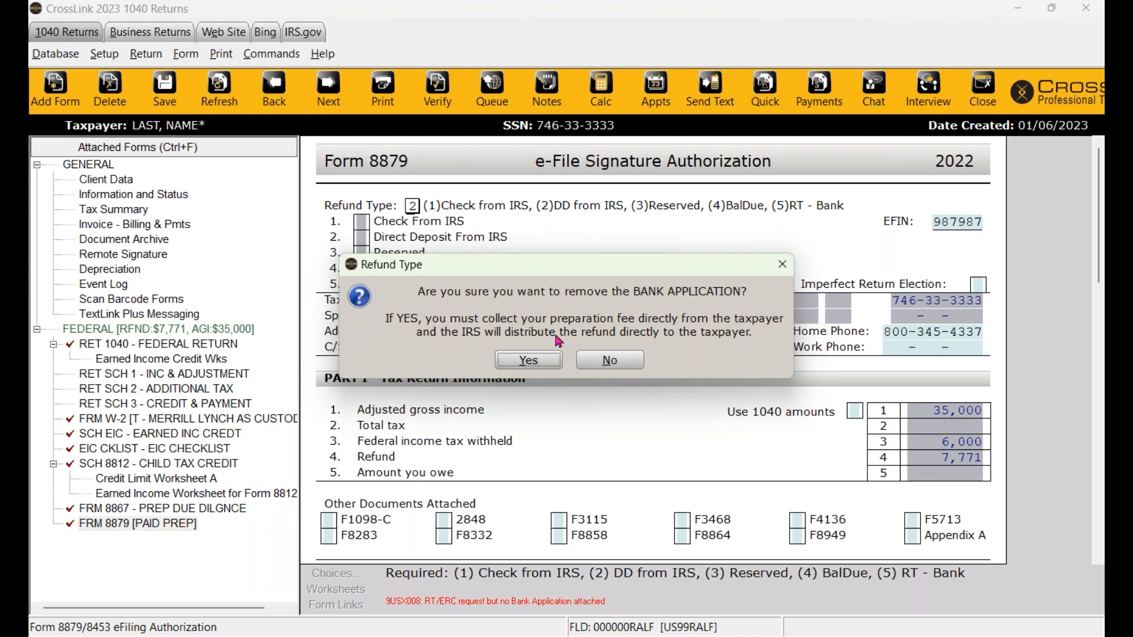
- Confirm removing the bank application and re-verify the return
click(513, 367)
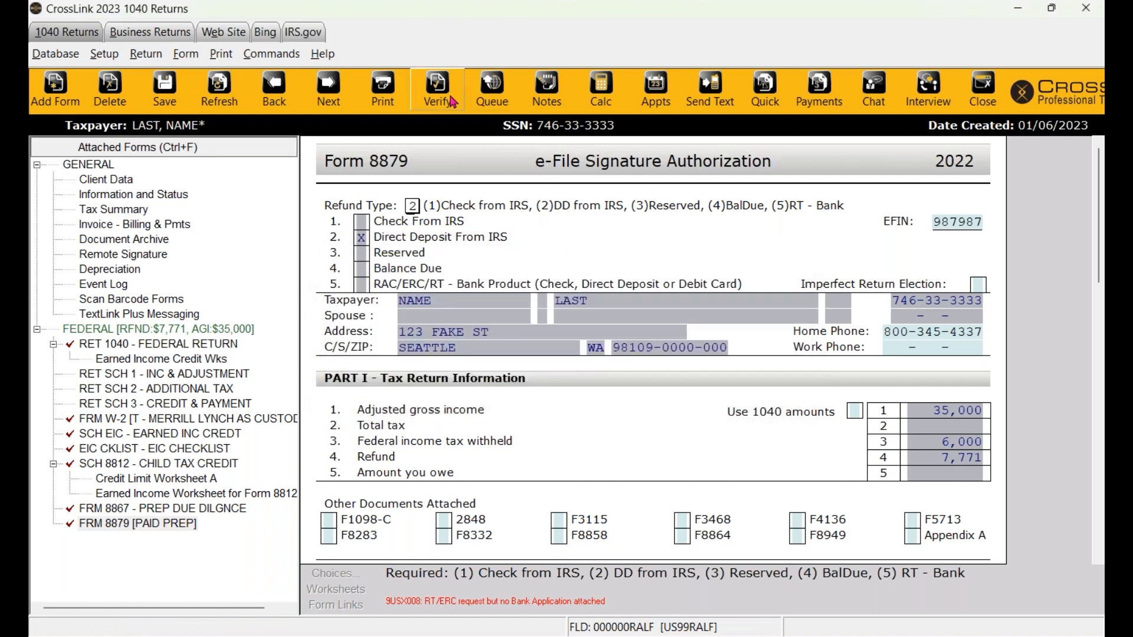
click(455, 106)
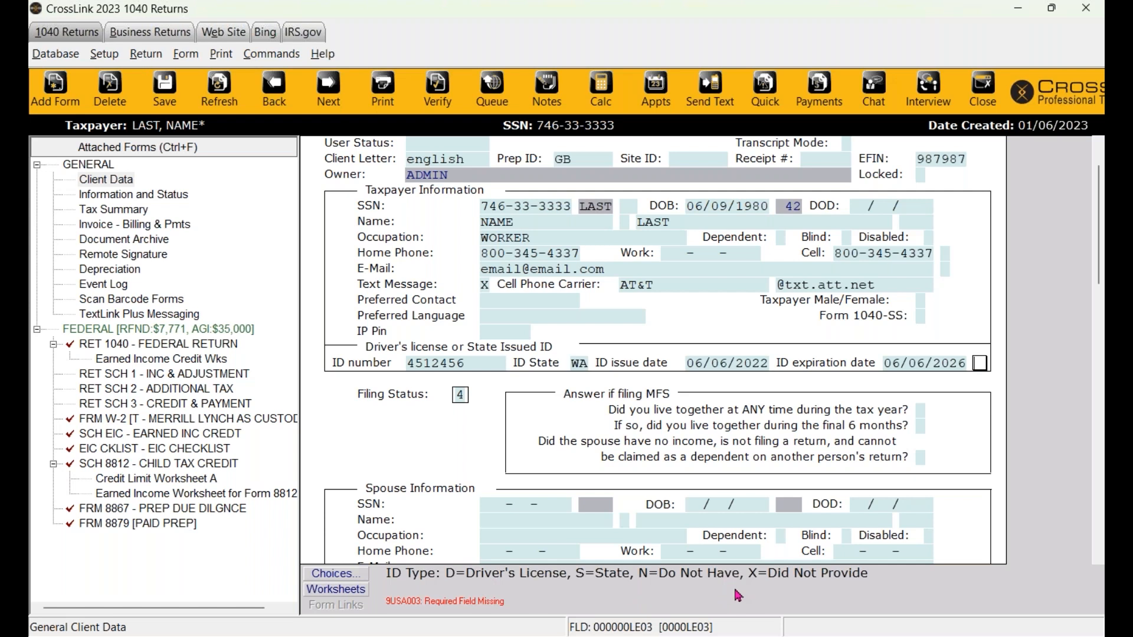
- Set the ID type to D (driver's license), re-verify, and go to the Remote Signature error
text(D)
key(ctrl+v)
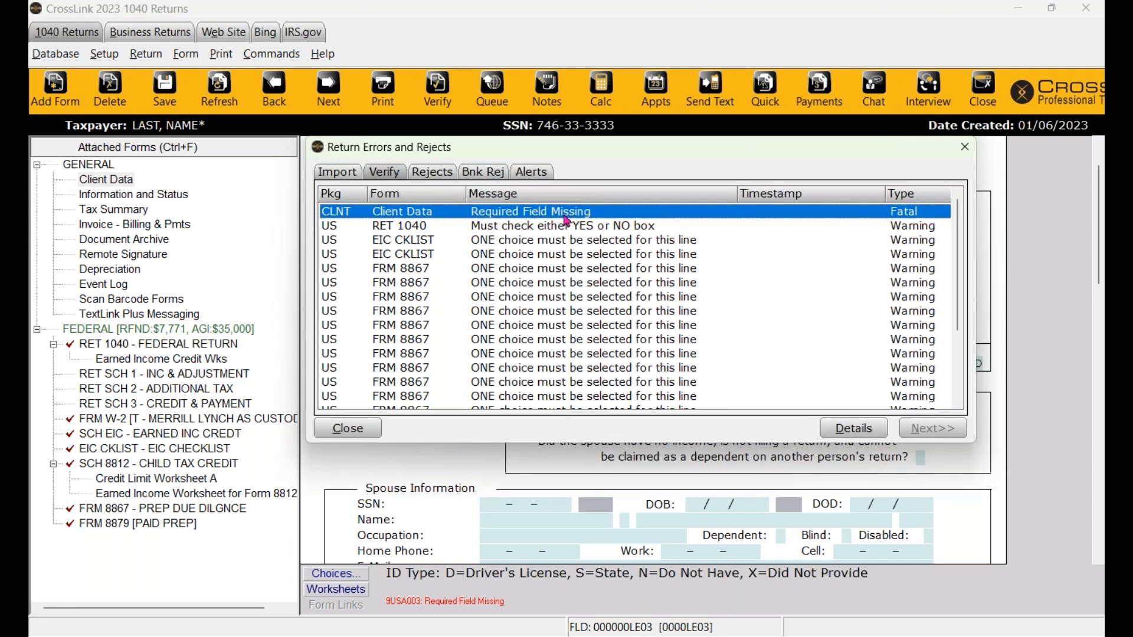
double_click(561, 215)
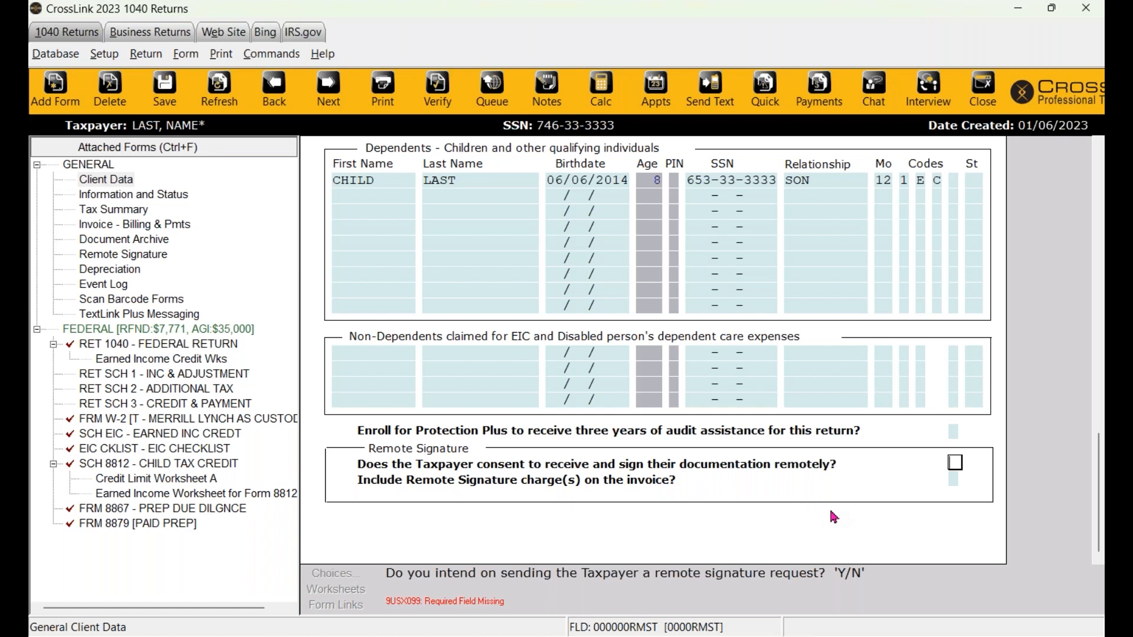
- Answer Y to the remote-signature consent and Y to charging the remote signature on the invoice
text(Y)
key(BackSpace)
text(N)
text(Y)
key(ctrl+v)
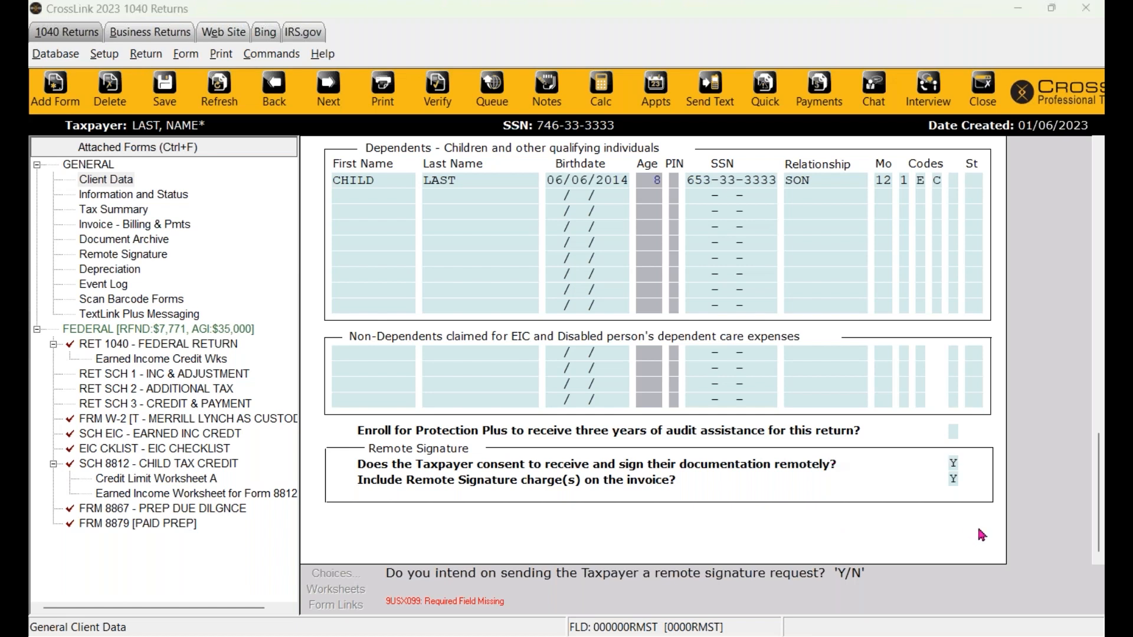
click(965, 148)
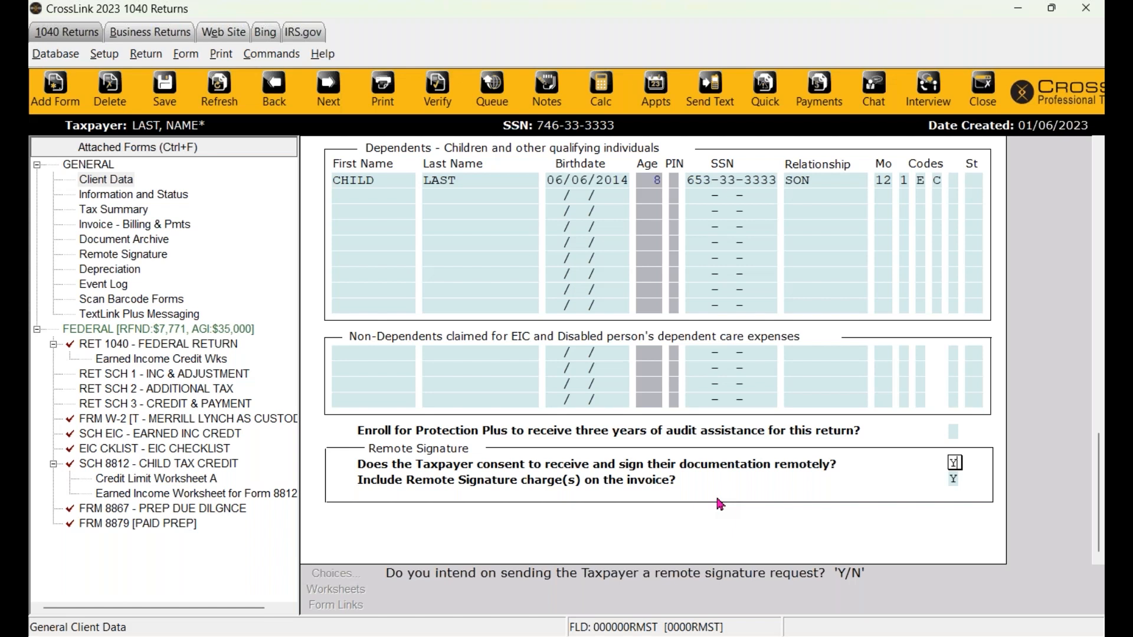
click(954, 479)
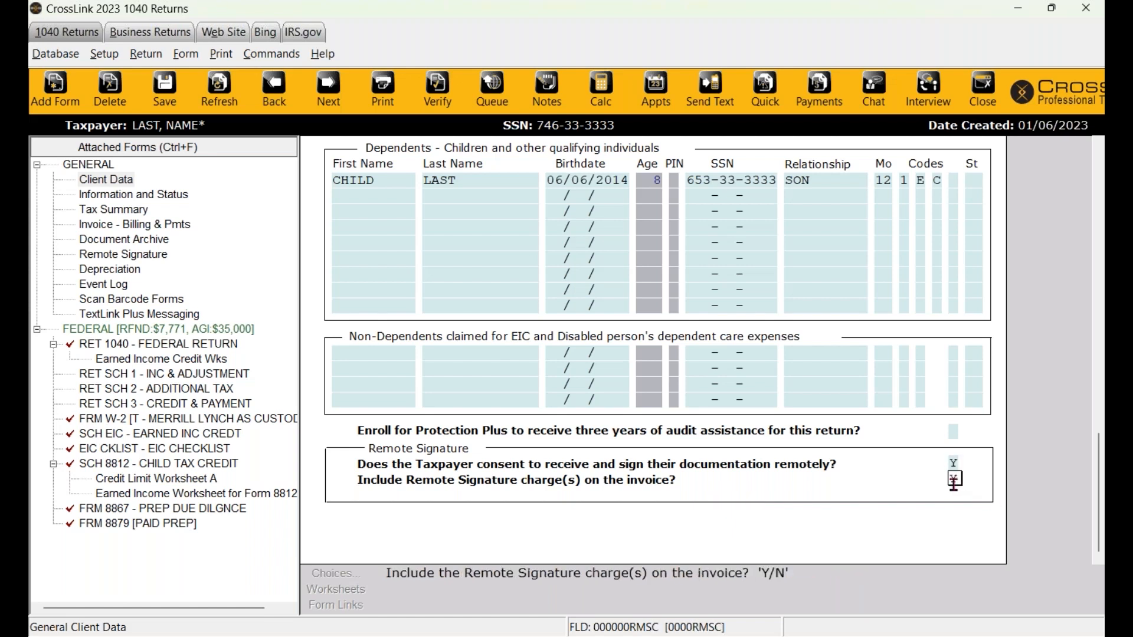
text(N)
text(Y)
- Re-verify the return and mark No for the Form 1040 digital-asset question
click(427, 100)
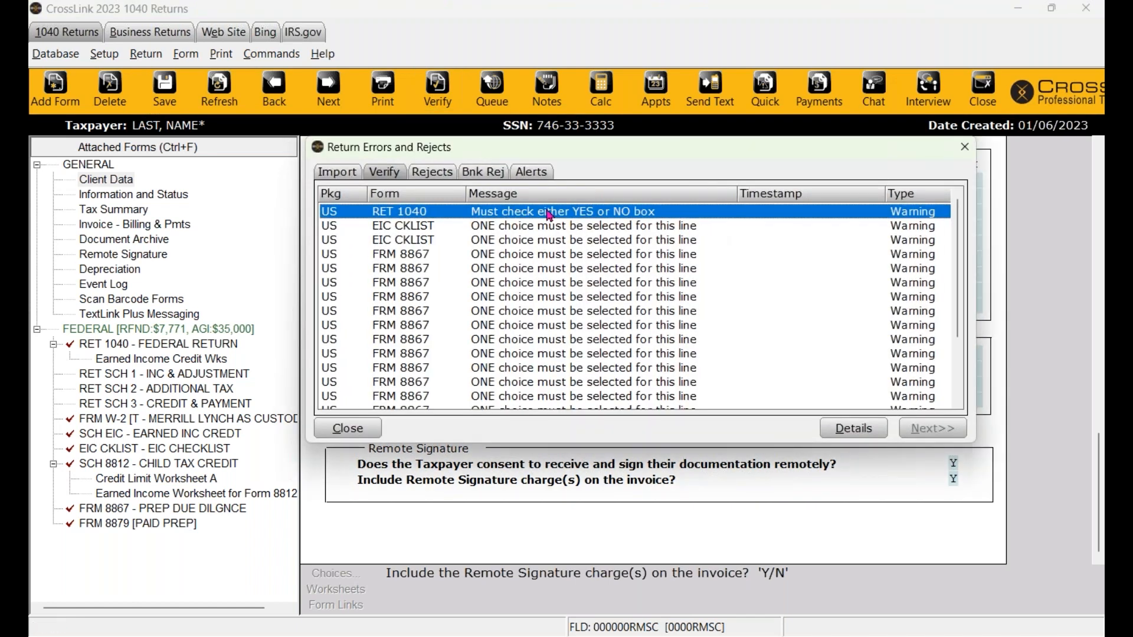
double_click(549, 212)
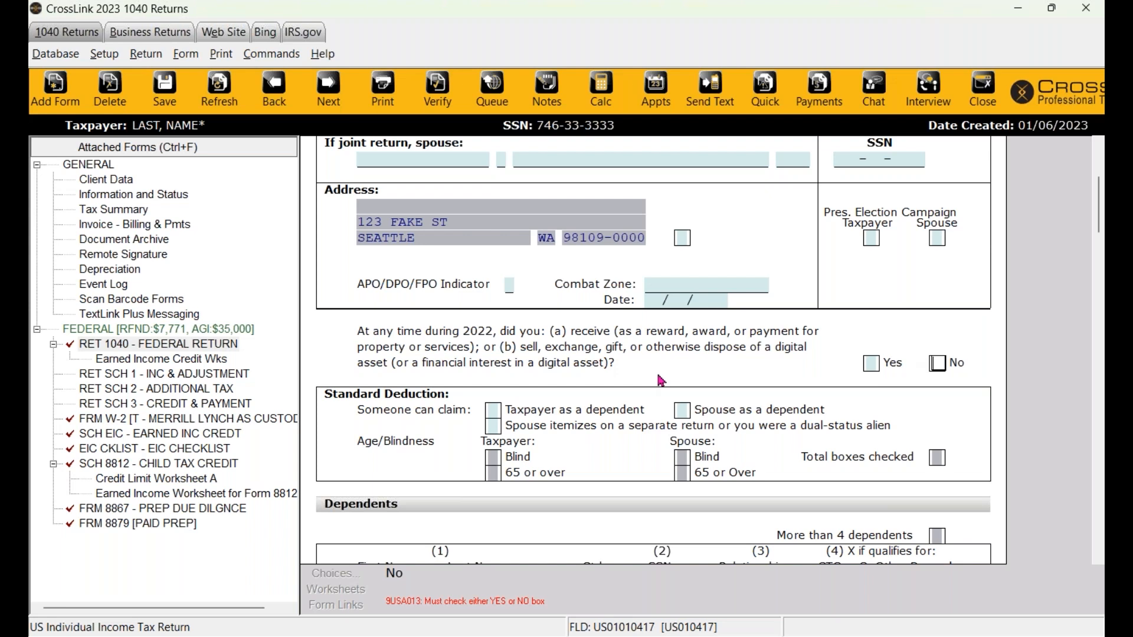
key(x)
- Go to the flagged EIC Checklist and answer Yes on line 10
click(426, 103)
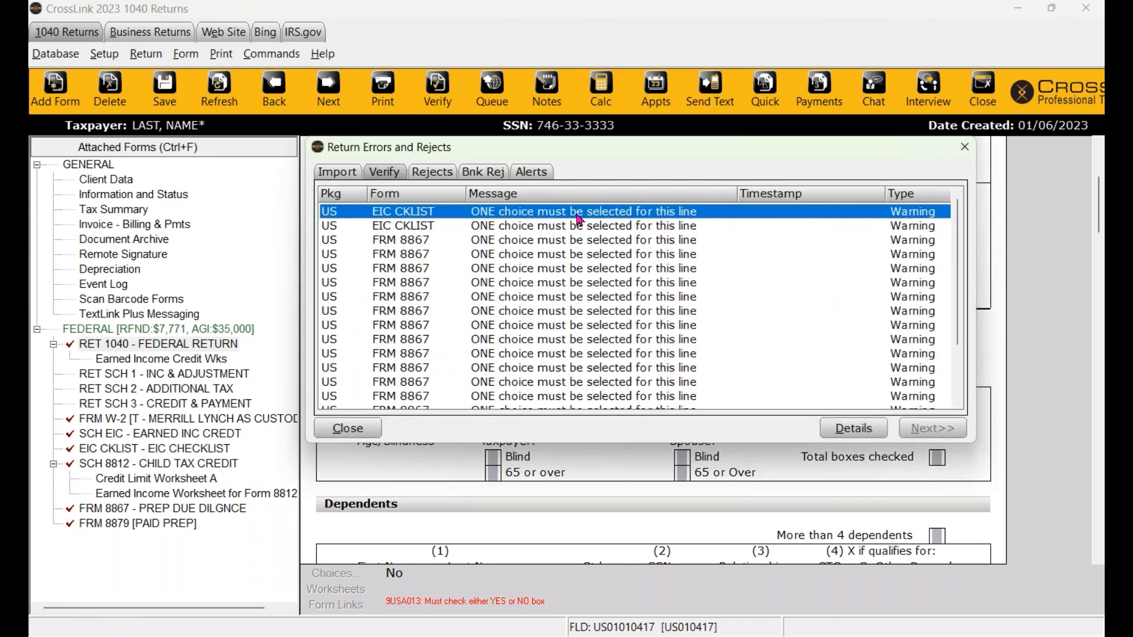
scroll(590, 286, down, 2)
scroll(581, 366, up, 2)
scroll(411, 336, down, 2)
scroll(407, 362, up, 2)
double_click(547, 211)
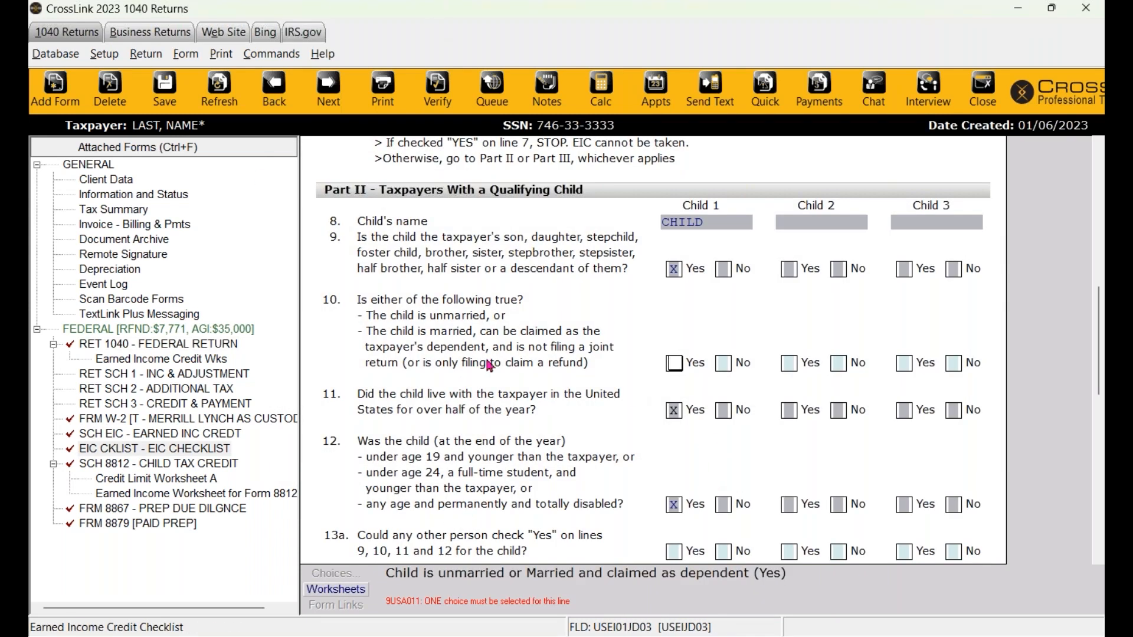
scroll(558, 416, up, 10)
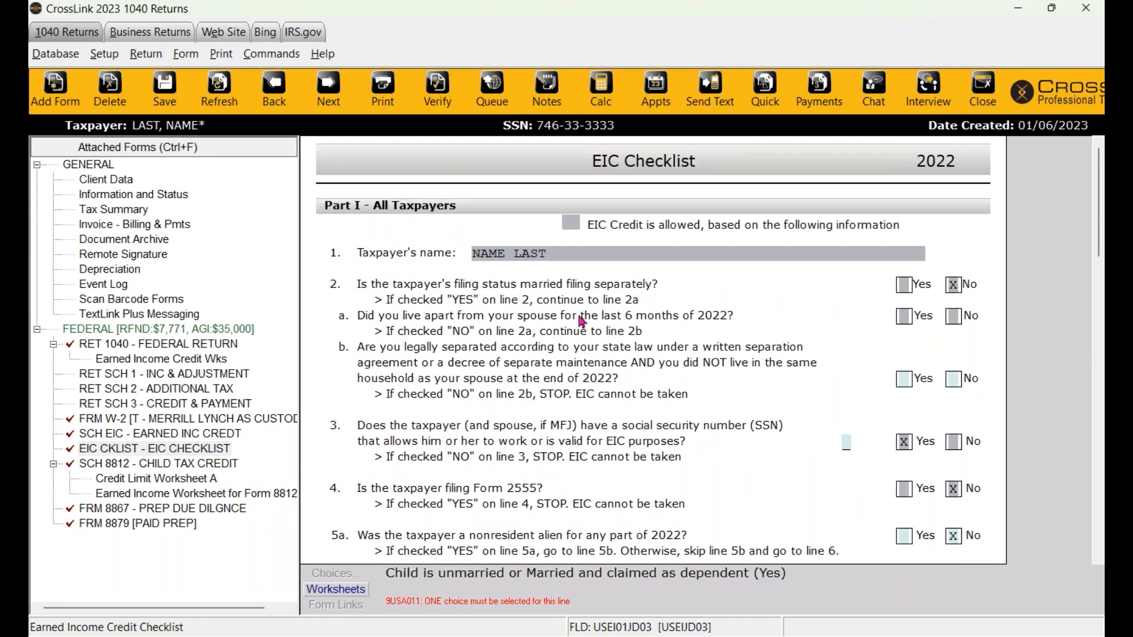
scroll(585, 331, down, 10)
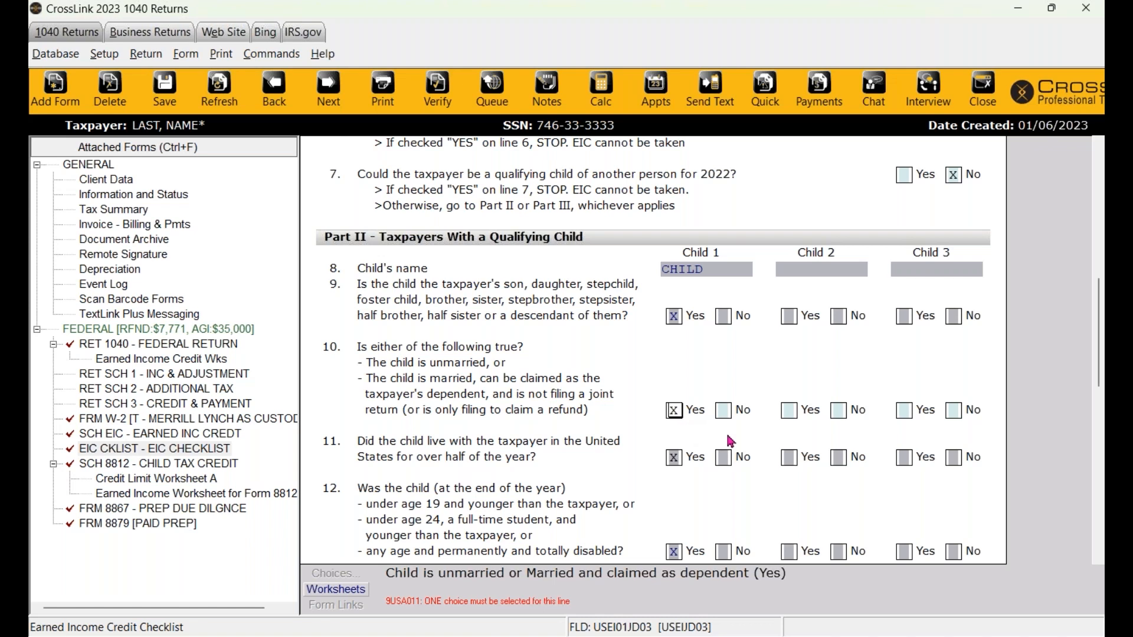
scroll(730, 440, down, 2)
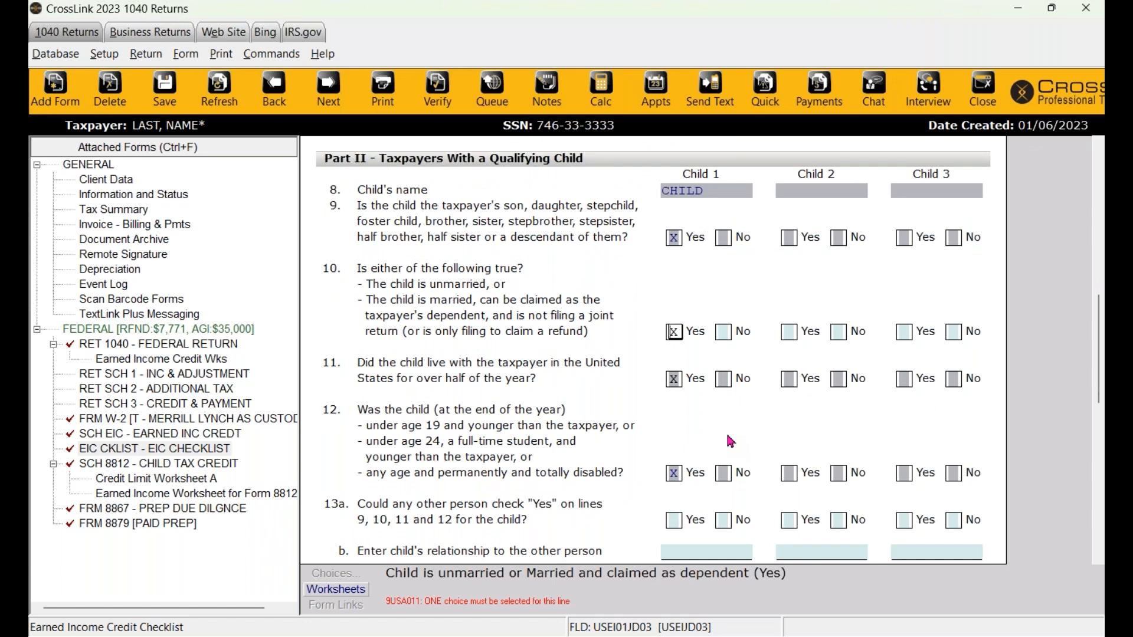
scroll(731, 442, down, 3)
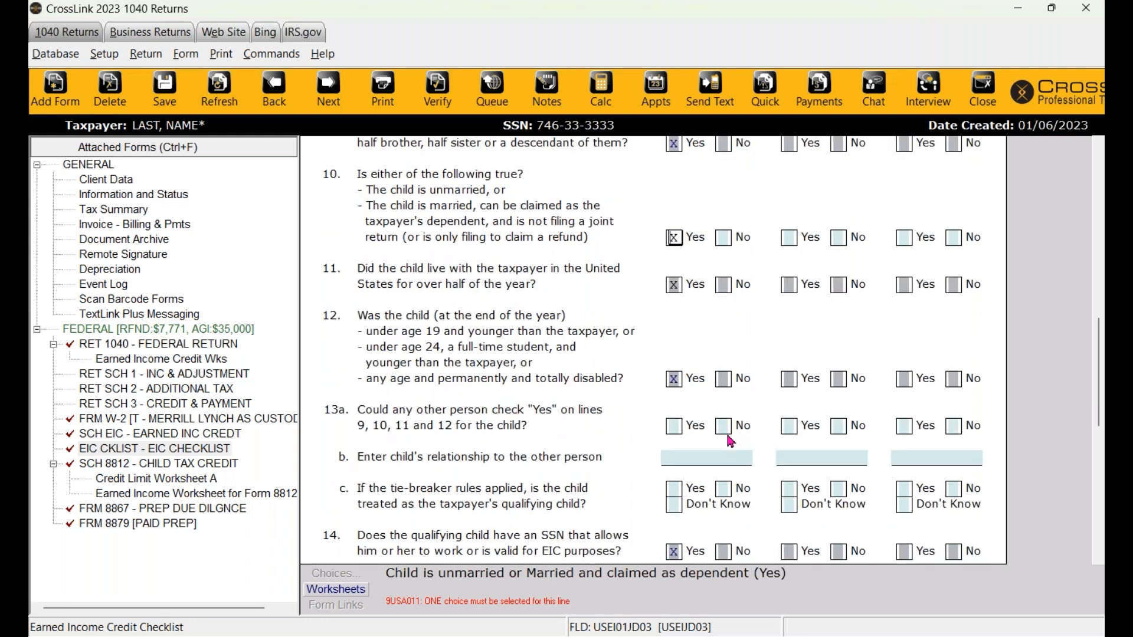
key(ctrl+v)
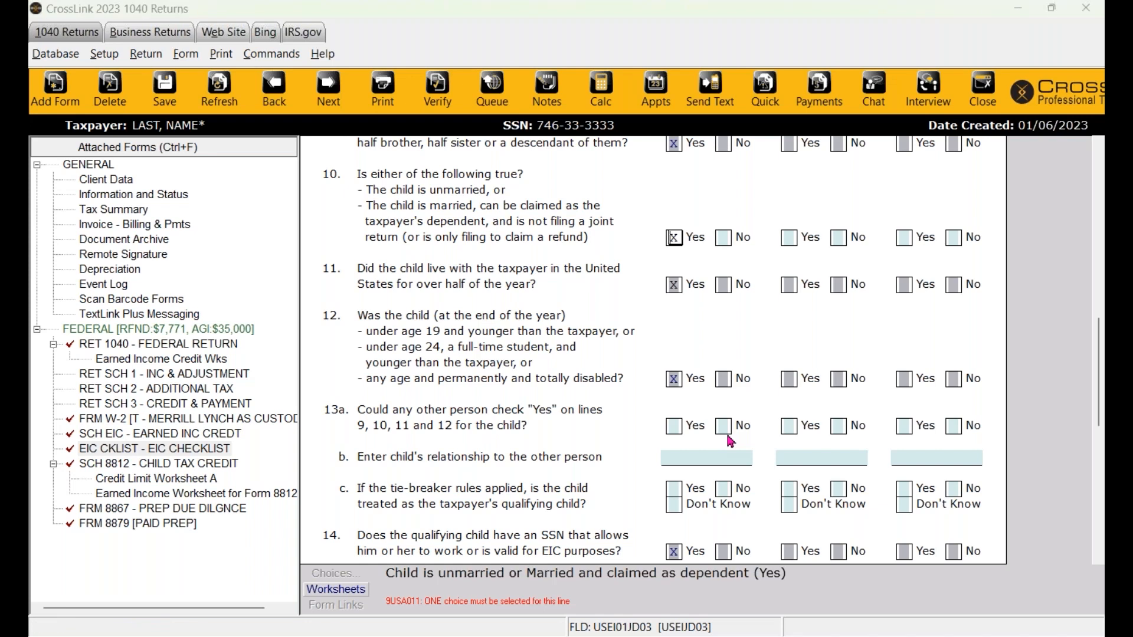
- Answer No on EIC Checklist line 13a and advance to Form 8867 line 1
key(Return)
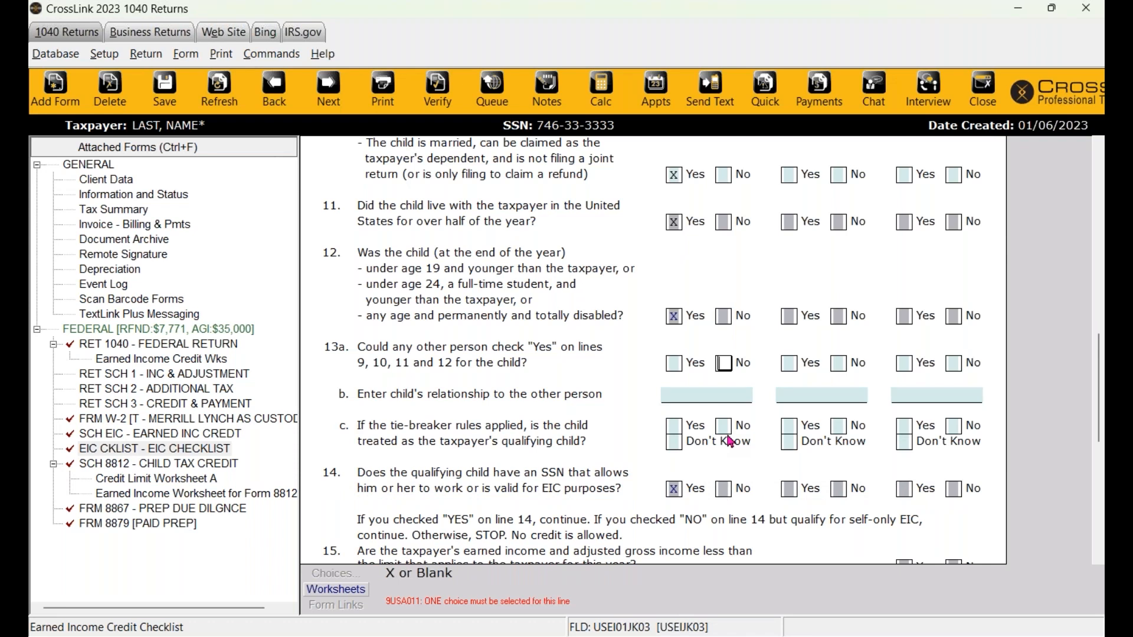
text(x)
key(ctrl+e)
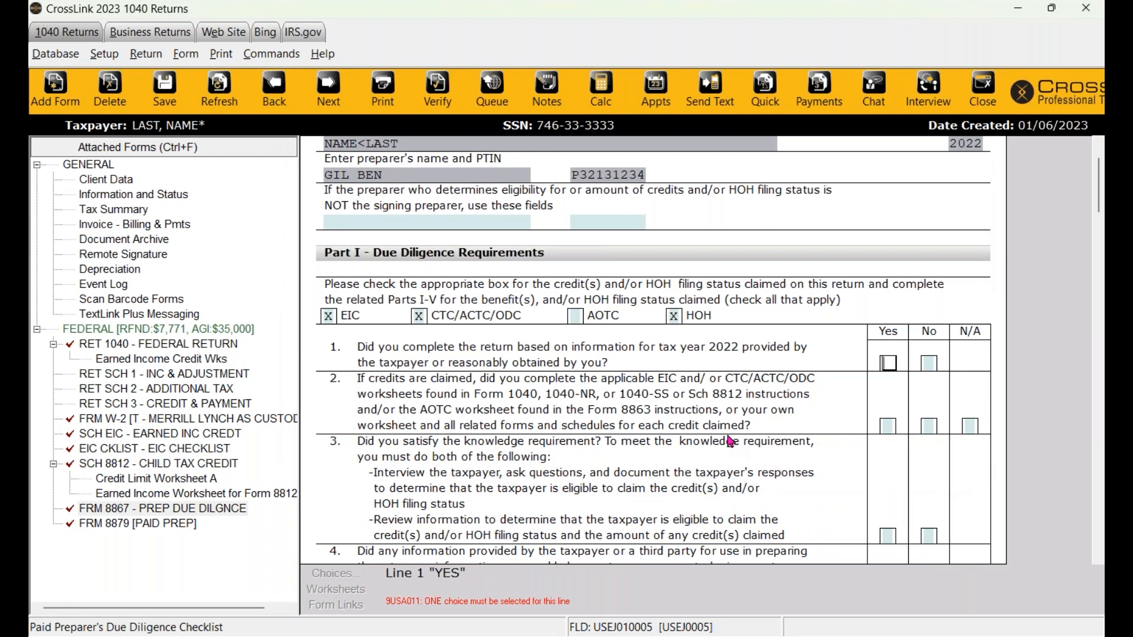
- Answer Yes to Form 8867 questions 1–3 and 5, and No to question 4
text(x)
scroll(730, 441, up, 2)
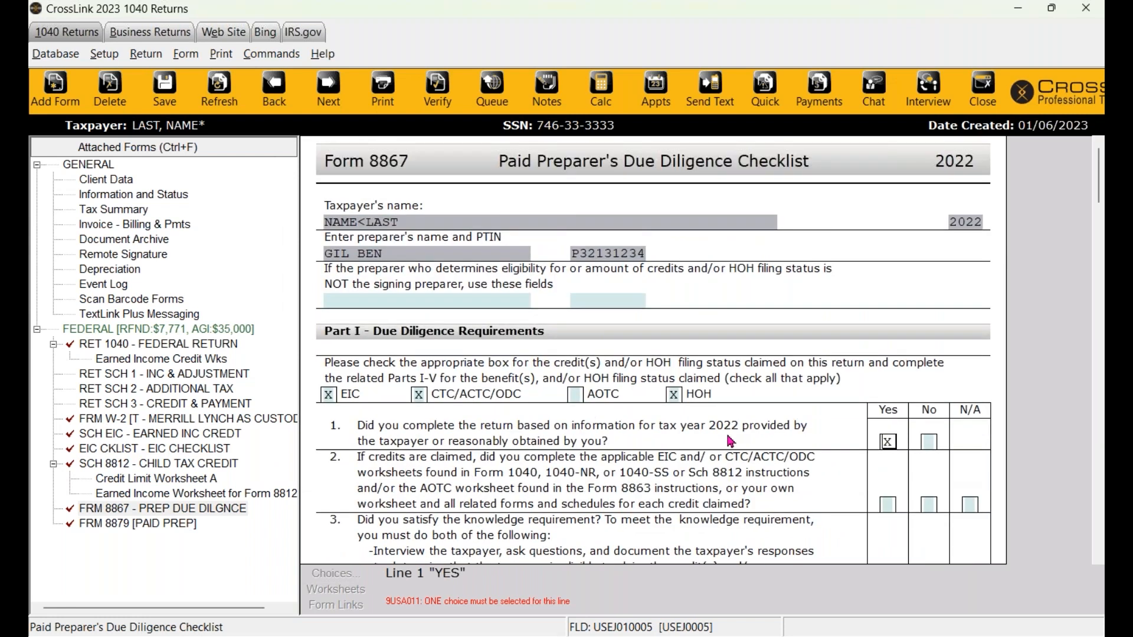
scroll(730, 442, down, 3)
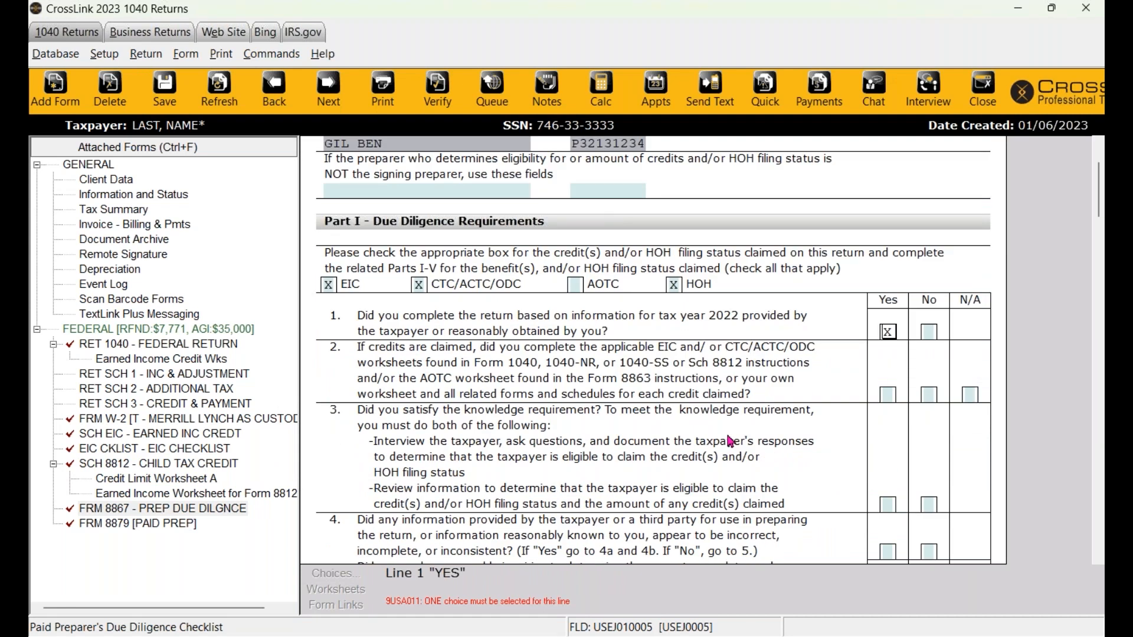
key(ctrl+e)
text(x)
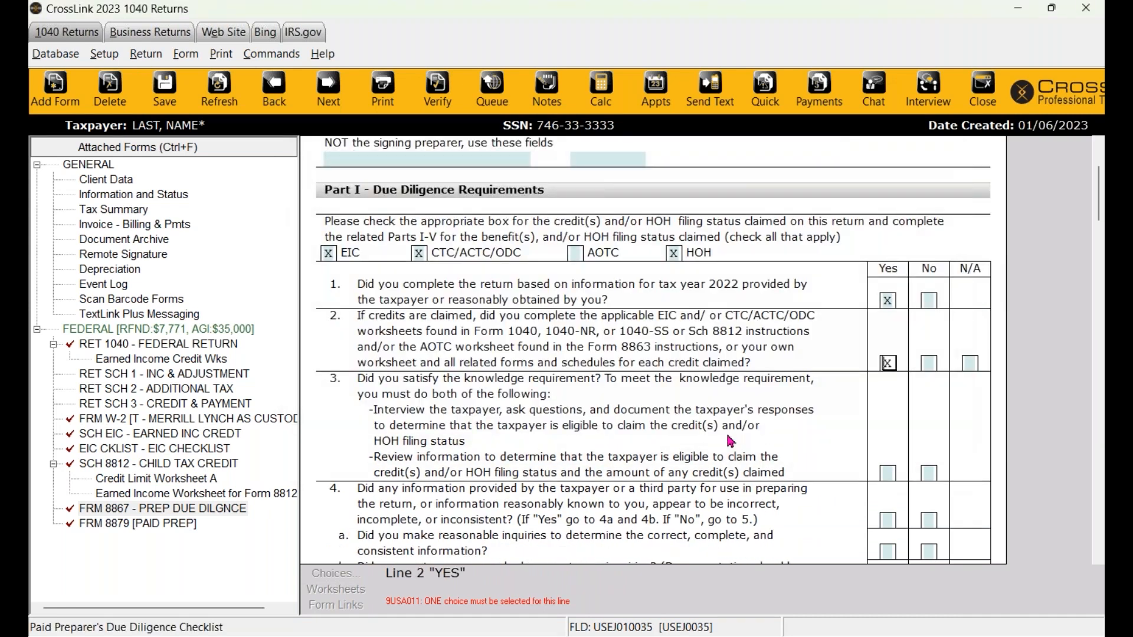
key(ctrl+e)
key(Return)
text(x)
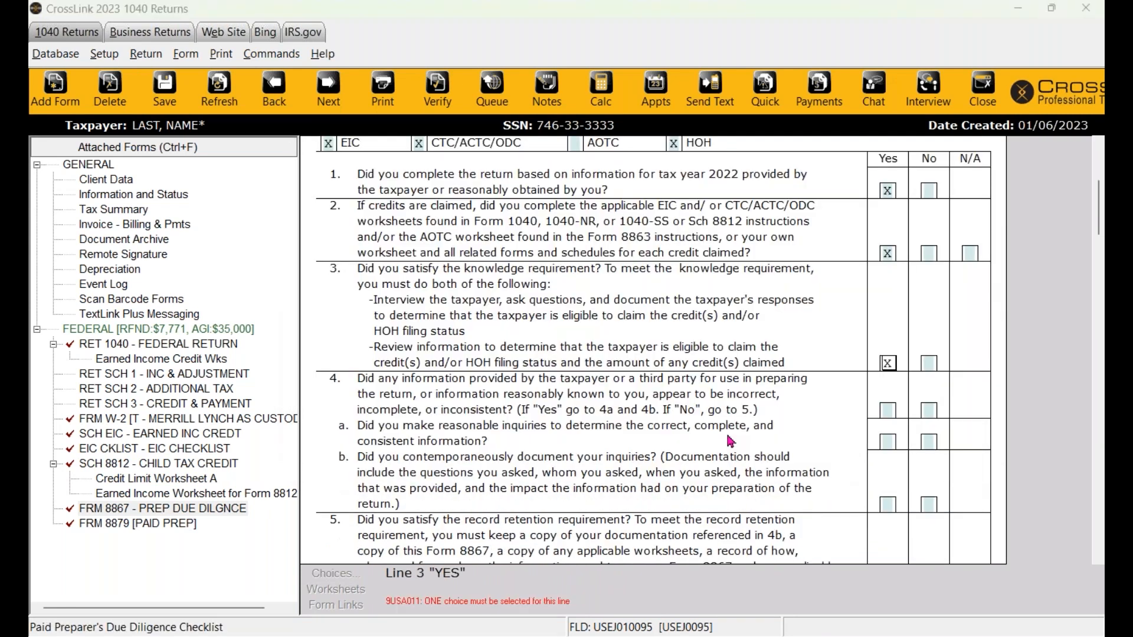
key(ctrl+e)
key(Return)
text(x)
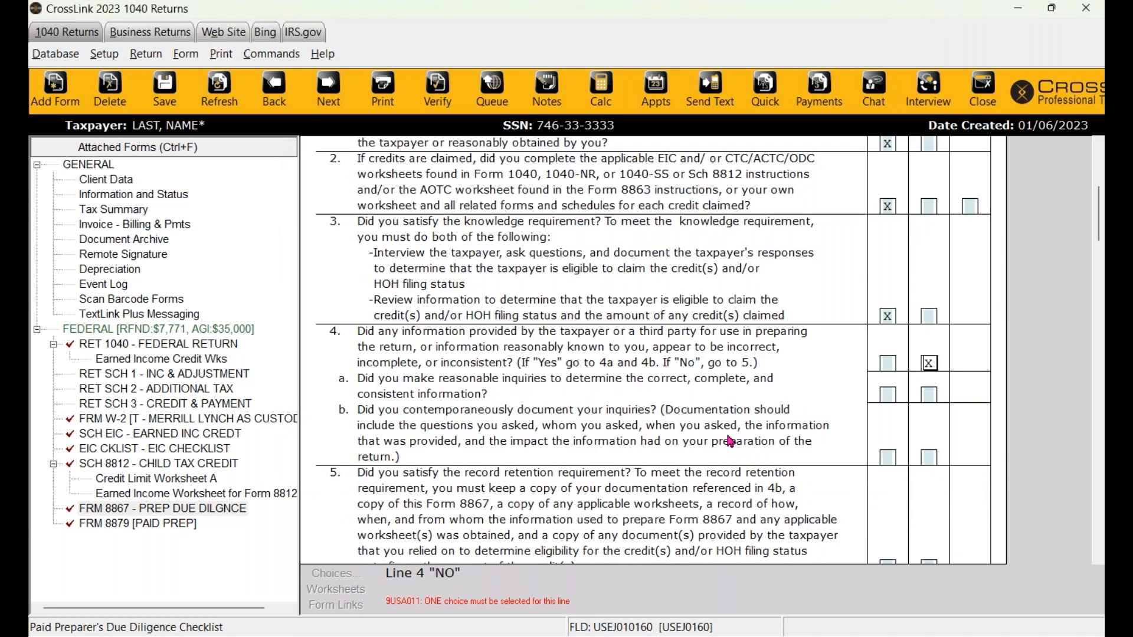
key(ctrl+e)
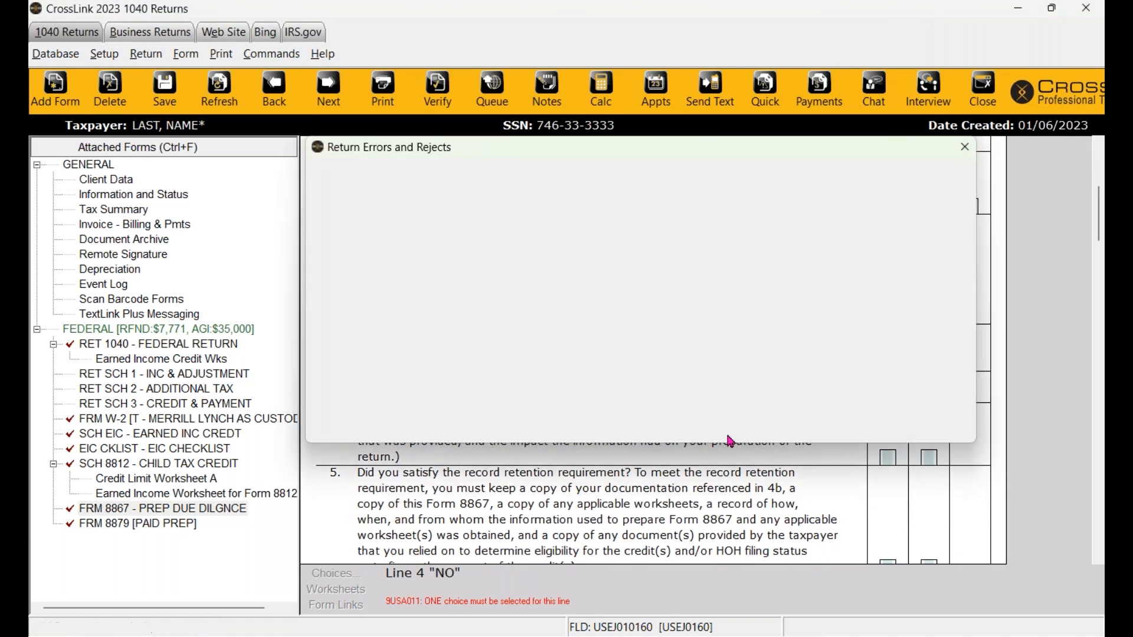
key(Return)
text(x)
- Answer Yes to Form 8867 questions 6 through 9c
key(ctrl+e)
key(Return)
text(x)
key(ctrl+e)
key(Return)
text(x)
key(ctrl+e)
key(Return)
text(x)
key(ctrl+e)
key(Return)
text(x)
key(ctrl+e)
key(Return)
text(x)
key(ctrl+e)
key(Return)
text(x)
key(ctrl+e)
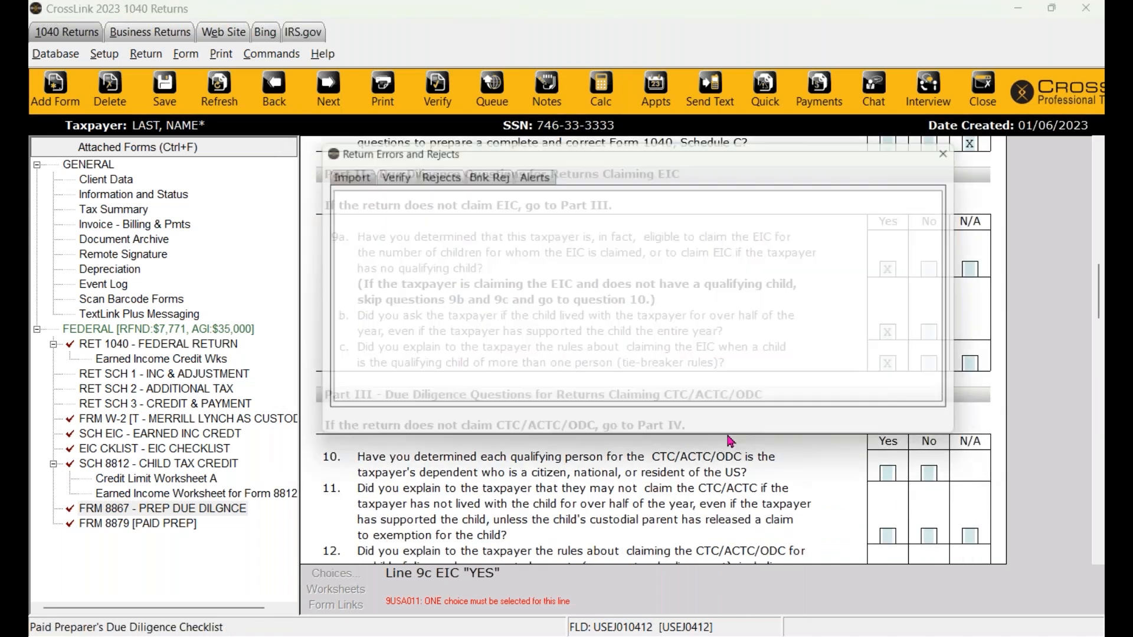
- Answer Yes to the remaining questions through line 15 and check School records under line 5
key(Return)
text(x)
key(ctrl+e)
key(Return)
text(x)
key(ctrl+e)
key(Return)
text(x)
key(ctrl+e)
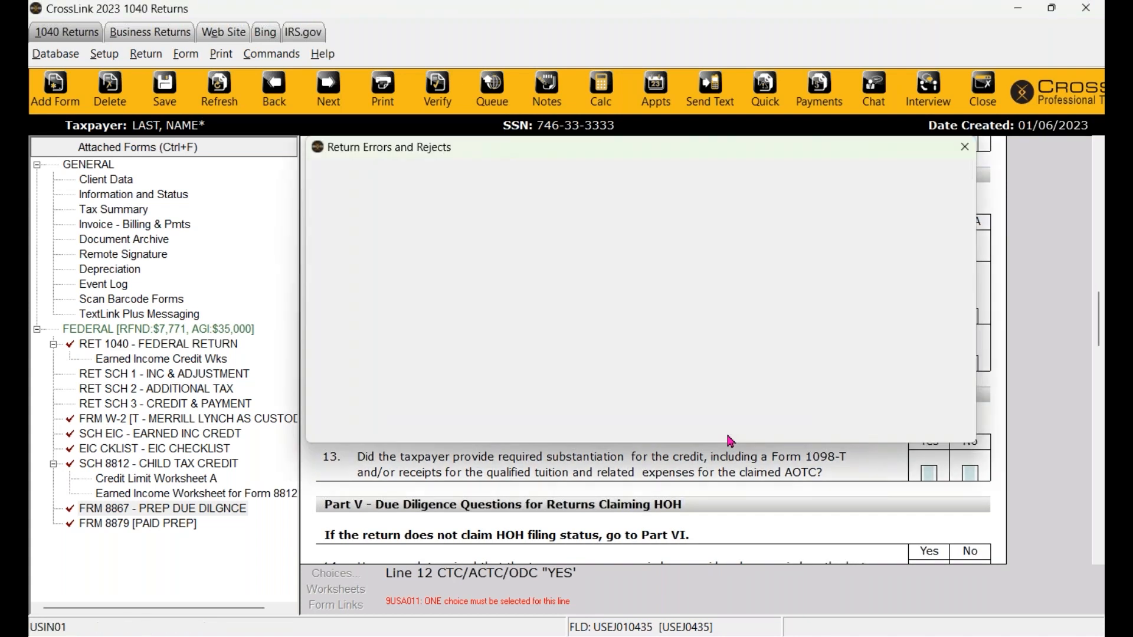
key(Return)
text(x)
key(ctrl+e)
key(Return)
text(x)
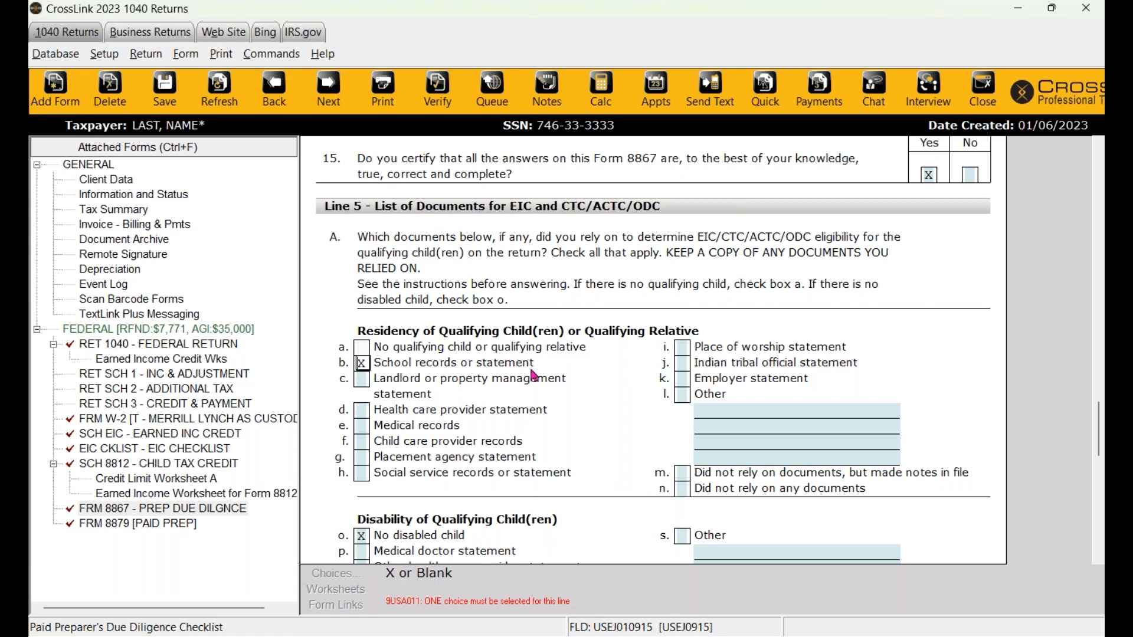
- Check the Head of Household box for notes made in file under line 5
key(ctrl+e)
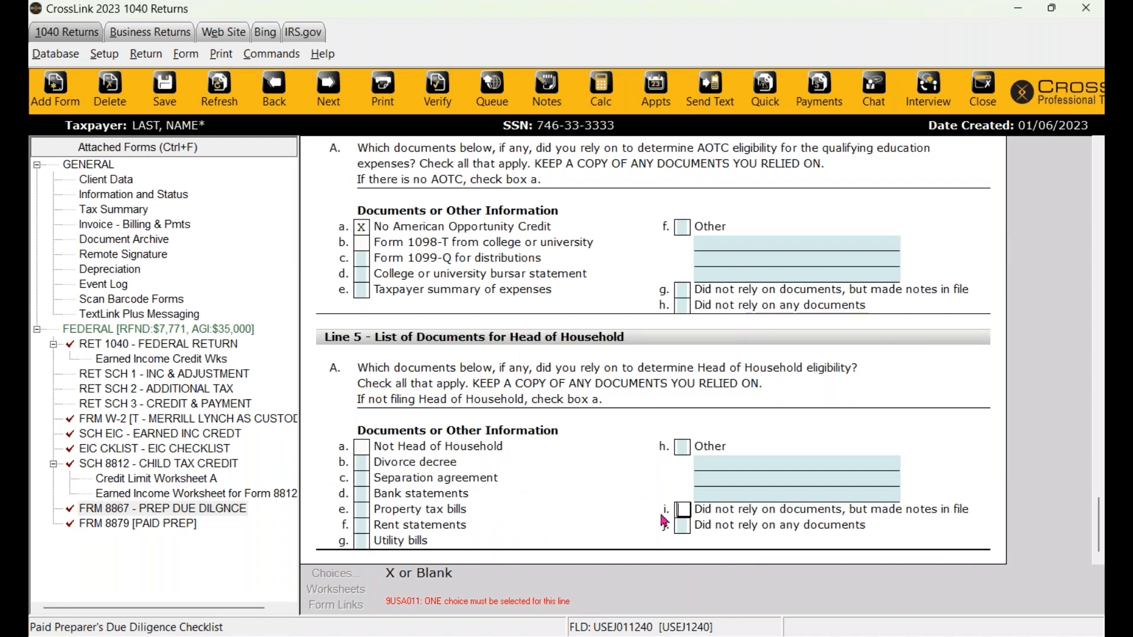
click(681, 511)
key(Return)
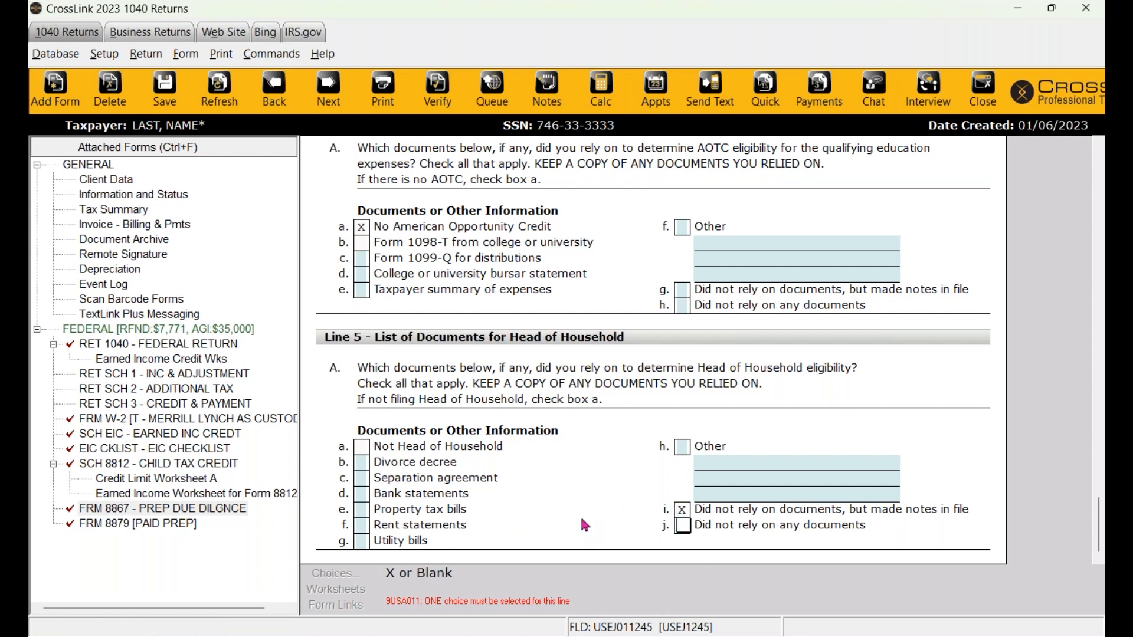
- Verify the return, acknowledge the No Errors/Rejects message, and select the federal return section
click(437, 101)
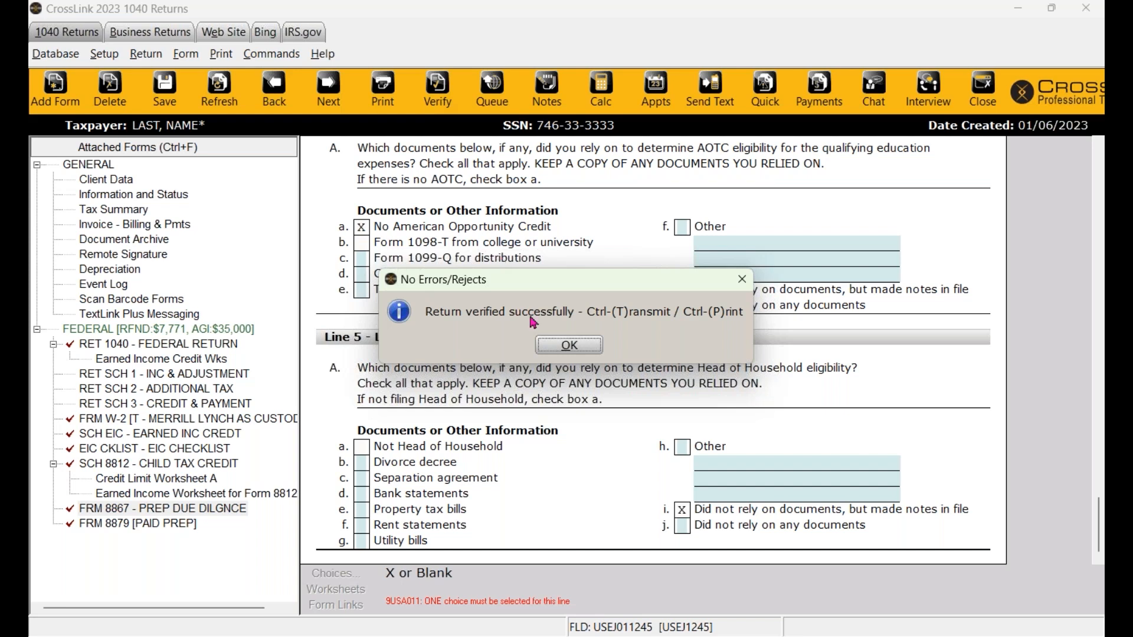
click(556, 352)
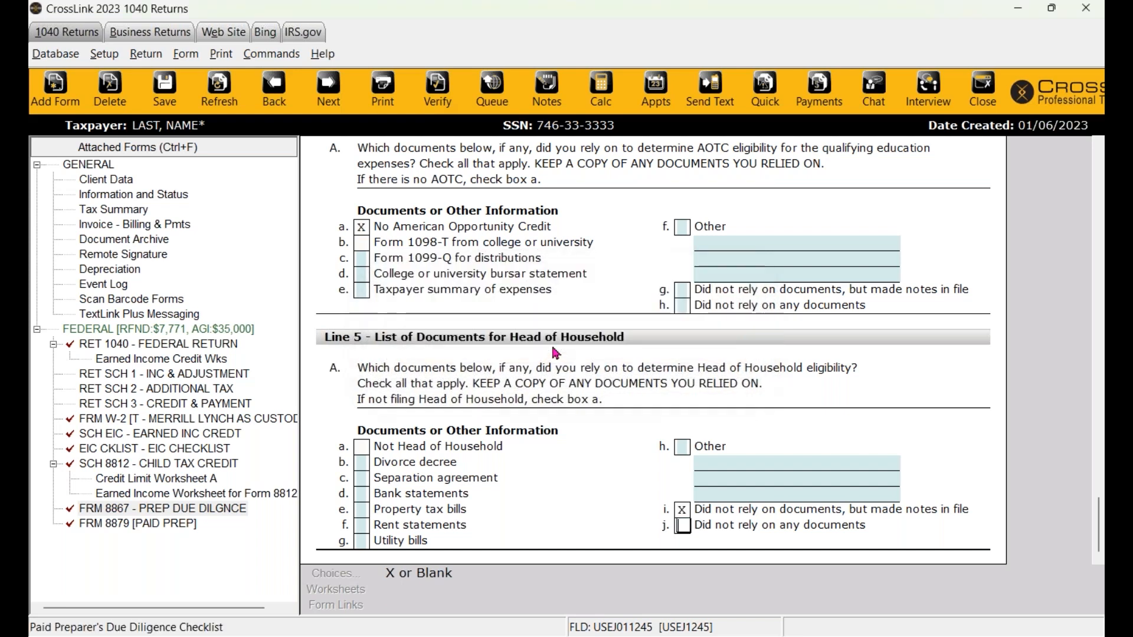
click(166, 331)
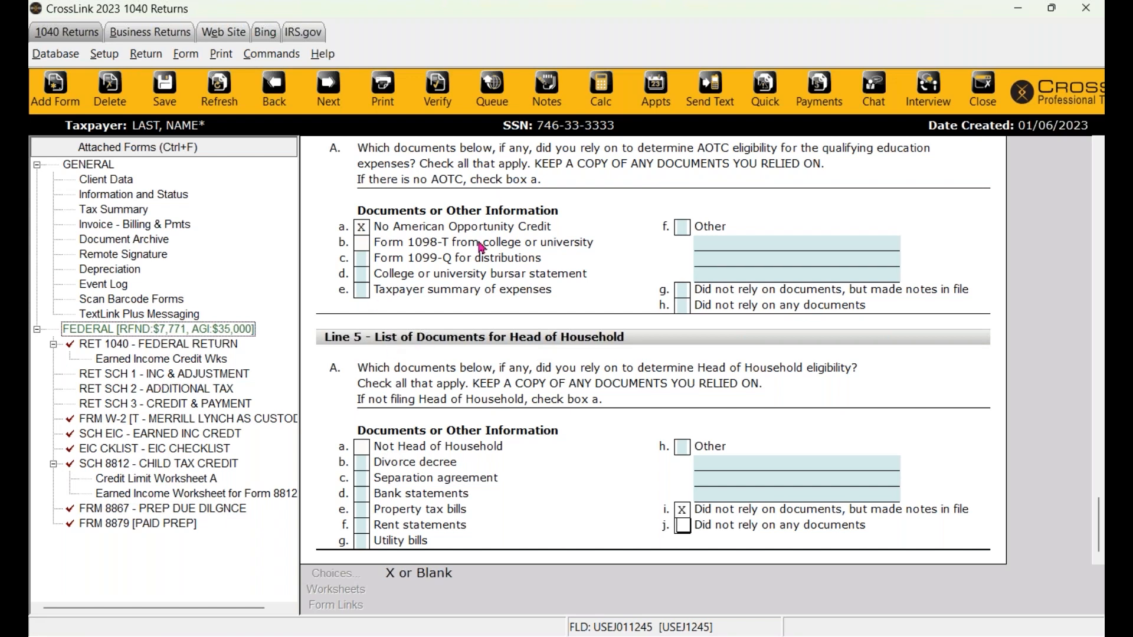
- Open Print Final Return and keep Webex Document Loader as the printer
click(391, 98)
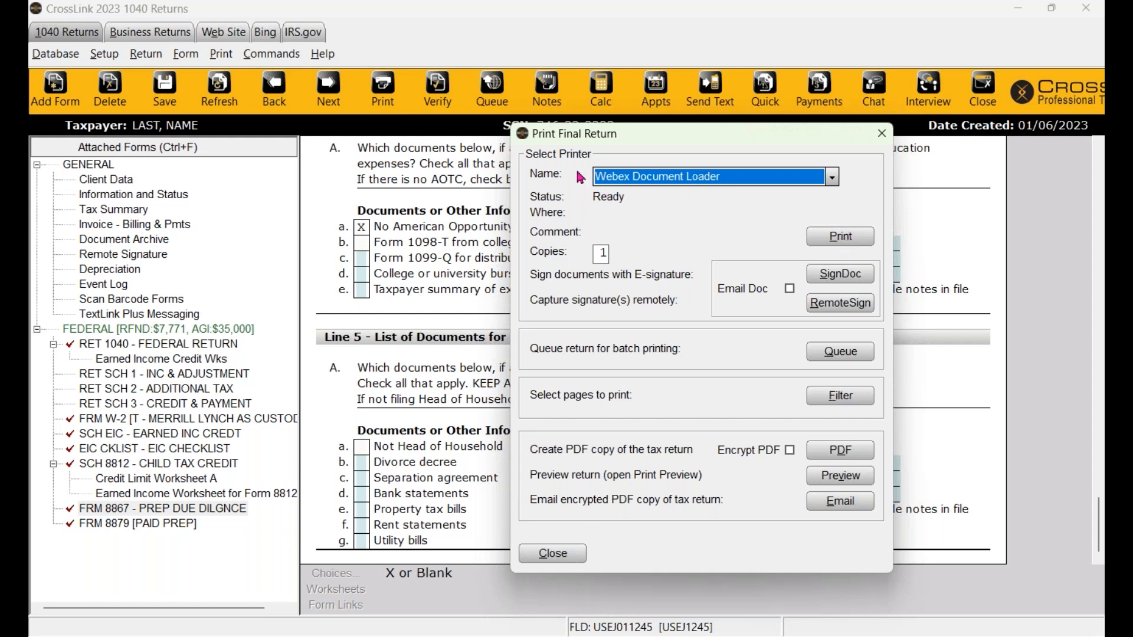
click(617, 177)
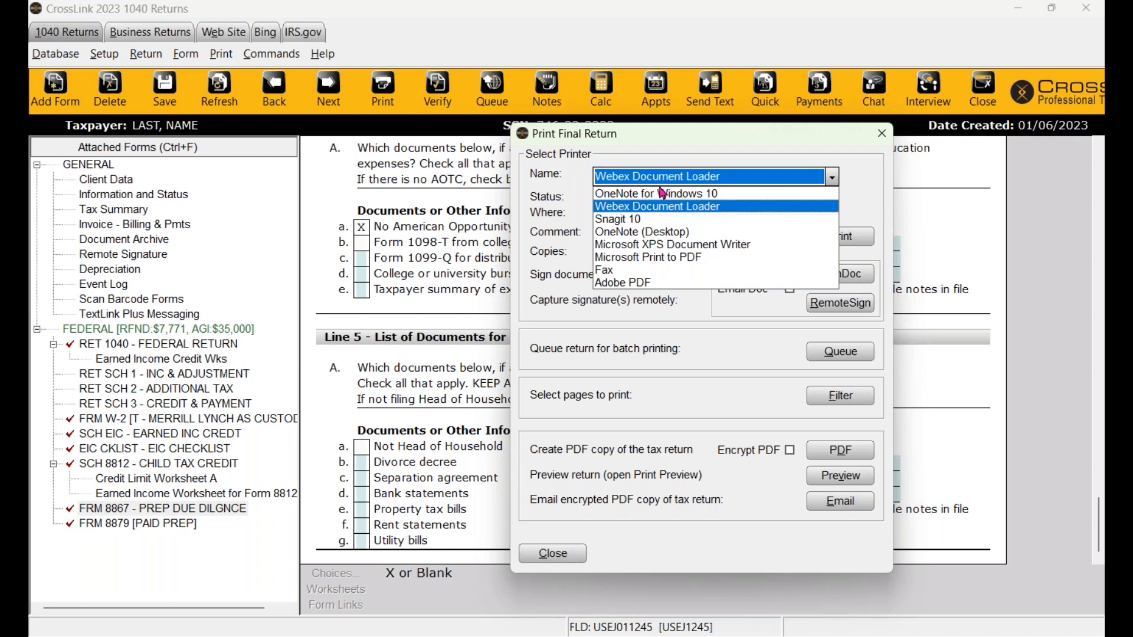
click(581, 193)
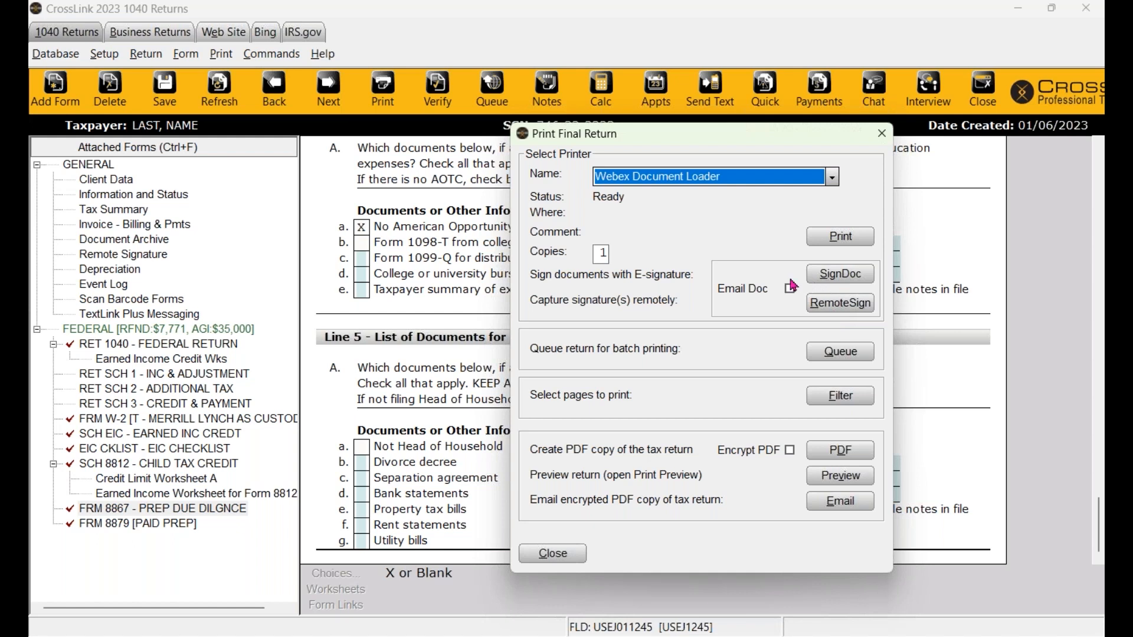
- Draw the taxpayer's signature in the SignDoc pad, close it, and reopen Print Final Return
click(856, 281)
drag(529, 360, 723, 351)
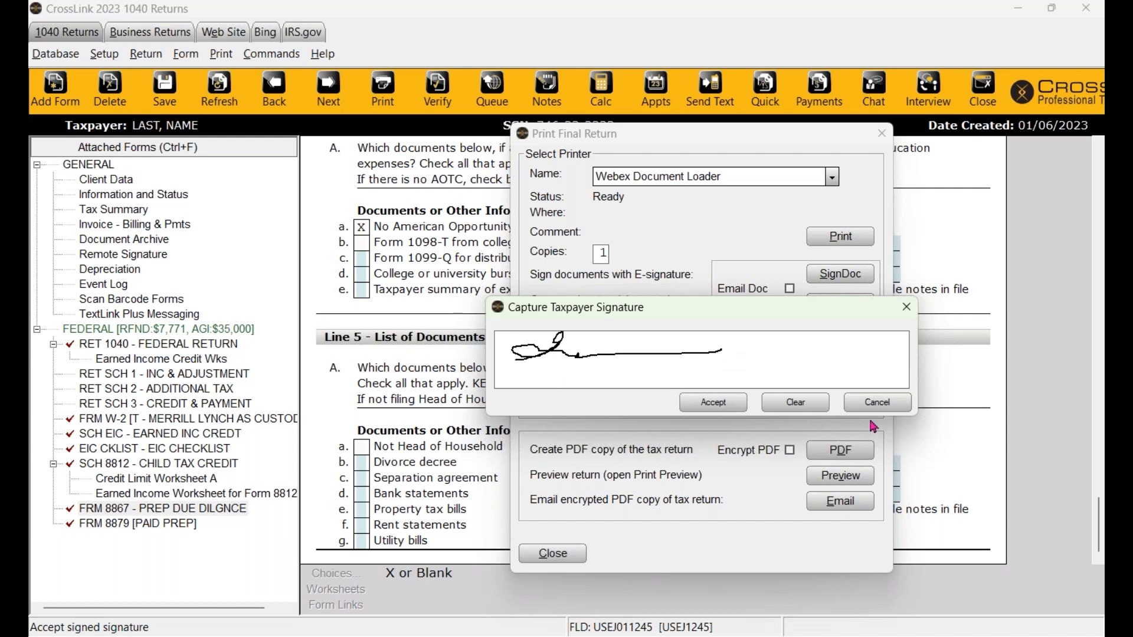
drag(838, 307, 625, 287)
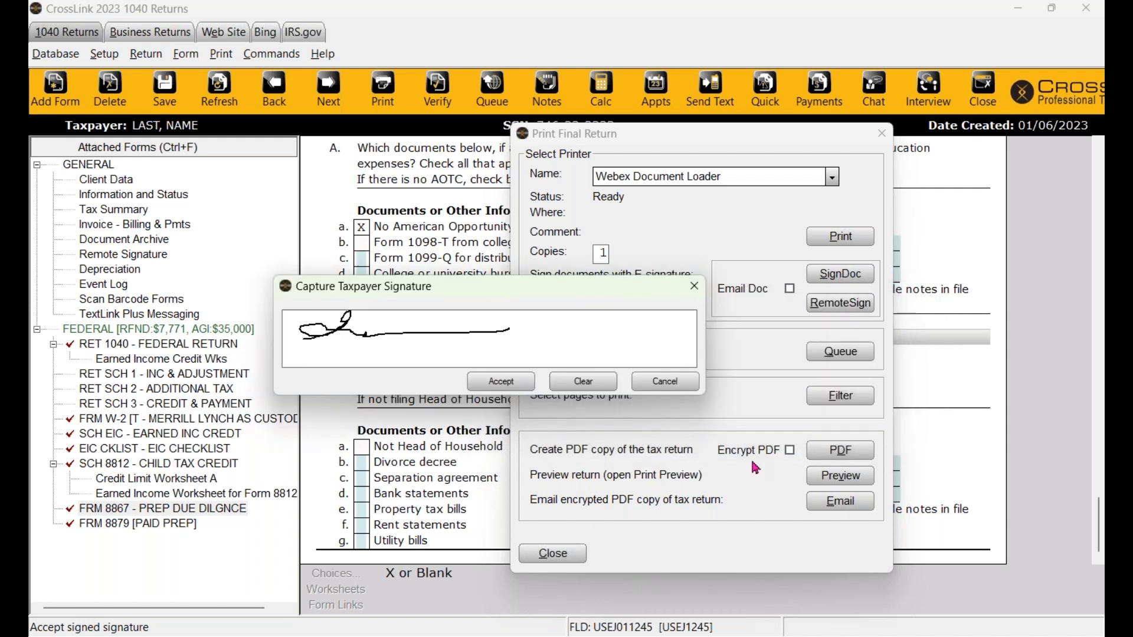
click(695, 287)
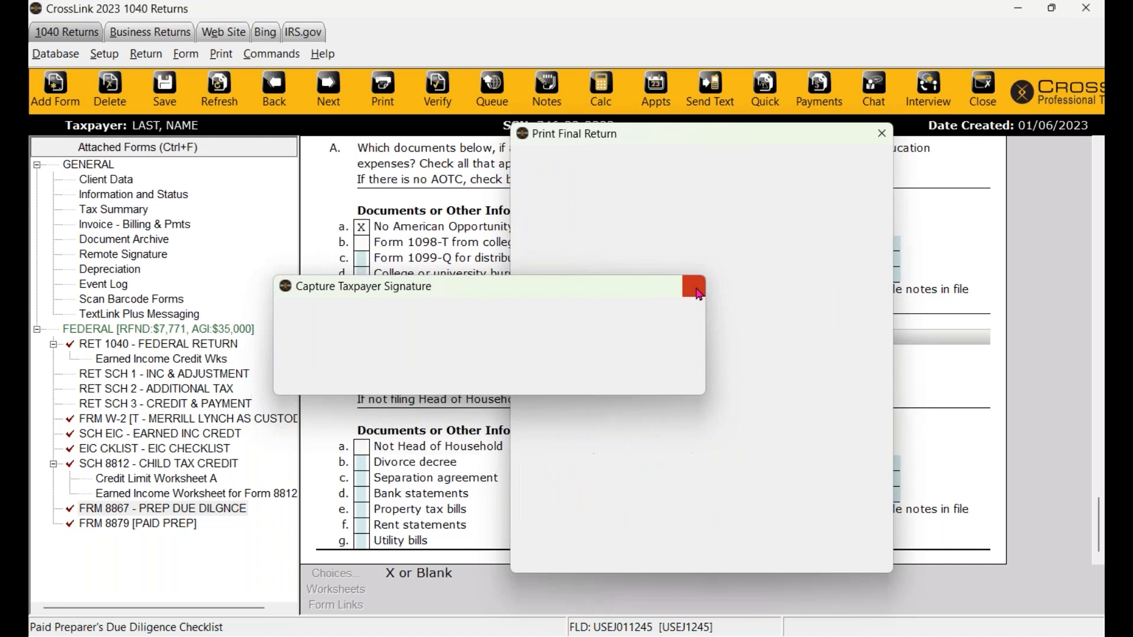
click(382, 94)
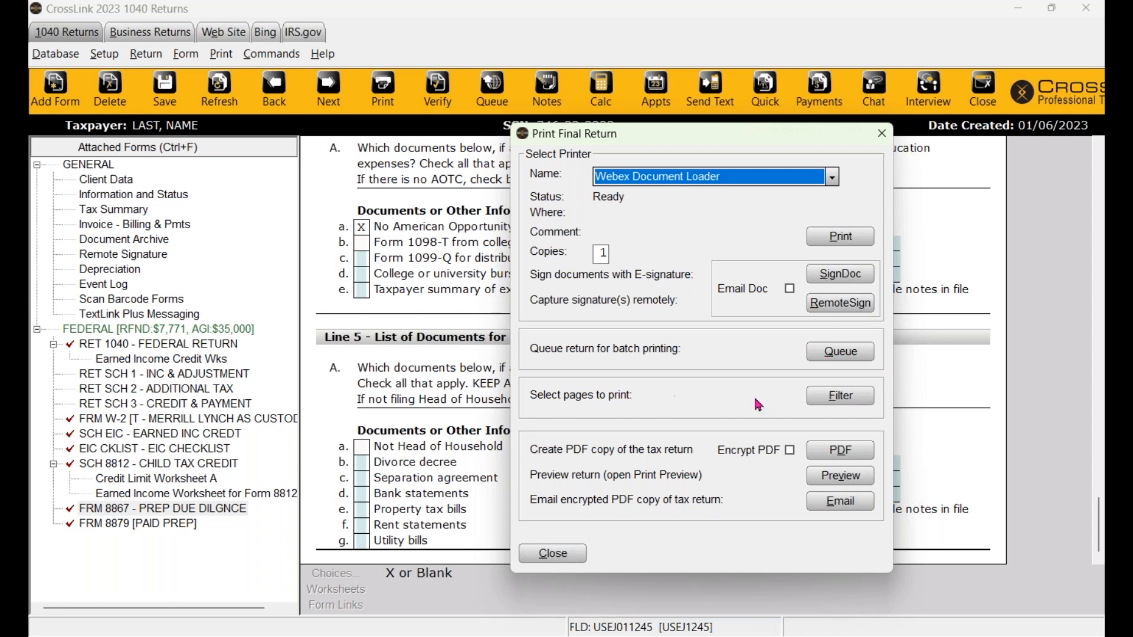
- Review the Print Filter form sets, close them, and generate the LAST-23-D.pdf copy
click(851, 397)
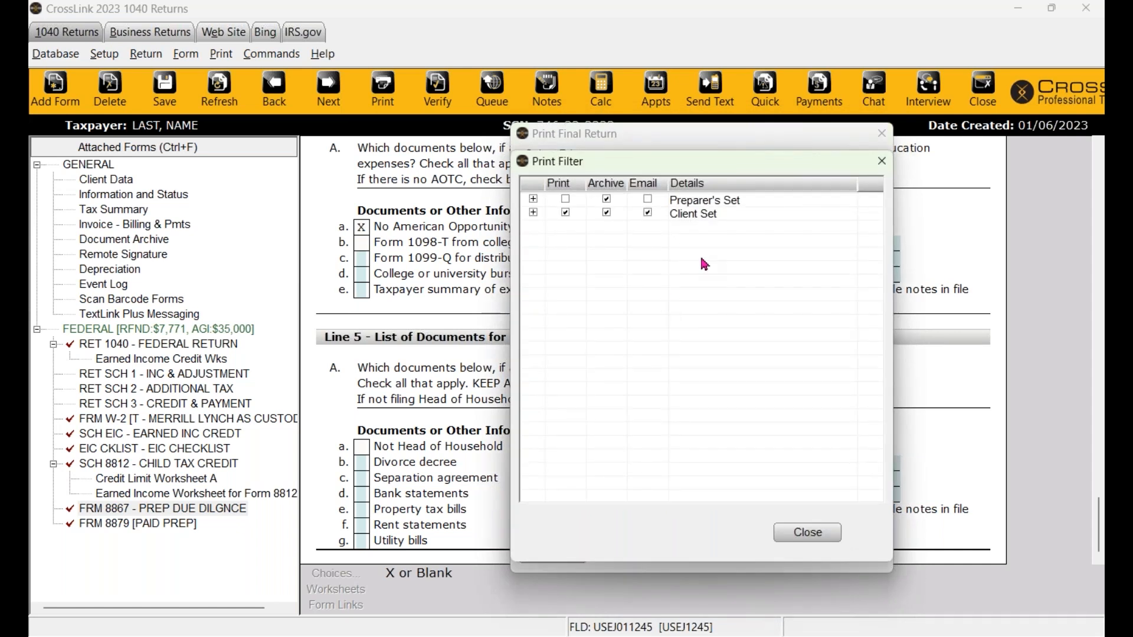
click(882, 163)
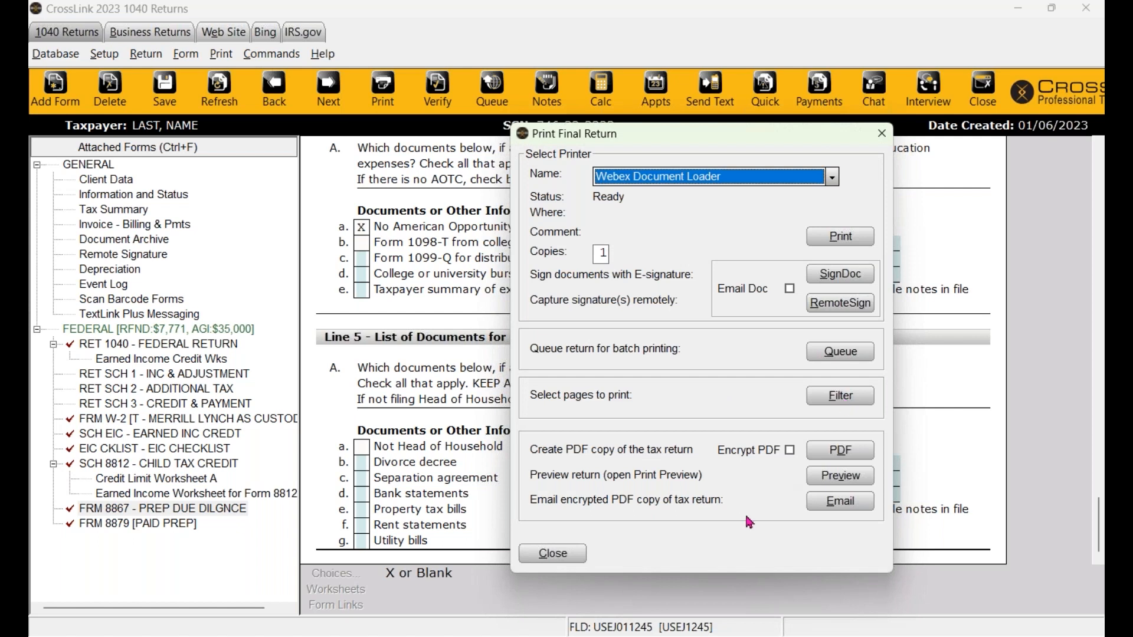
click(845, 454)
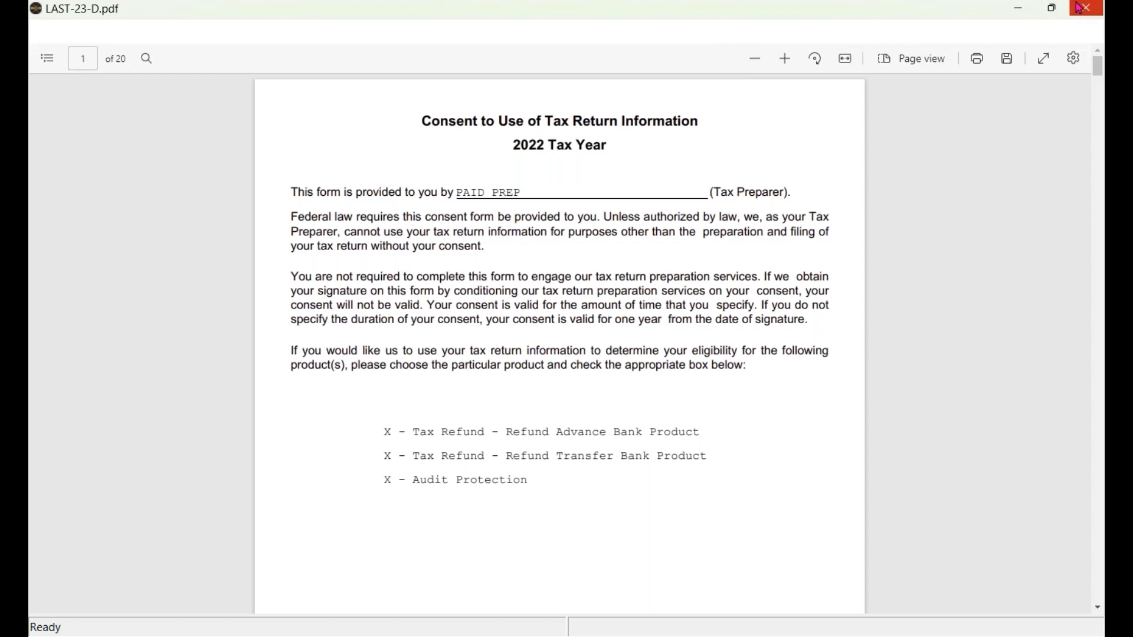
- Close the PDF, then sign the taxpayer signature pad again and accept it
click(1084, 8)
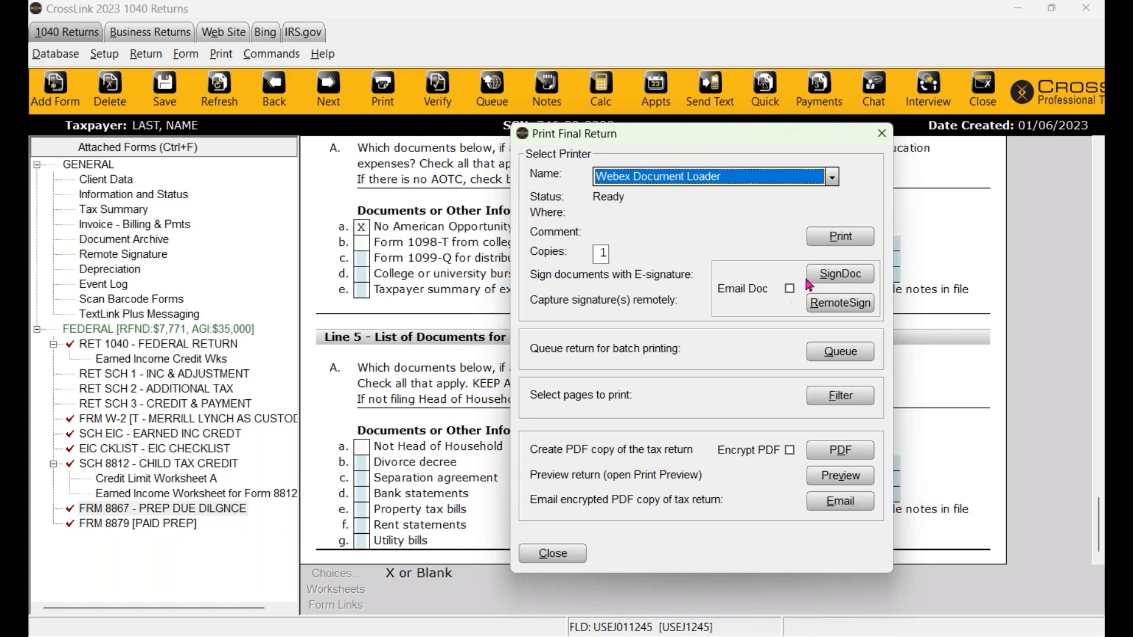
click(840, 303)
drag(511, 362, 782, 378)
click(716, 407)
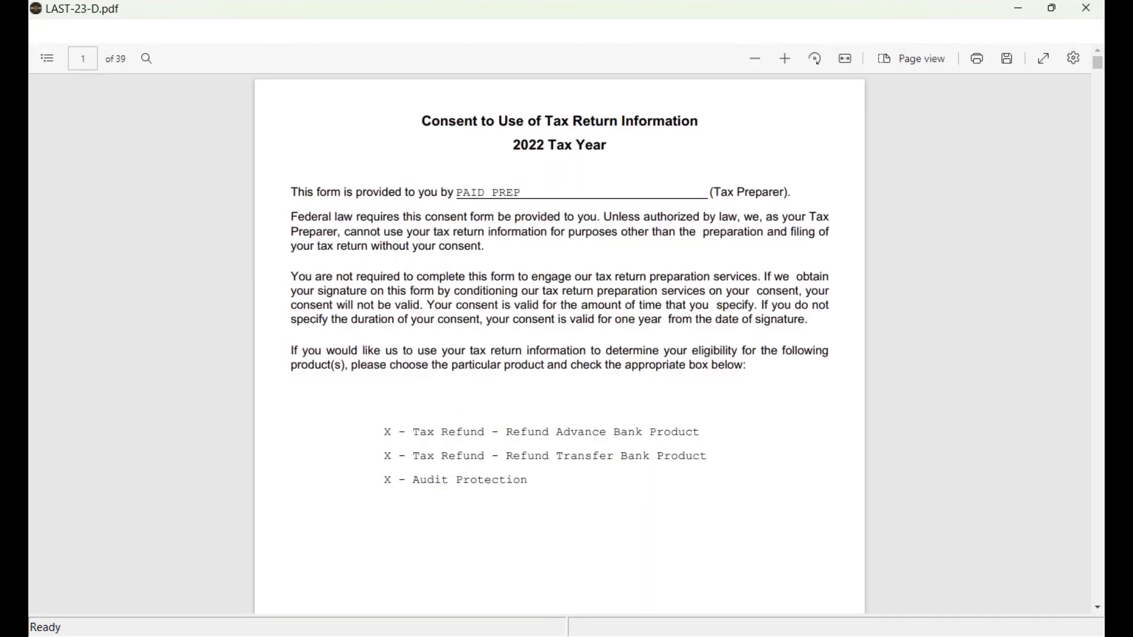
- Page through the 39-page signed return PDF and close it
scroll(649, 491, down, 9)
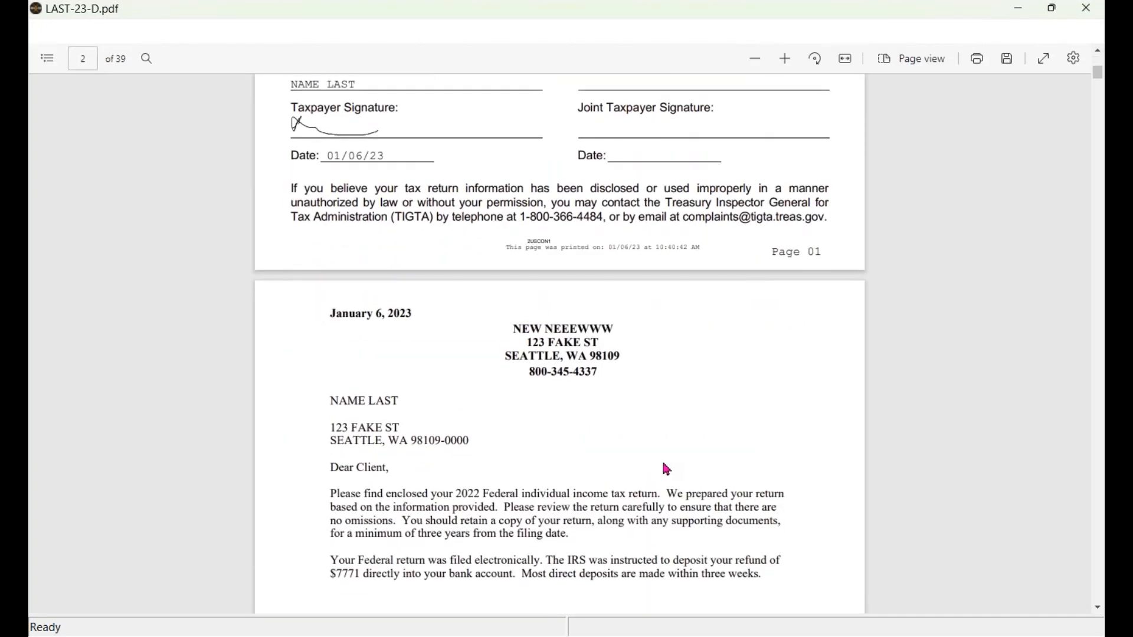
scroll(667, 469, down, 9)
scroll(450, 356, down, 12)
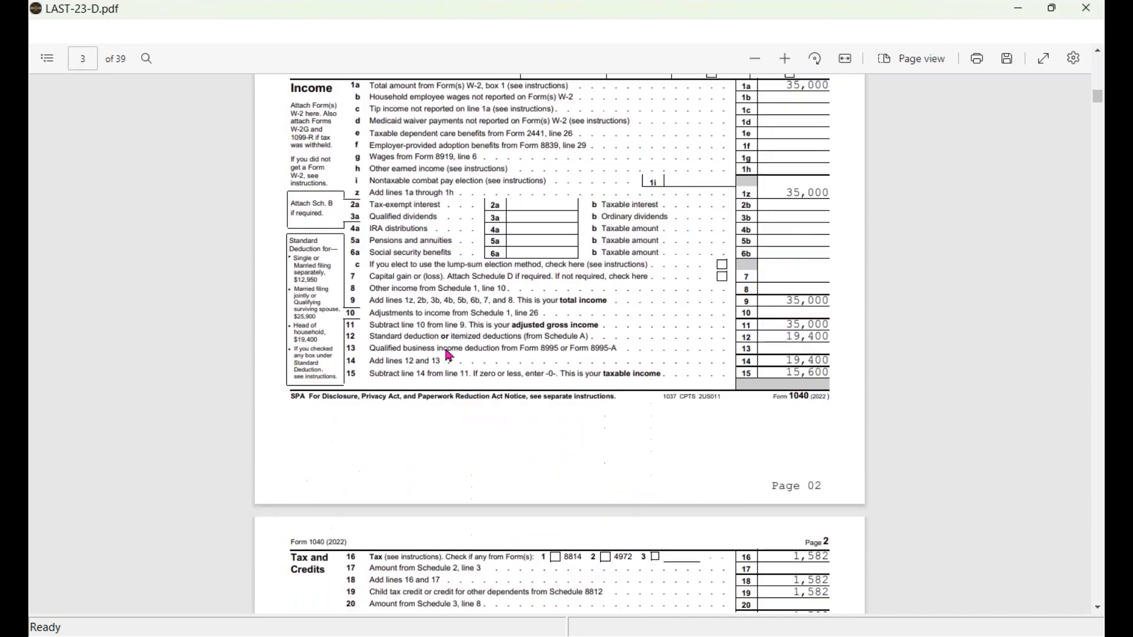
scroll(450, 356, down, 9)
scroll(450, 356, down, 2)
scroll(413, 374, down, 8)
scroll(408, 373, down, 20)
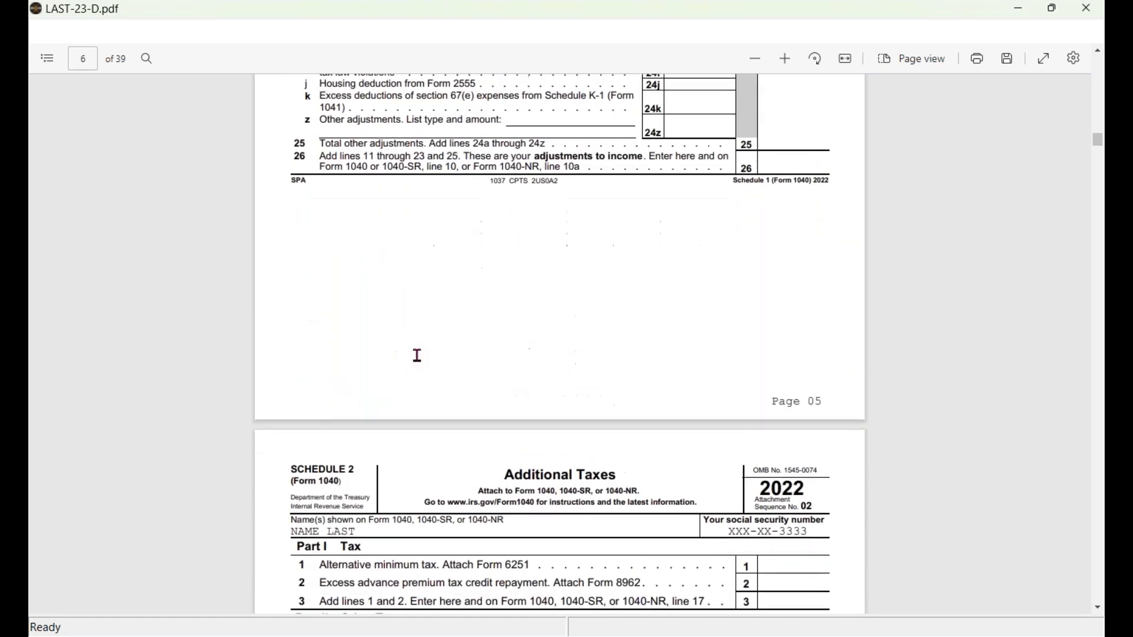
scroll(418, 353, up, 20)
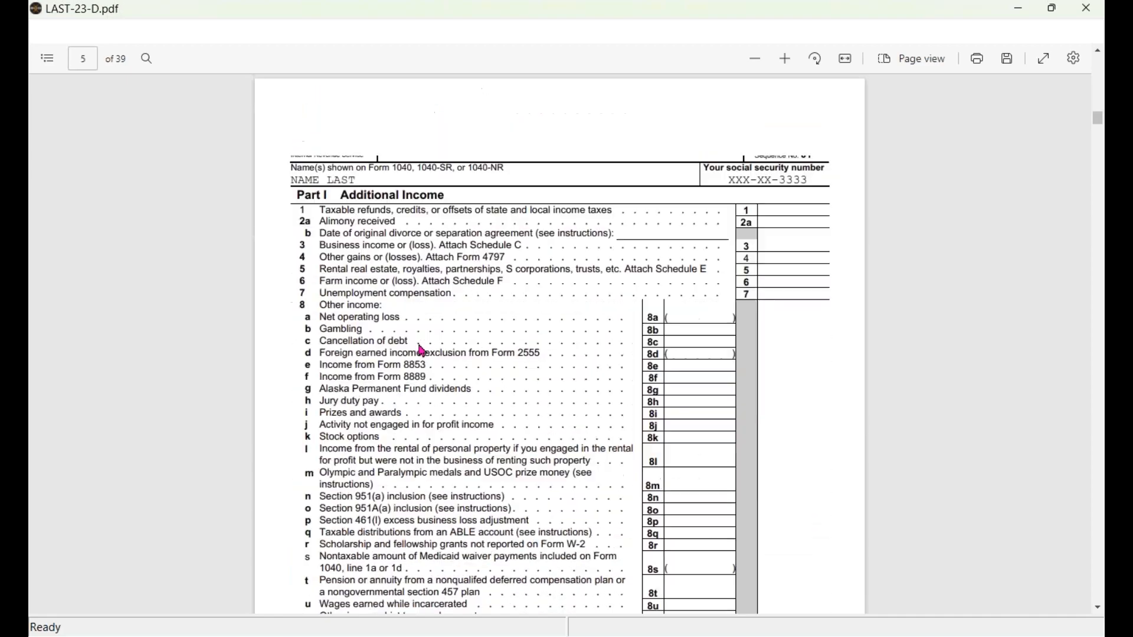
click(1089, 18)
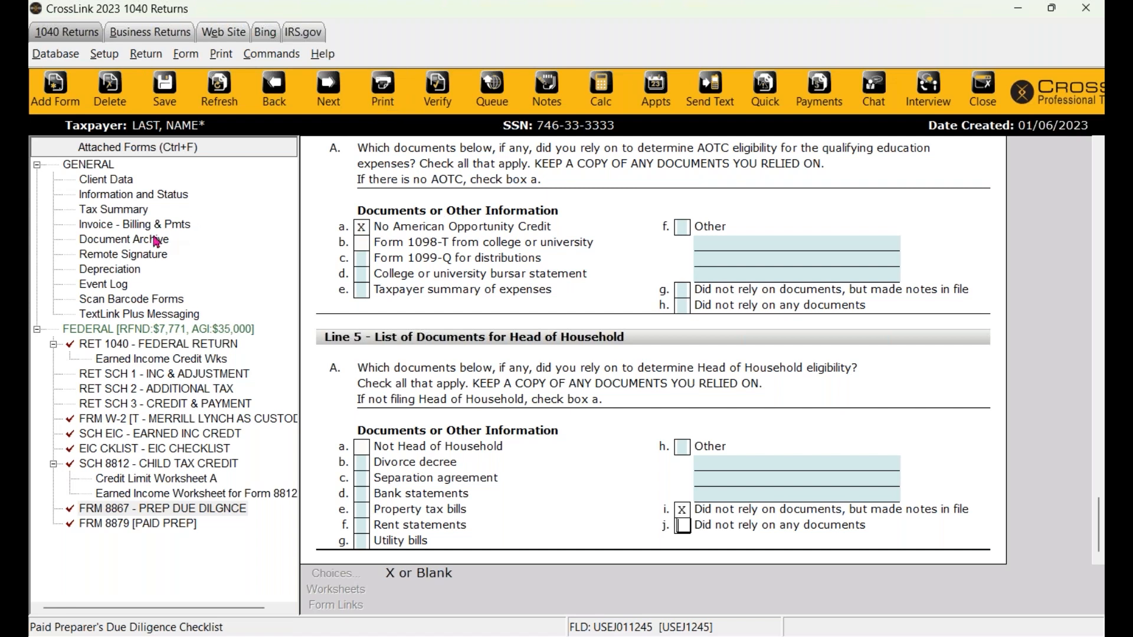
- Open the Archived Documents Listing, view the archived Signed Full Tax Return, and close it
click(121, 242)
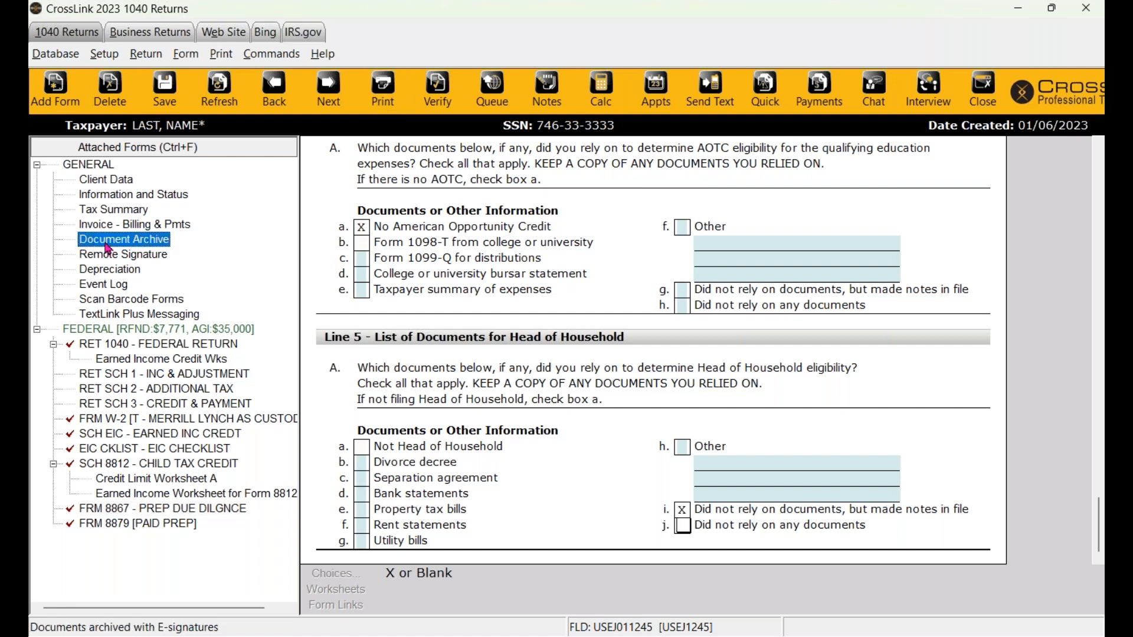
double_click(106, 241)
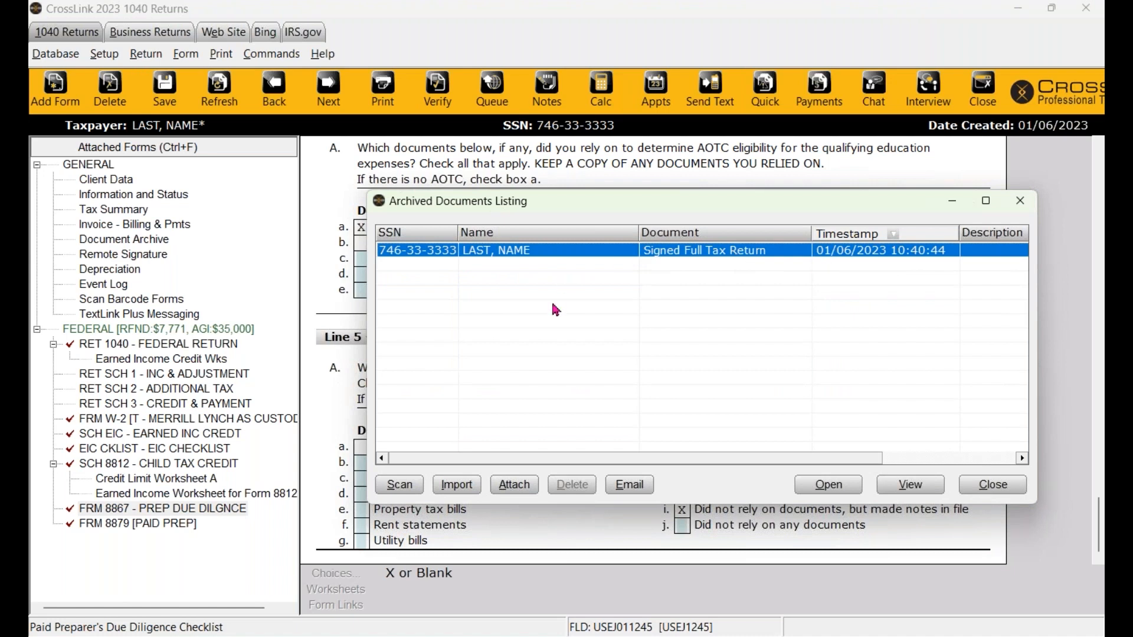
double_click(506, 258)
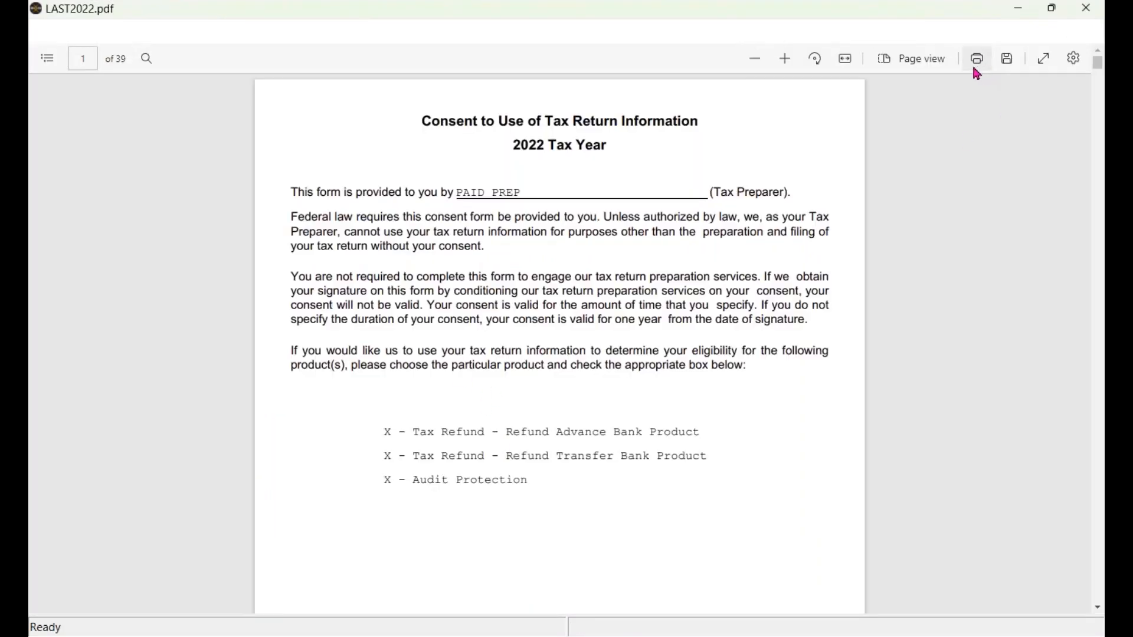
click(1087, 8)
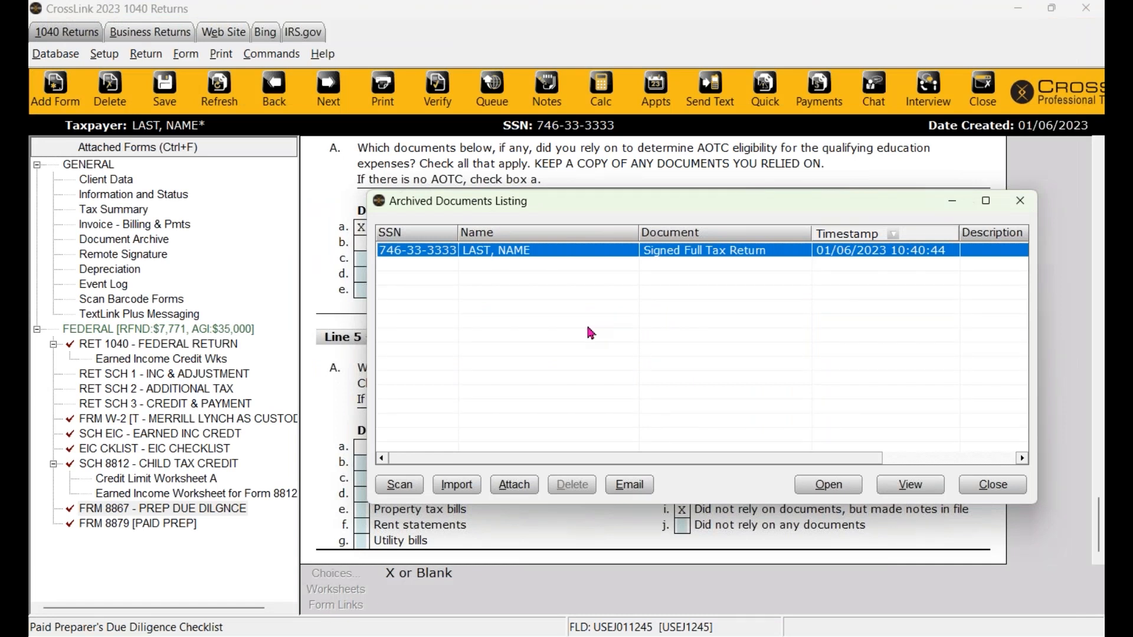
- Cancel a document import and close the Archived Documents Listing
click(453, 492)
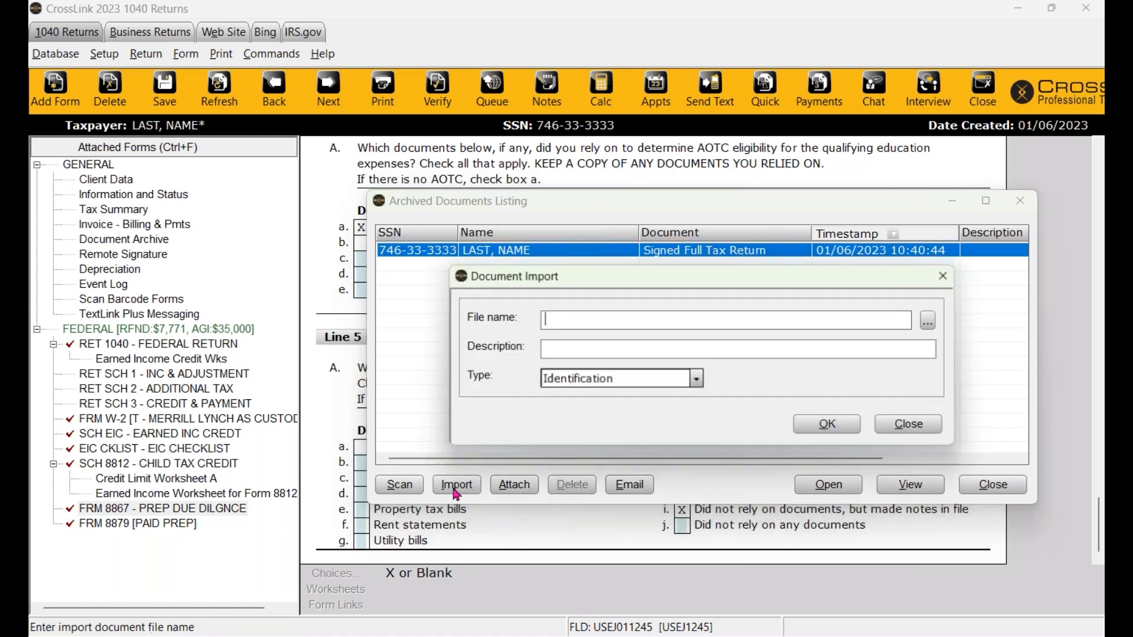
click(945, 275)
click(1019, 200)
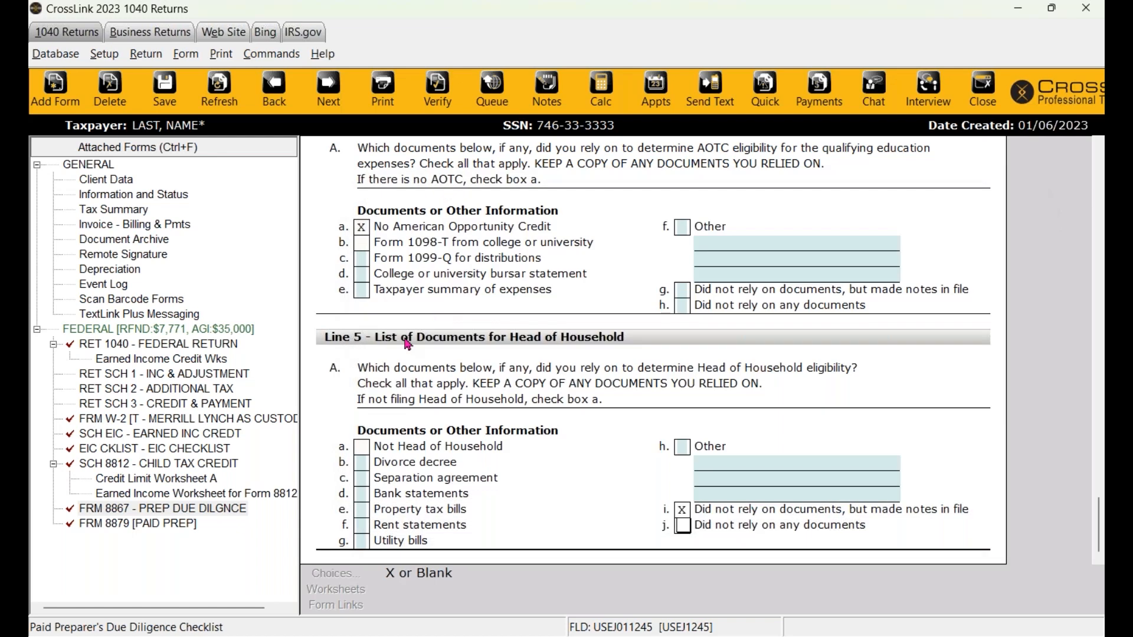
- Reopen Document Archive, cancel a second import, and close the listing again
click(150, 243)
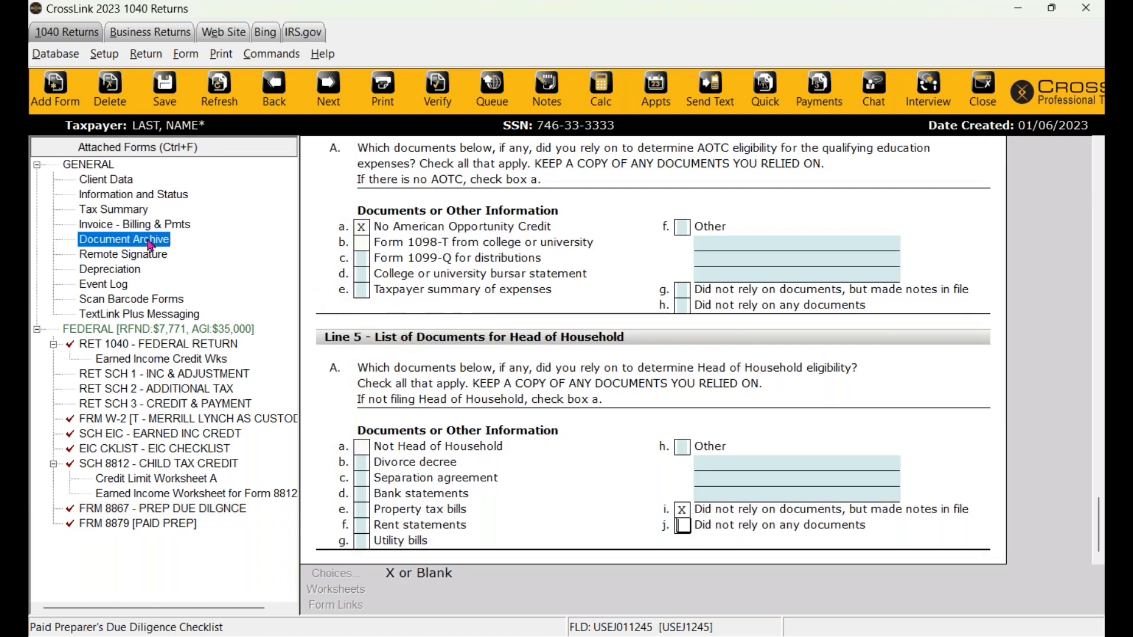
double_click(116, 241)
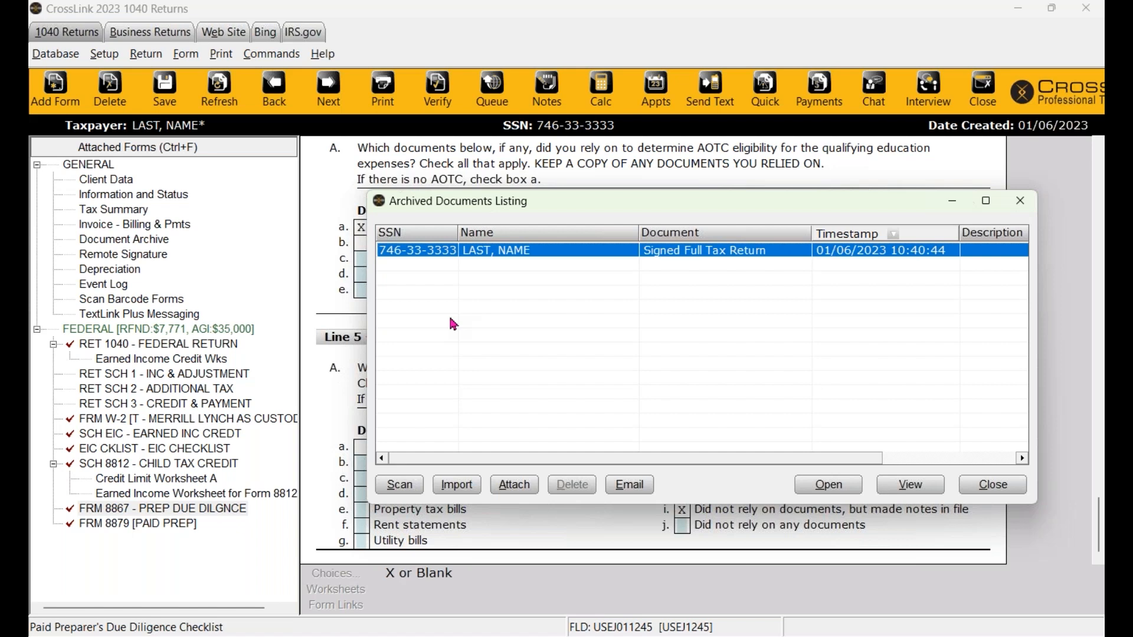
click(456, 485)
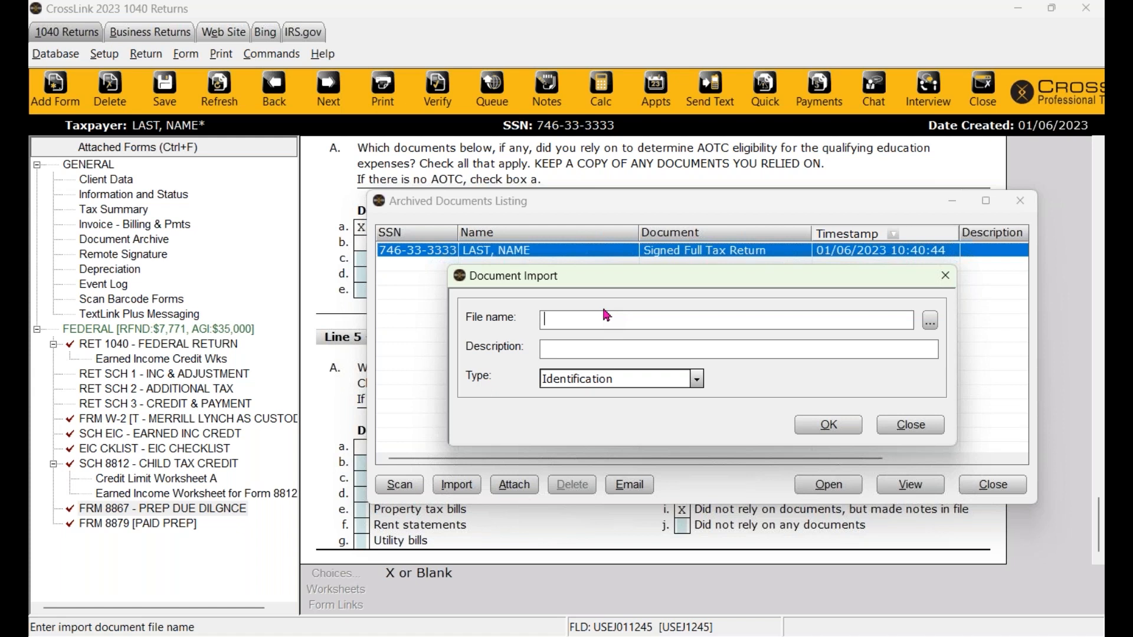
click(945, 275)
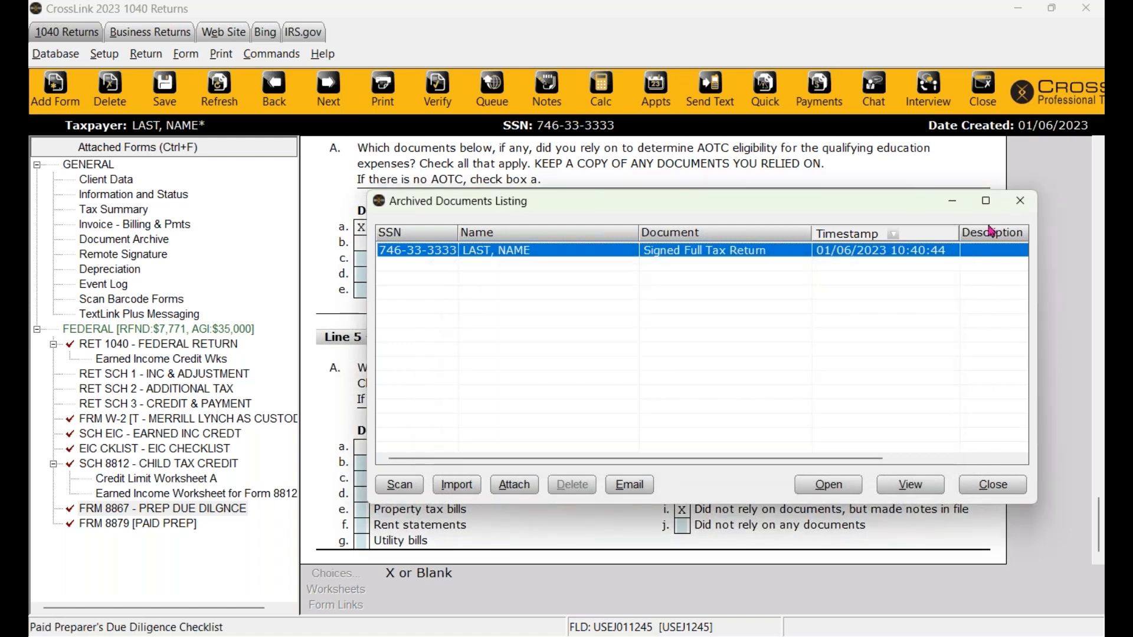
click(1021, 201)
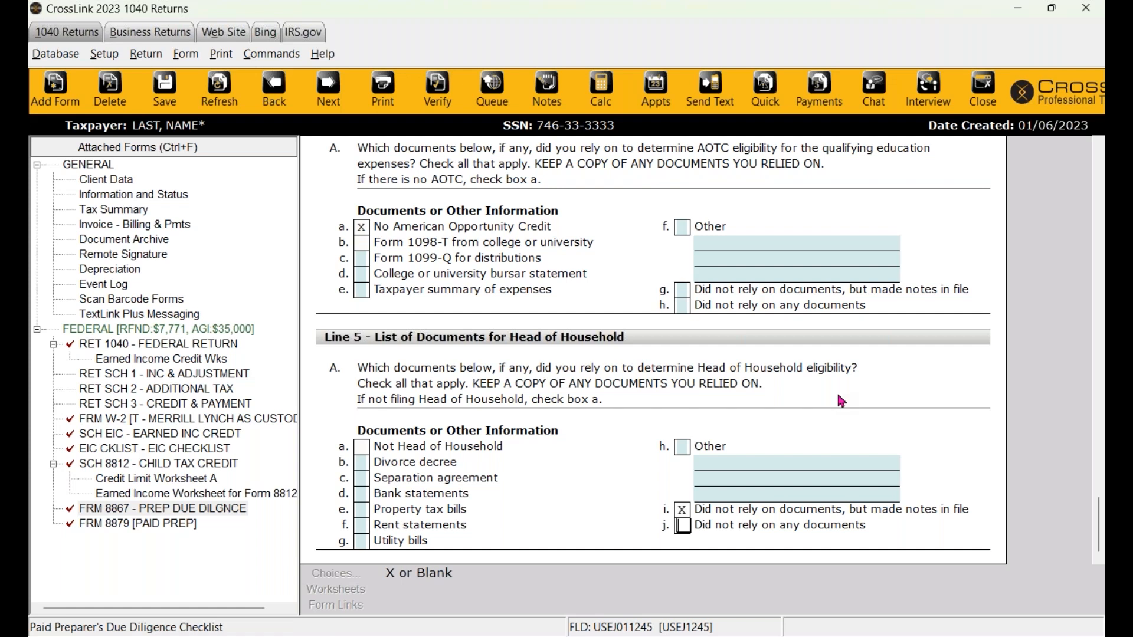
- Queue the federal package so the list shows Return Queued with a 7,771 direct-deposit refund
click(491, 103)
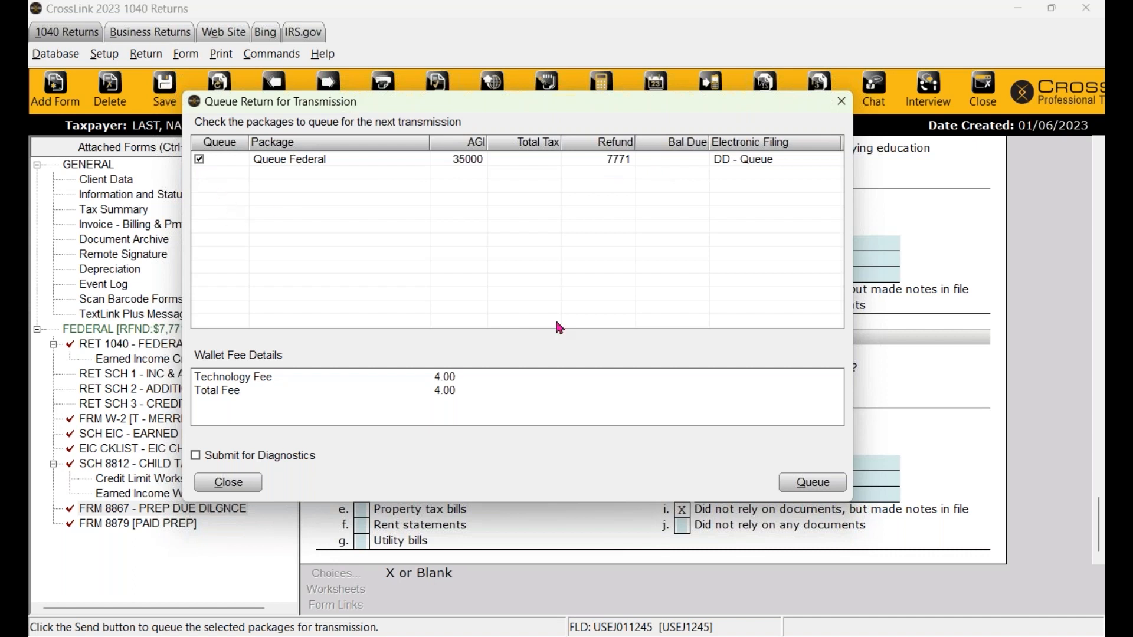
click(813, 483)
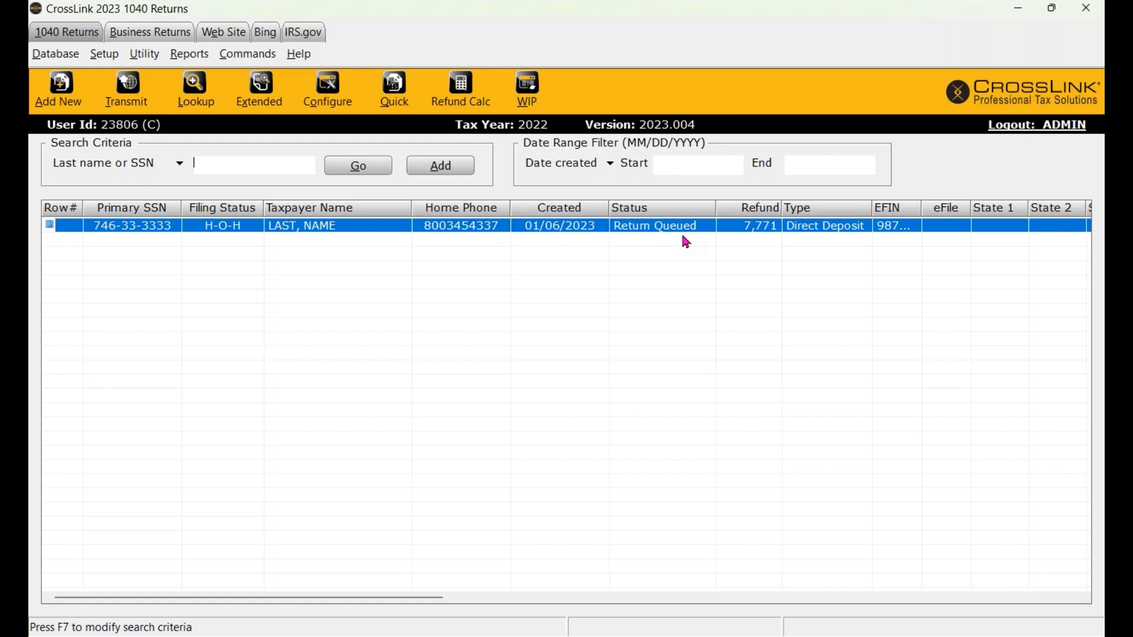
click(170, 283)
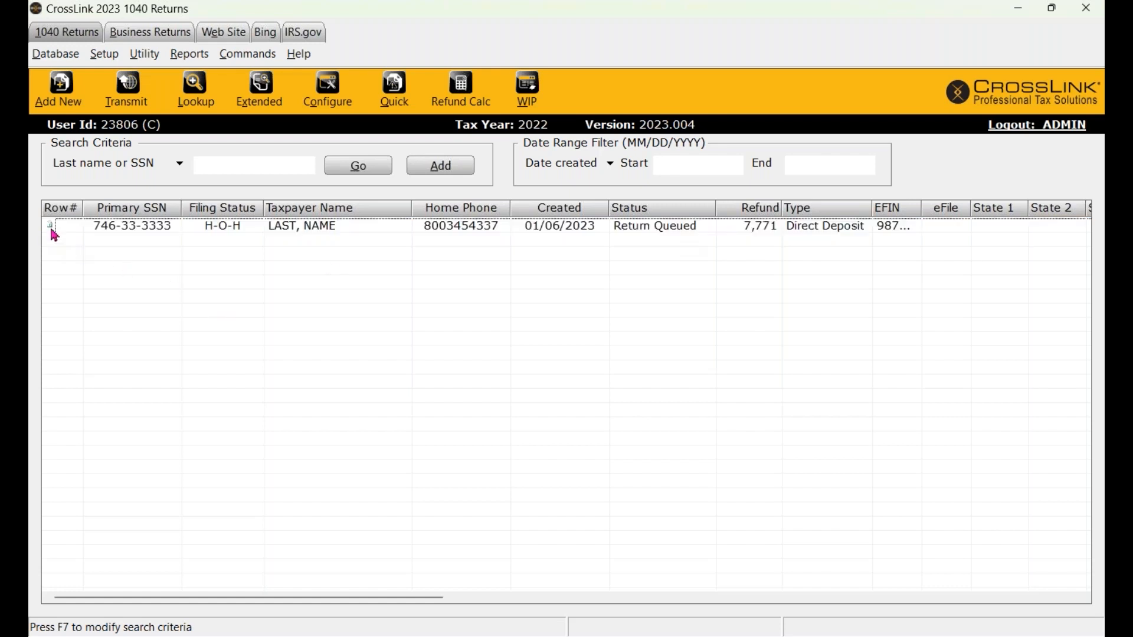
click(52, 232)
click(70, 246)
double_click(354, 231)
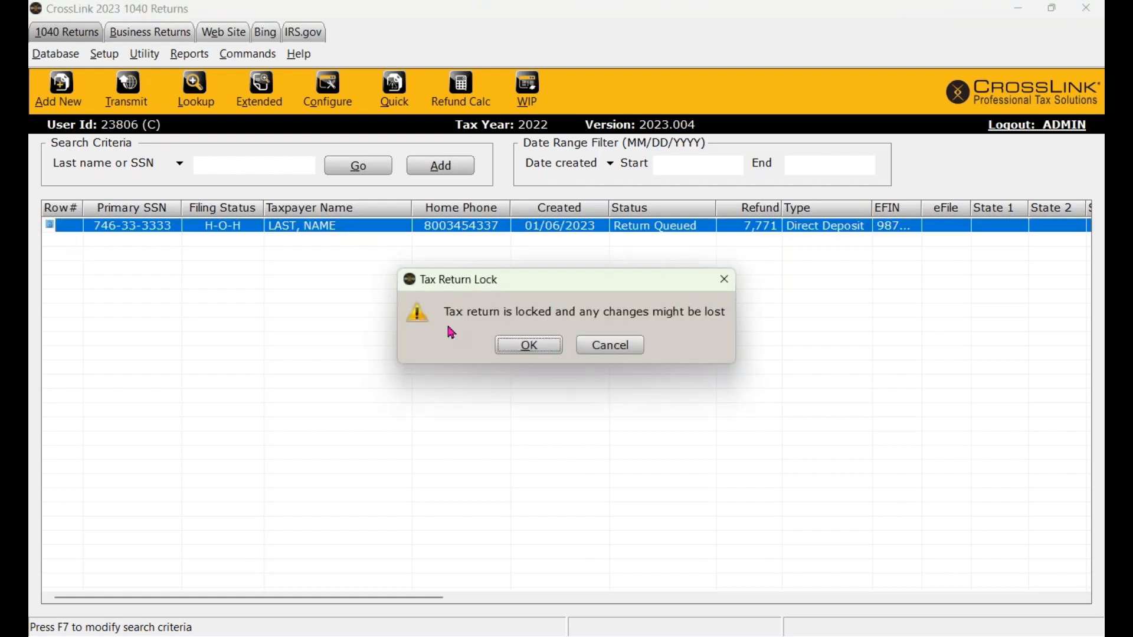
click(525, 354)
click(119, 185)
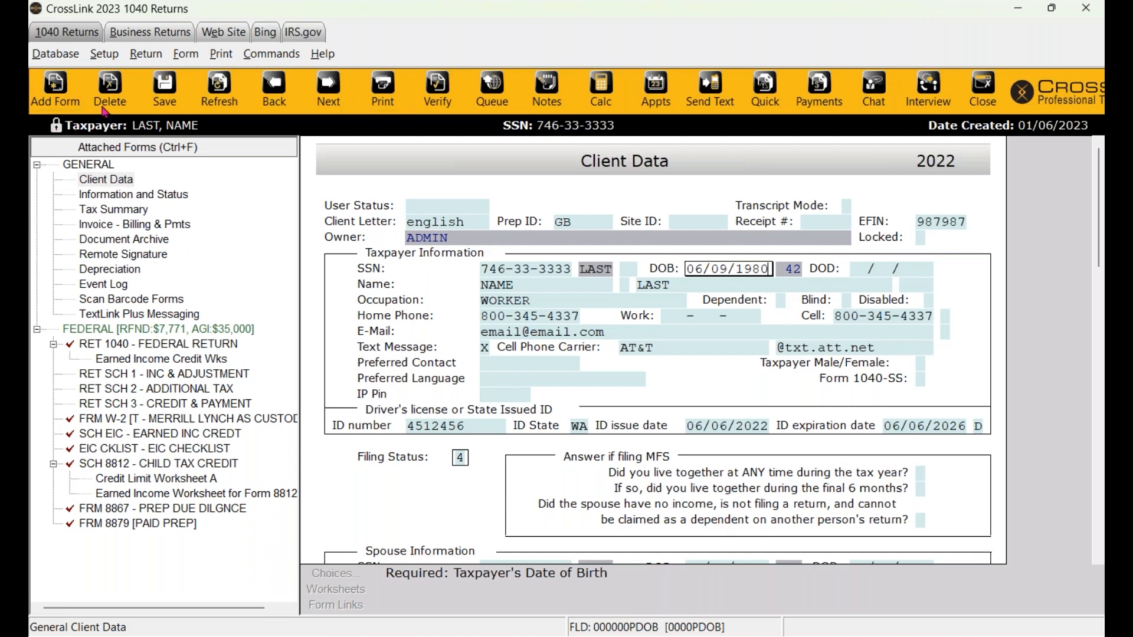
click(544, 304)
key(BackSpace)
click(622, 350)
key(BackSpace)
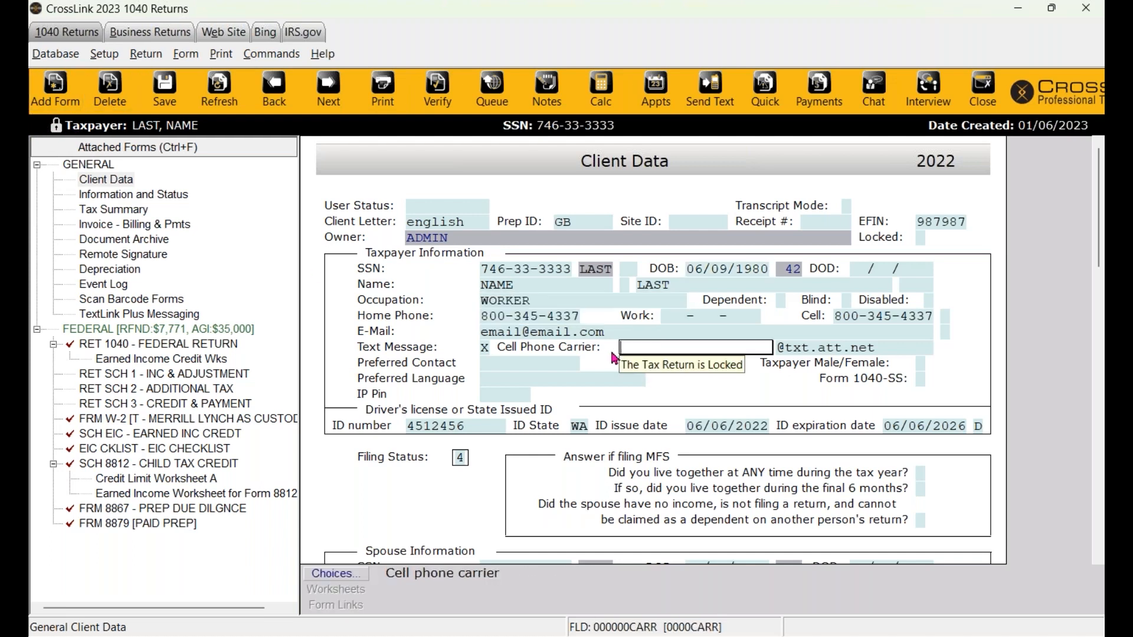
click(574, 382)
click(144, 55)
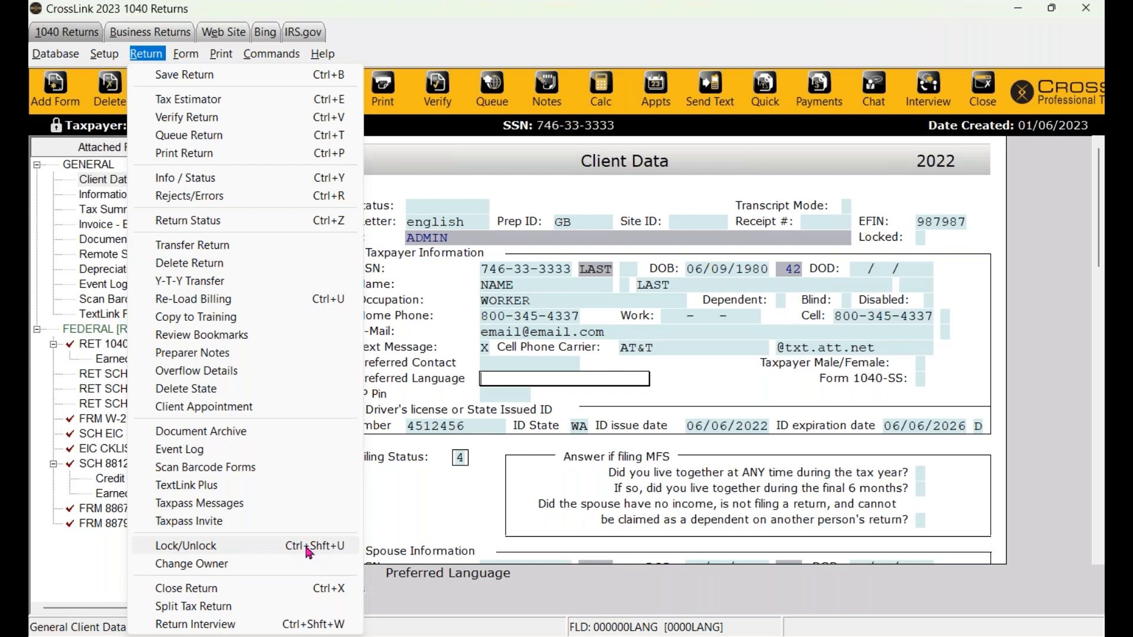
click(398, 474)
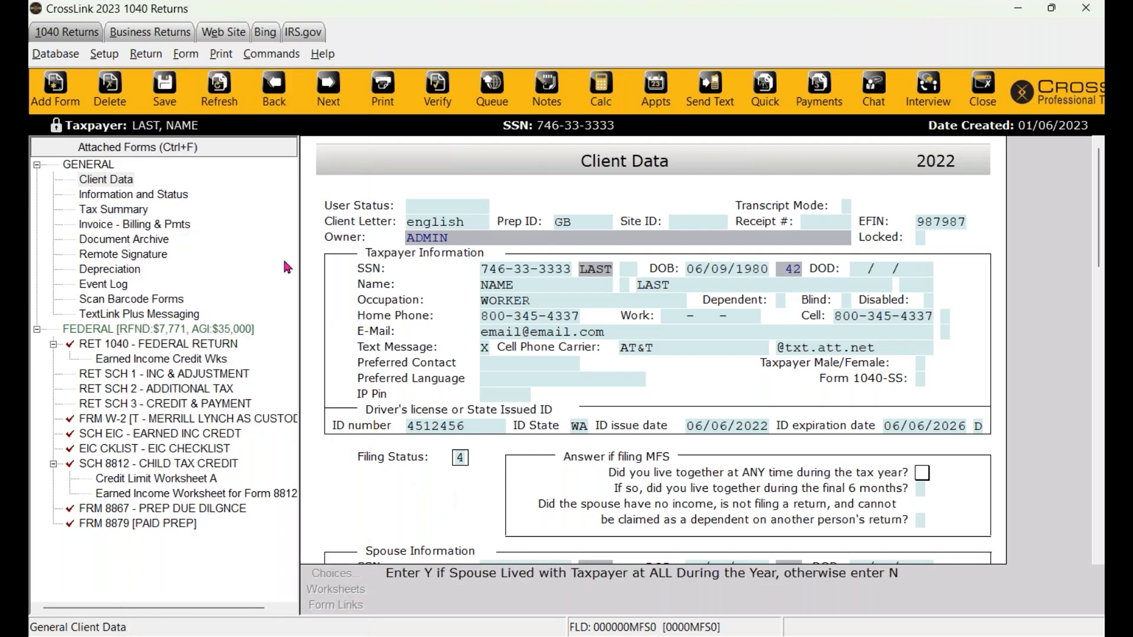
click(973, 97)
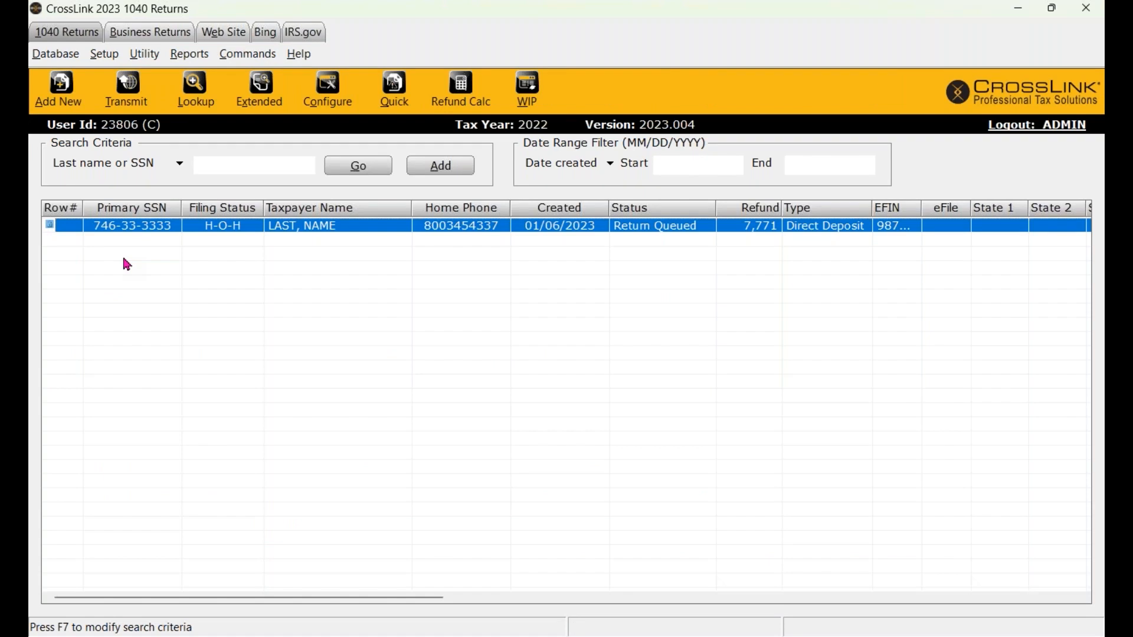
- From the WIP summary, review the Central Site Transmit Queue's one queued 1040 return, then close without sending
click(527, 97)
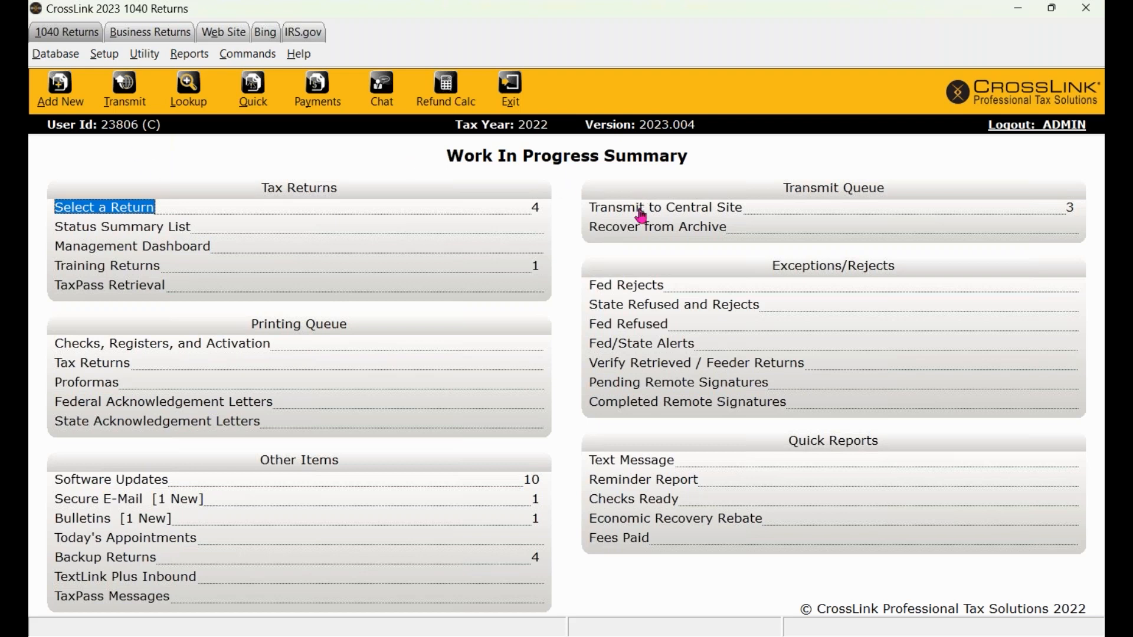
click(135, 101)
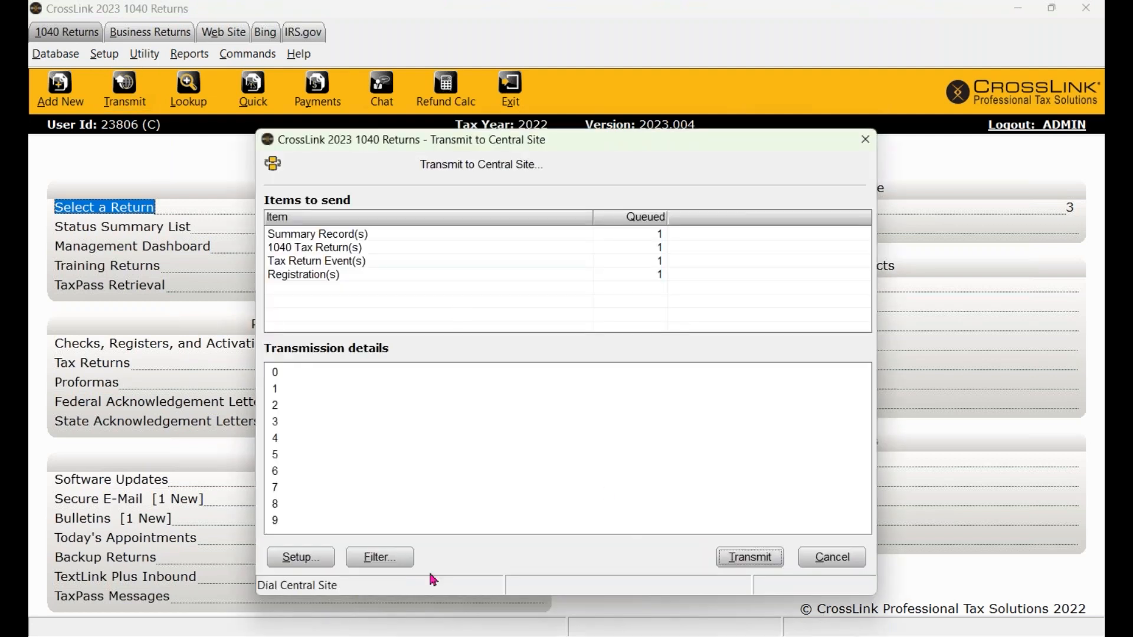
click(380, 557)
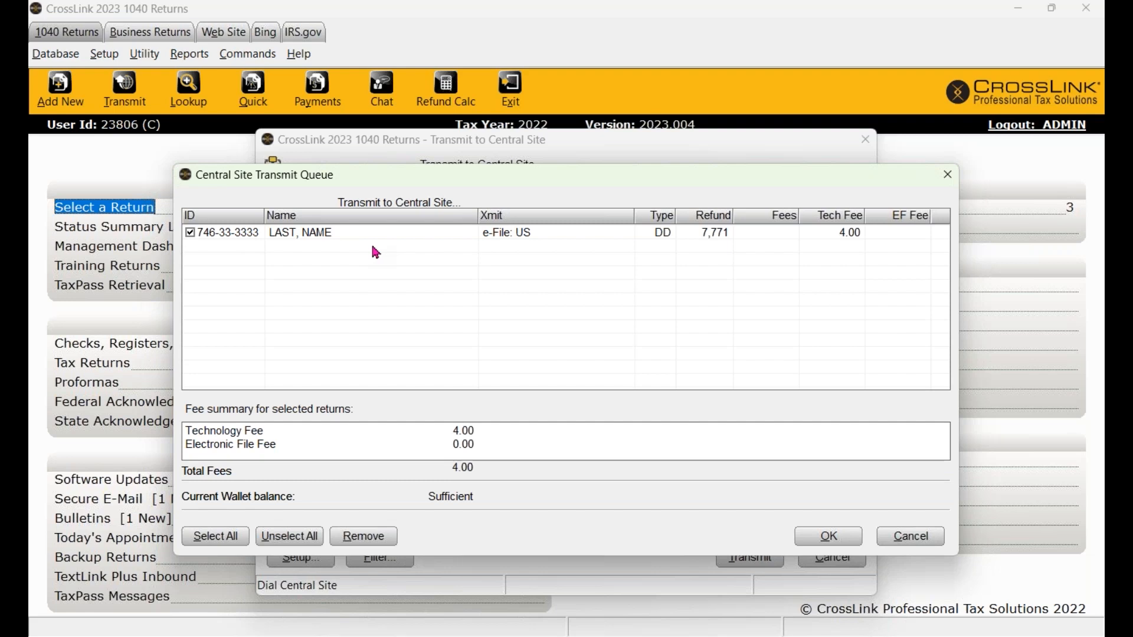
click(835, 537)
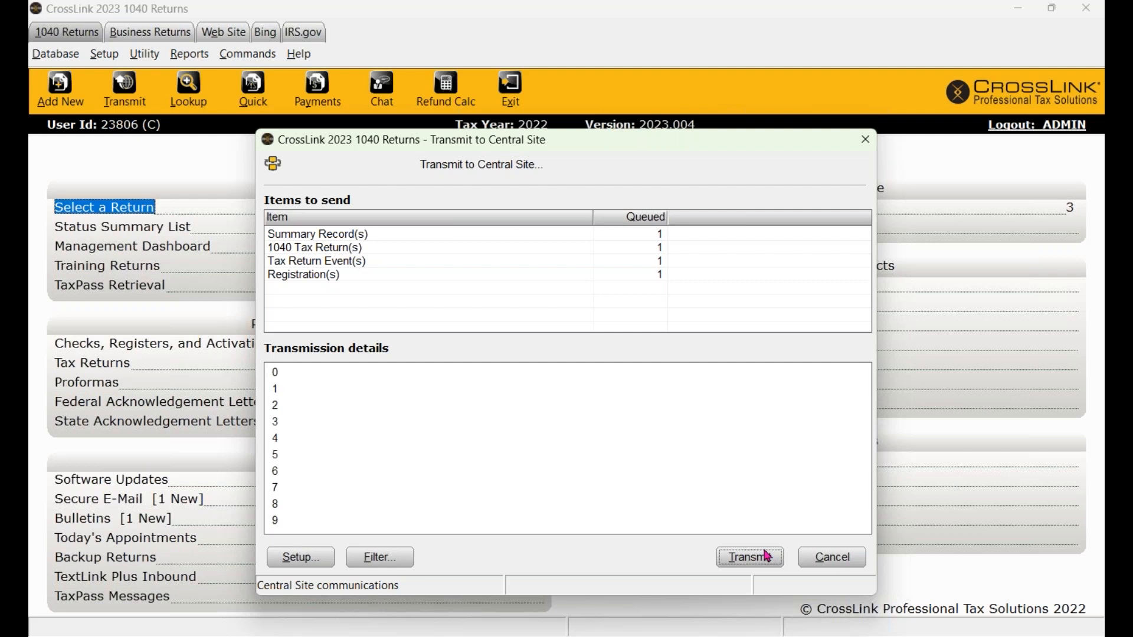
click(865, 139)
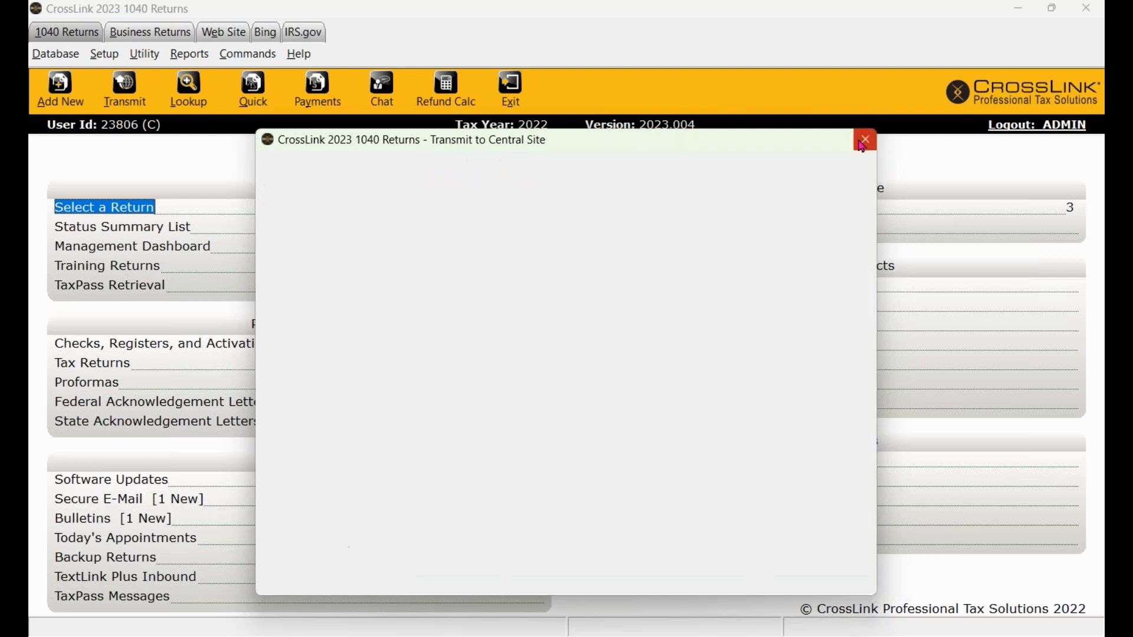
- Unselect all returns in the Central Site Transmit Queue, close it, and reopen the queue list
click(682, 216)
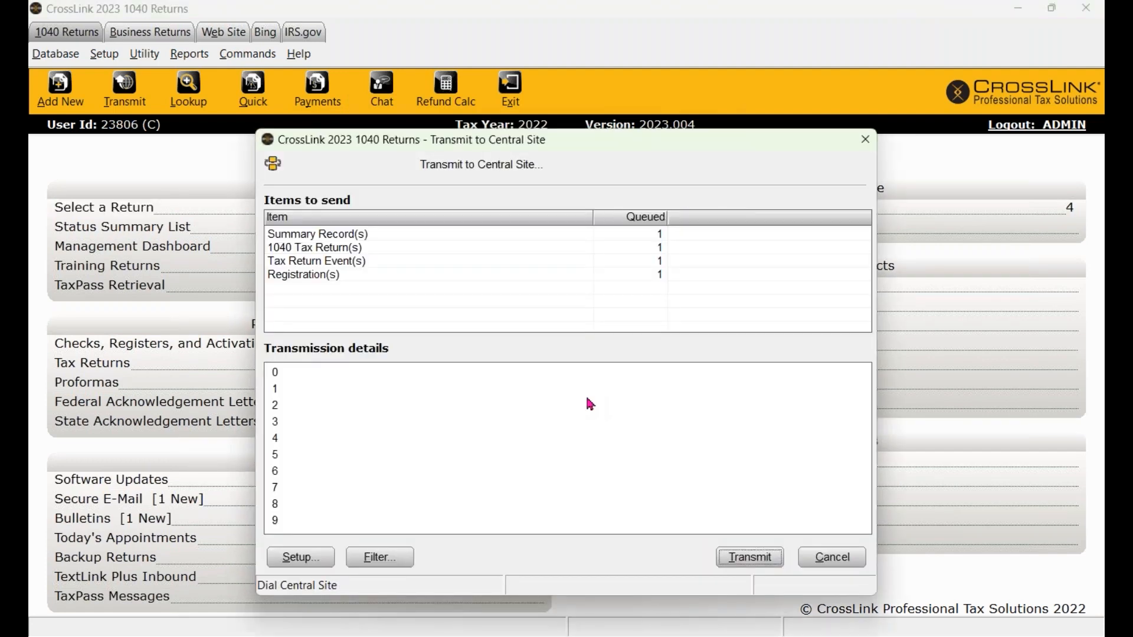
click(376, 557)
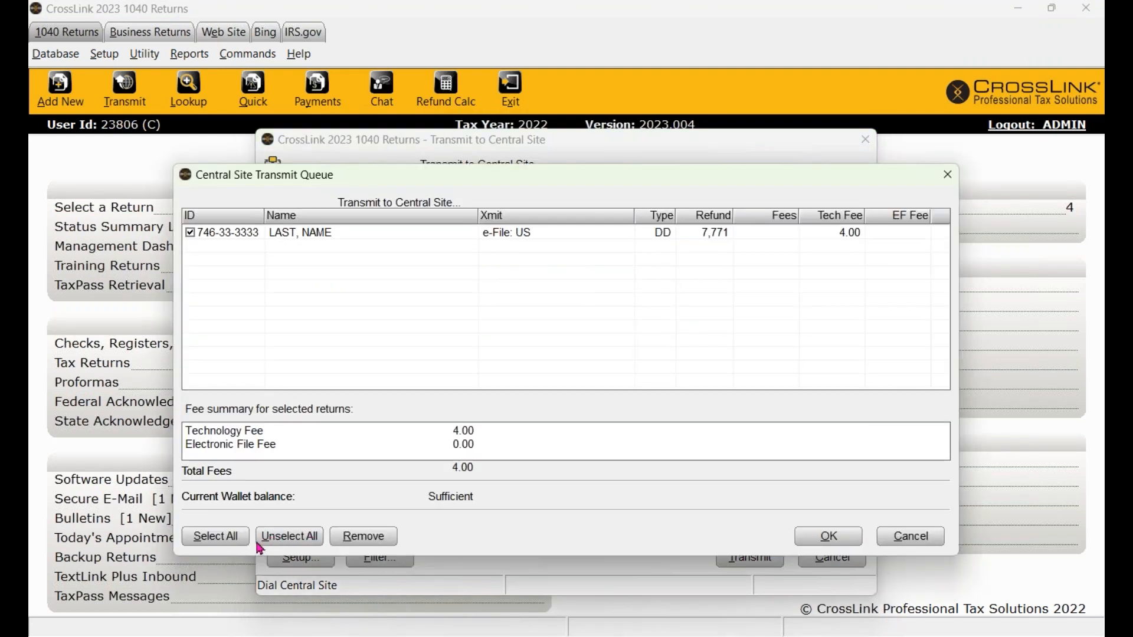
click(279, 539)
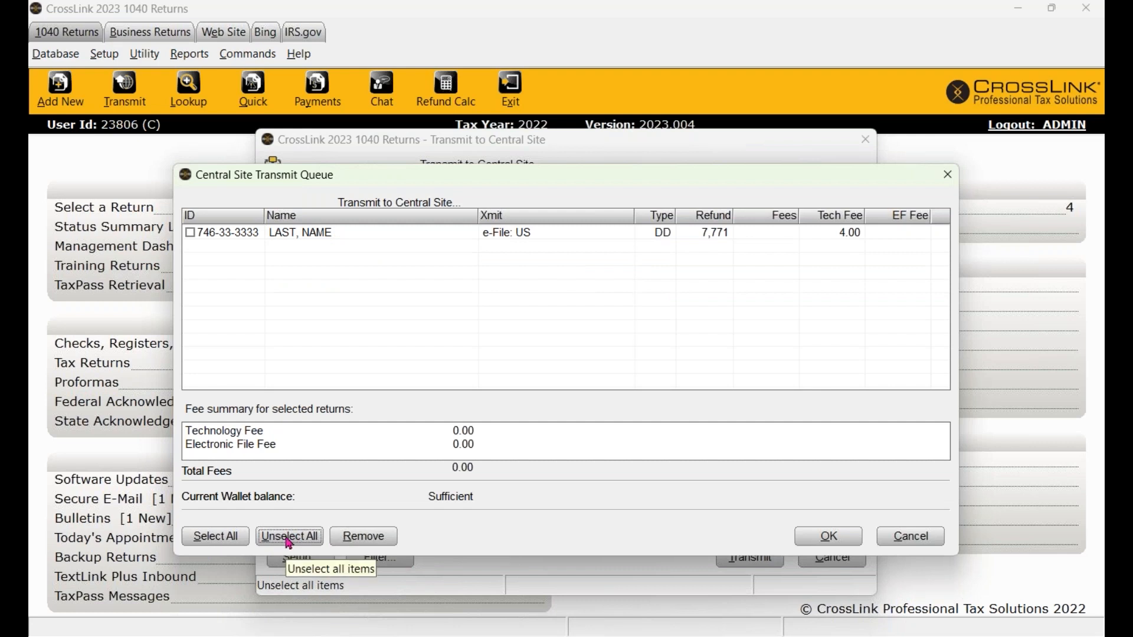
click(825, 541)
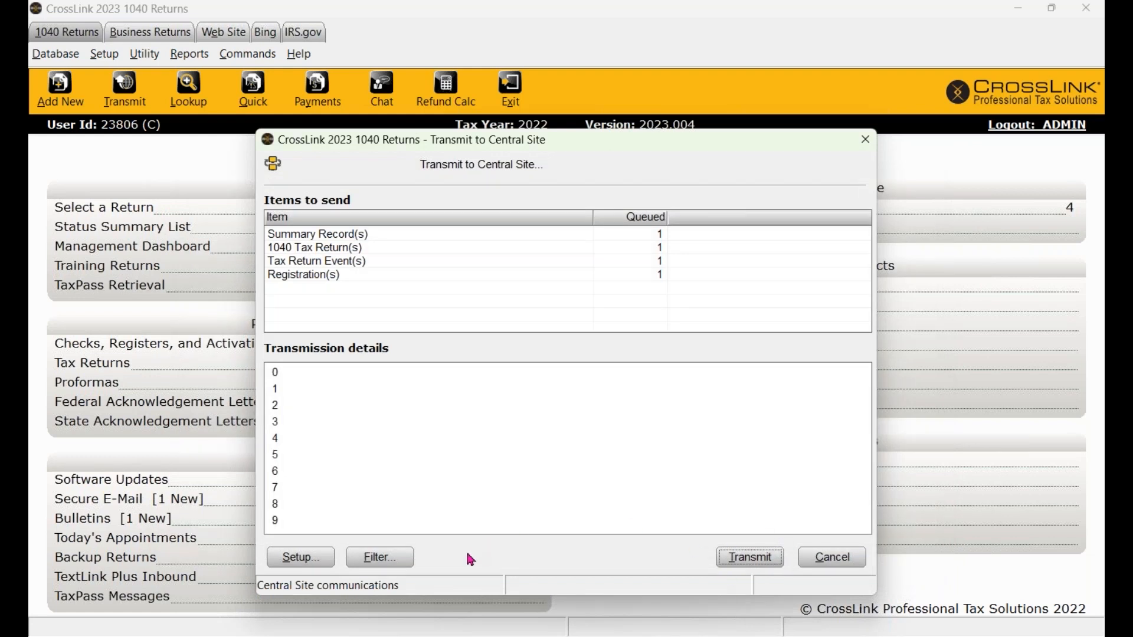
click(865, 147)
click(688, 208)
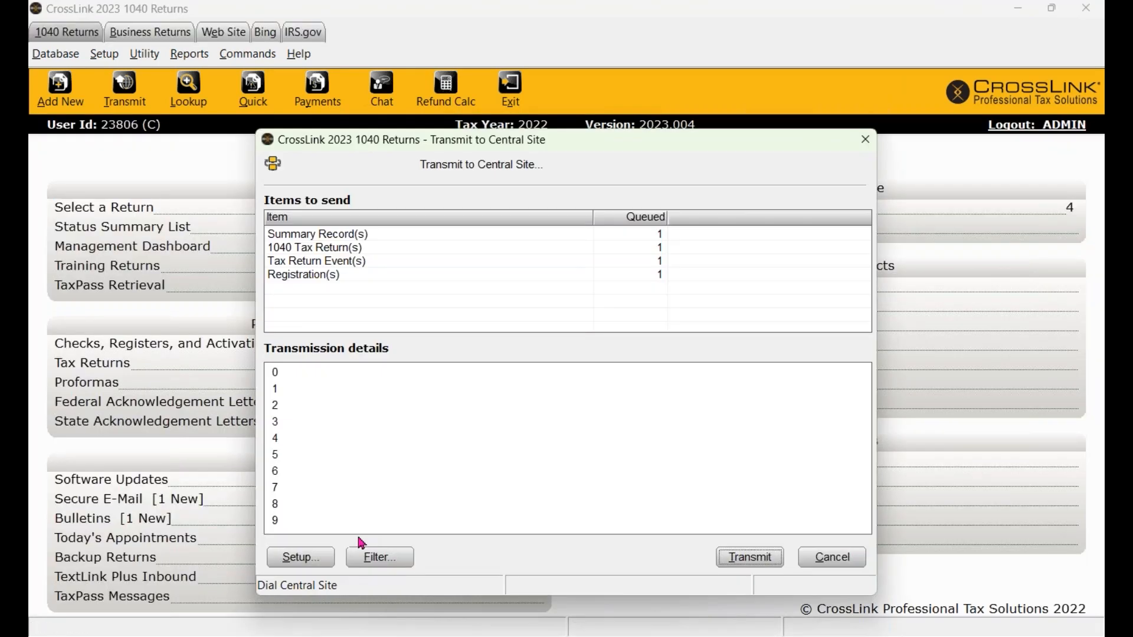
click(399, 560)
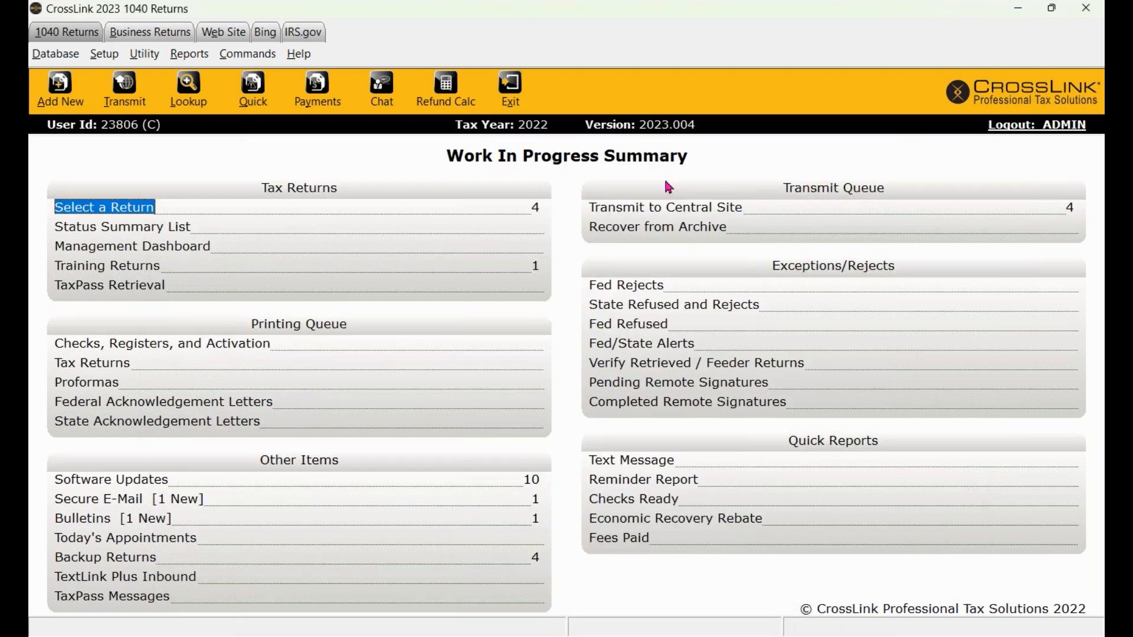
- Bring the webinar slide show forward and advance to the Quick Recap slide
mouse_move(724, 636)
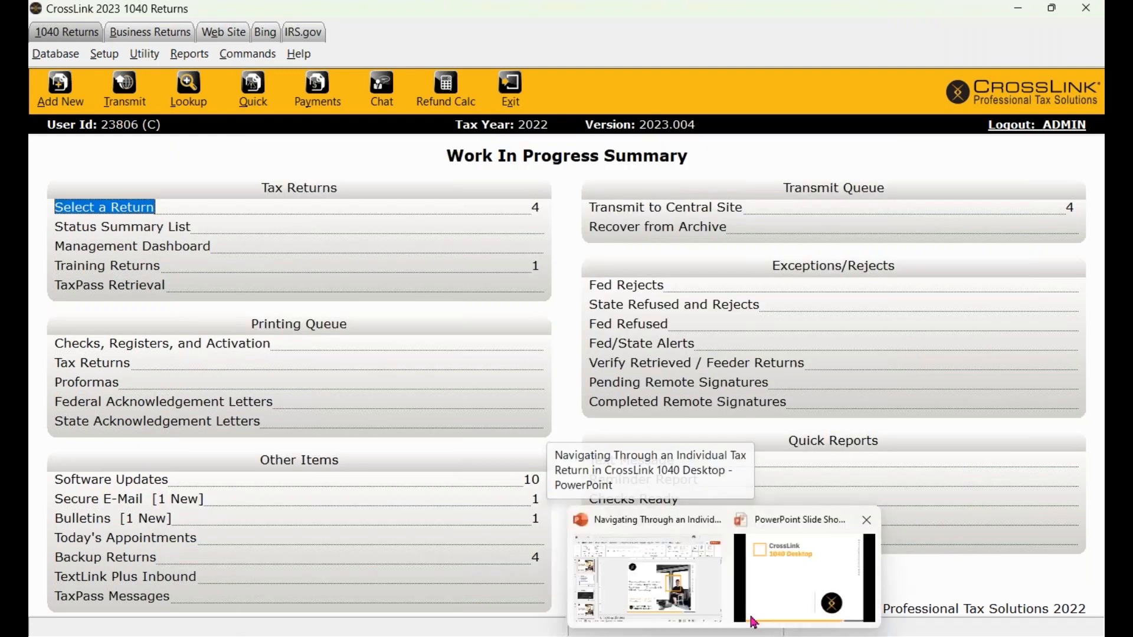
click(786, 605)
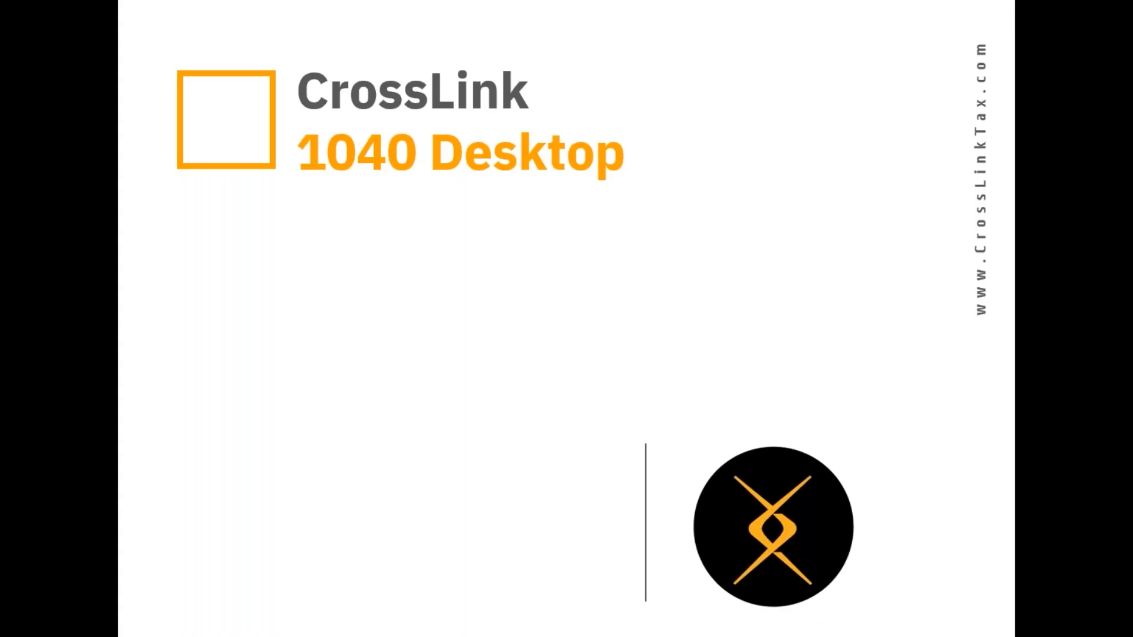
key(Right)
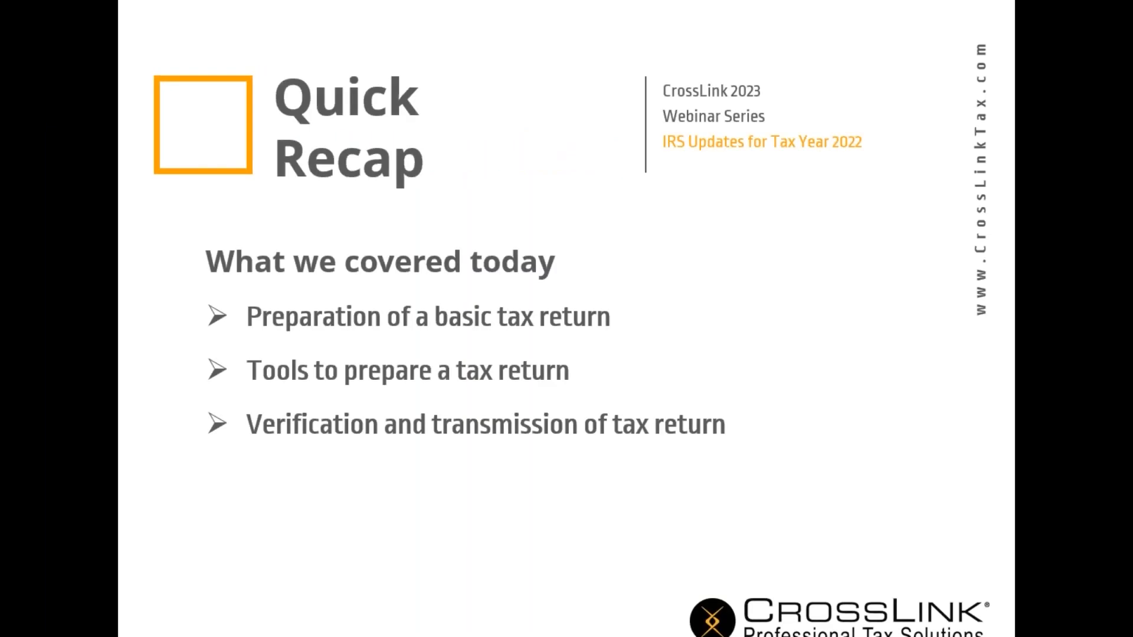